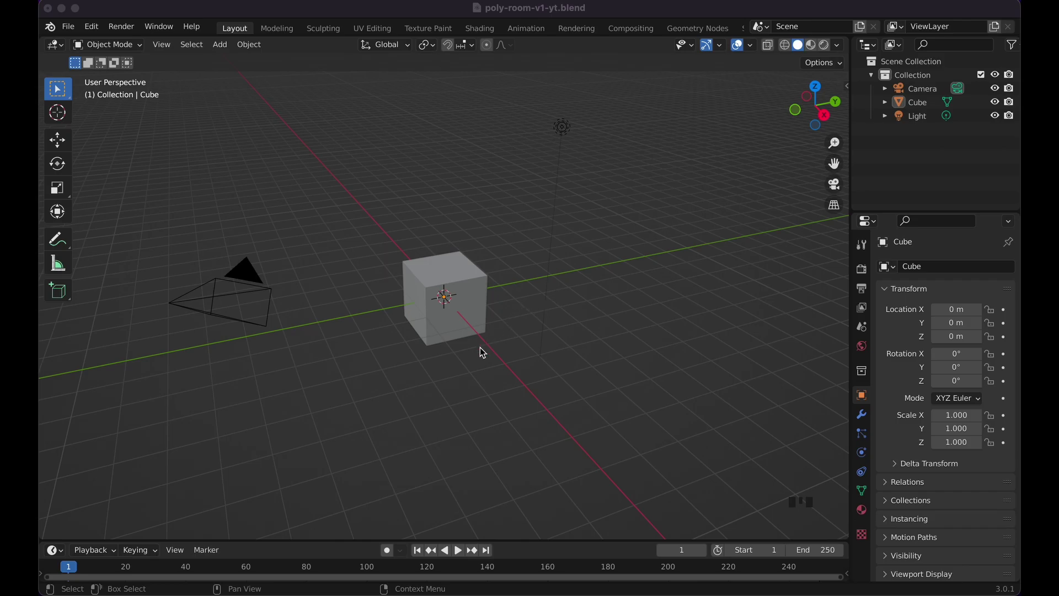
# - Delete the default cube from the scene
pyautogui.click(483, 293)
pyautogui.press('x')
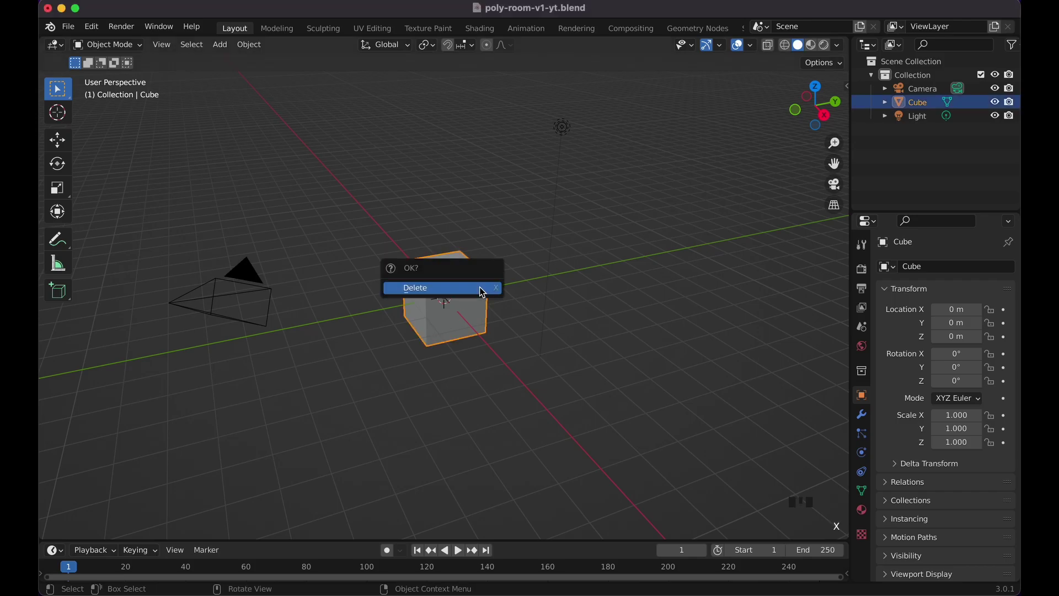
pyautogui.click(484, 288)
# - Add a plane mesh at the world origin and scale it uniformly by 4
pyautogui.hotkey('shift', 'a')
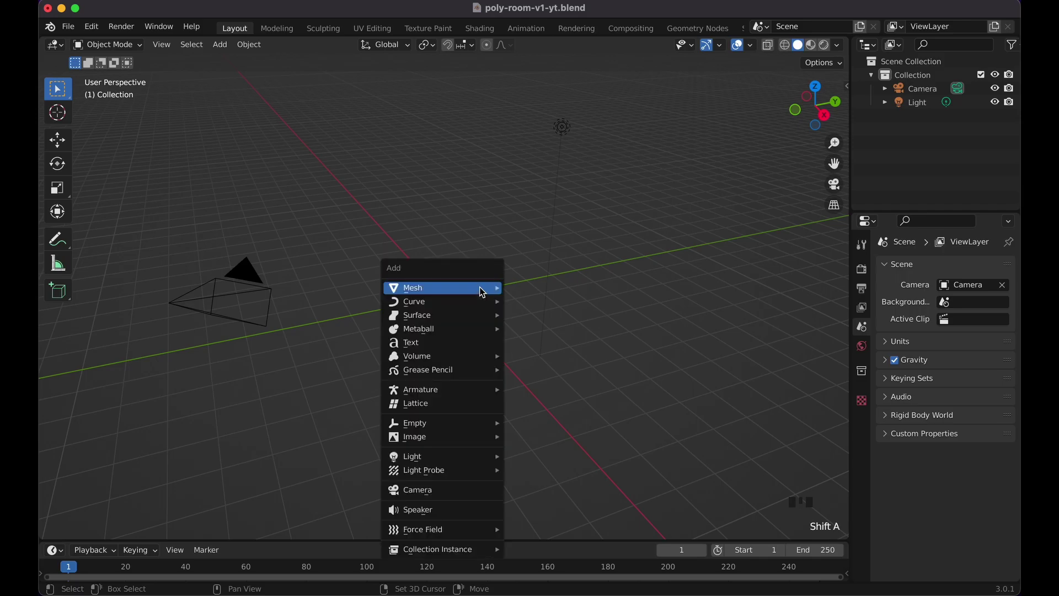
pyautogui.moveTo(482, 288)
pyautogui.click(525, 287)
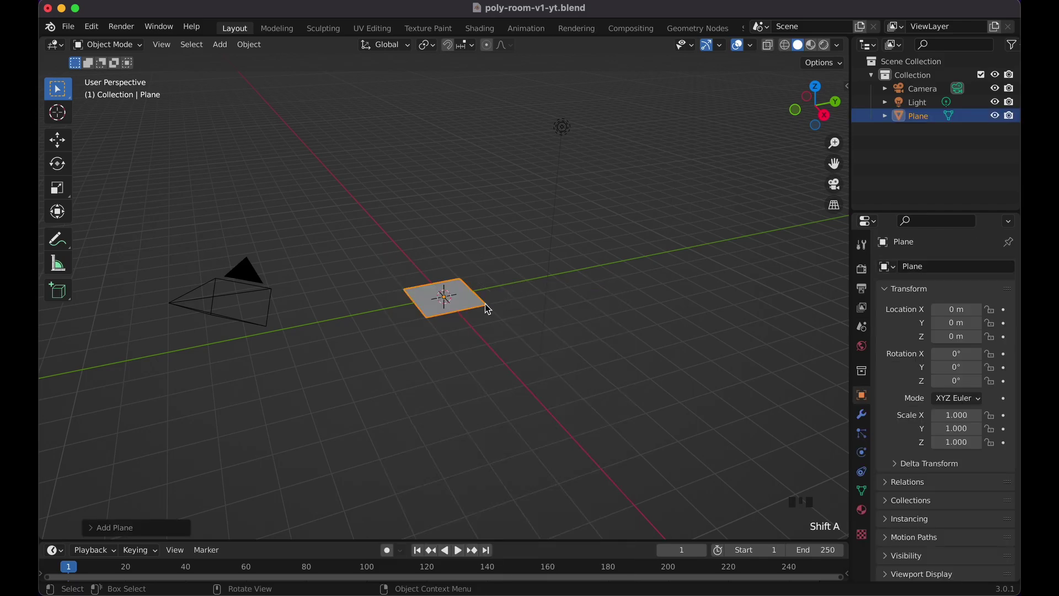
pyautogui.write('s')
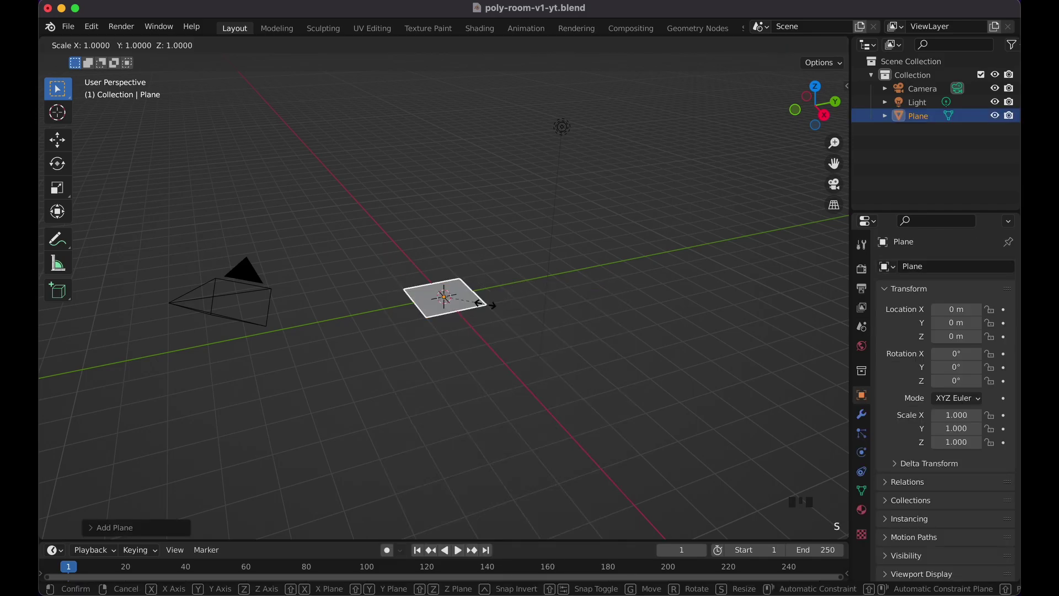
pyautogui.write('4')
pyautogui.press('Return')
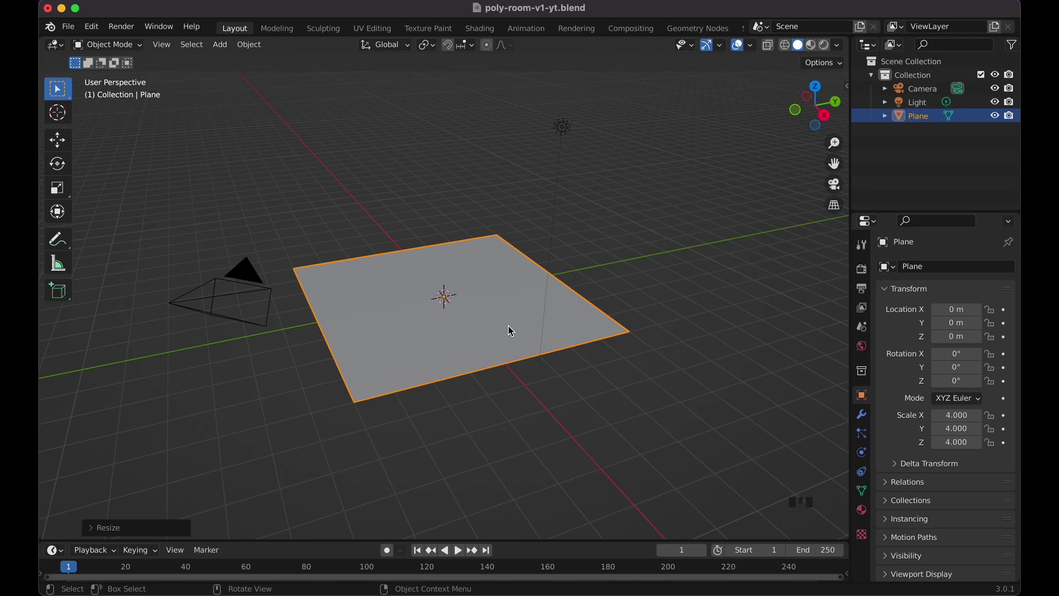
# - Extrude the plane's two adjoining rear edges about 5 m upward along Z to form two walls
pyautogui.press('Tab')
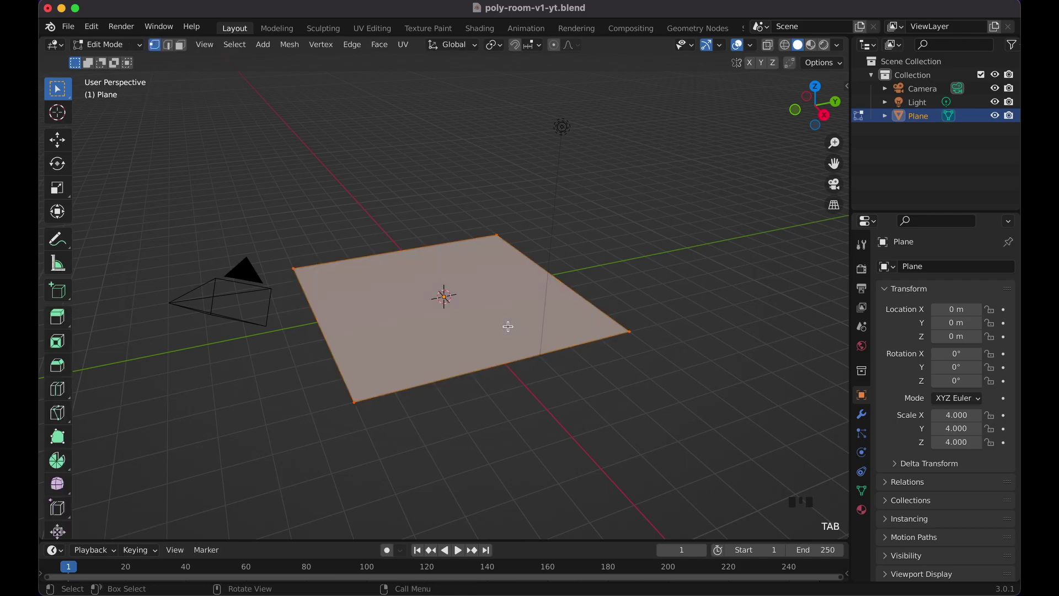
pyautogui.click(168, 45)
pyautogui.click(392, 252)
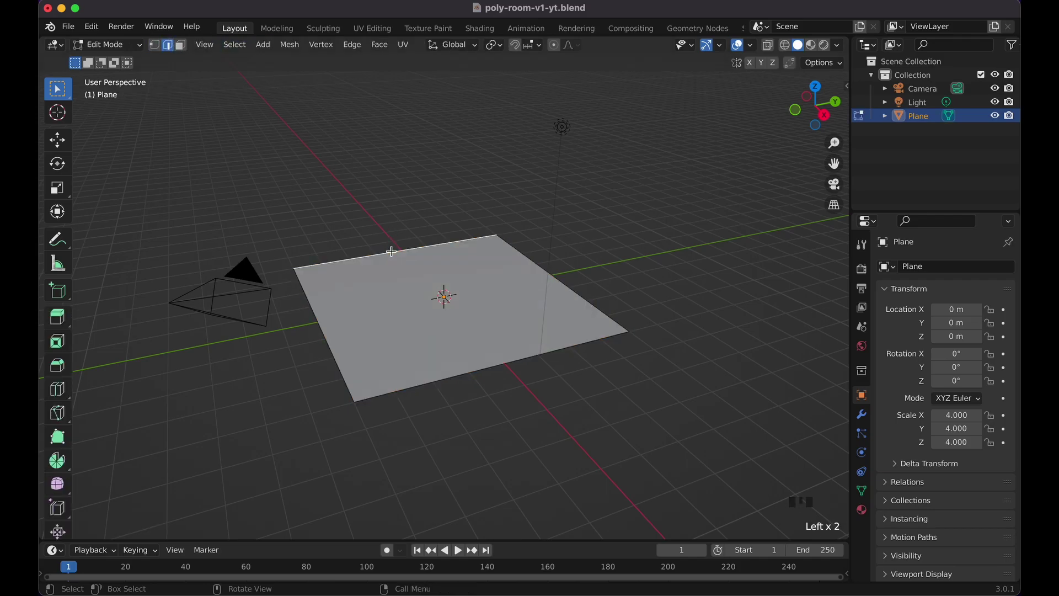
pyautogui.keyDown('shift'); pyautogui.click(537, 267); pyautogui.keyUp('shift')
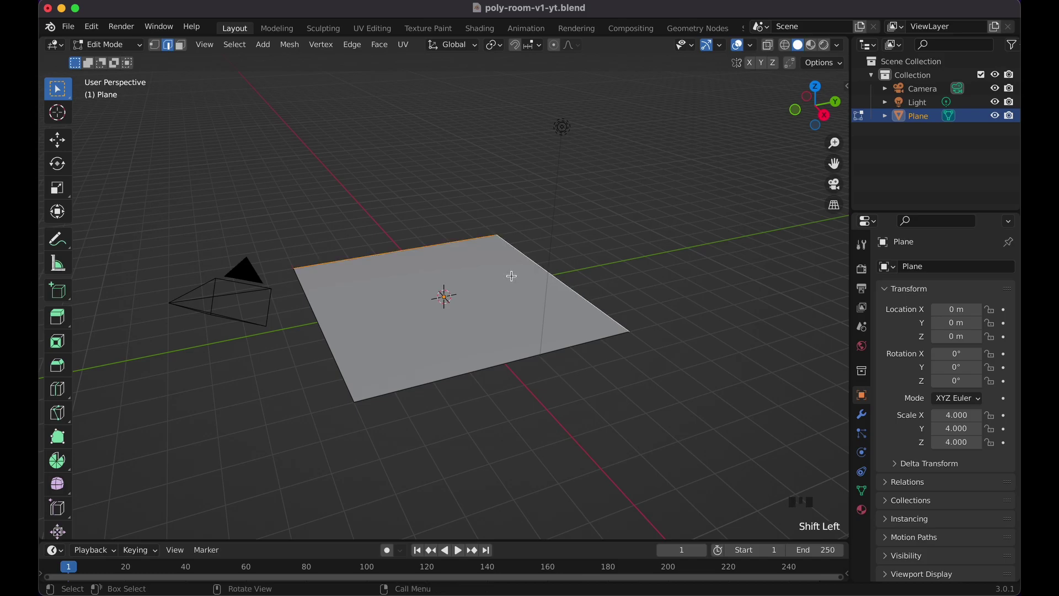
pyautogui.press('e')
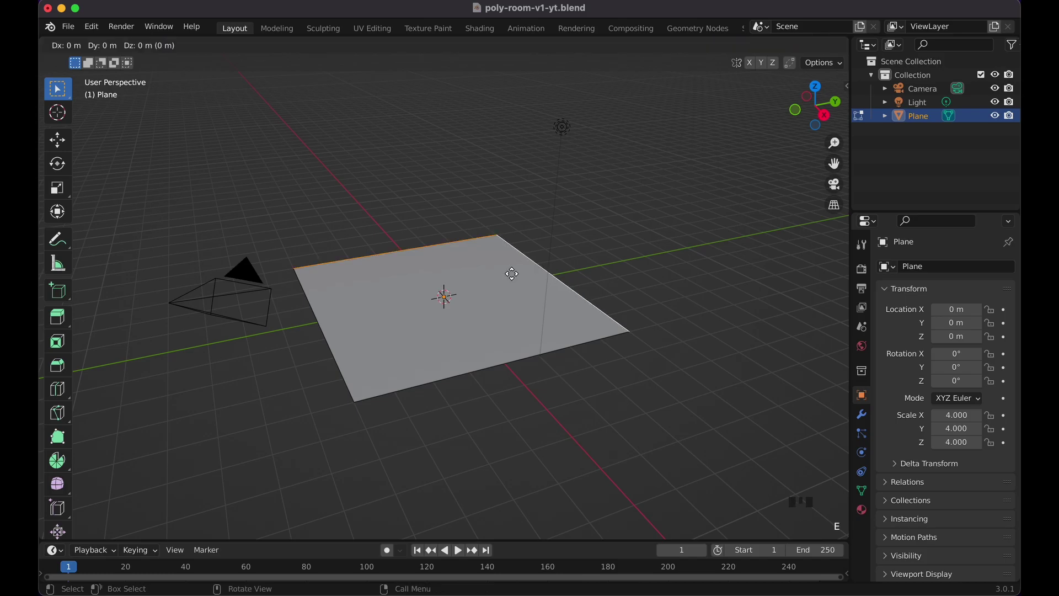
pyautogui.press('z')
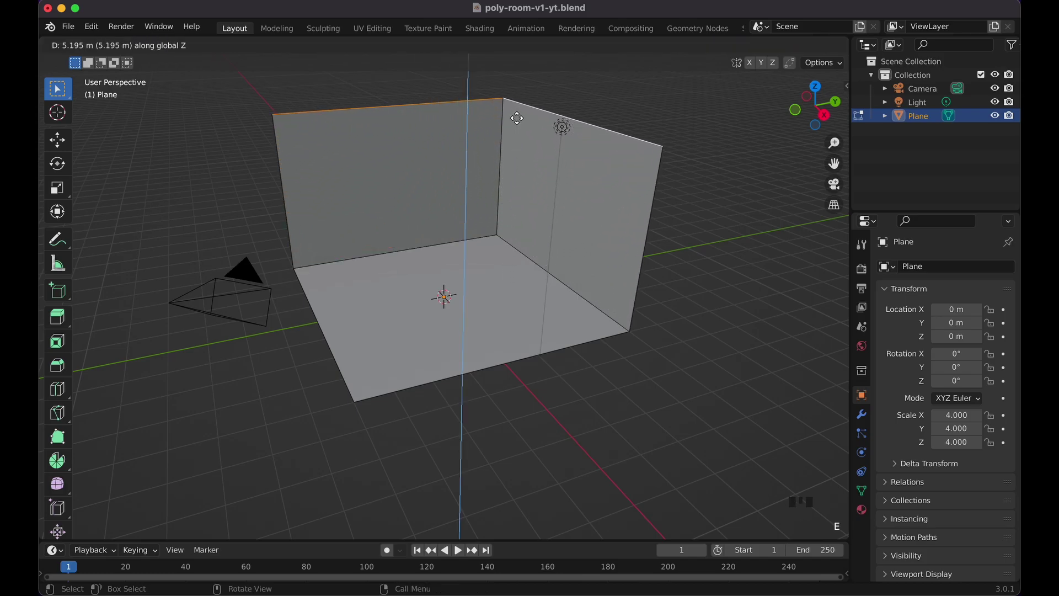
pyautogui.click(514, 111)
pyautogui.hscroll(-5, 516, 112)
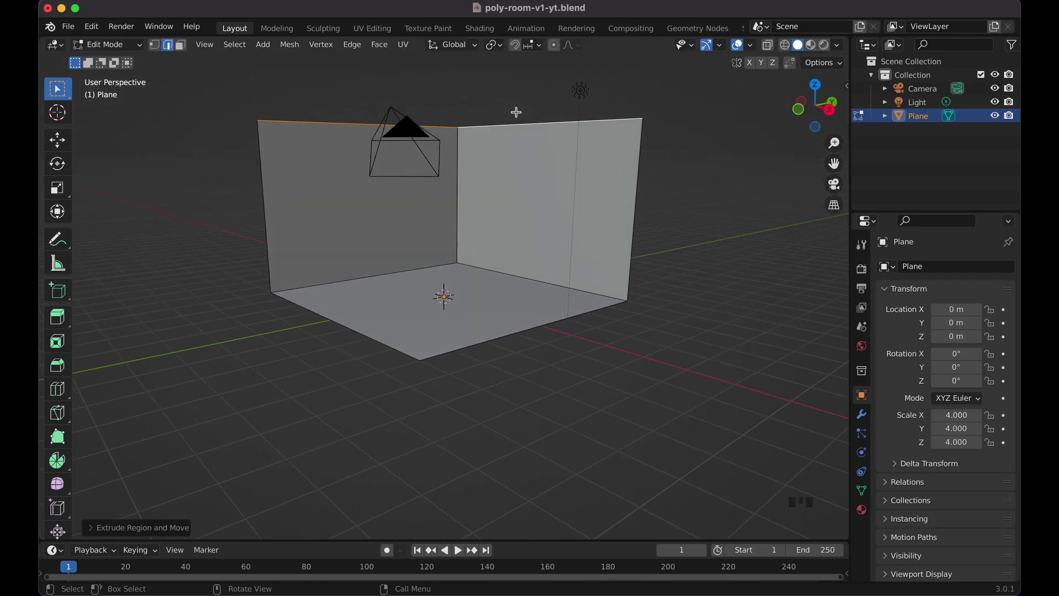
pyautogui.scroll(-5, 516, 112)
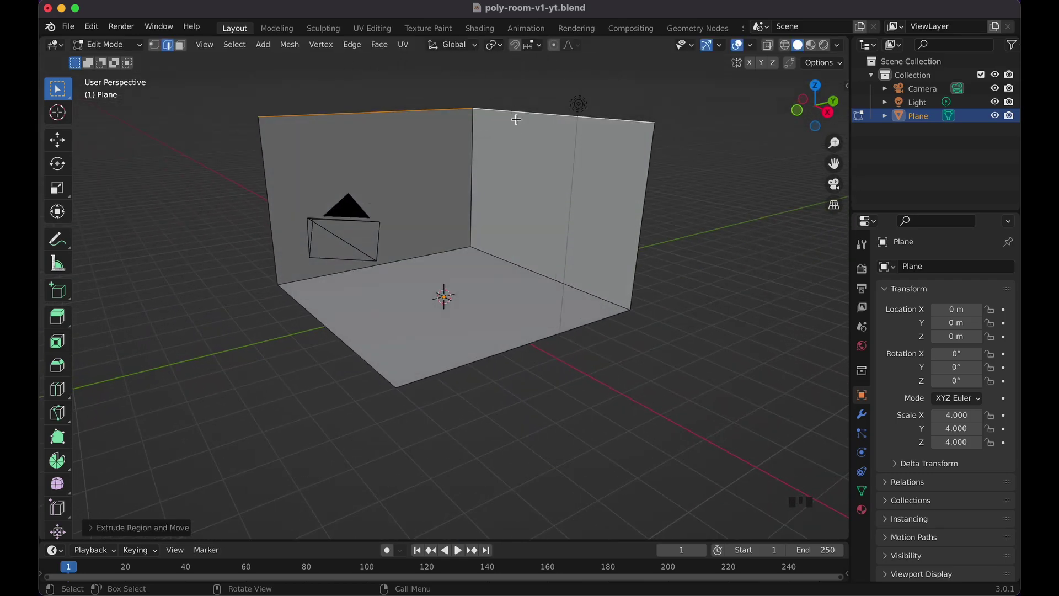
# - Give the floor and walls a thin outward thickness by extruding all faces along normals with Even Thickness on, and return to Object Mode
pyautogui.press('a')
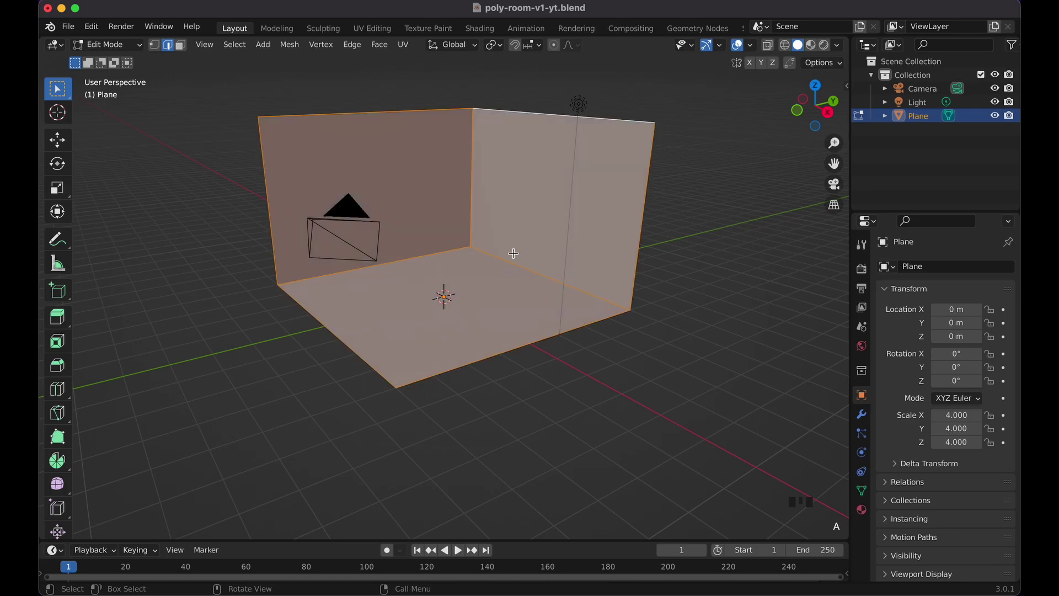
pyautogui.hotkey('alt', 'e')
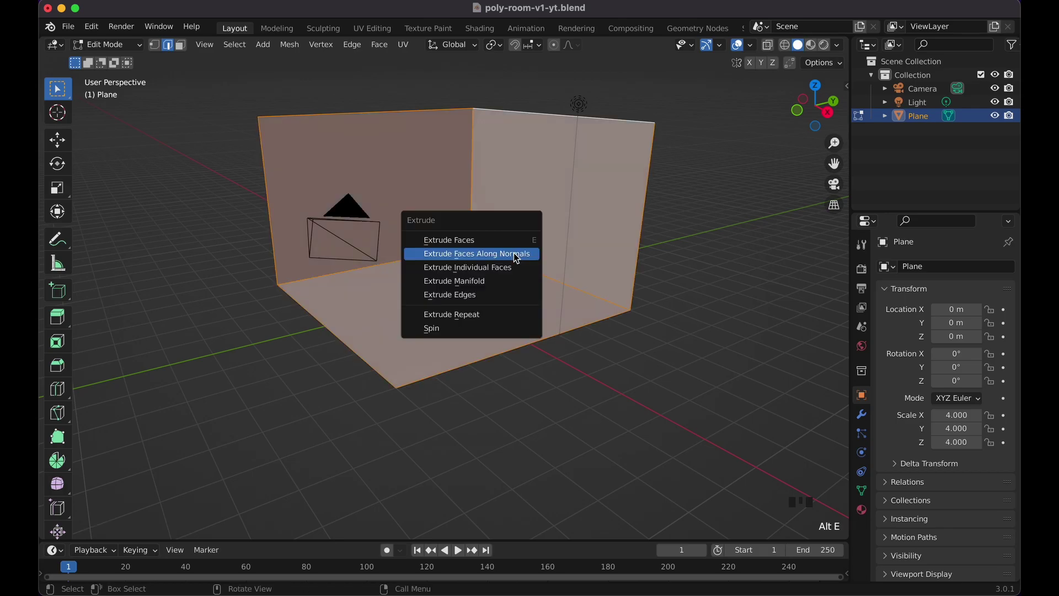
pyautogui.click(481, 254)
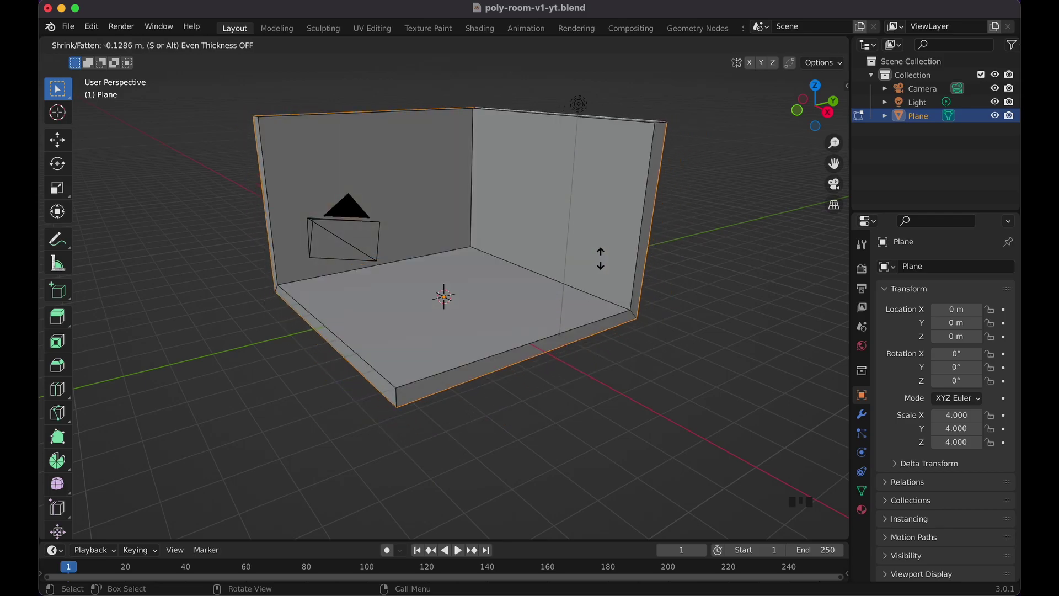
pyautogui.press('s')
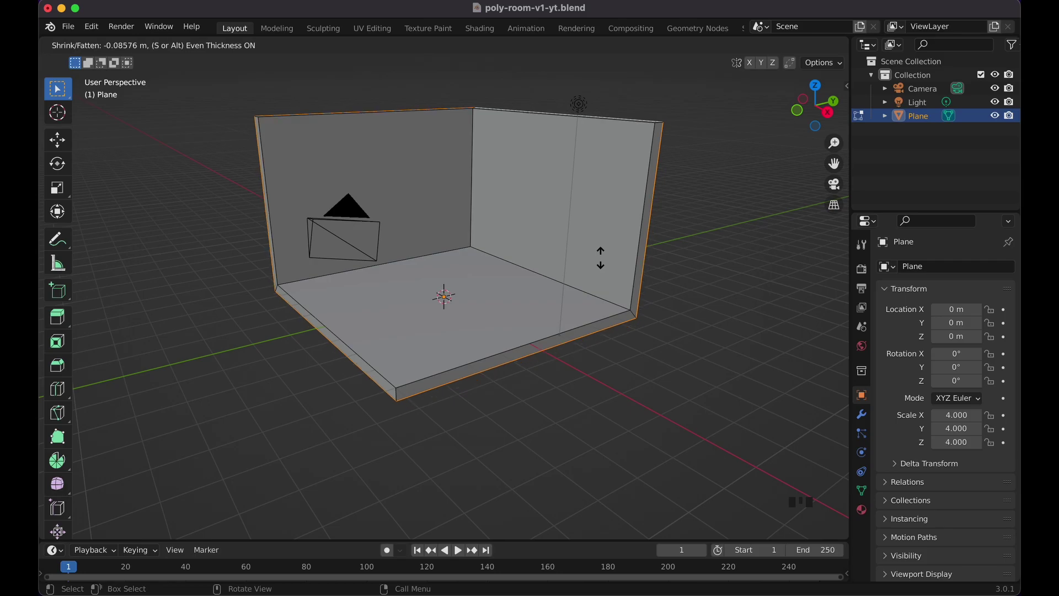
pyautogui.click(600, 257)
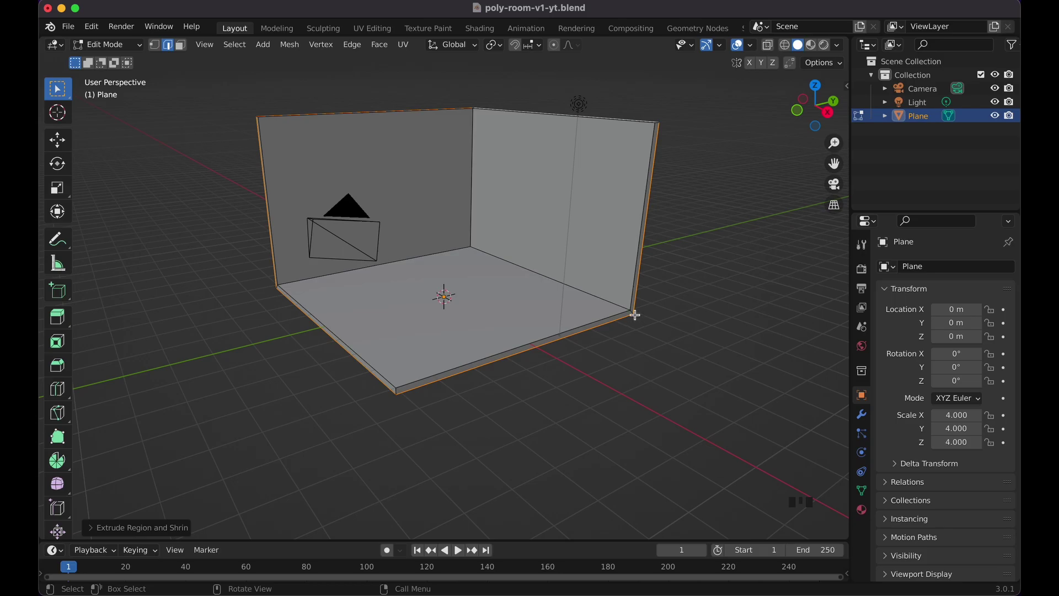
pyautogui.press('Tab')
# - Check the thickened room from several sides and save the file
pyautogui.hscroll(5, 635, 316)
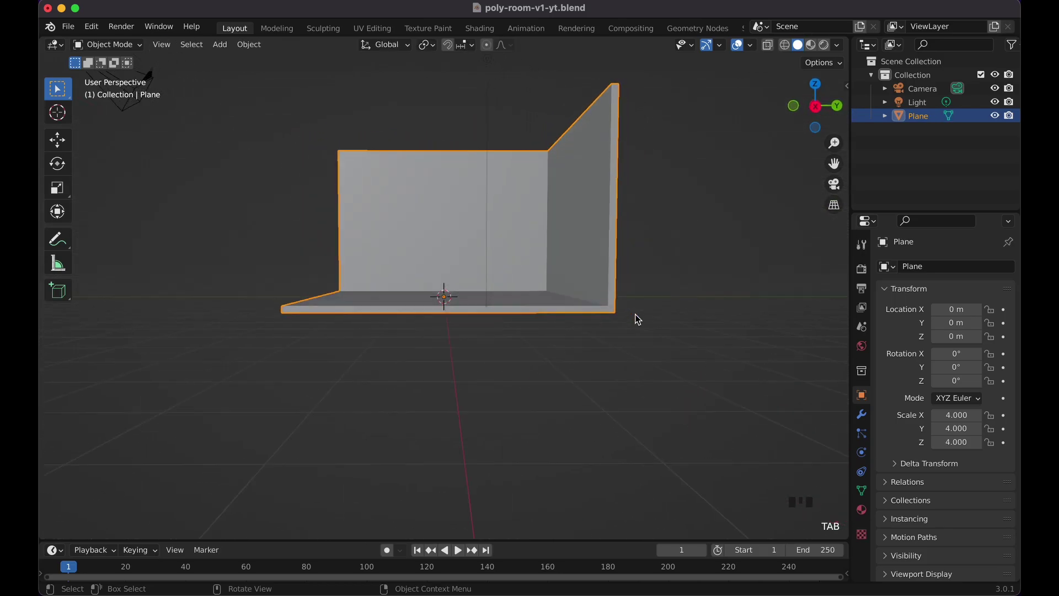
pyautogui.hscroll(-5, 635, 317)
pyautogui.hscroll(10, 637, 318)
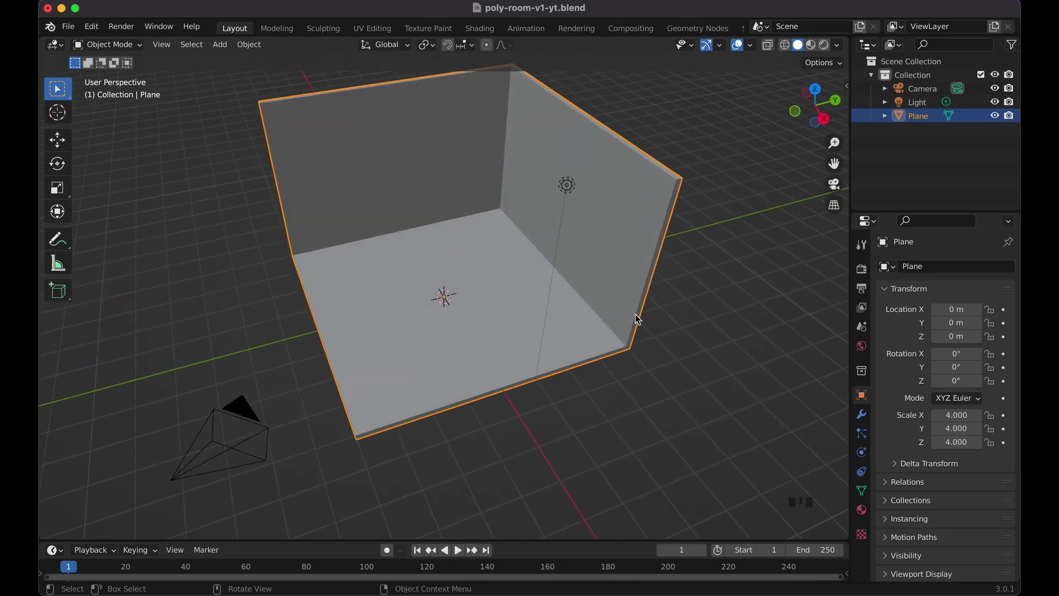
pyautogui.hscroll(-8, 638, 319)
pyautogui.hscroll(5, 638, 319)
pyautogui.press('super+s')
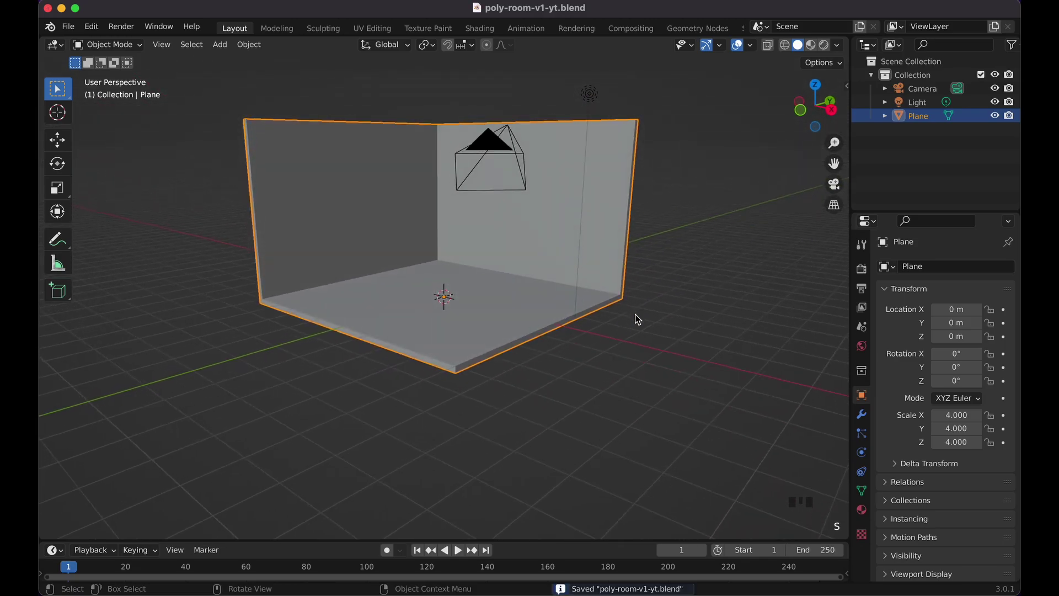
# - Deselect the room and examine its inner corner, walls and floor from several angles
pyautogui.hscroll(-3, 638, 319)
pyautogui.hscroll(6, 636, 318)
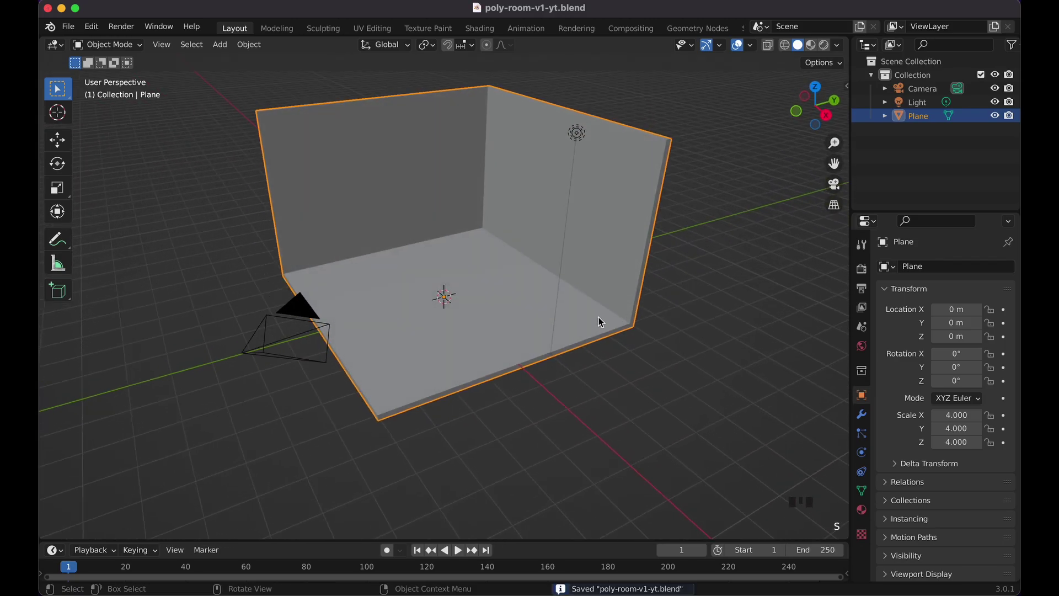
pyautogui.hscroll(-5, 601, 322)
pyautogui.hscroll(4, 598, 321)
pyautogui.hscroll(-6, 598, 321)
pyautogui.scroll(4, 598, 322)
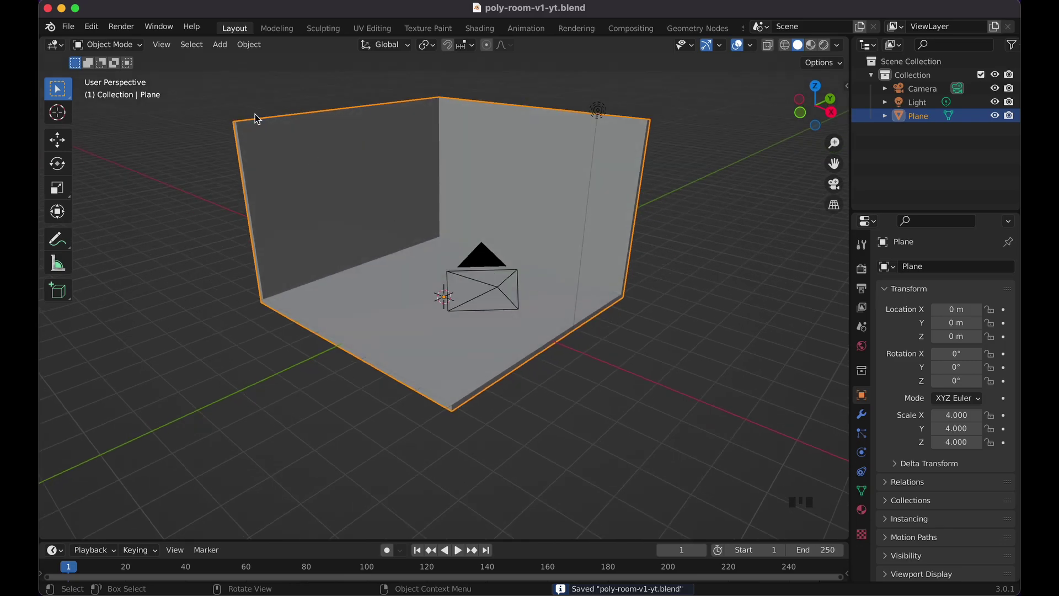
pyautogui.click(80, 32)
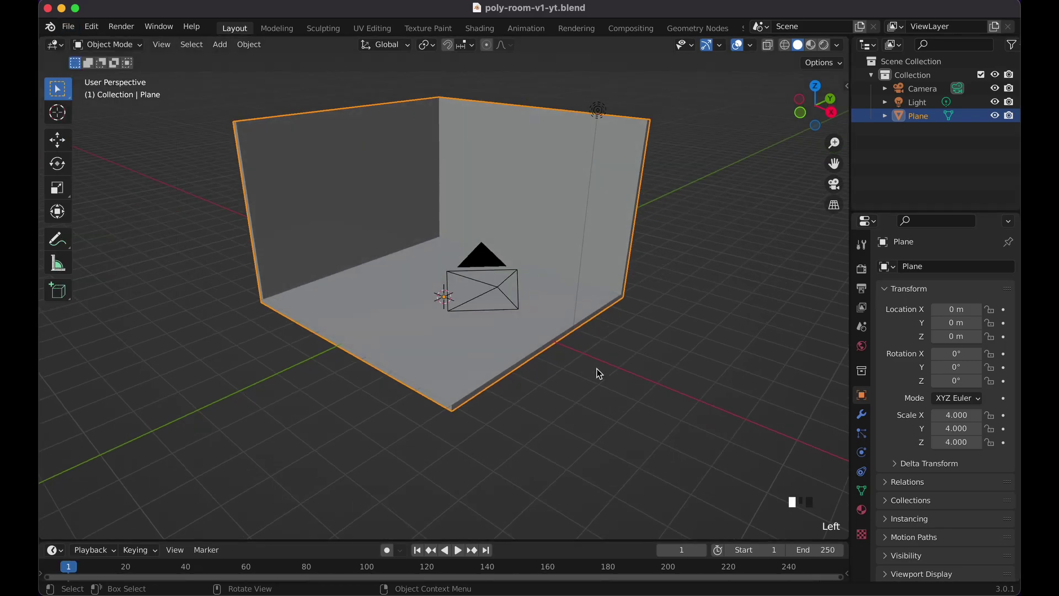
pyautogui.click(626, 365)
pyautogui.hscroll(5, 627, 369)
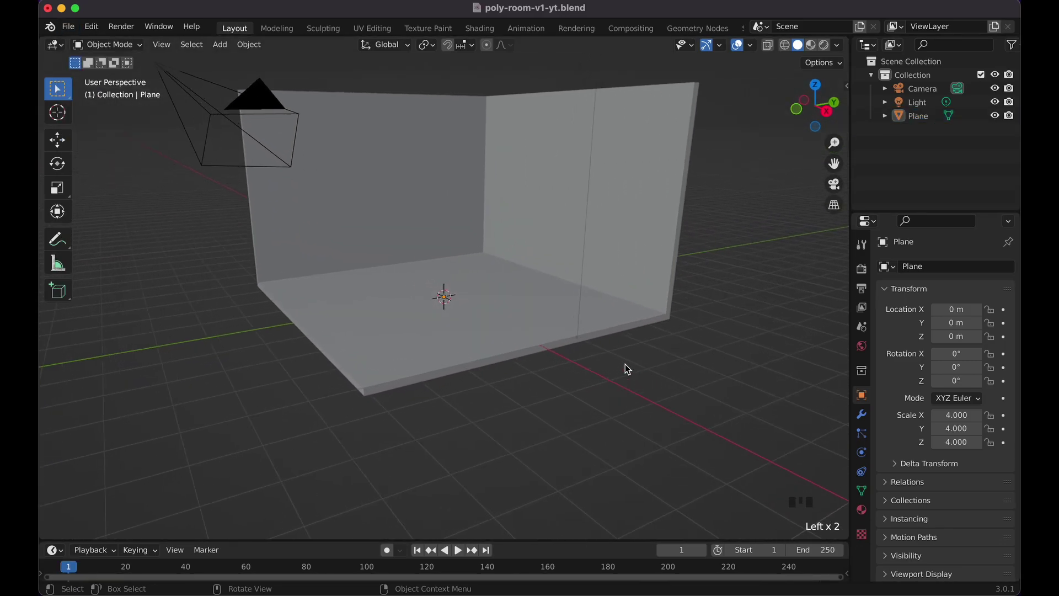
pyautogui.scroll(3, 627, 368)
pyautogui.scroll(-2, 627, 368)
pyautogui.hscroll(-8, 627, 368)
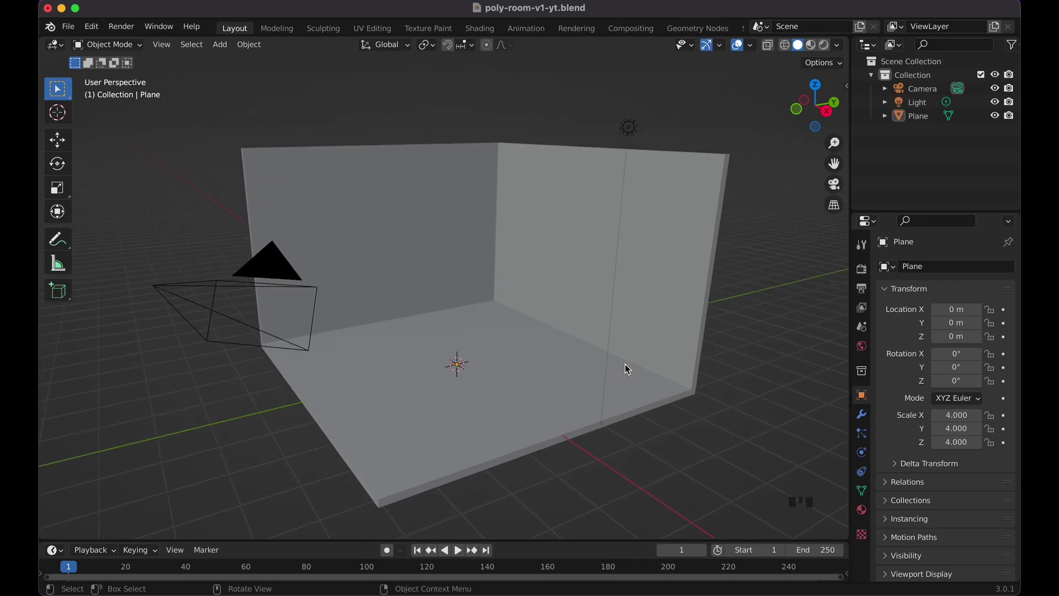
pyautogui.scroll(3, 625, 366)
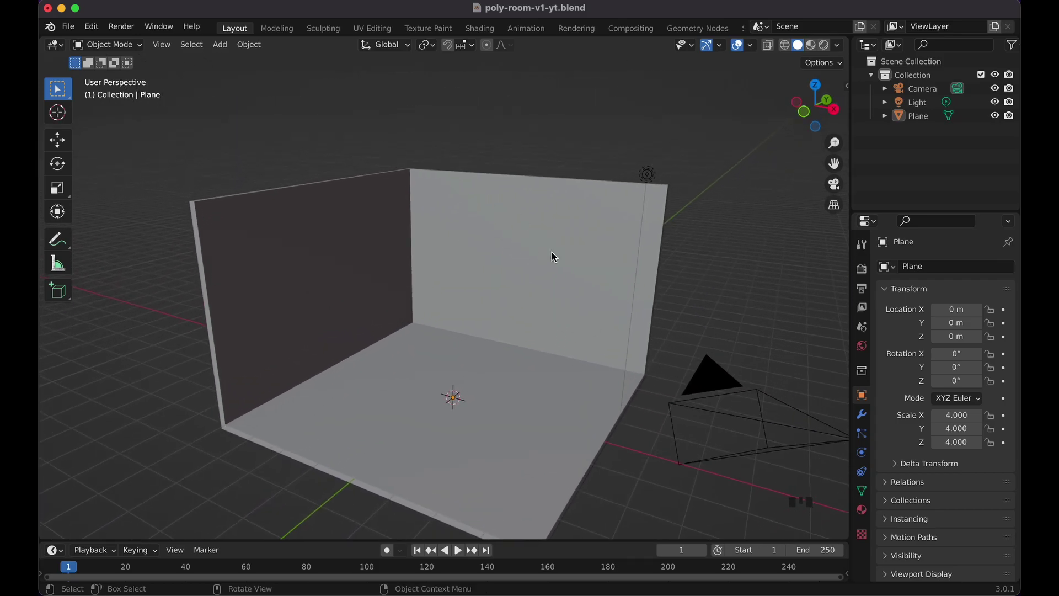
pyautogui.scroll(-3, 537, 252)
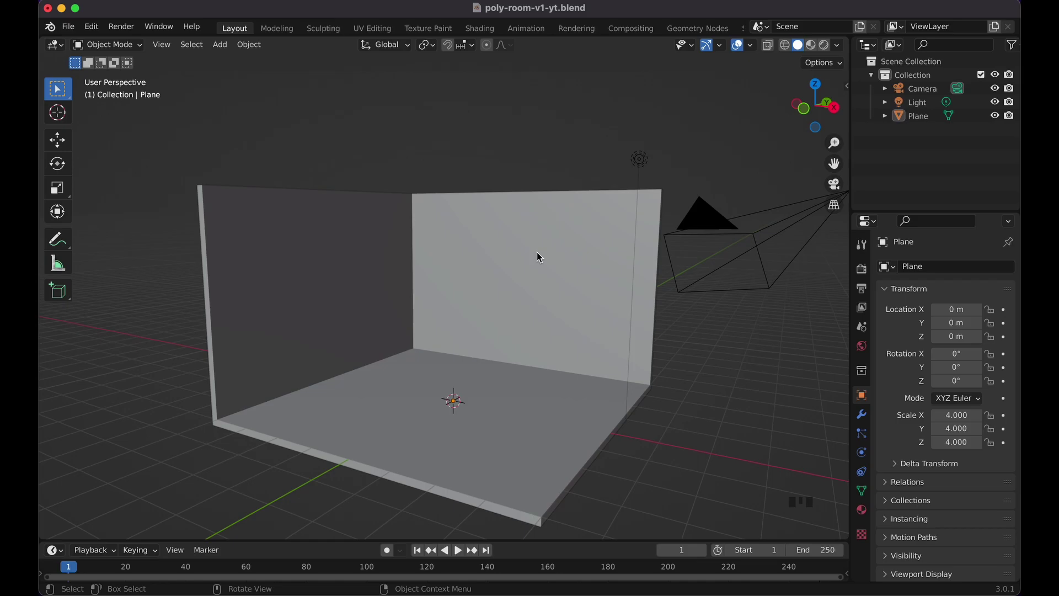
pyautogui.hscroll(10, 537, 253)
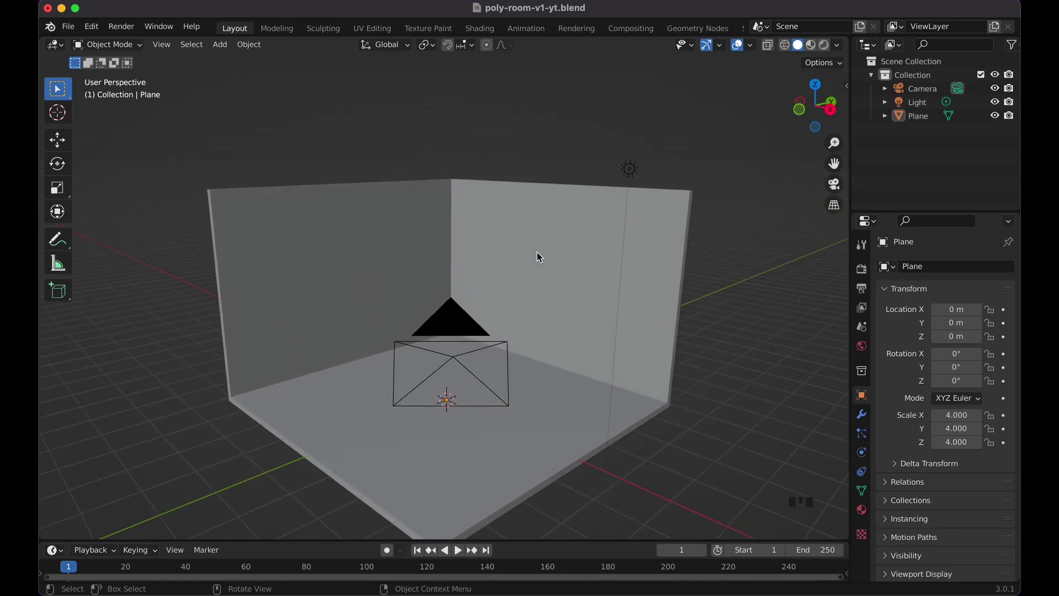
# - Add a plane at a point about mid-height on the positive-Y wall and rotate it 90° about the X axis
pyautogui.keyDown('shift'); pyautogui.rightClick(555, 280); pyautogui.keyUp('shift')
pyautogui.hotkey('shift', 'a')
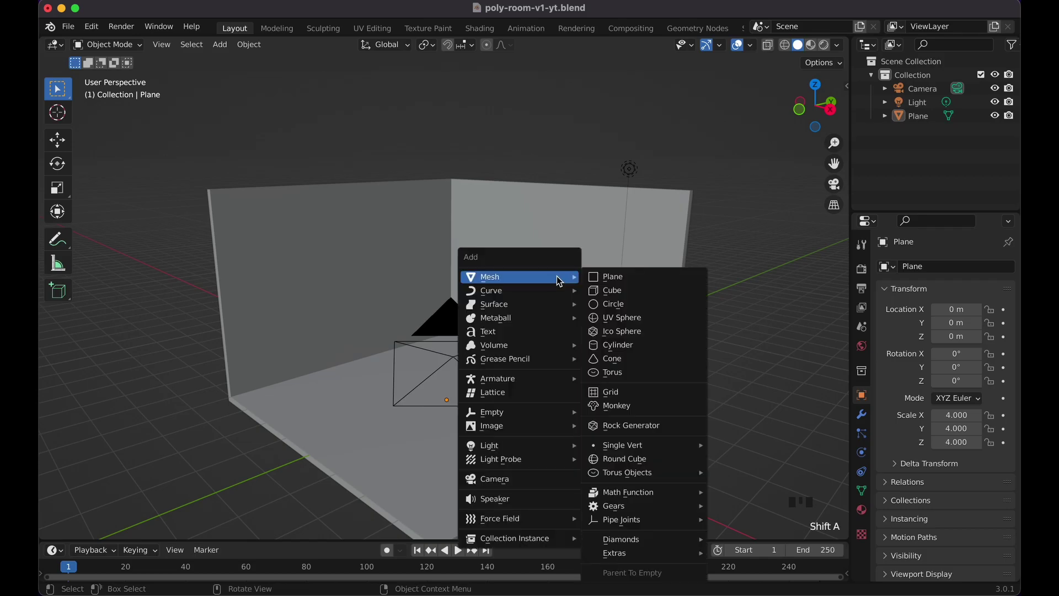
pyautogui.click(613, 275)
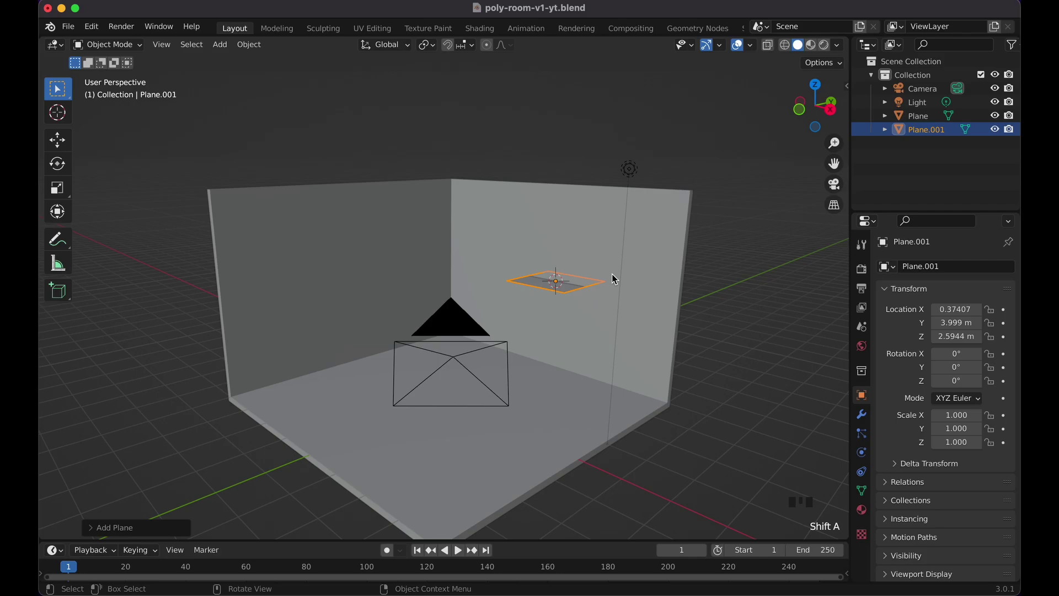
pyautogui.press('r')
pyautogui.write('x90')
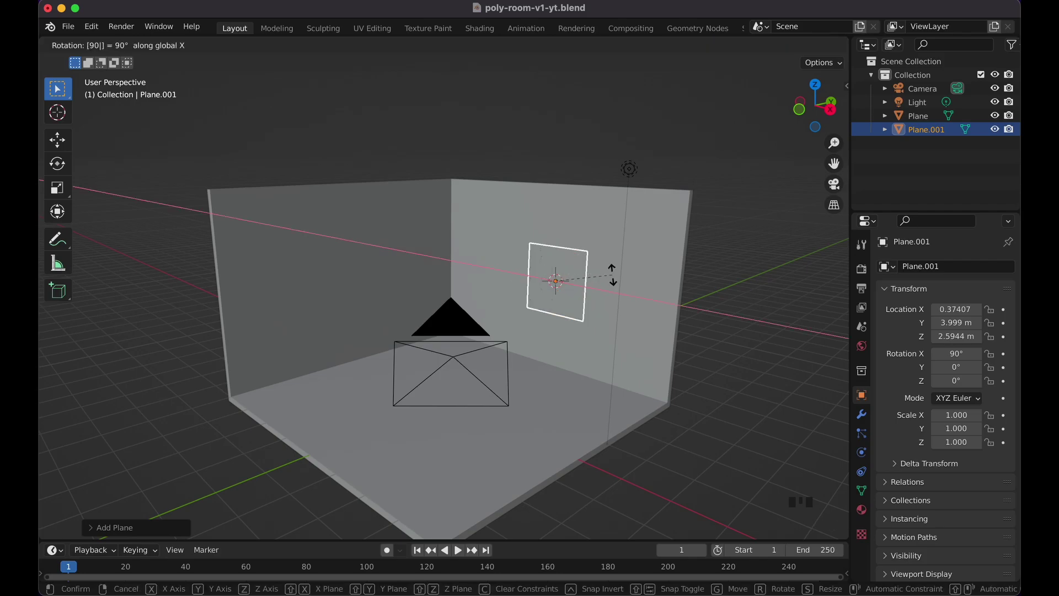
pyautogui.press('Return')
# - Scale the wall plane up uniformly to about 1.83 and widen it along X to a scale of about 2.8
pyautogui.press('s')
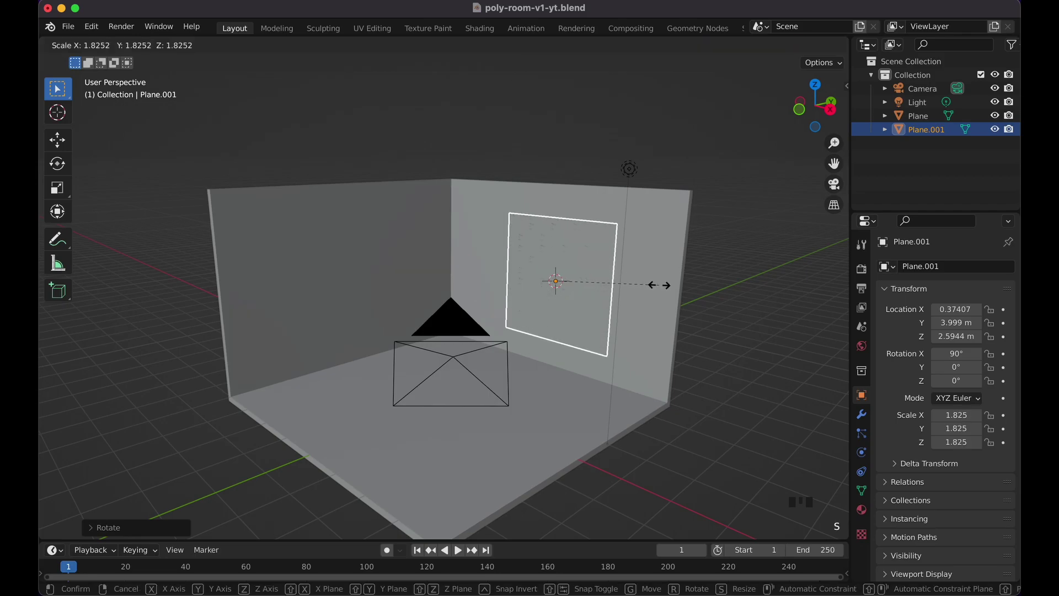
pyautogui.click(660, 286)
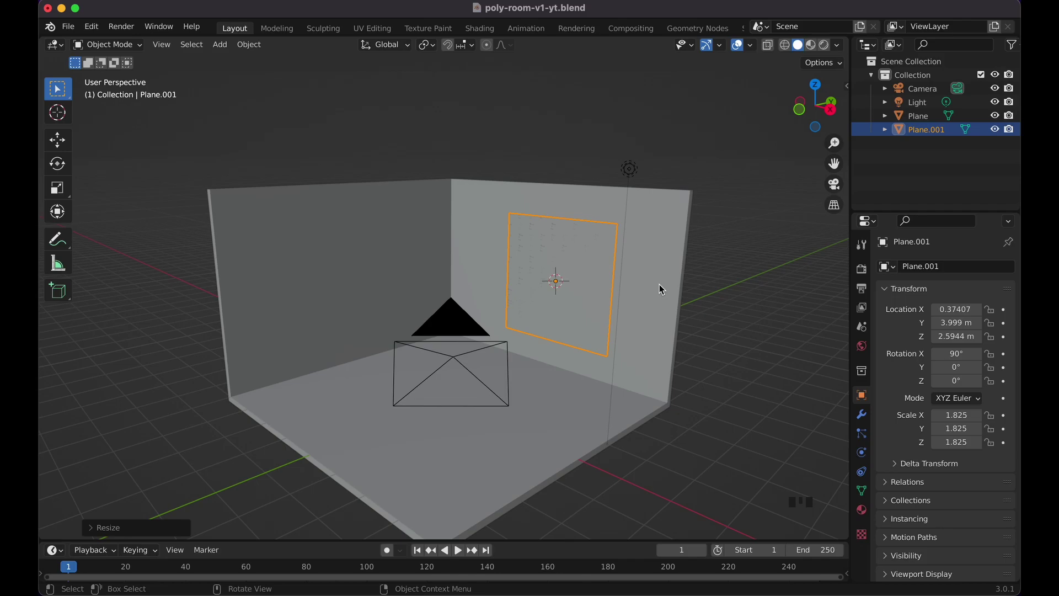
pyautogui.press('s')
pyautogui.press('x')
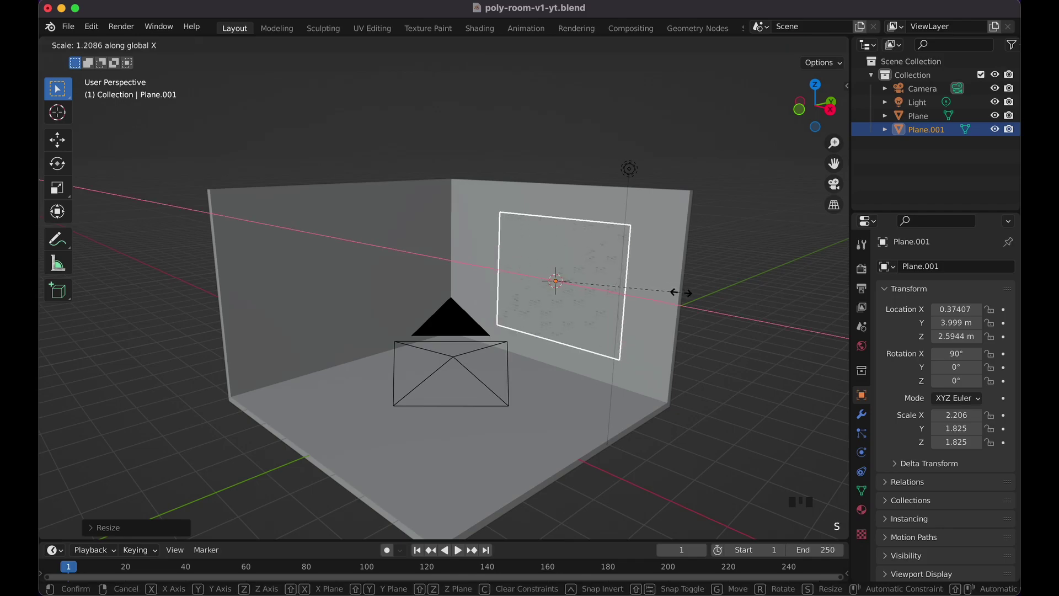
pyautogui.click(715, 308)
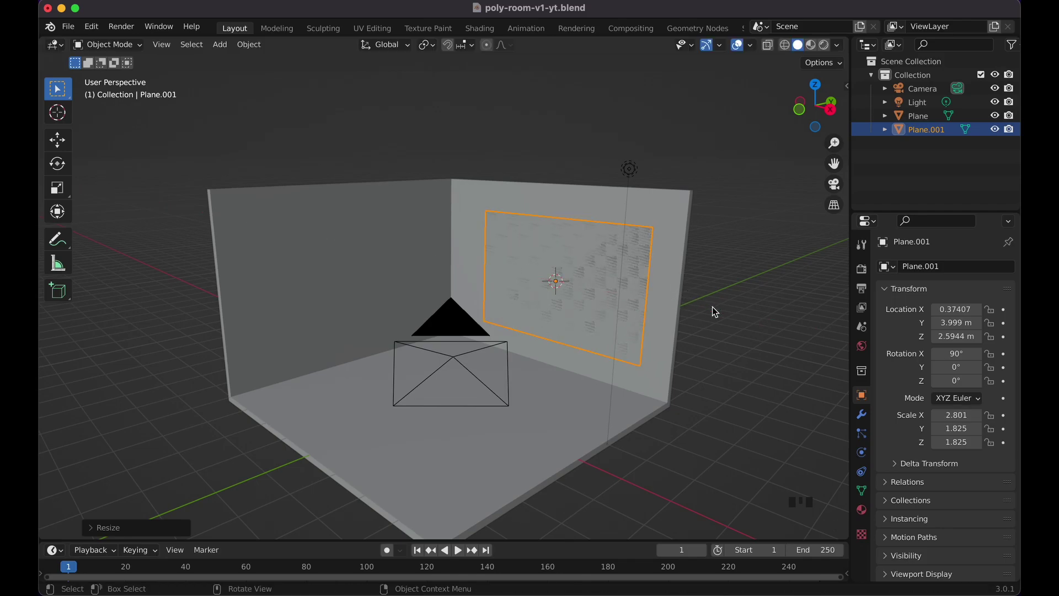
# - Move the wall plane along X to about -0.1 m to centre it better on its wall
pyautogui.hscroll(-5, 713, 309)
pyautogui.hscroll(-3, 712, 307)
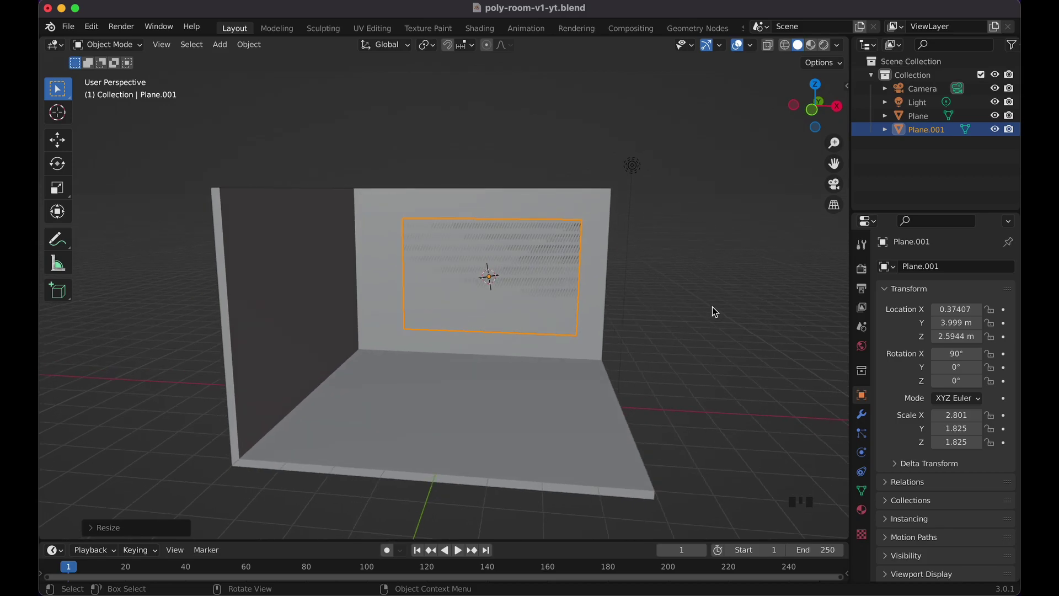
pyautogui.press('g')
pyautogui.press('x')
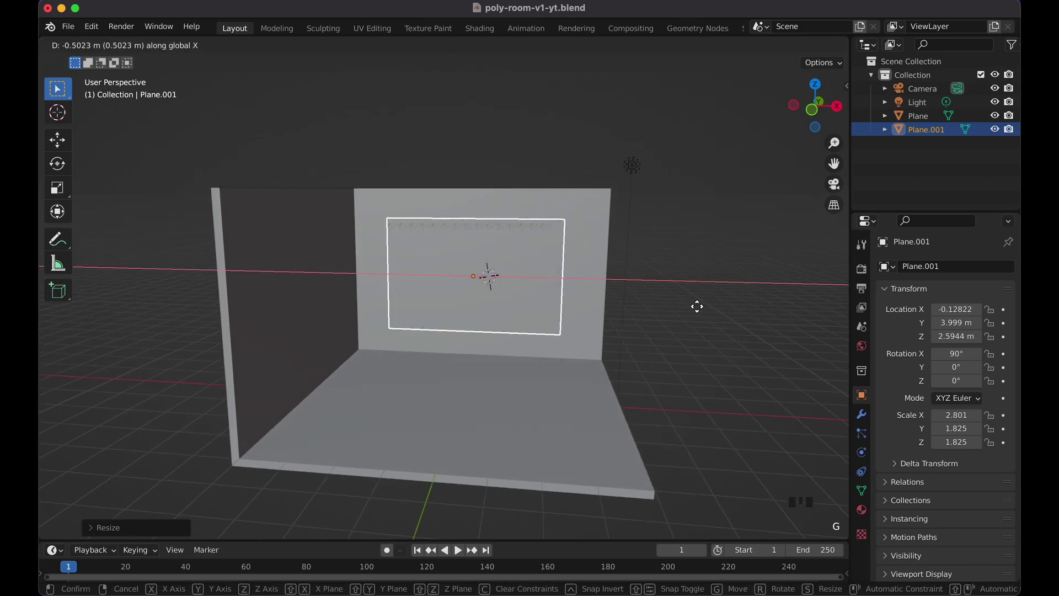
pyautogui.click(699, 307)
# - Scale the wall plane uniformly to about 2.98 by 1.94 and raise it along Z to about 2.79 m
pyautogui.press('s')
pyautogui.click(712, 307)
pyautogui.press('g')
pyautogui.press('z')
pyautogui.click(713, 301)
# - Extrude the wall plane's face about 0.05 m along its normal to make a thin panel, and deselect it
pyautogui.hscroll(-5, 713, 301)
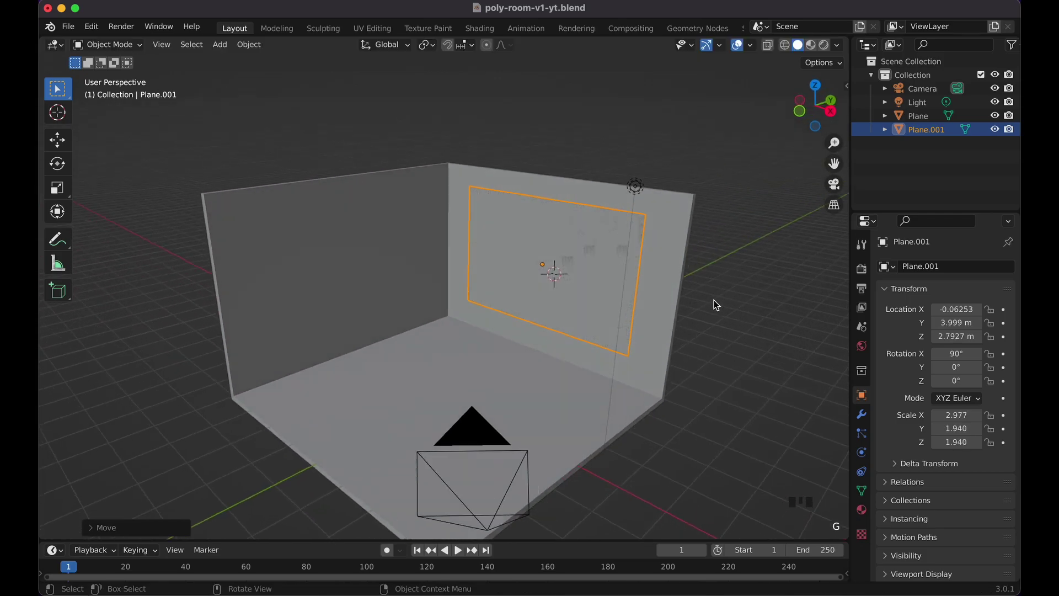
pyautogui.hscroll(-10, 714, 300)
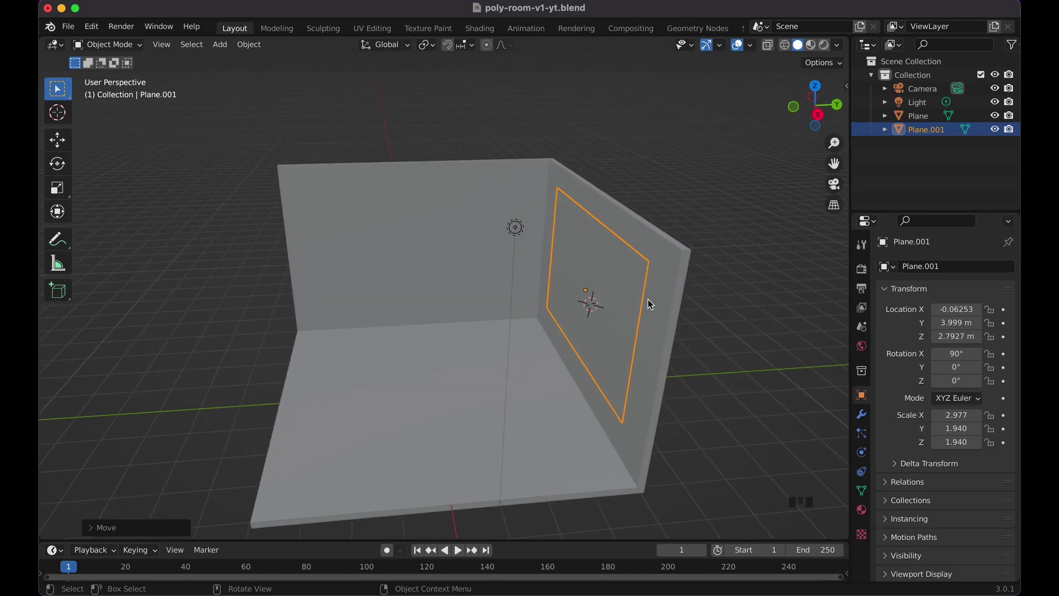
pyautogui.press('Tab')
pyautogui.press('e')
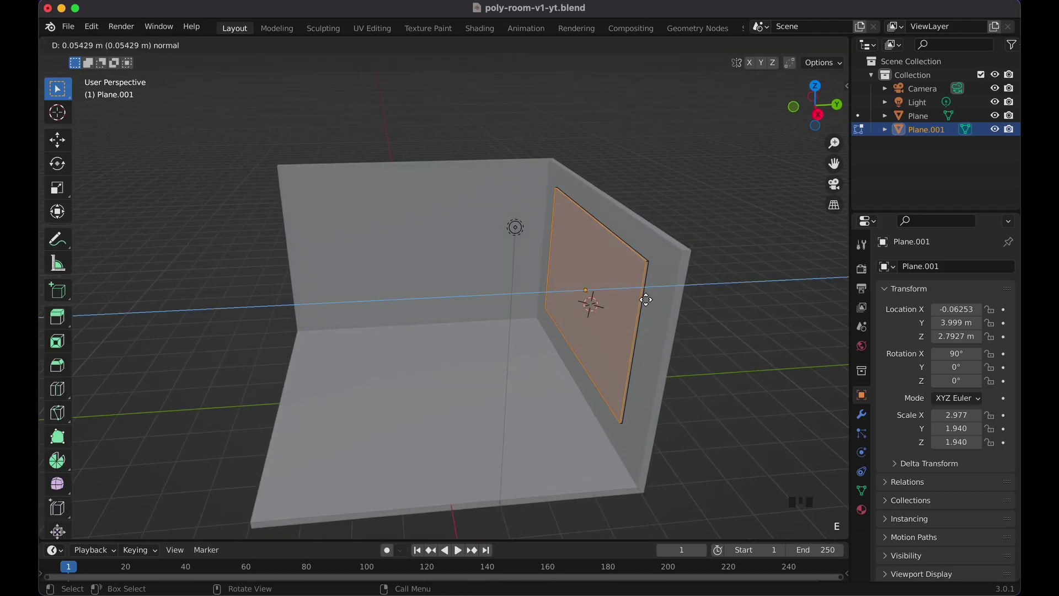
pyautogui.click(644, 299)
pyautogui.click(720, 302)
# - Examine the extruded wall panel and the room from several angles
pyautogui.hscroll(10, 721, 302)
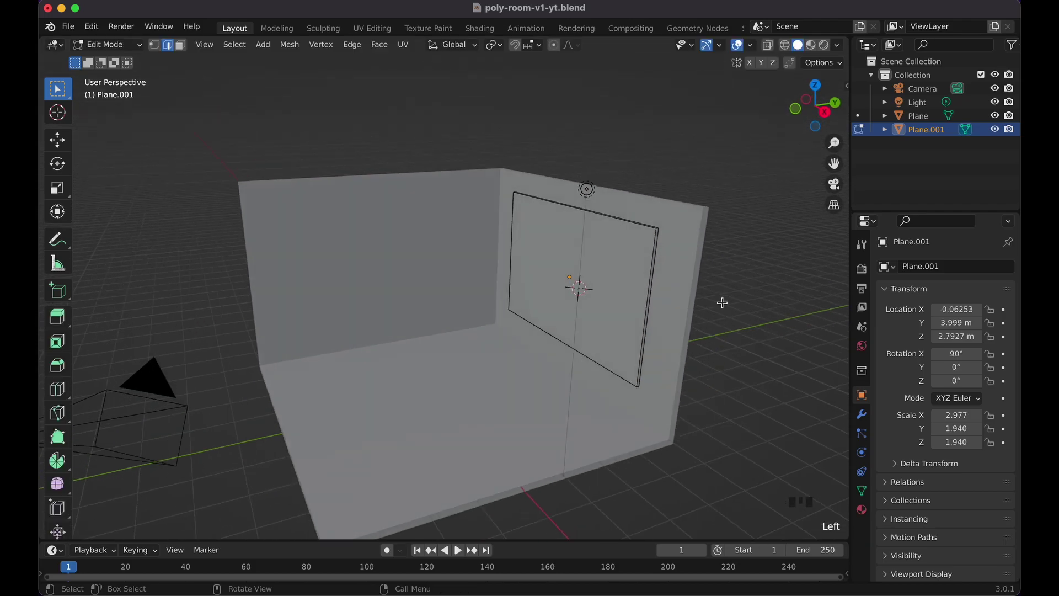
pyautogui.hscroll(15, 721, 302)
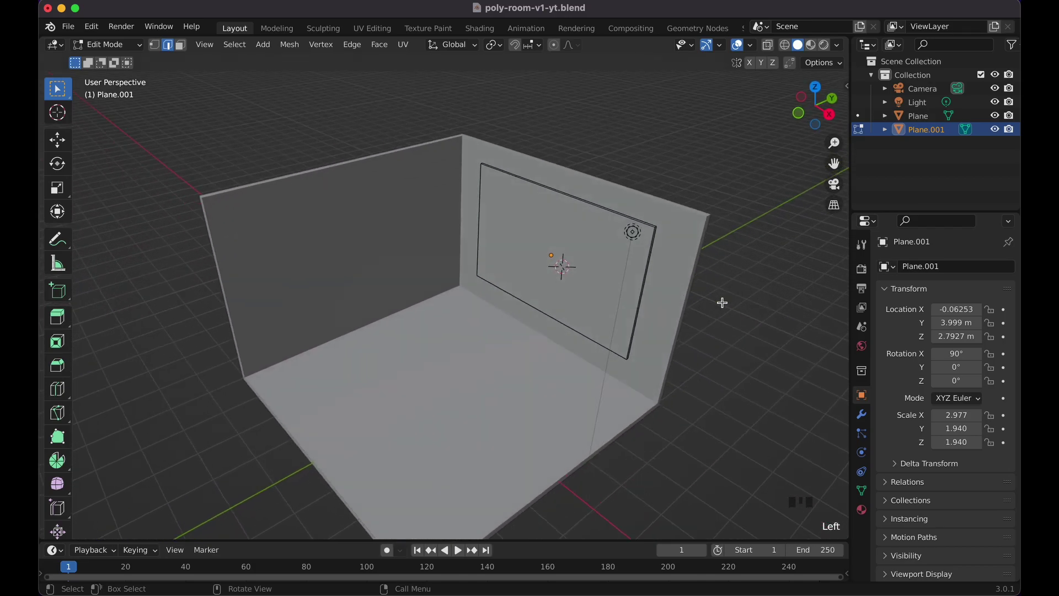
pyautogui.hscroll(5, 722, 302)
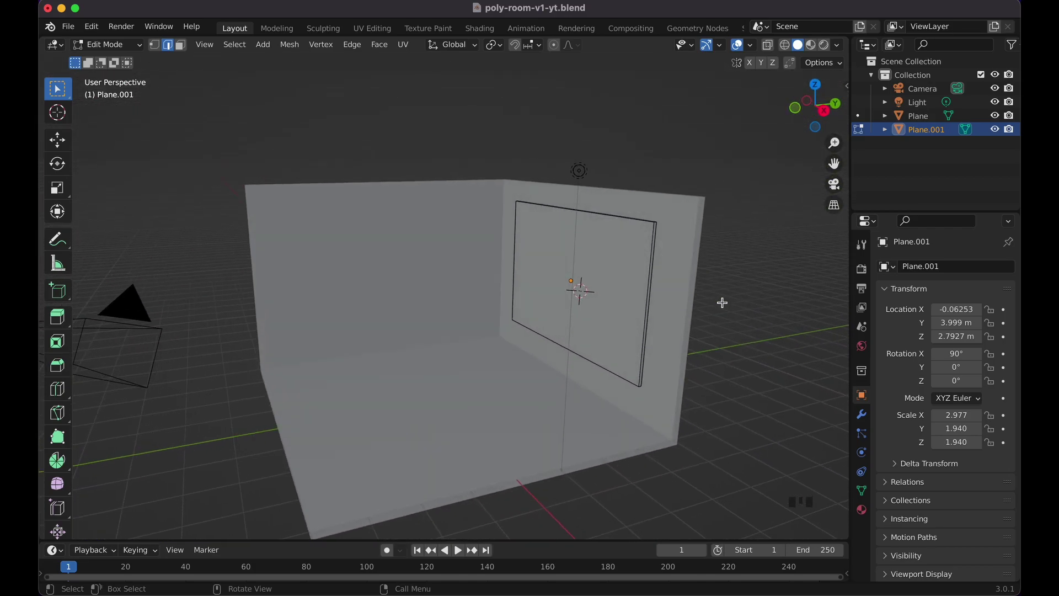
pyautogui.hscroll(15, 722, 302)
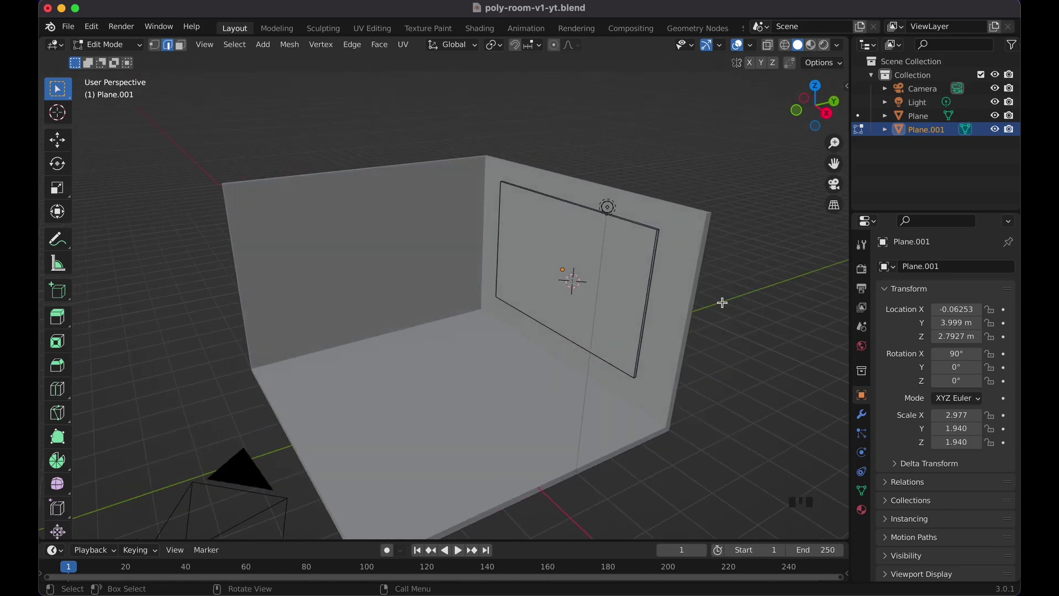
pyautogui.hscroll(12, 722, 302)
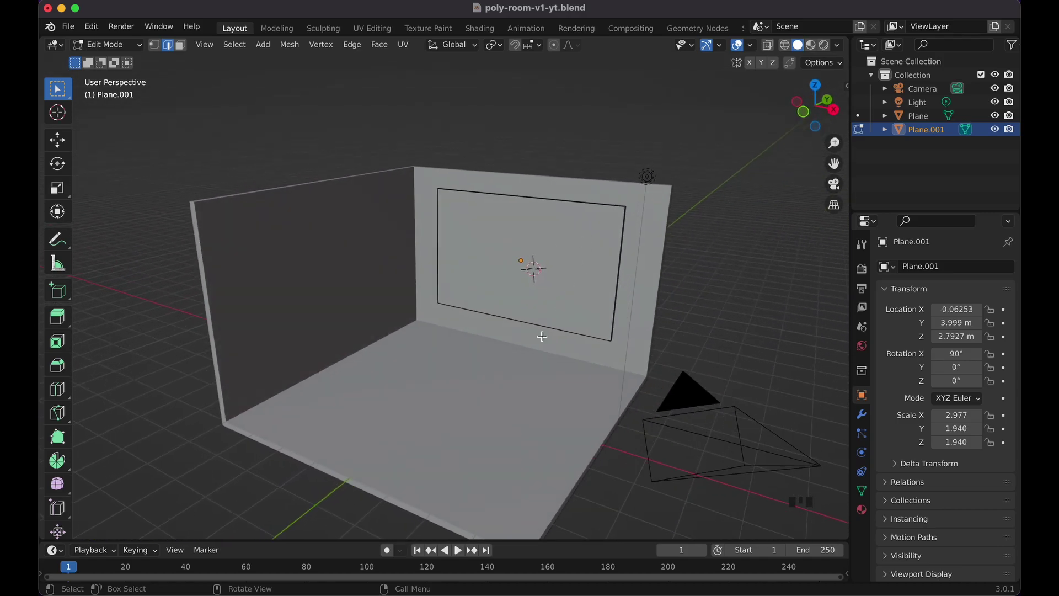
pyautogui.hscroll(4, 554, 320)
pyautogui.hscroll(-15, 543, 249)
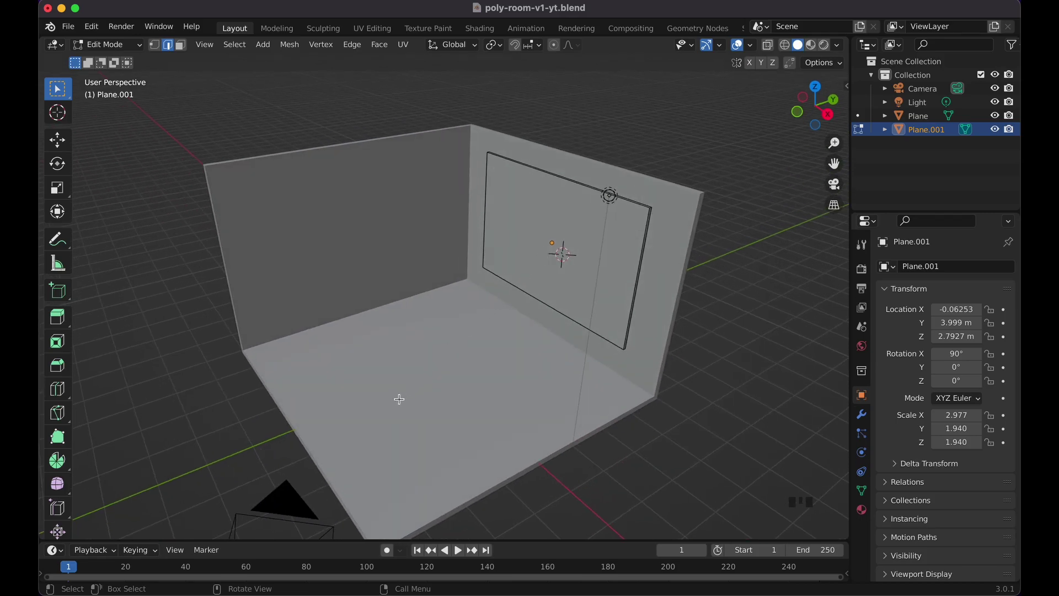
# - Place the 3D cursor on the floor at about X 0.32 m, Y -1.66 m, and return to Object Mode with nothing selected
pyautogui.keyDown('shift'); pyautogui.rightClick(397, 366); pyautogui.keyUp('shift')
pyautogui.hscroll(3, 441, 418)
pyautogui.hotkey('shift', 'a')
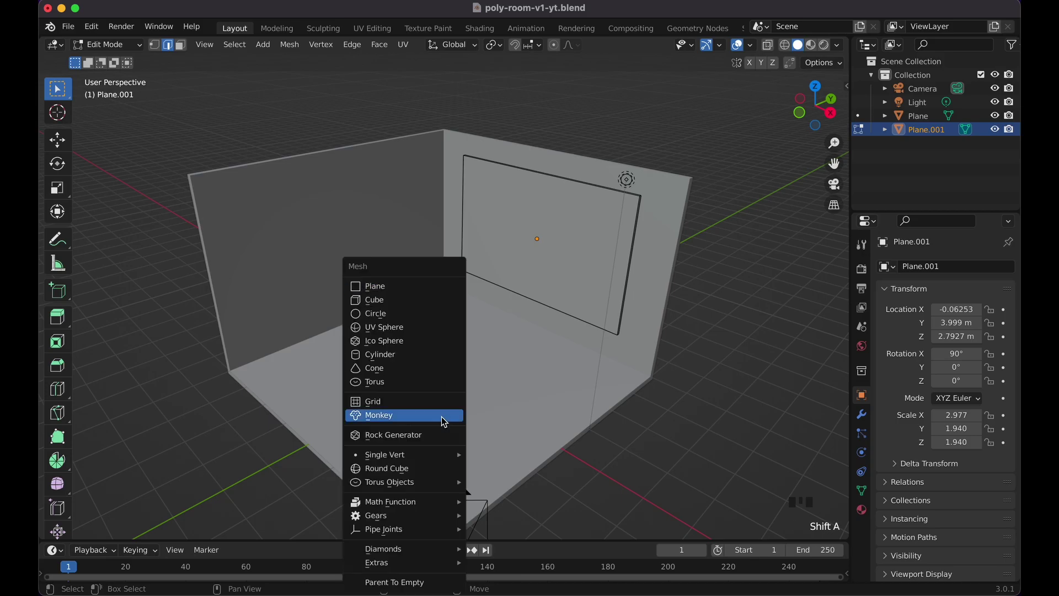
pyautogui.click(445, 297)
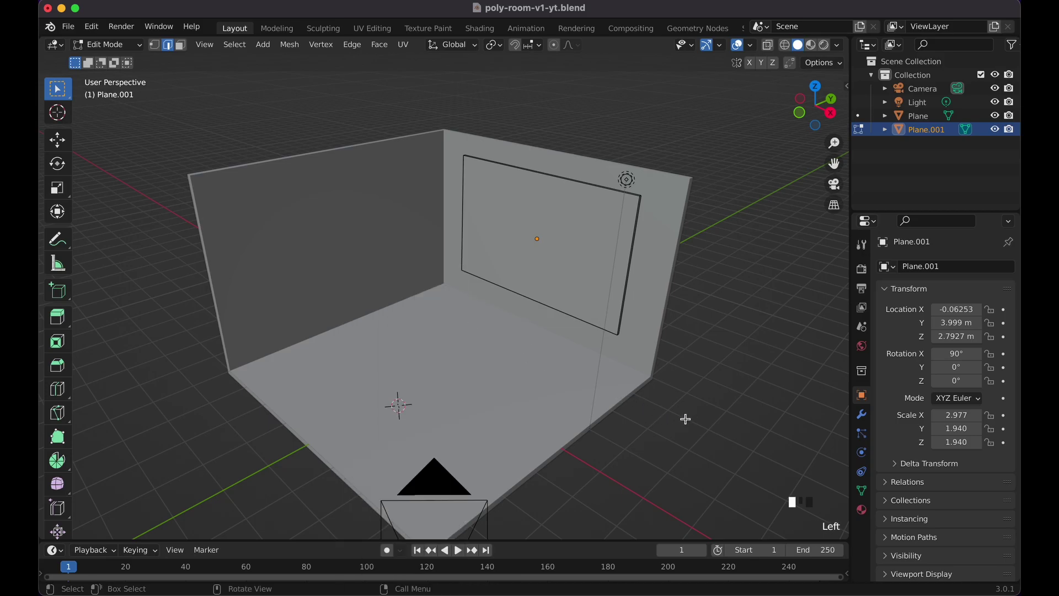
pyautogui.press('Tab')
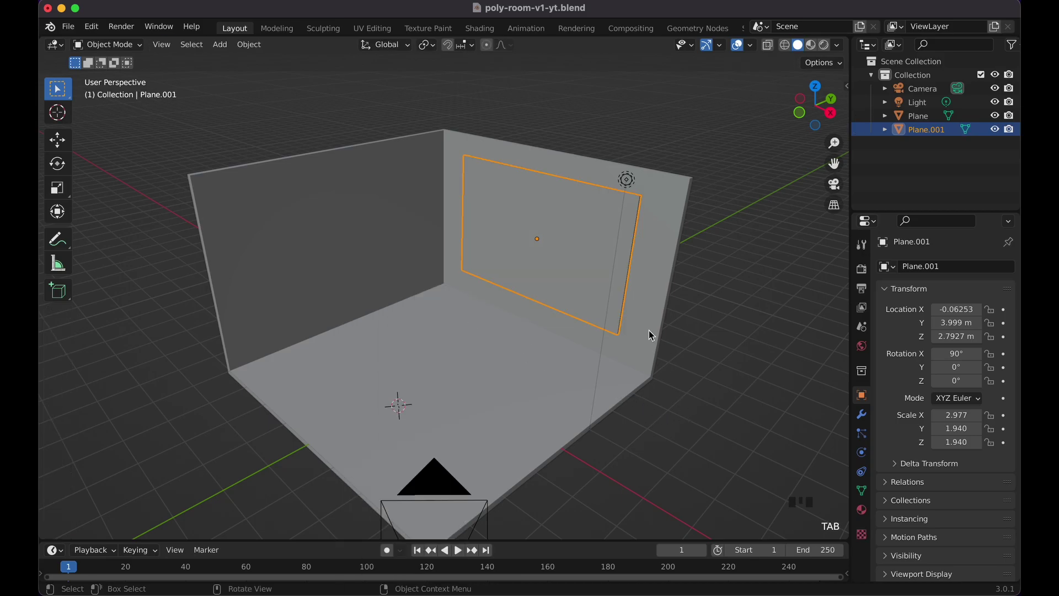
pyautogui.click(239, 435)
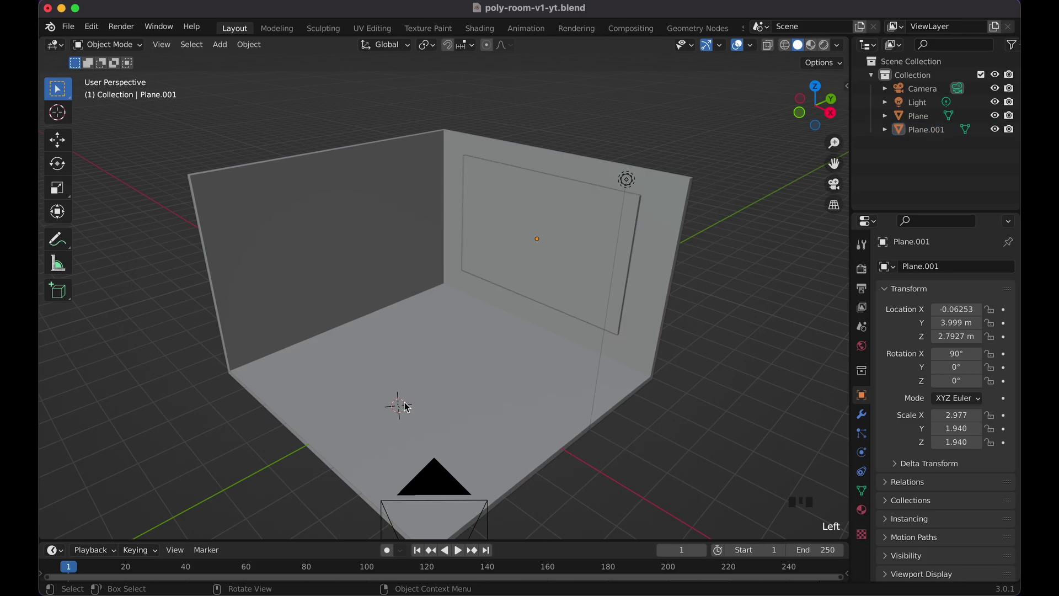
# - Add a cube at the 3D cursor on the floor and stretch it along X to a scale of about 2.17
pyautogui.hotkey('shift', 'a')
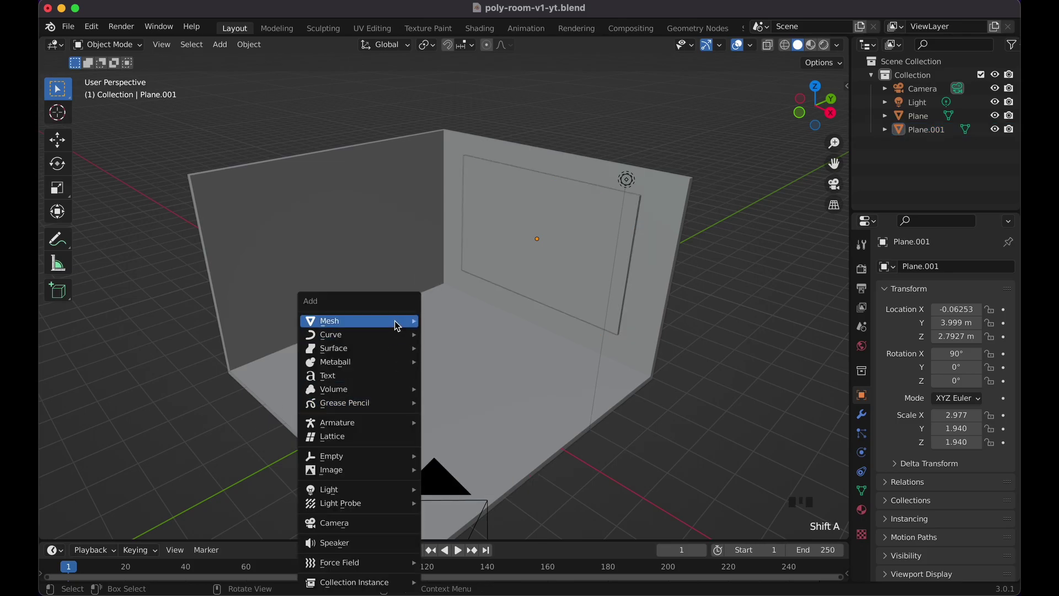
pyautogui.moveTo(386, 320)
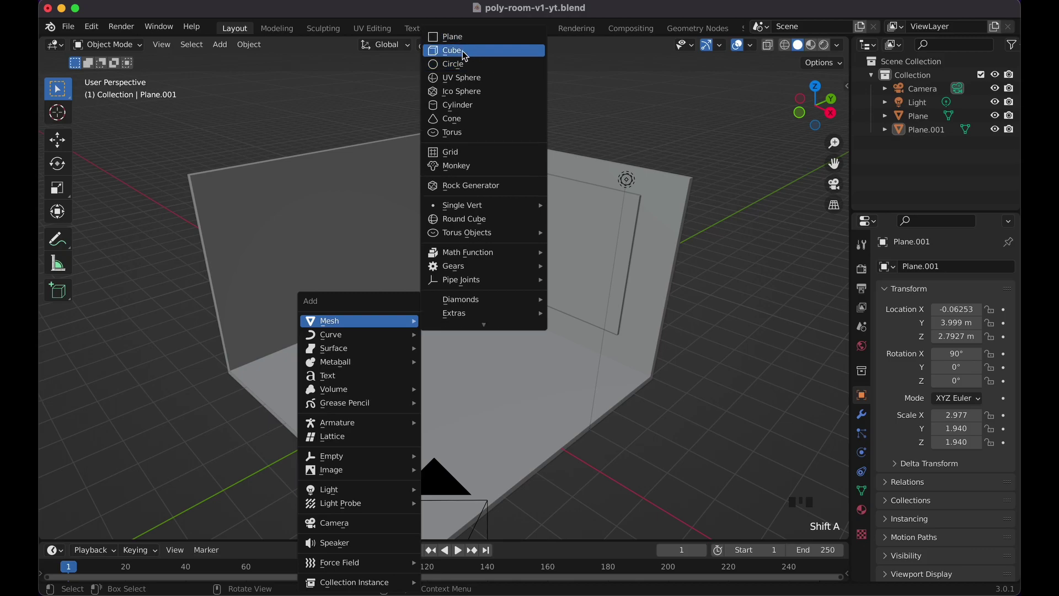
pyautogui.click(461, 52)
pyautogui.hscroll(-5, 514, 399)
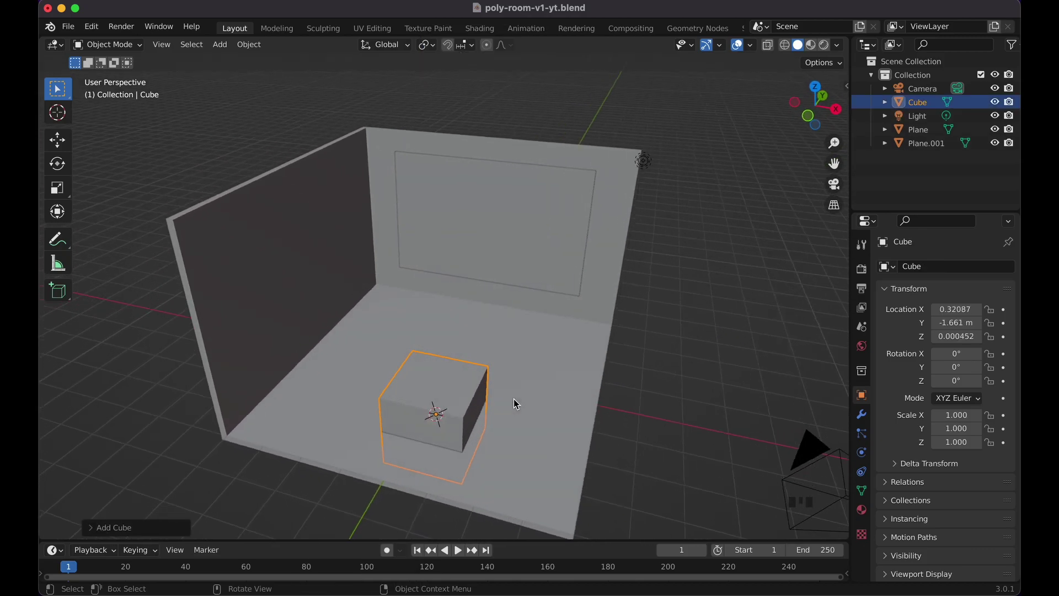
pyautogui.press('s')
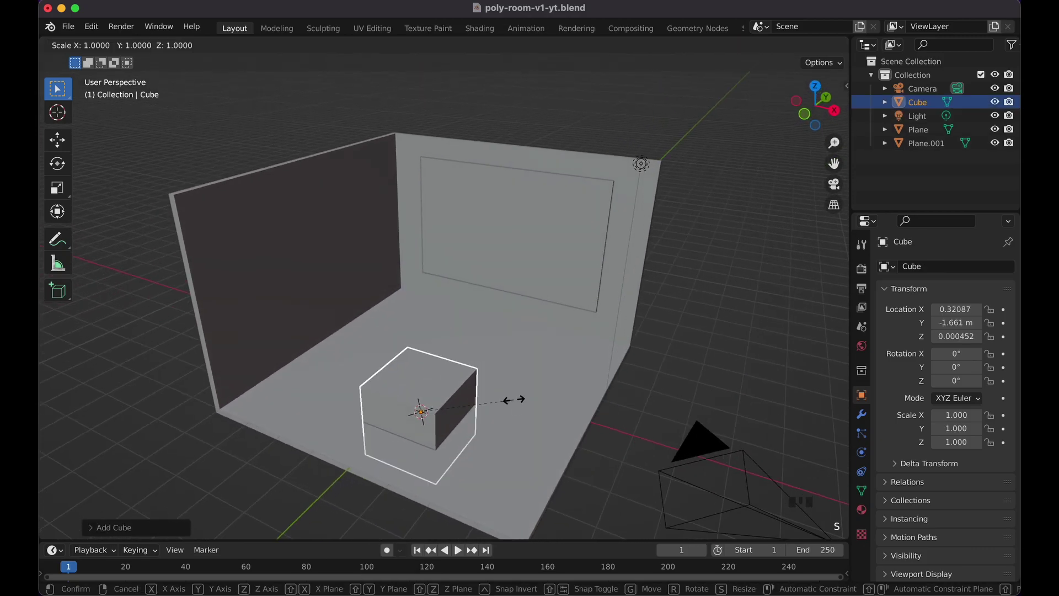
pyautogui.press('x')
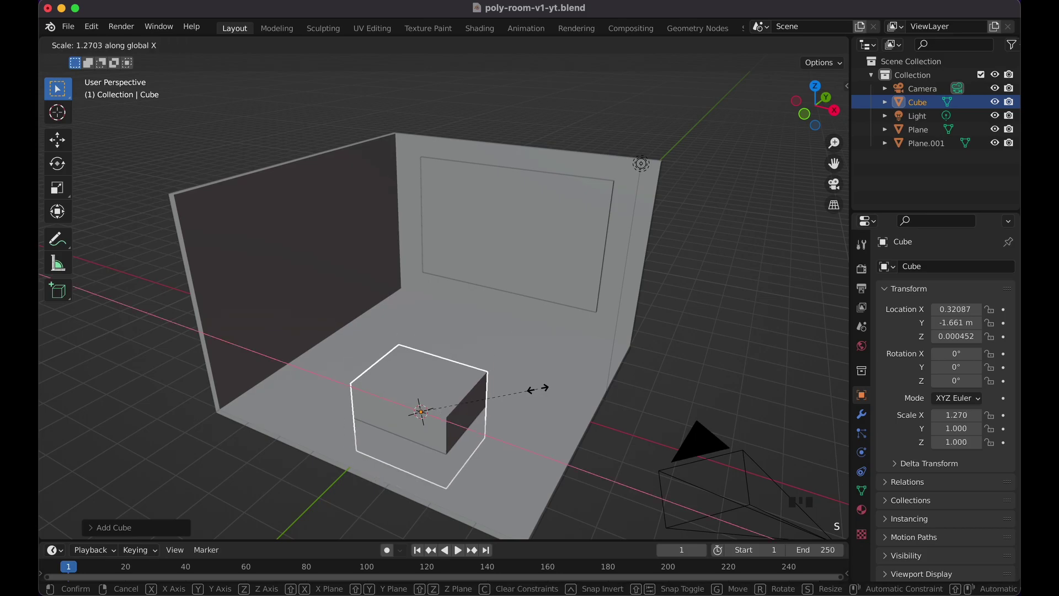
pyautogui.click(626, 441)
# - Flatten the cube along Z to a scale of about 0.28 and raise it to about 0.26 m so it rests on the floor
pyautogui.hscroll(-3, 623, 436)
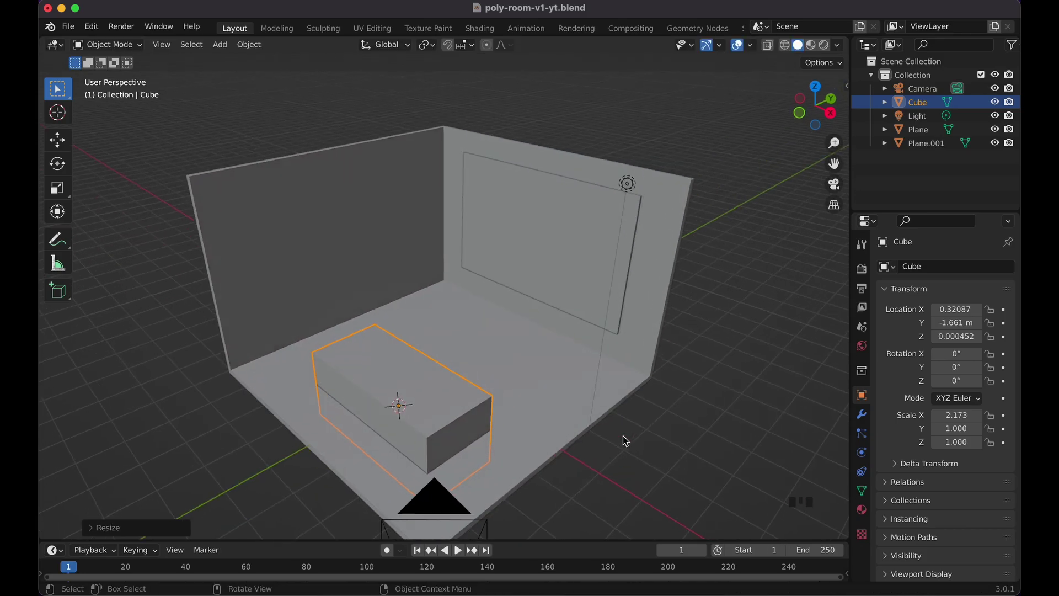
pyautogui.hscroll(3, 623, 436)
pyautogui.press('s')
pyautogui.press('z')
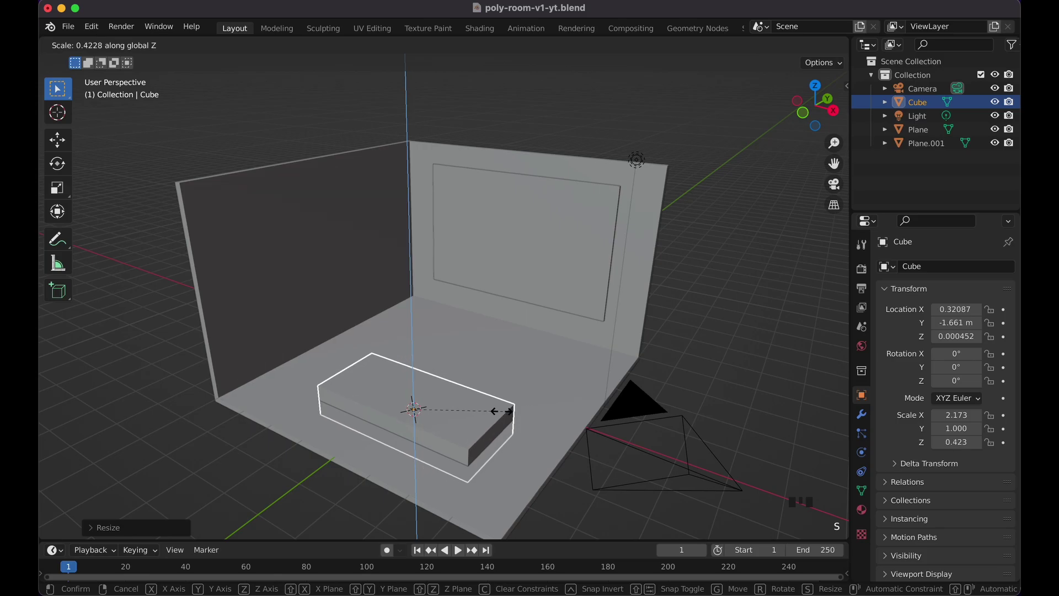
pyautogui.click(471, 425)
pyautogui.hscroll(5, 471, 425)
pyautogui.hscroll(1, 469, 424)
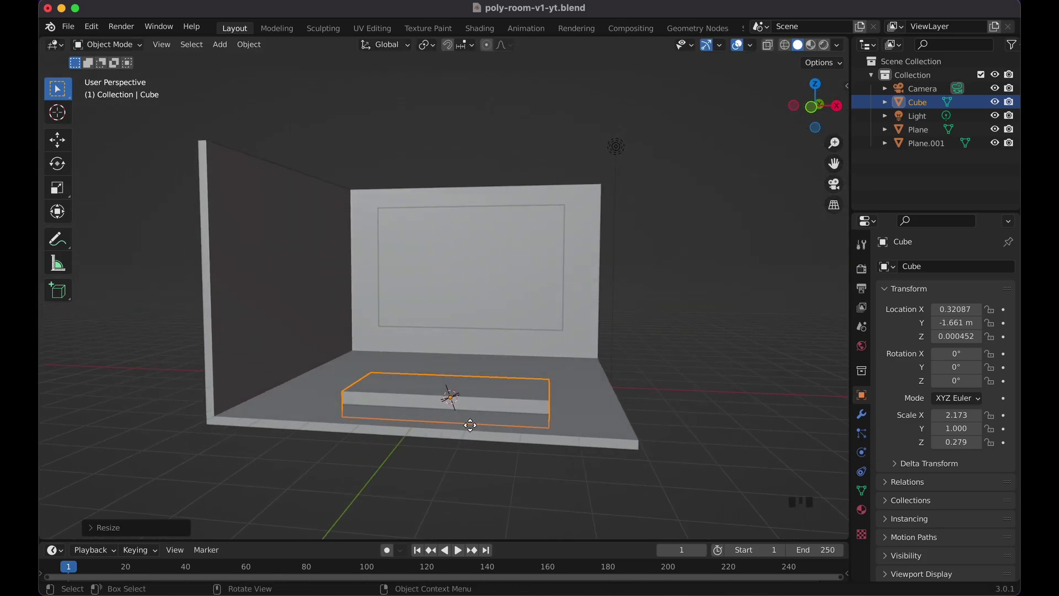
pyautogui.press('g')
pyautogui.press('z')
pyautogui.click(474, 414)
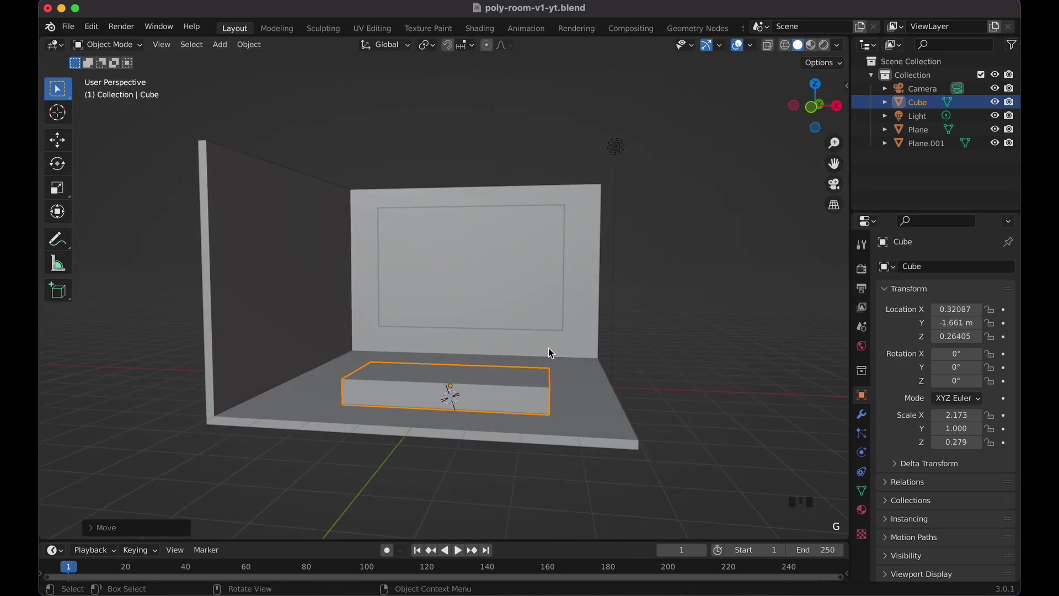
# - In top view, centre the block on the floor by moving it along X to about -0.01 m
pyautogui.scroll(-6, 547, 347)
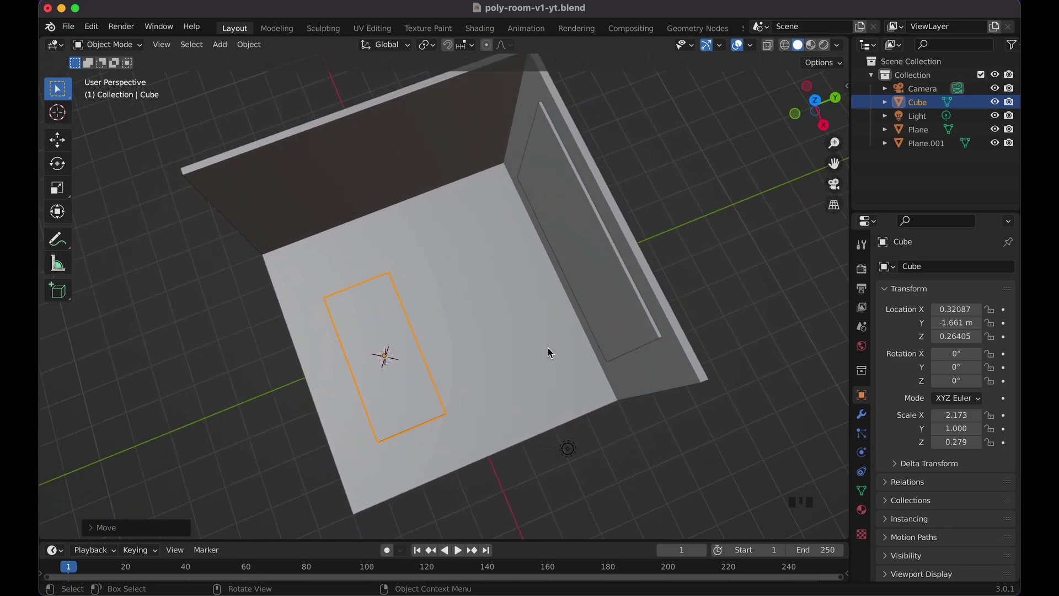
pyautogui.press('KP_7')
pyautogui.press('g')
pyautogui.press('x')
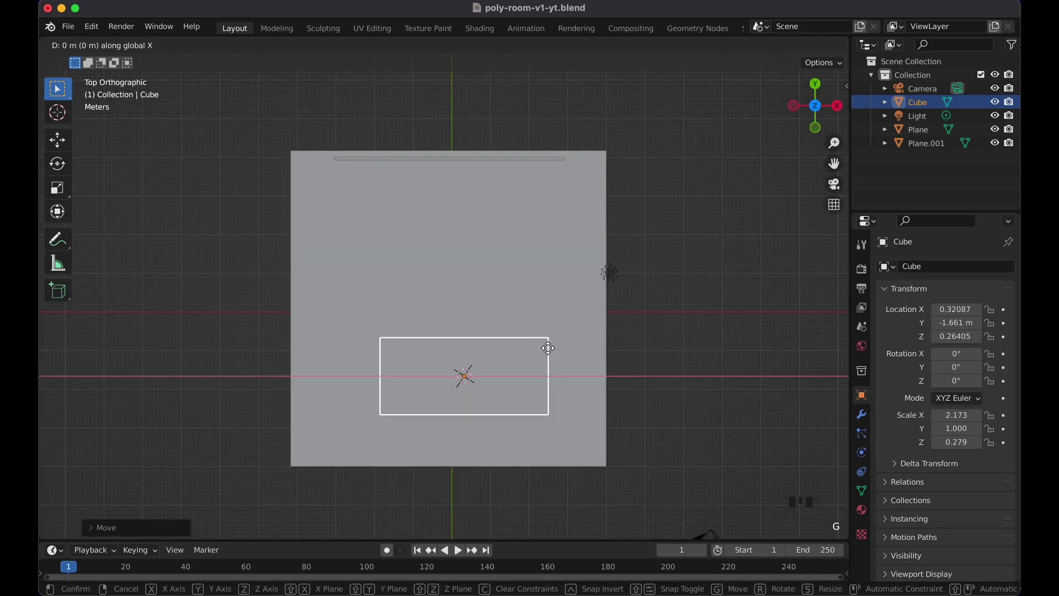
pyautogui.click(535, 349)
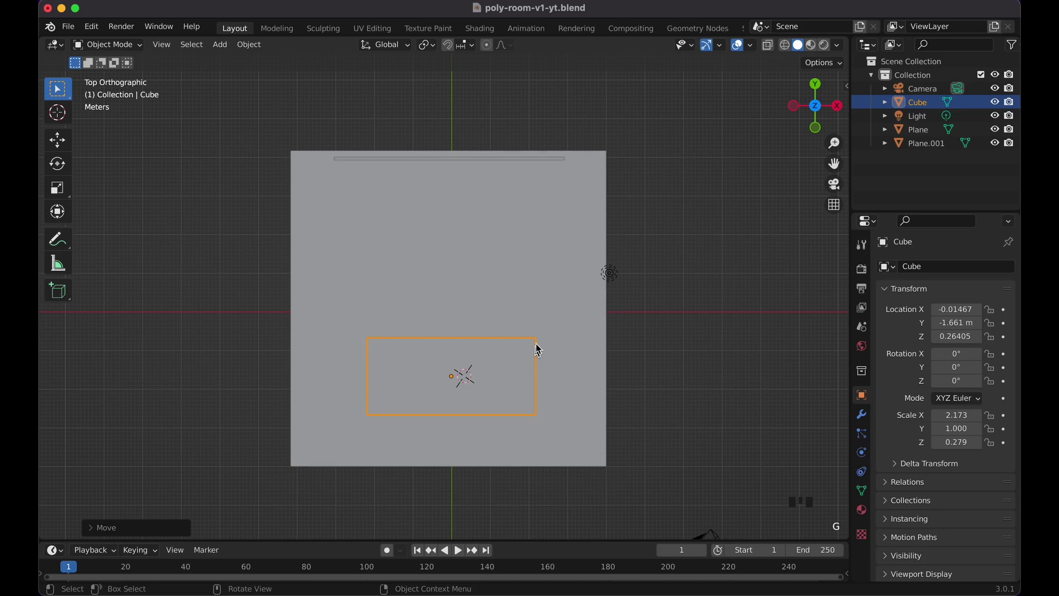
# - Lengthen the block along Y to a scale of about 2.57 and move it along Y to about -0.95 m
pyautogui.press('s')
pyautogui.press('y')
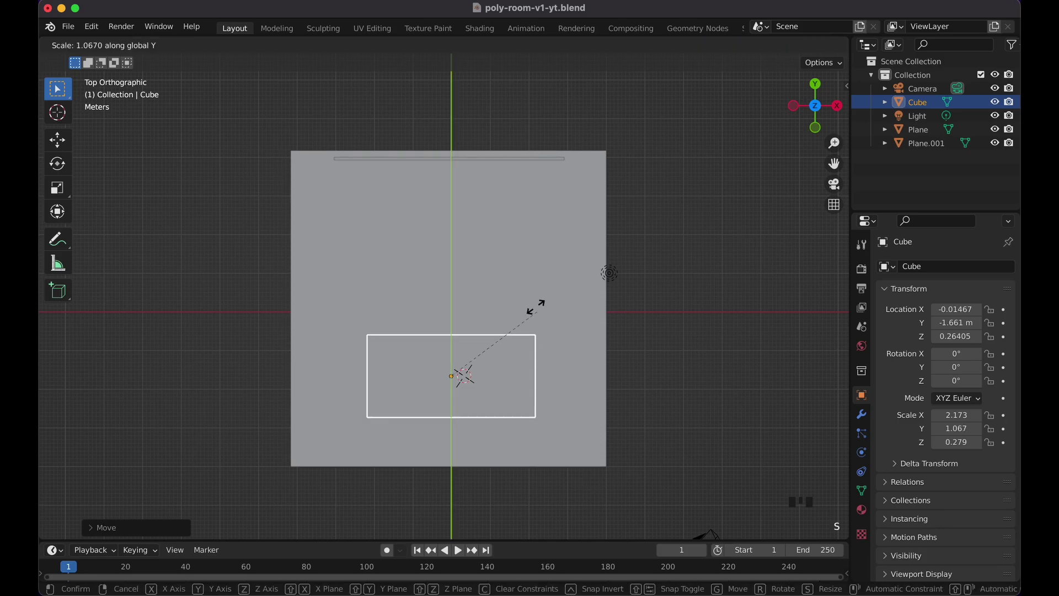
pyautogui.click(572, 147)
pyautogui.press('g')
pyautogui.press('y')
pyautogui.click(573, 121)
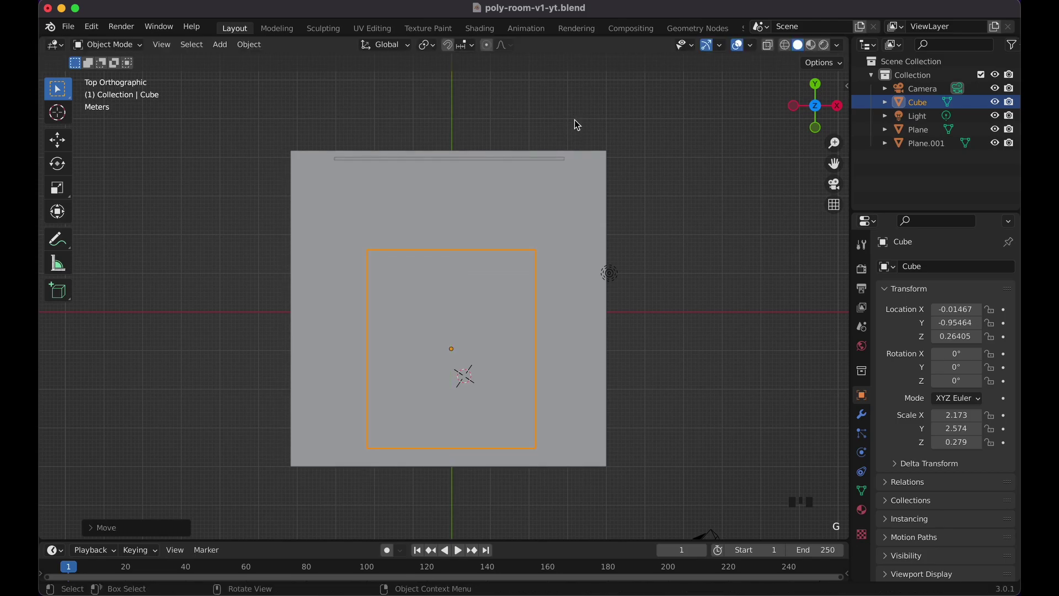
# - Thin the block along Z to a scale of about 0.14
pyautogui.scroll(-5, 620, 242)
pyautogui.scroll(-10, 620, 242)
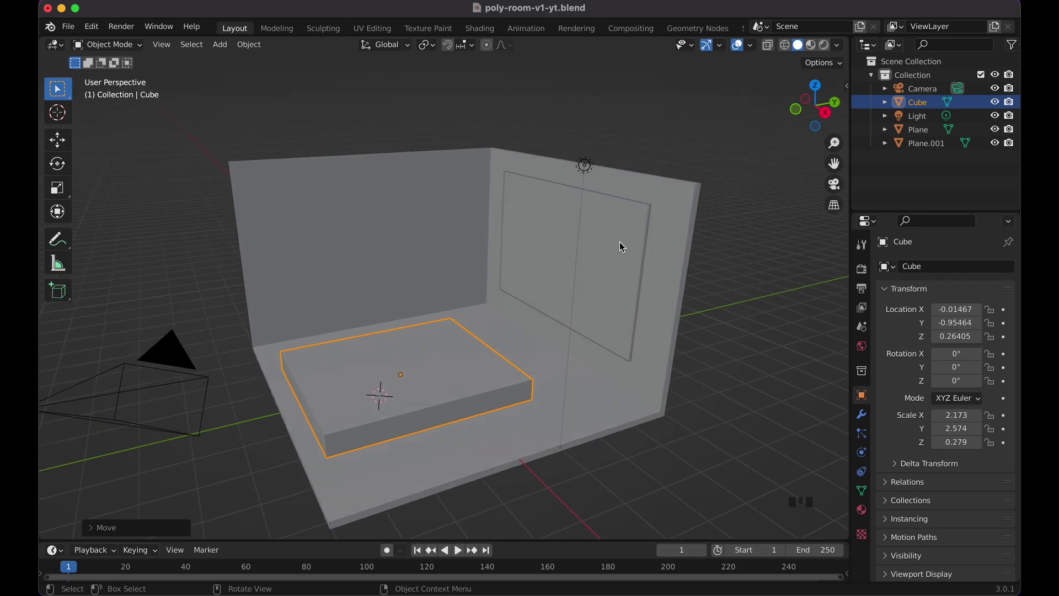
pyautogui.press('s')
pyautogui.press('z')
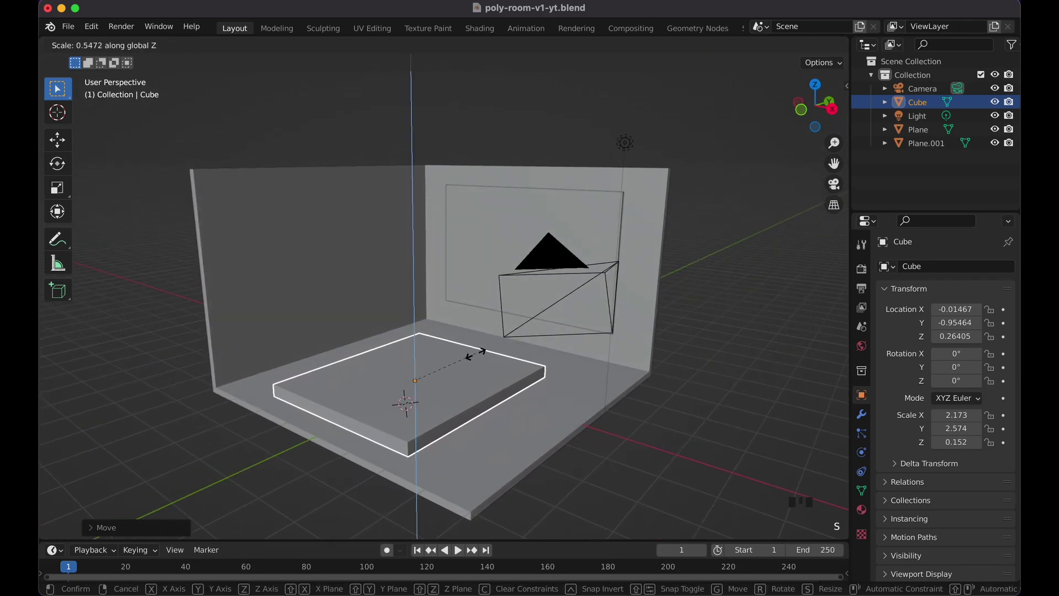
pyautogui.click(476, 361)
# - Lower the thin block along Z to about 0.12 m so it sits on the floor, and deselect it
pyautogui.scroll(-5, 476, 361)
pyautogui.scroll(-8, 475, 361)
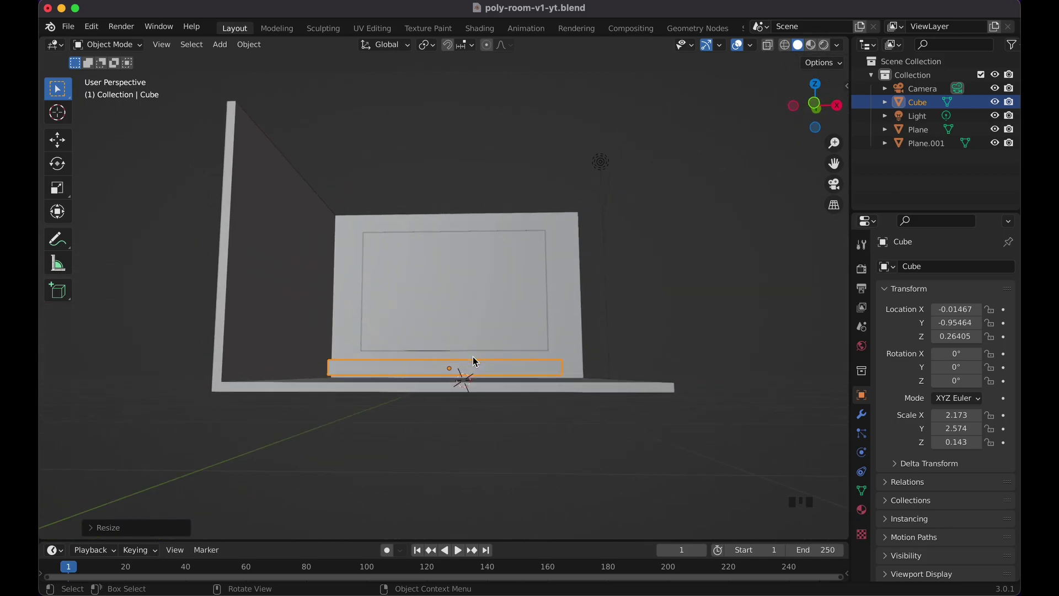
pyautogui.press('g')
pyautogui.press('z')
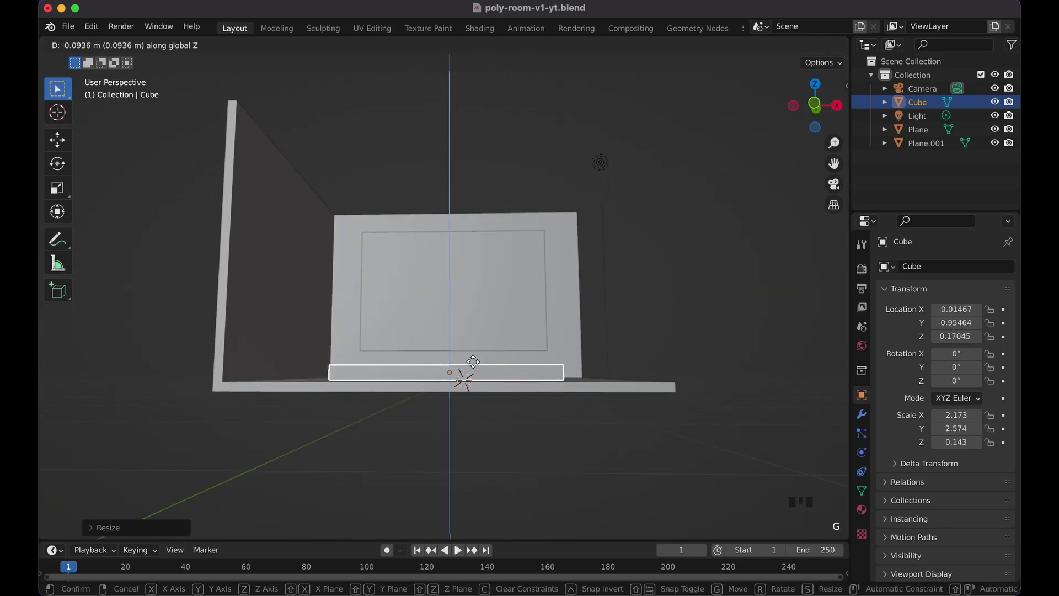
pyautogui.click(473, 363)
pyautogui.scroll(10, 527, 349)
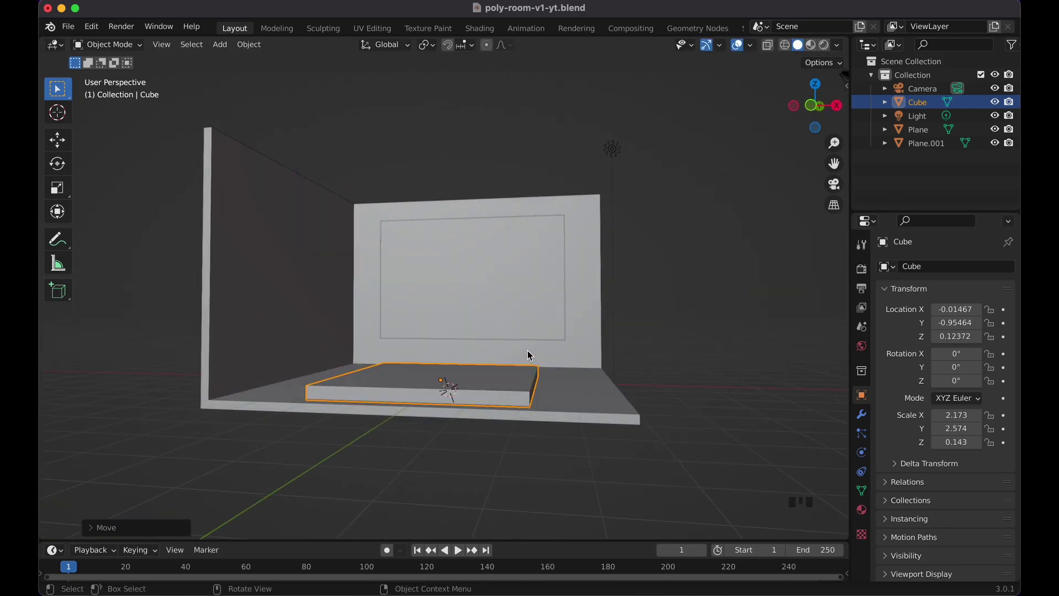
pyautogui.click(652, 449)
pyautogui.scroll(-10, 653, 449)
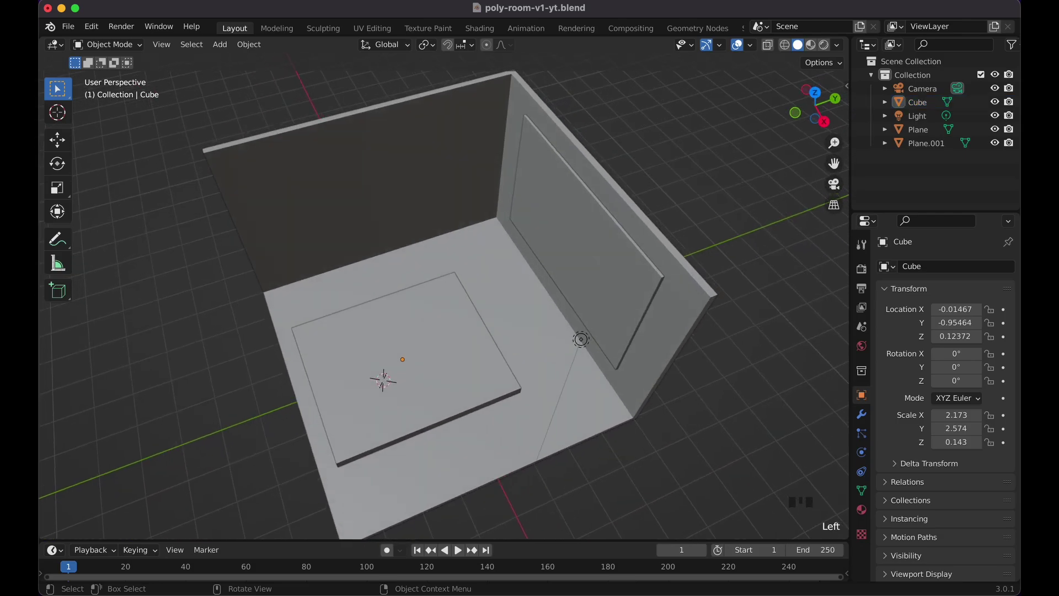
# - Bevel all edges of the flat slab on the floor with a width of about 0.115 m and 4 segments
pyautogui.scroll(10, 653, 447)
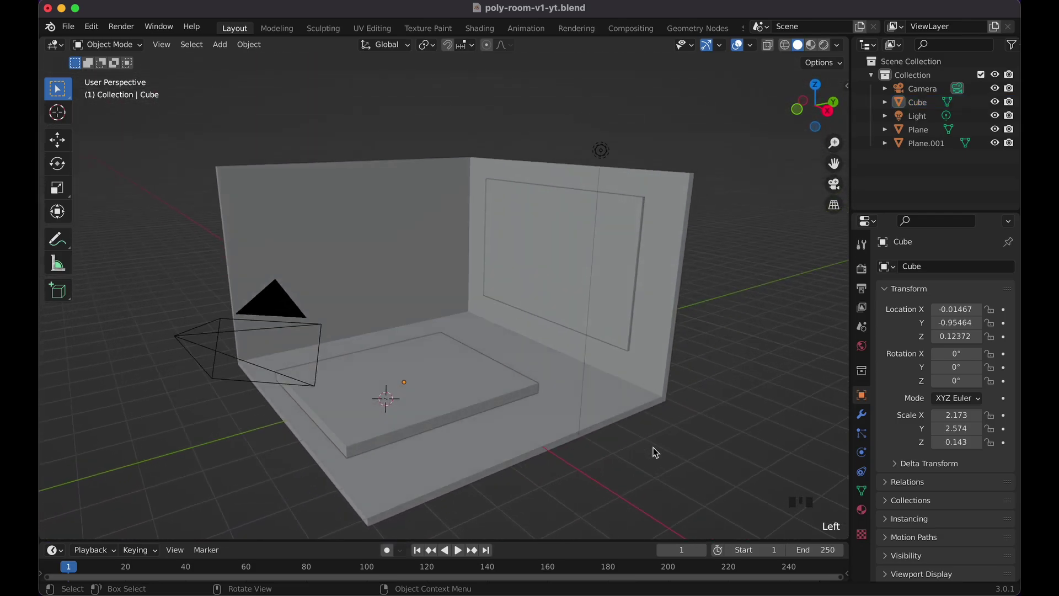
pyautogui.click(482, 380)
pyautogui.press('KP_0')
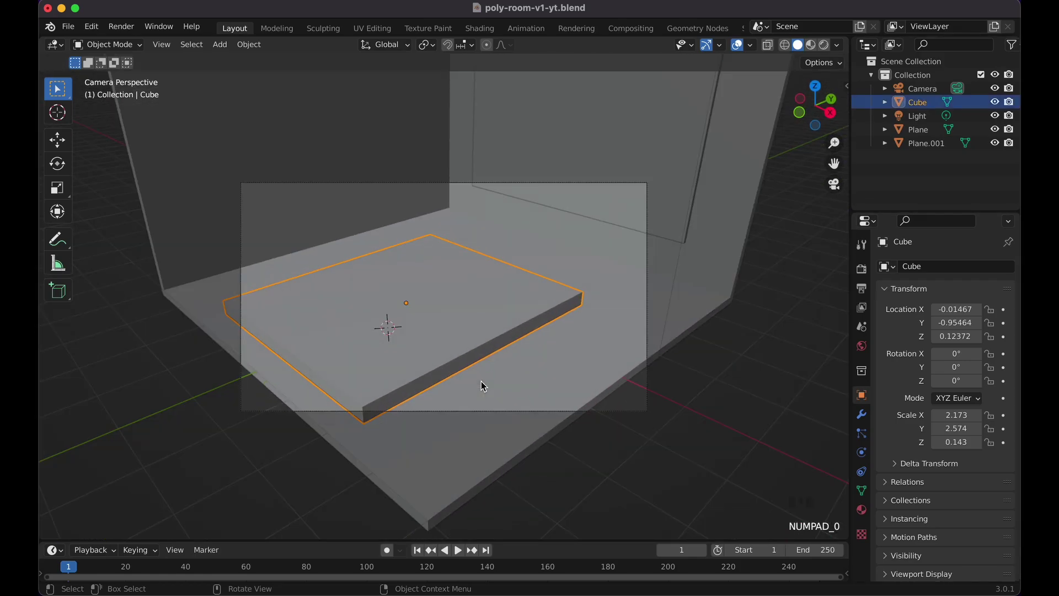
pyautogui.press('KP_0')
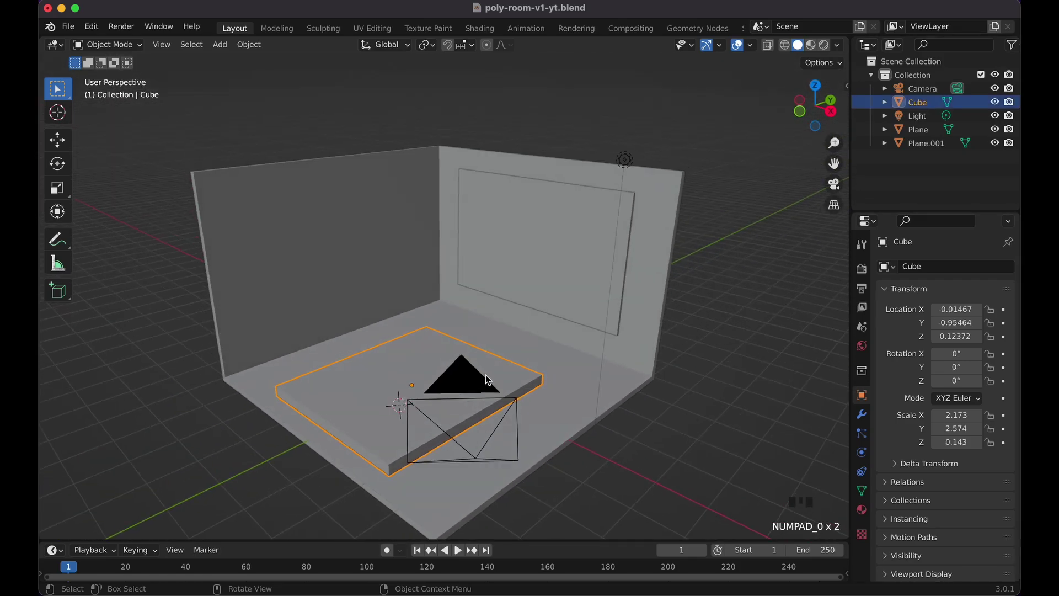
pyautogui.press('Tab')
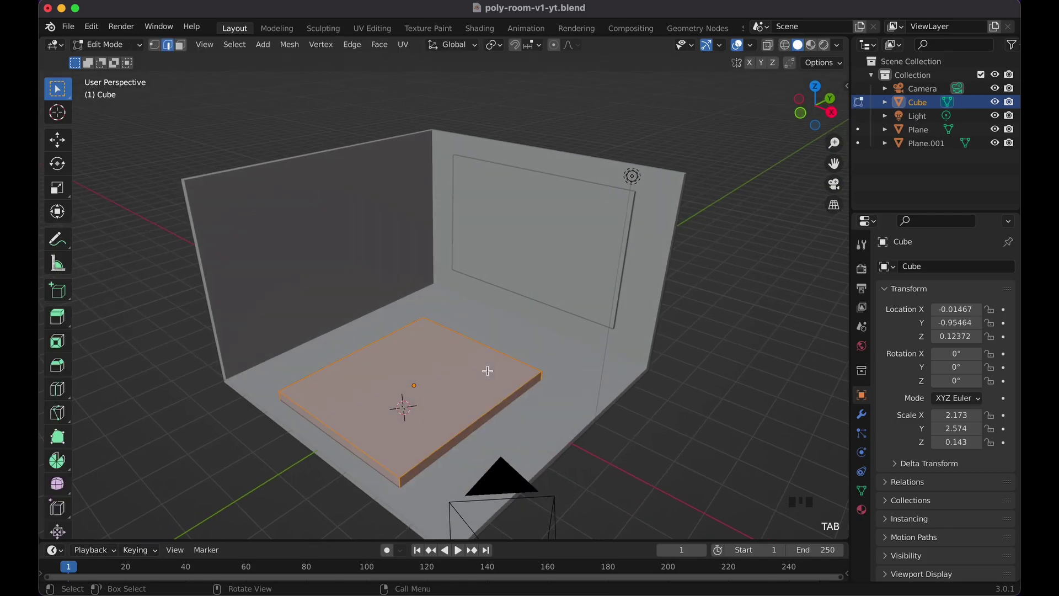
pyautogui.scroll(-5, 487, 370)
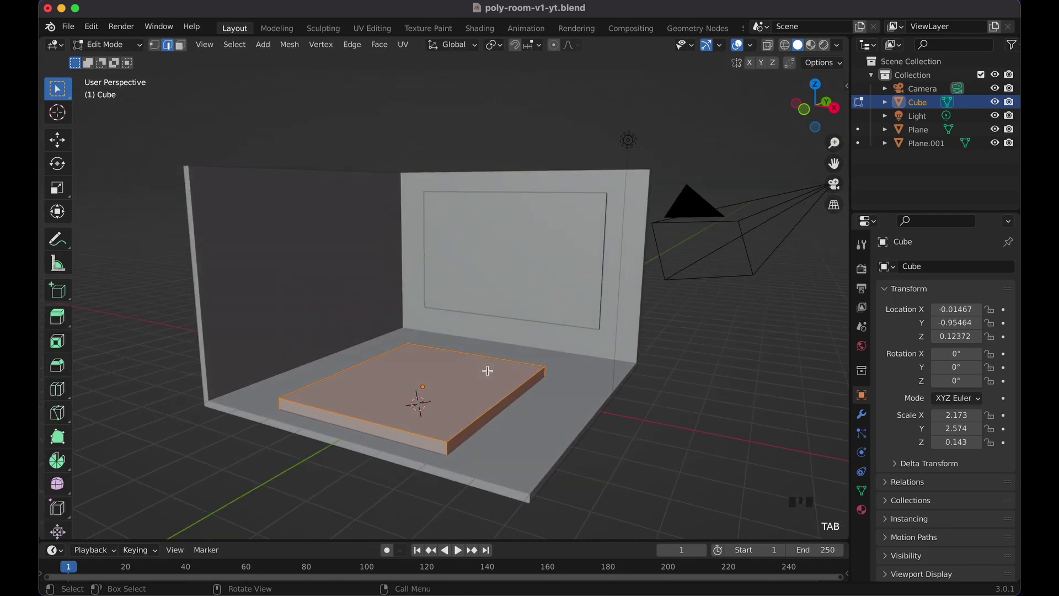
pyautogui.hotkey('ctrl', 'b')
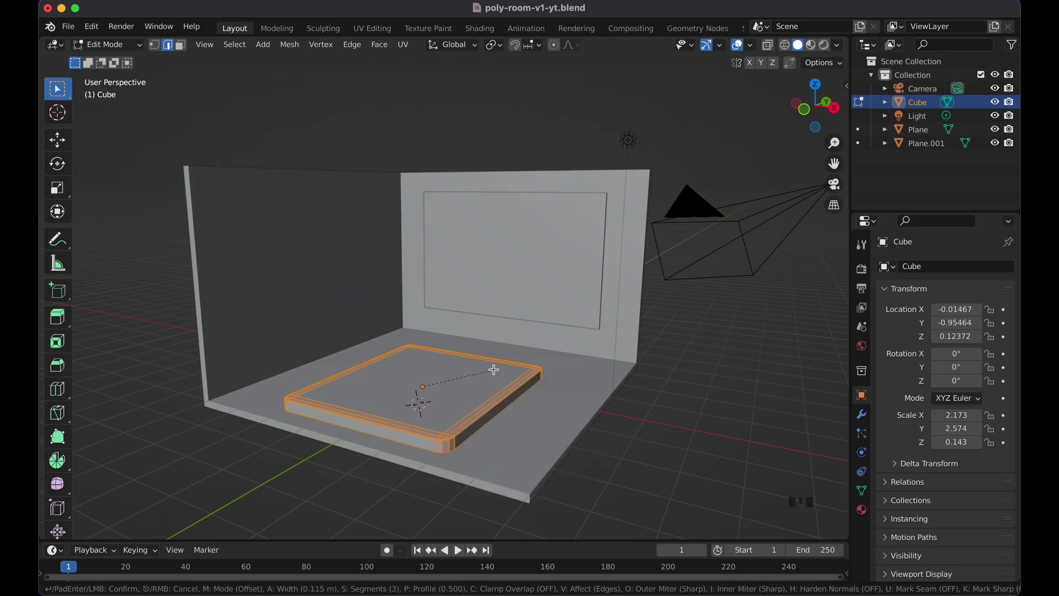
pyautogui.click(493, 369)
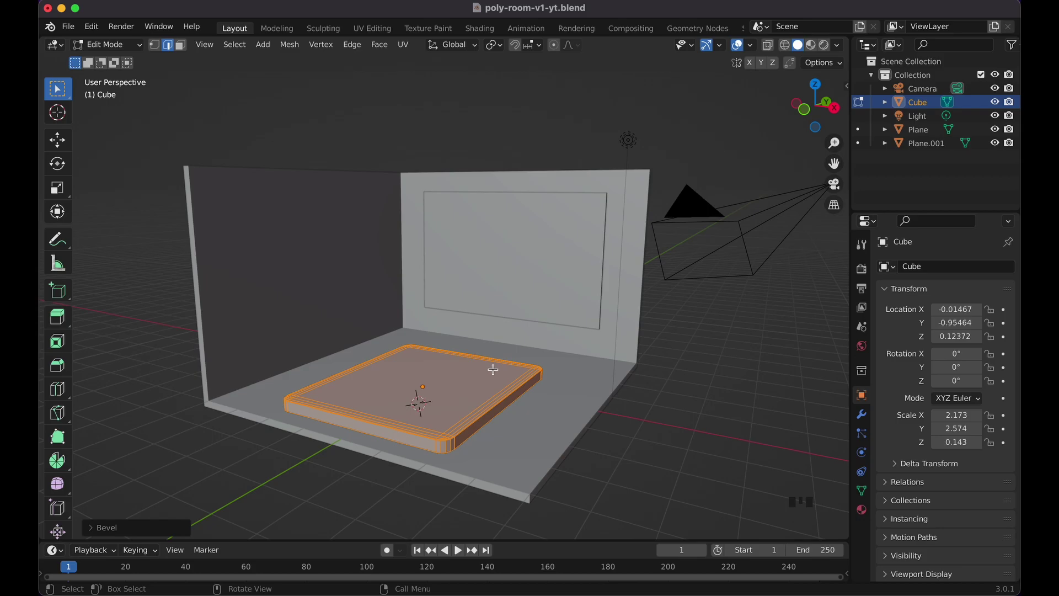
pyautogui.click(100, 529)
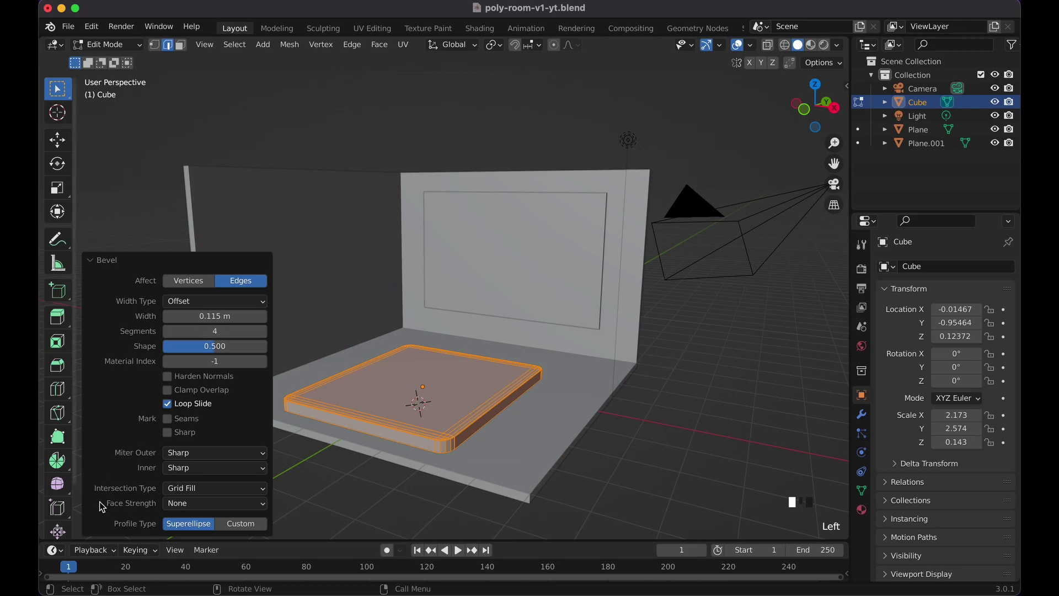
pyautogui.click(96, 269)
pyautogui.press('Tab')
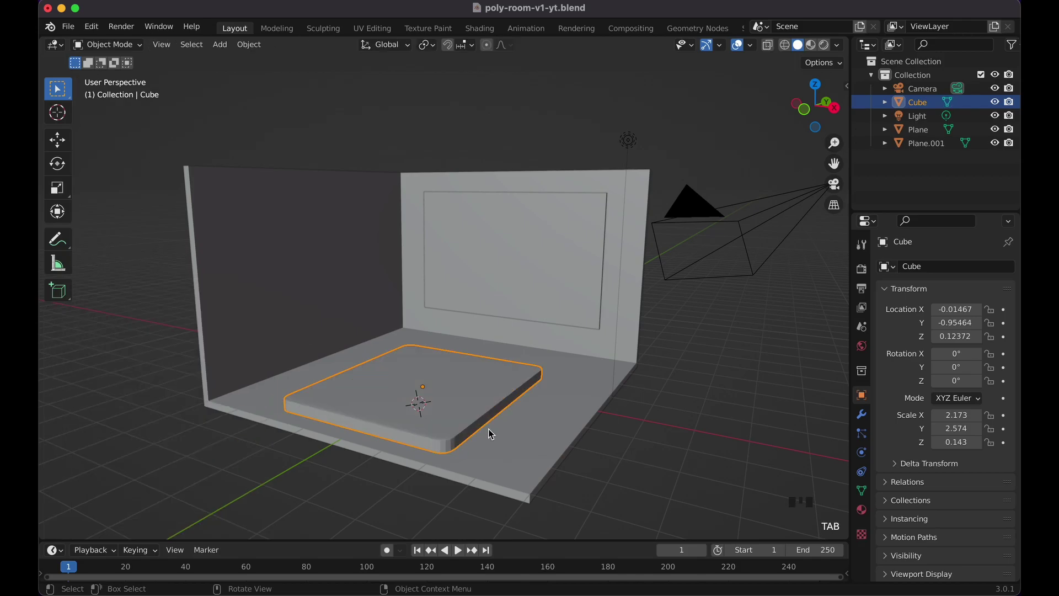
# - Apply smooth shading to the bevelled slab
pyautogui.hscroll(10, 488, 429)
pyautogui.hscroll(6, 488, 429)
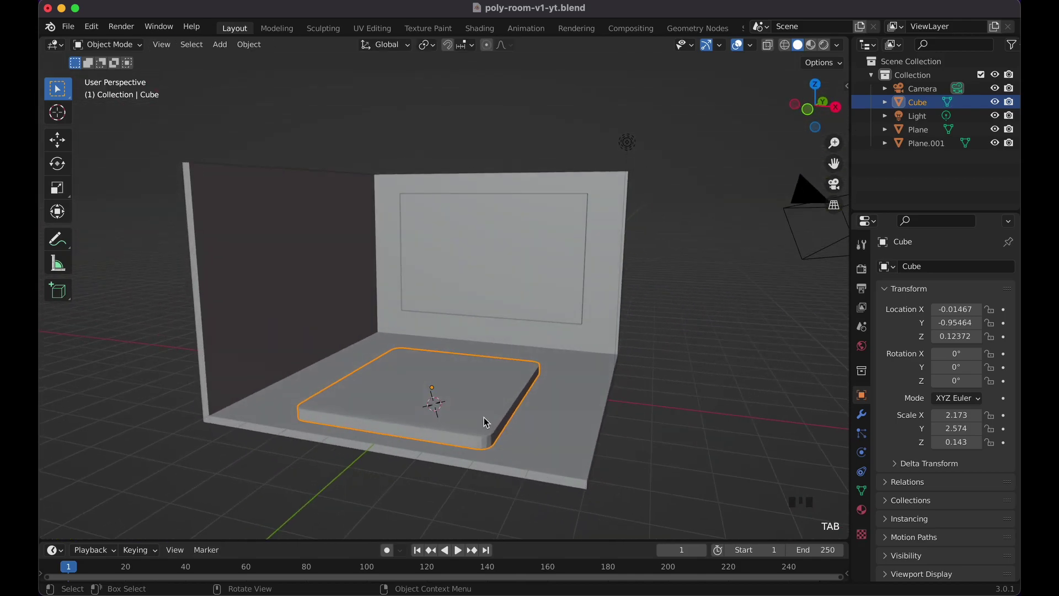
pyautogui.rightClick(469, 386)
pyautogui.click(453, 346)
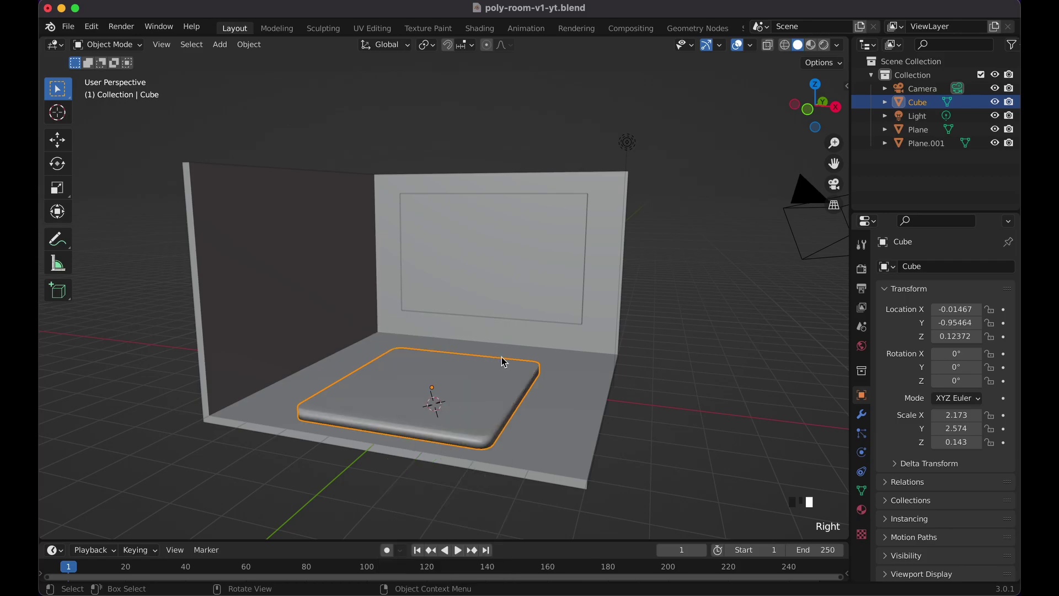
pyautogui.hscroll(8, 487, 357)
pyautogui.hscroll(10, 545, 362)
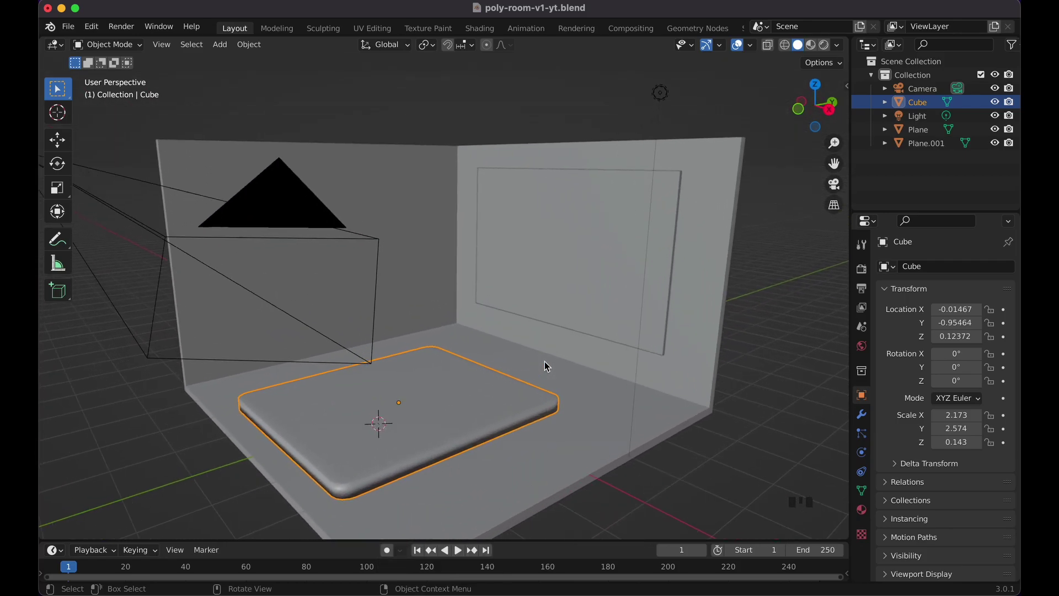
pyautogui.hscroll(10, 544, 361)
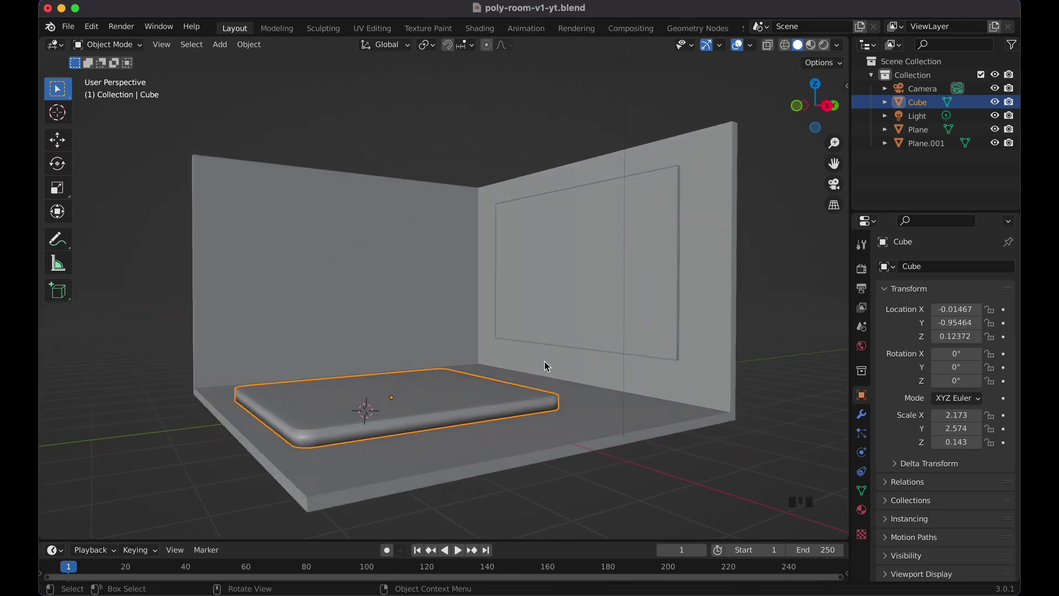
# - Add an Edge Split modifier to the slab and deselect it
pyautogui.click(861, 415)
pyautogui.click(925, 269)
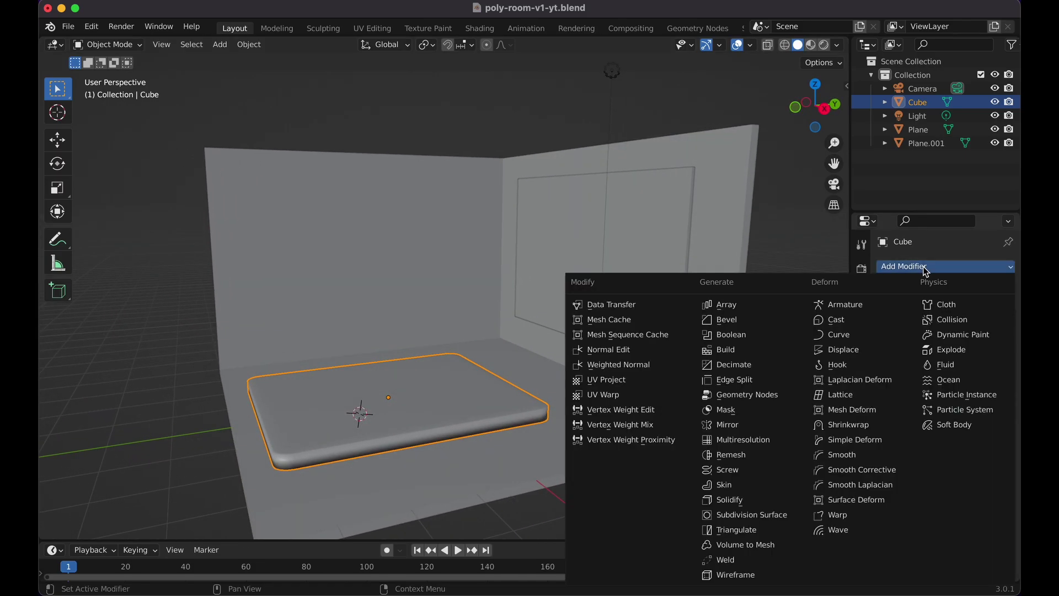
pyautogui.click(769, 381)
pyautogui.hscroll(-10, 598, 423)
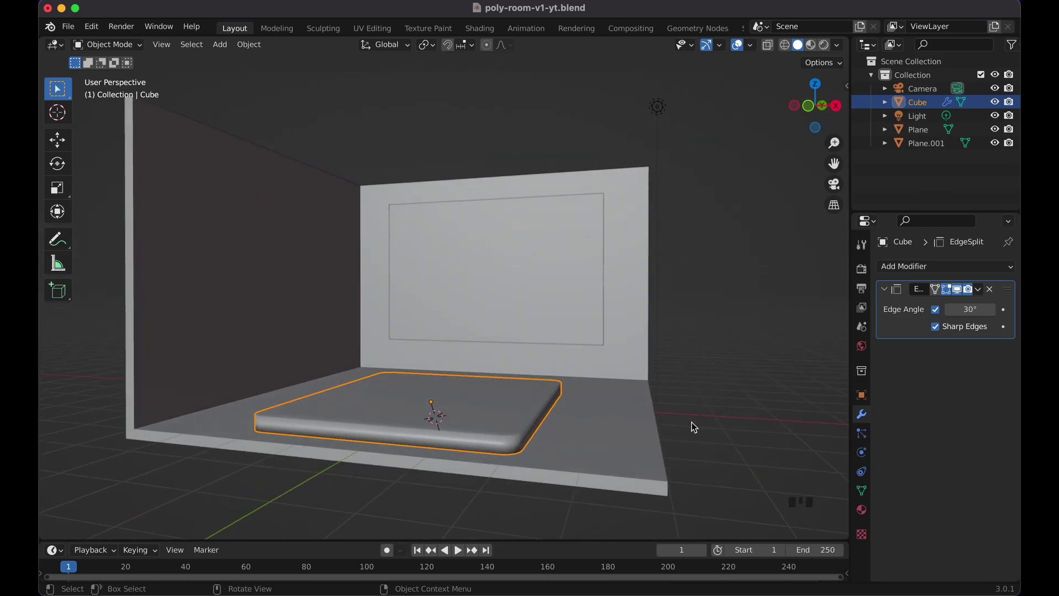
pyautogui.click(706, 422)
pyautogui.scroll(5, 707, 422)
pyautogui.scroll(-10, 708, 426)
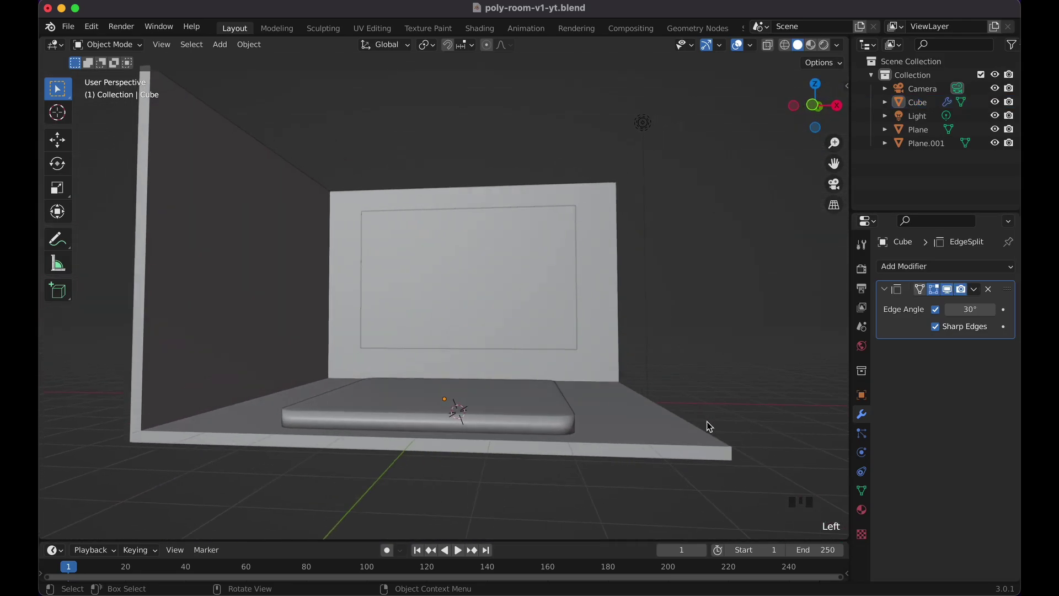
pyautogui.scroll(5, 708, 423)
pyautogui.hscroll(-5, 708, 424)
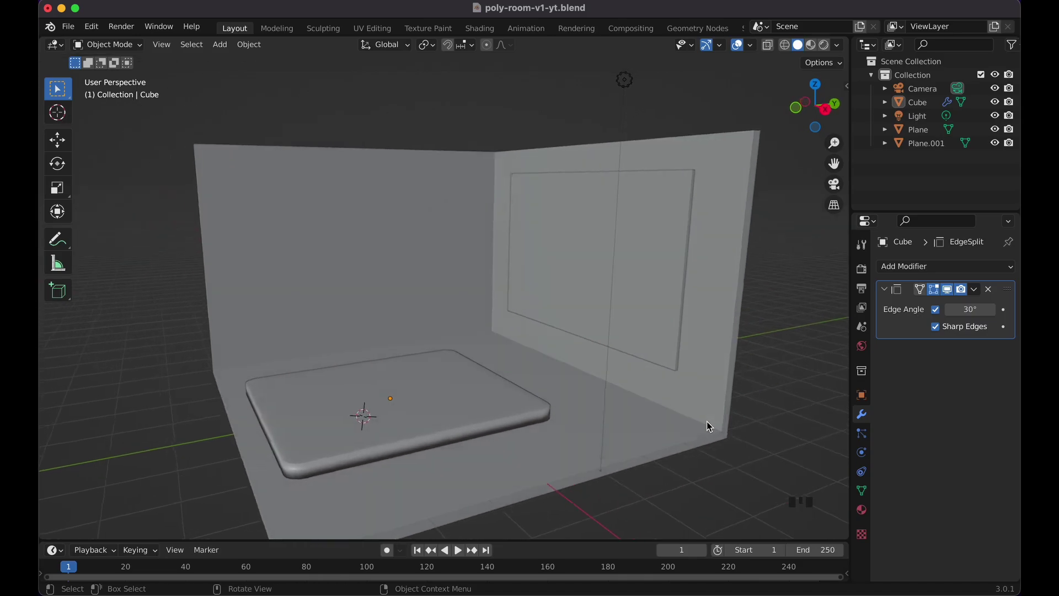
# - Add a Subdivision Surface modifier to the slab and set its viewport level to 2
pyautogui.click(937, 270)
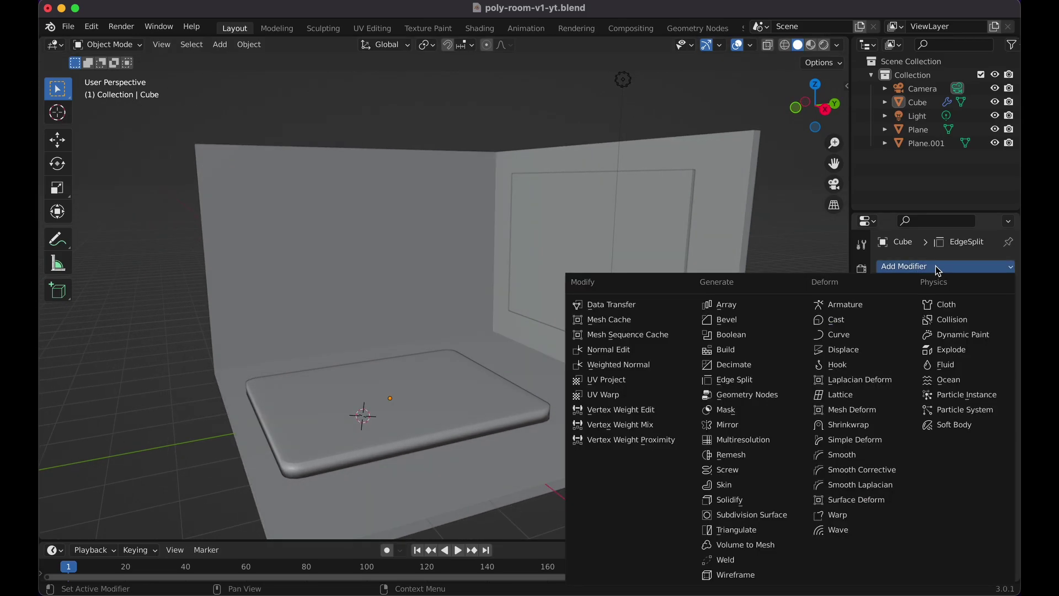
pyautogui.click(754, 514)
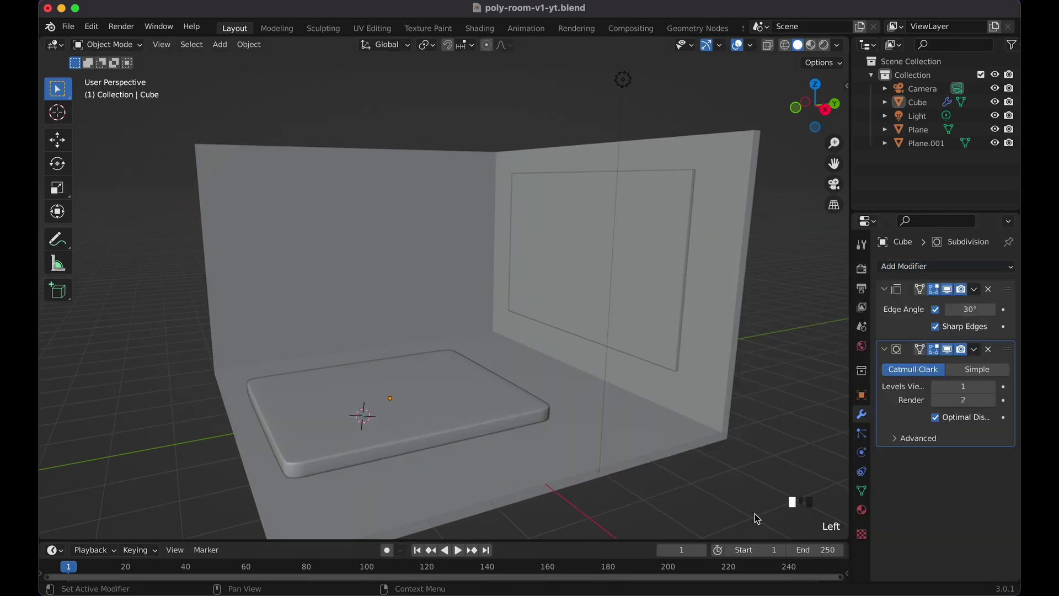
pyautogui.click(923, 269)
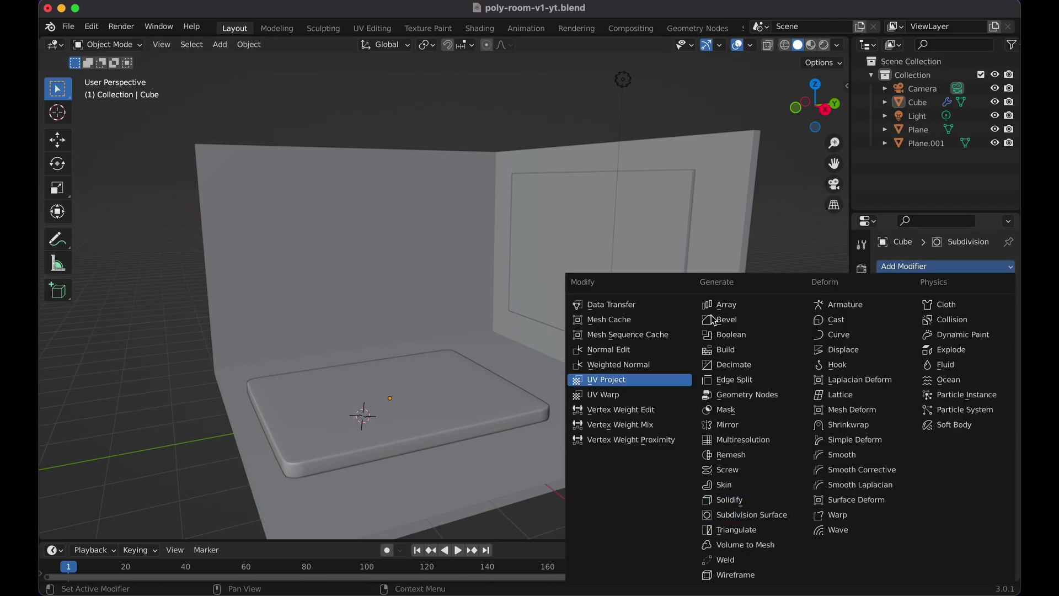
pyautogui.press('Escape')
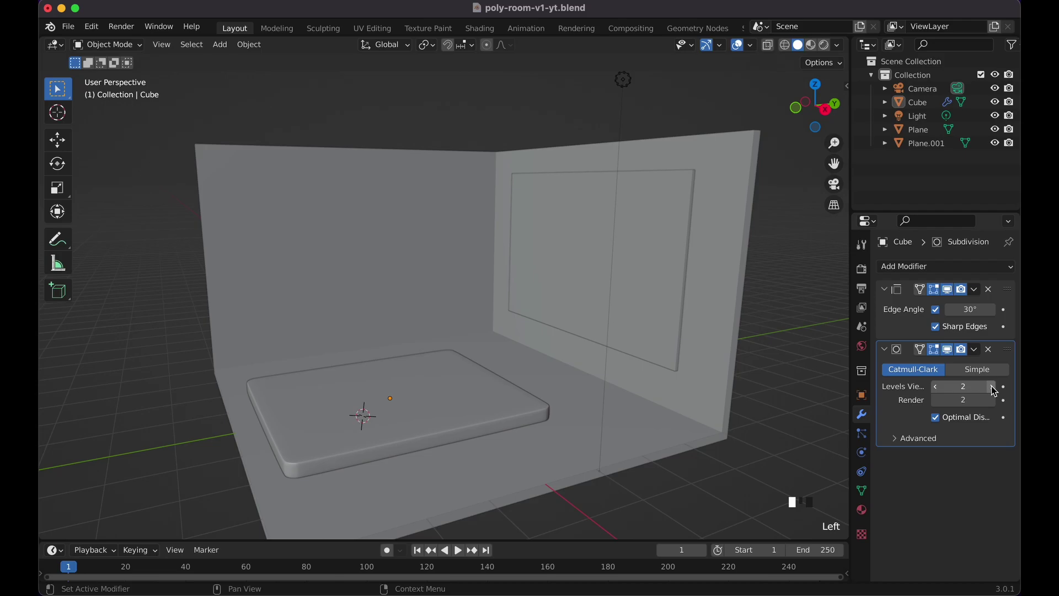
pyautogui.hscroll(-5, 525, 404)
pyautogui.click(649, 445)
pyautogui.scroll(5, 648, 445)
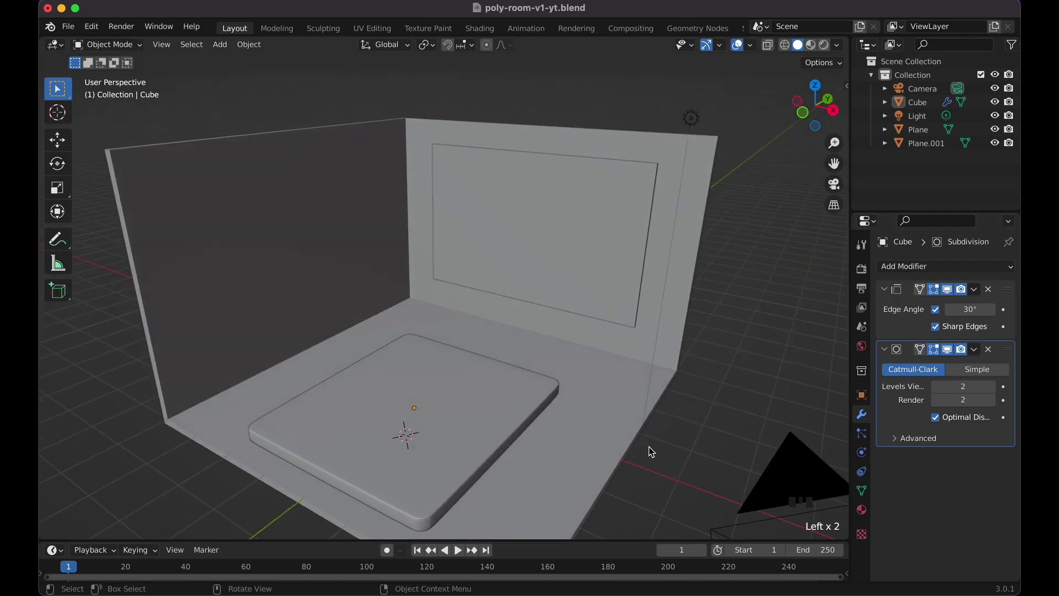
pyautogui.hscroll(-5, 649, 446)
pyautogui.scroll(4, 649, 445)
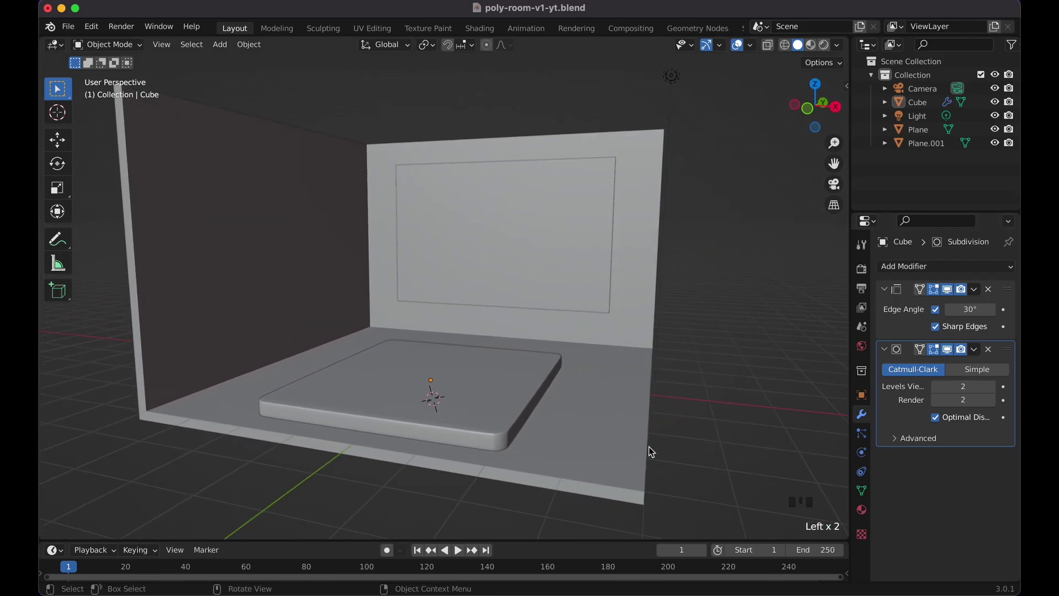
pyautogui.hscroll(-5, 649, 451)
# - Duplicate the slab and move the copy about 0.228 m up along Z so it rests on the original
pyautogui.click(474, 402)
pyautogui.scroll(4, 474, 402)
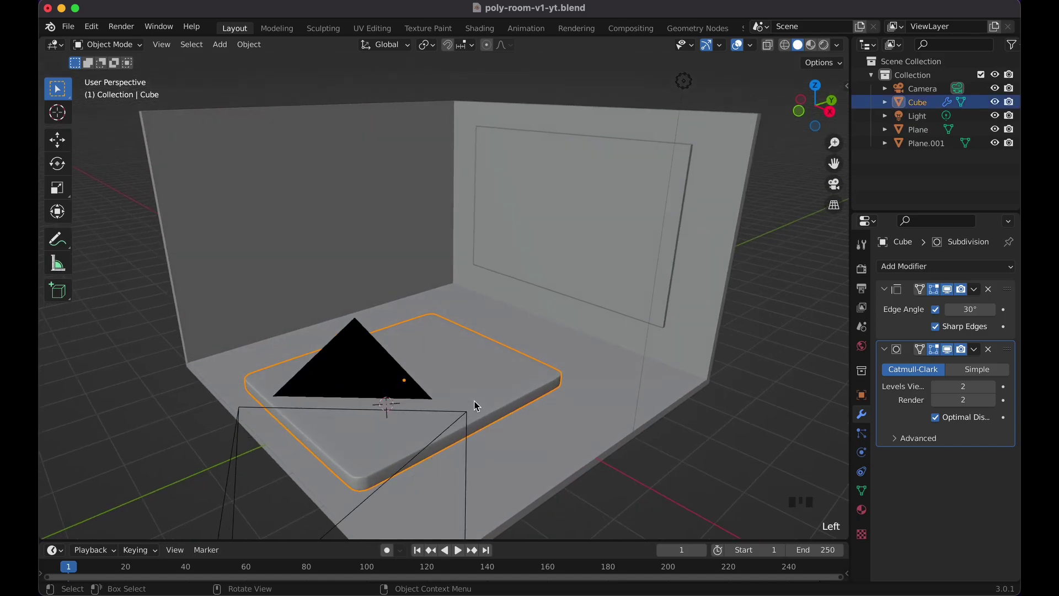
pyautogui.hscroll(-5, 474, 405)
pyautogui.hotkey('shift', 'd')
pyautogui.press('z')
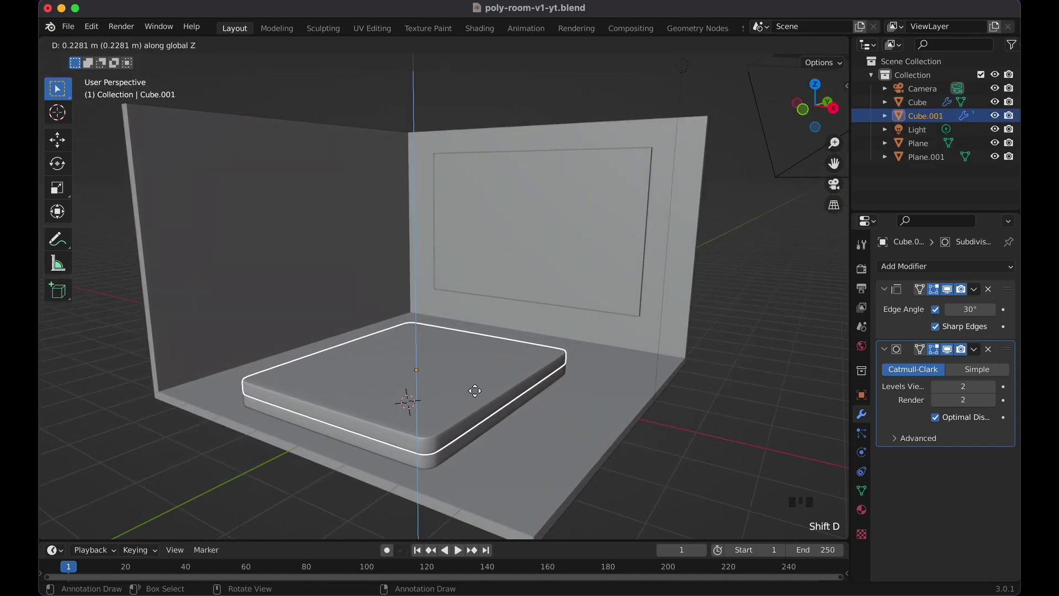
pyautogui.click(475, 391)
pyautogui.scroll(5, 475, 394)
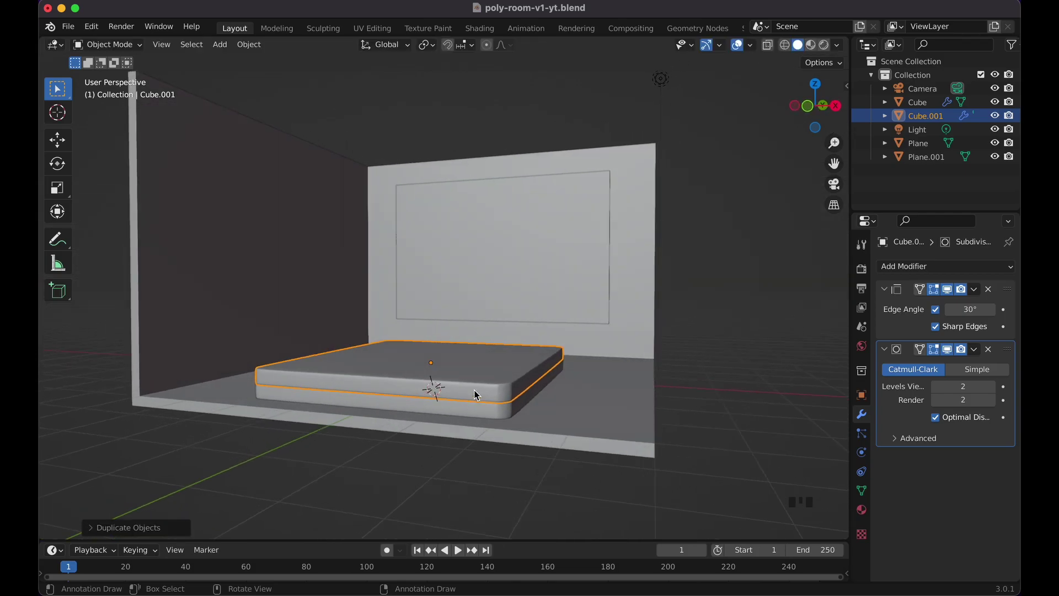
pyautogui.scroll(-5, 475, 395)
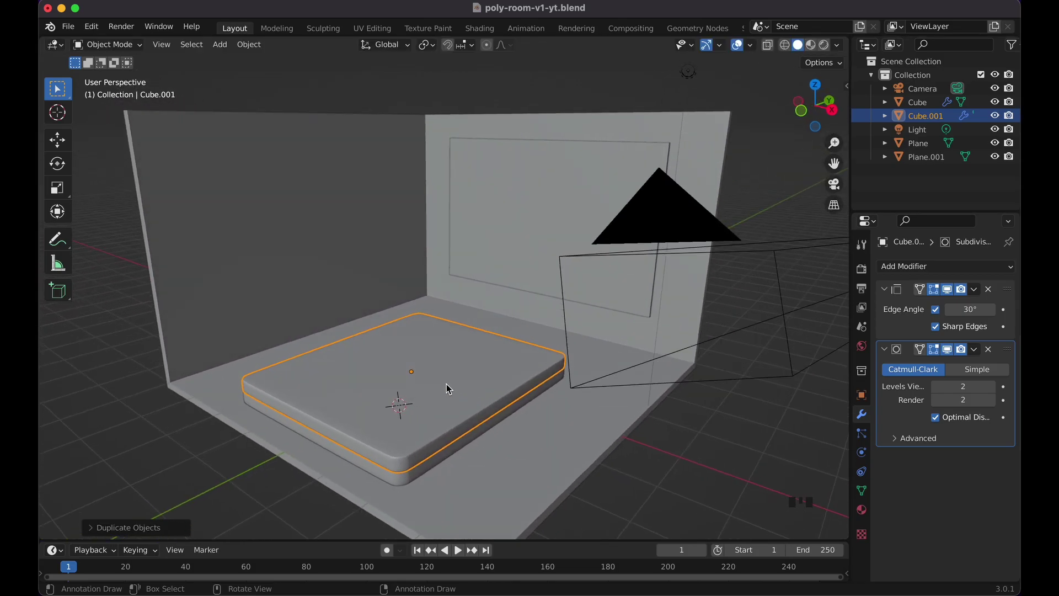
# - Thicken the upper slab by raising its top faces about 0.204 m along Z in Edit Mode
pyautogui.press('Tab')
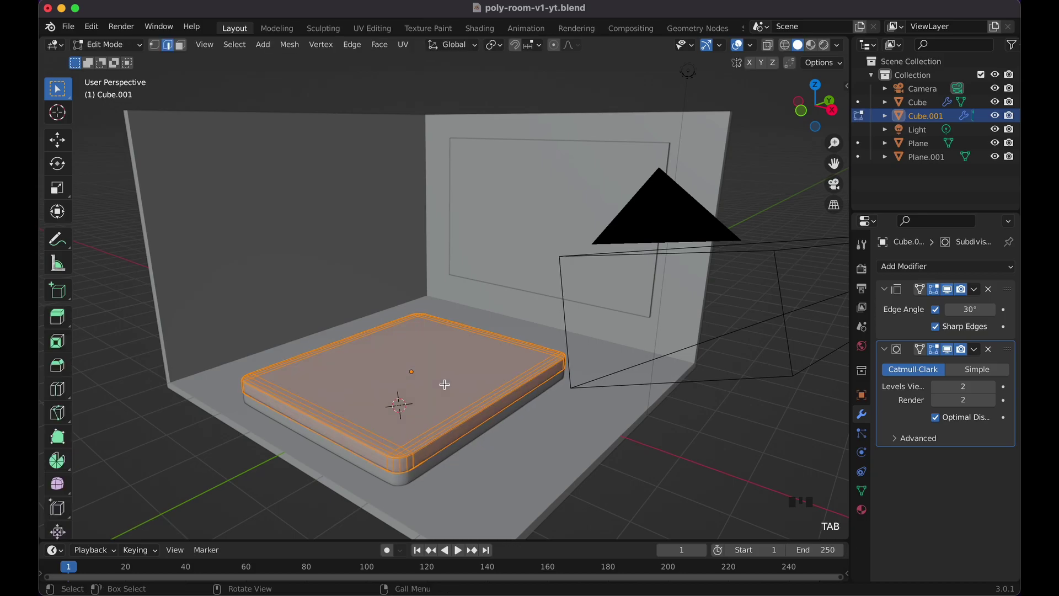
pyautogui.press('KP_7')
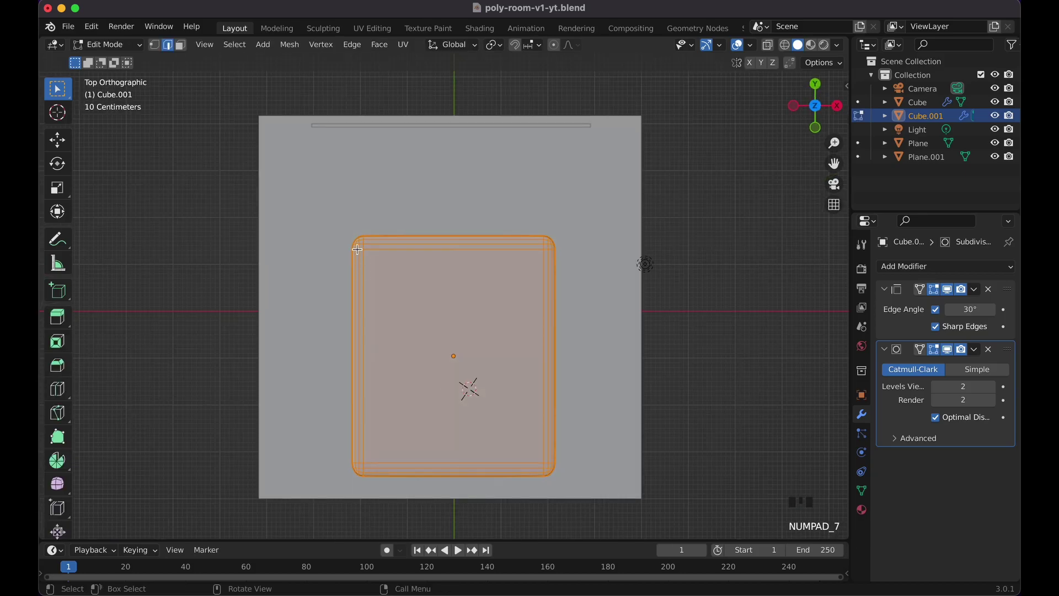
pyautogui.click(181, 45)
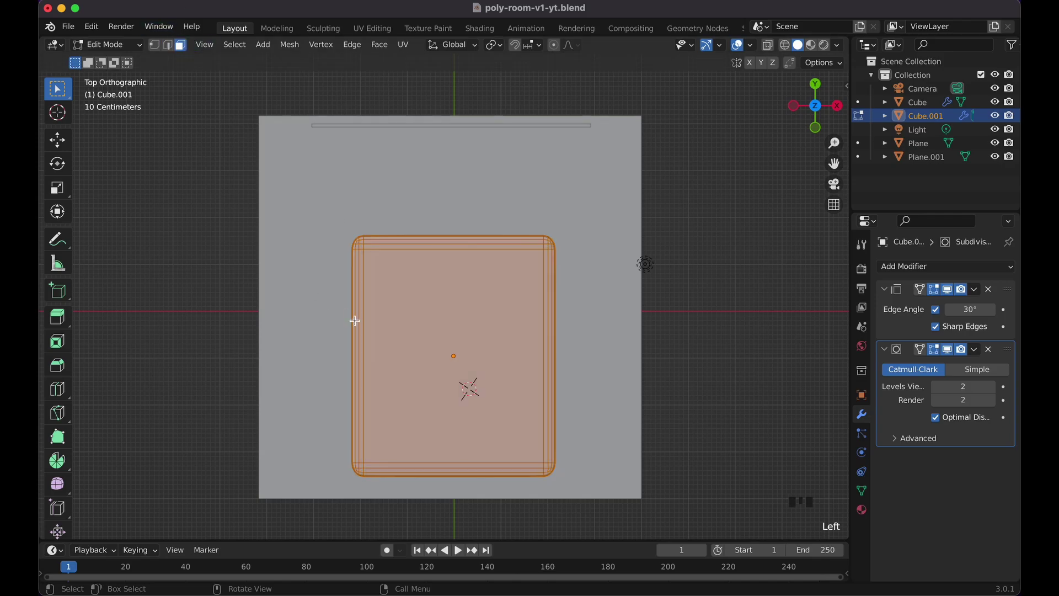
pyautogui.moveTo(320, 192); pyautogui.dragTo(581, 485)
pyautogui.scroll(-5, 584, 484)
pyautogui.scroll(-10, 584, 484)
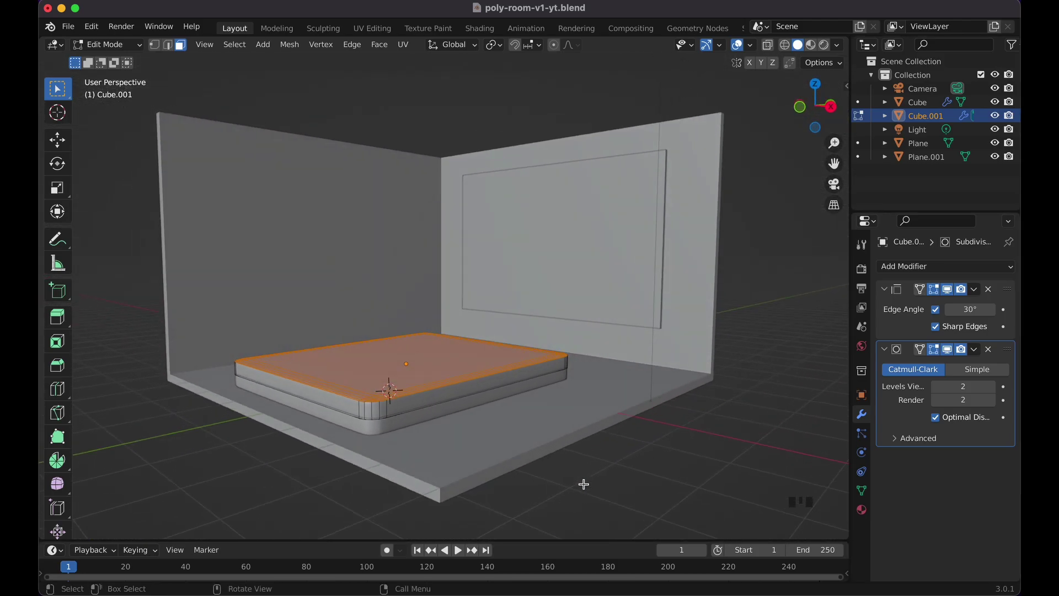
pyautogui.press('g')
pyautogui.press('z')
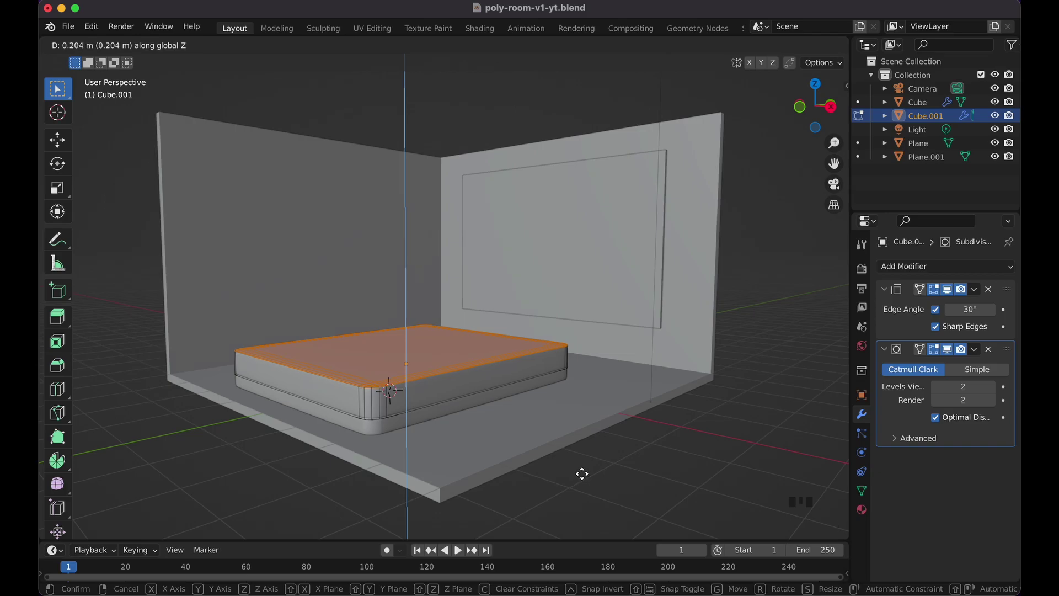
pyautogui.click(582, 473)
pyautogui.hscroll(-5, 527, 388)
pyautogui.press('Tab')
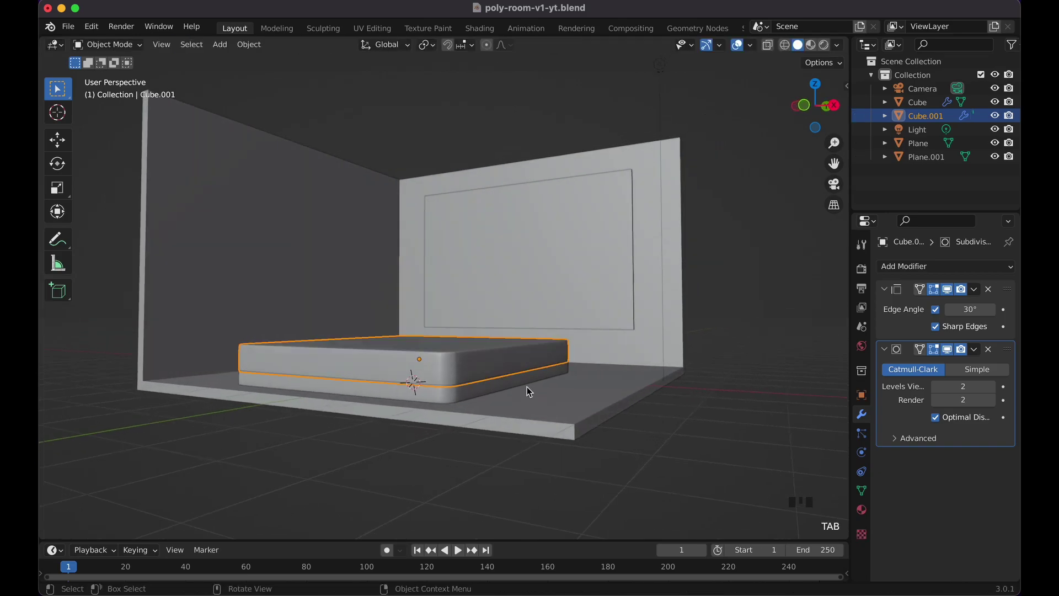
pyautogui.scroll(5, 527, 386)
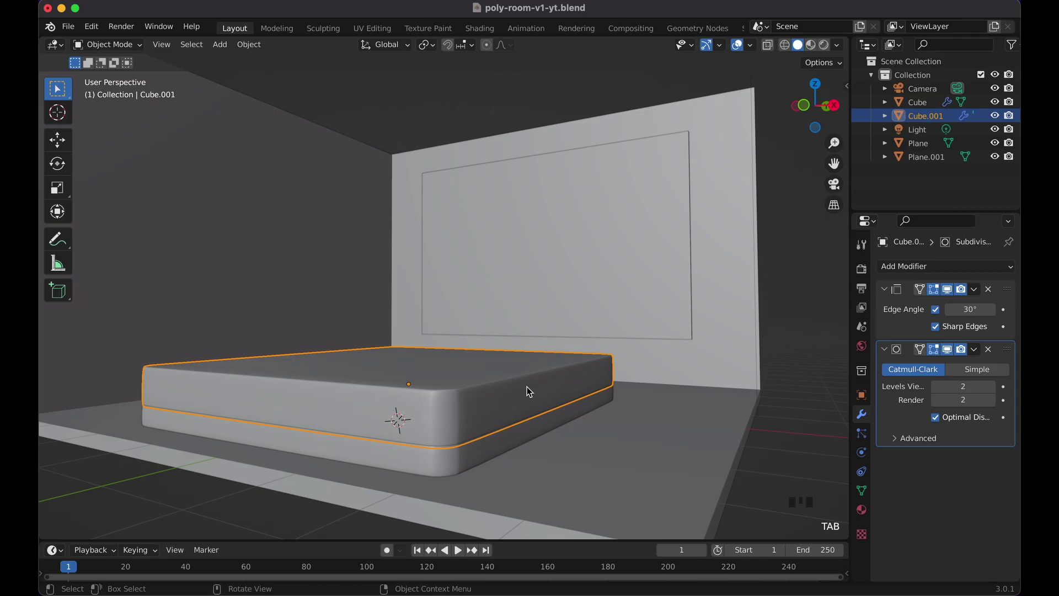
# - Inspect the stacked slabs in wireframe shading and return to solid shading
pyautogui.hotkey('shift', 'z')
pyautogui.scroll(-3, 527, 386)
pyautogui.hotkey('shift', 'z')
pyautogui.hscroll(-5, 528, 386)
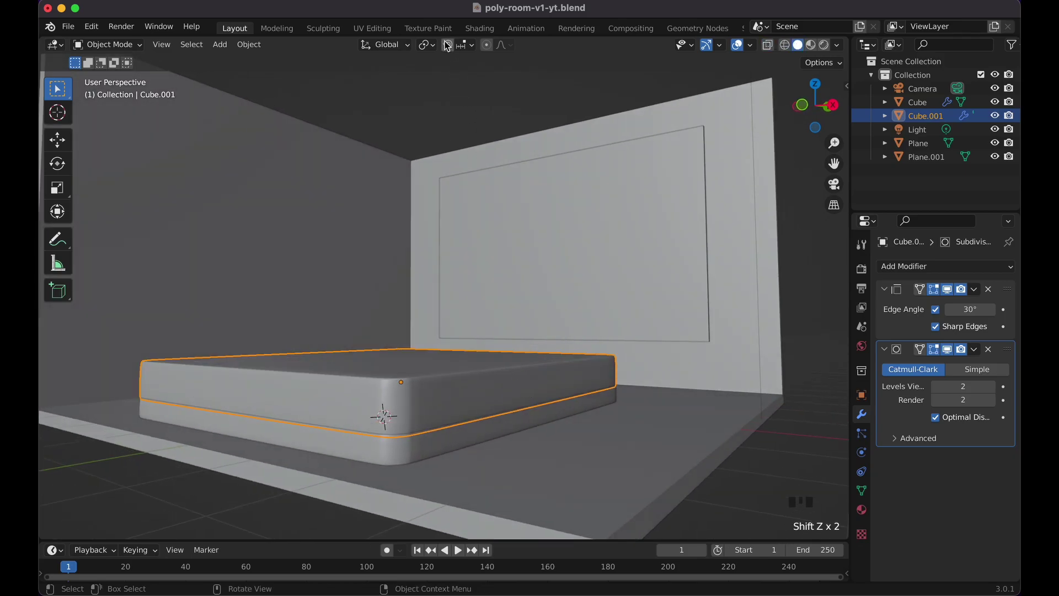
# - Adjust the snapping settings, raise the upper slab about 0.027 m along Z, and turn snapping off again
pyautogui.click(448, 46)
pyautogui.click(472, 46)
pyautogui.click(433, 127)
pyautogui.click(422, 380)
pyautogui.click(422, 380)
pyautogui.press('g')
pyautogui.press('z')
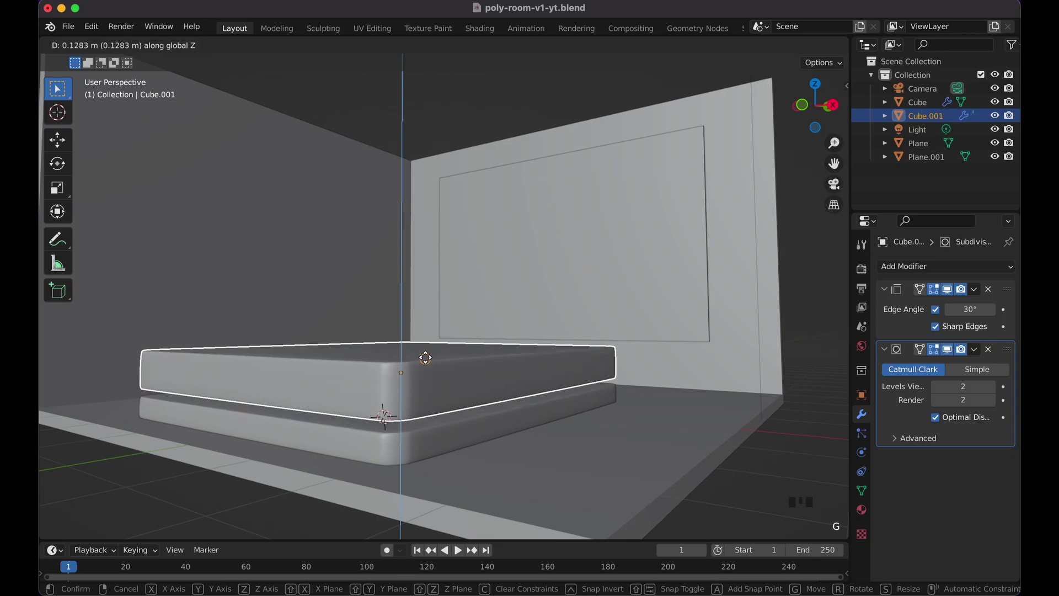
pyautogui.click(423, 363)
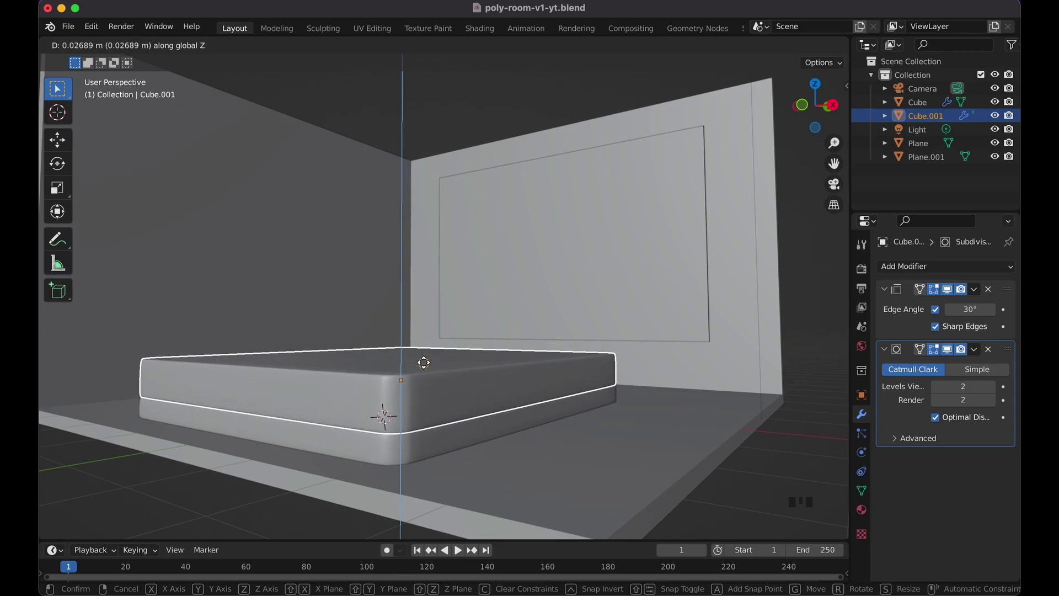
pyautogui.click(447, 45)
pyautogui.click(471, 44)
pyautogui.click(453, 86)
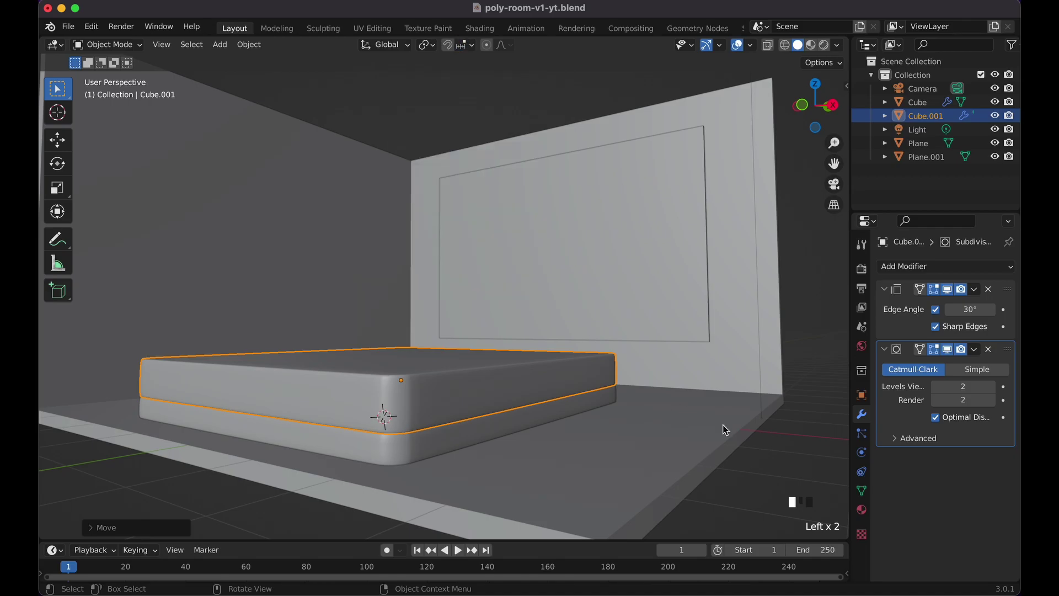
# - Place the 3D cursor on the upper slab's top surface near its open-side end
pyautogui.scroll(-6, 453, 323)
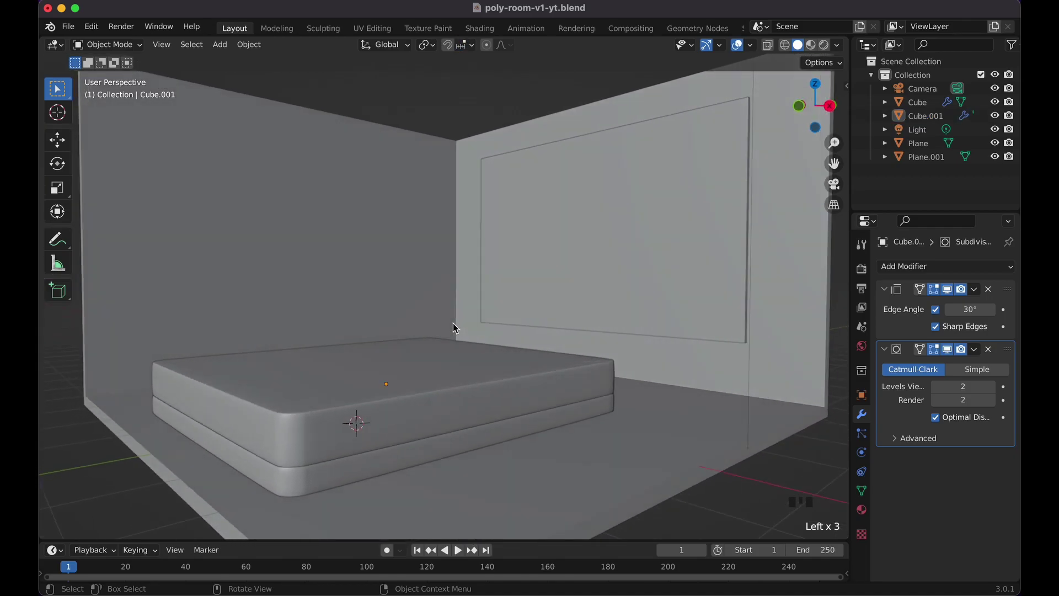
pyautogui.scroll(-6, 447, 379)
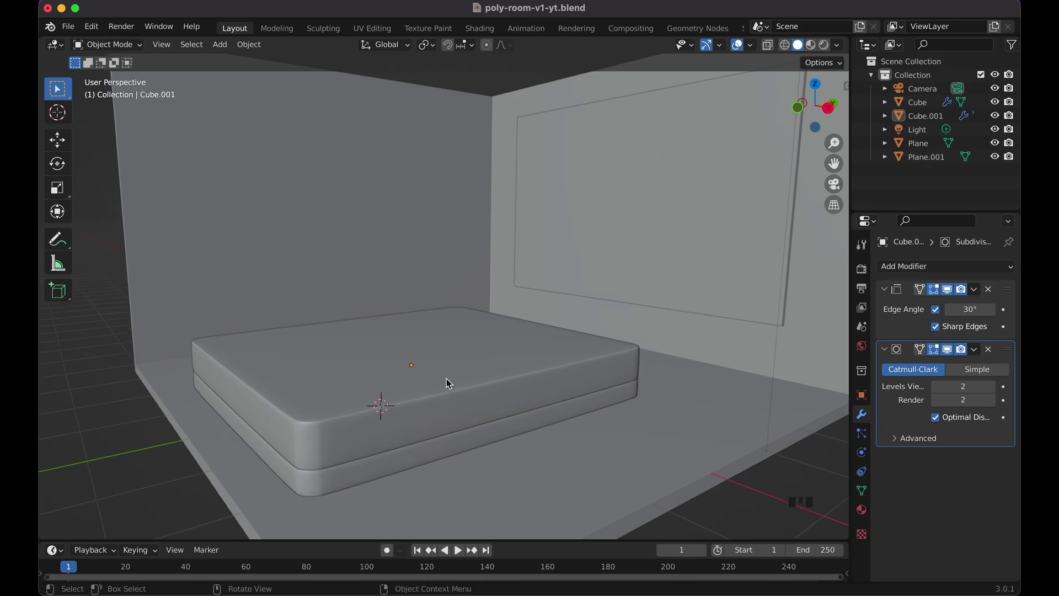
pyautogui.scroll(-8, 481, 360)
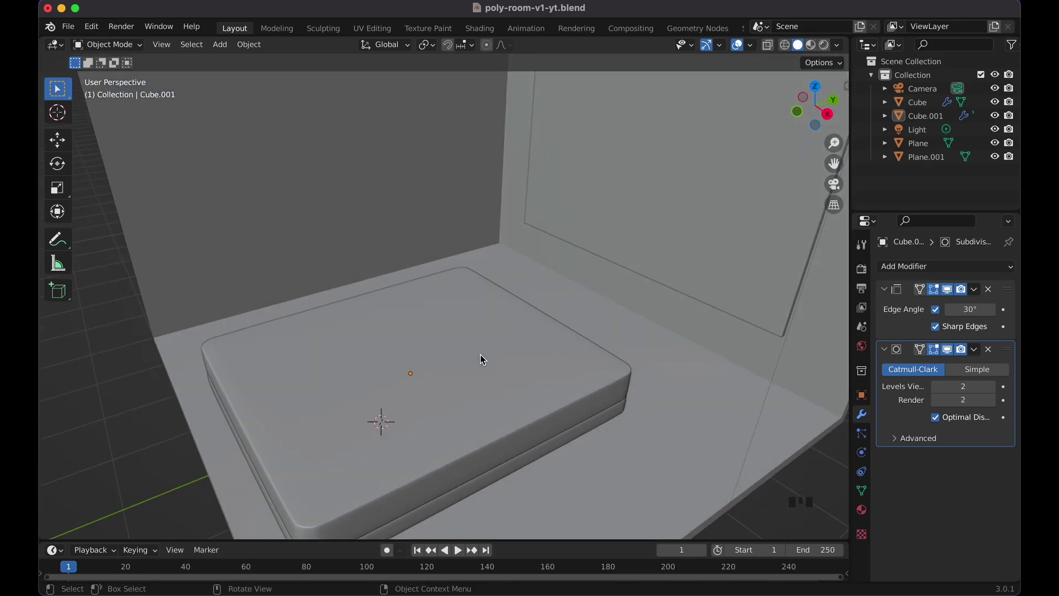
pyautogui.scroll(-8, 483, 360)
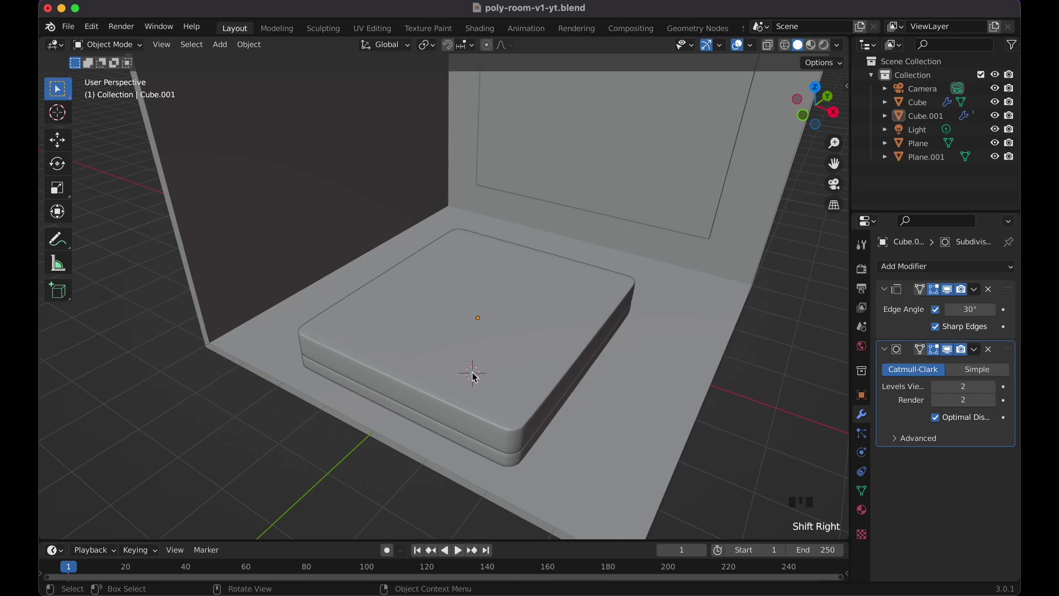
pyautogui.scroll(-5, 474, 378)
pyautogui.scroll(-3, 472, 372)
pyautogui.hotkey('shift', 'a')
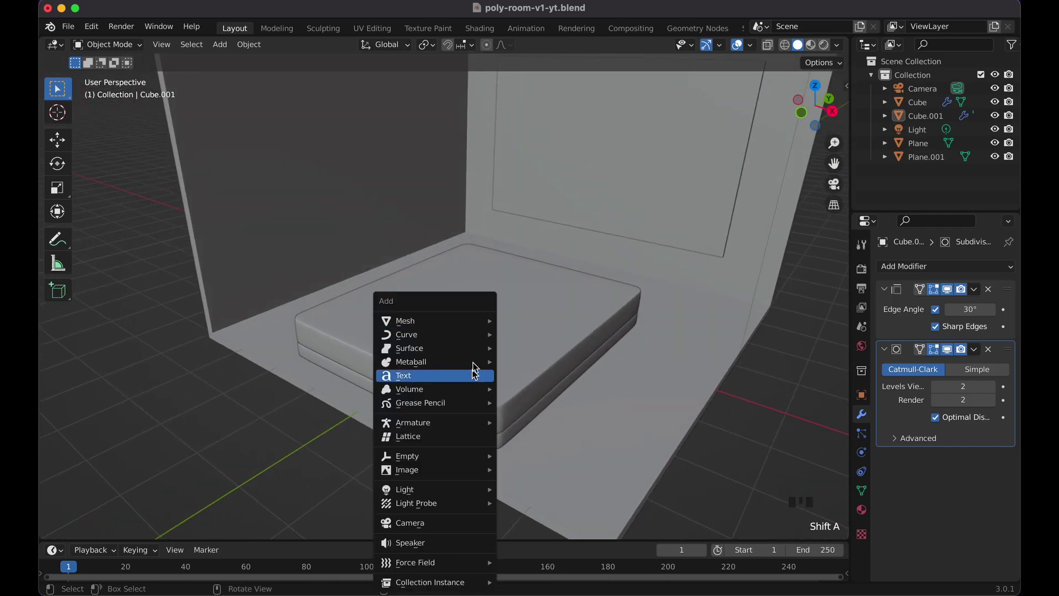
pyautogui.moveTo(478, 322)
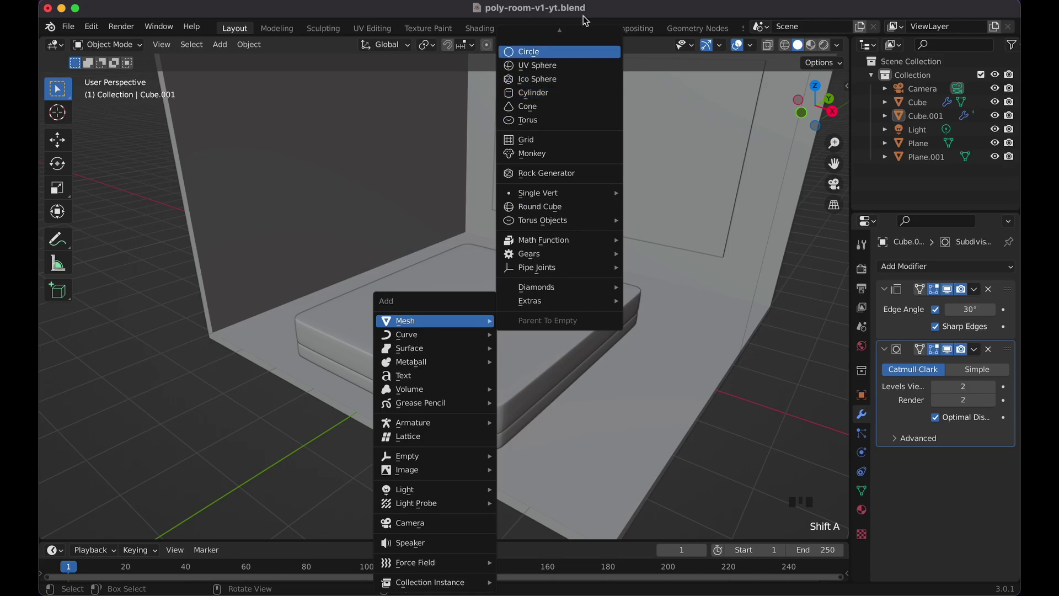
pyautogui.click(561, 35)
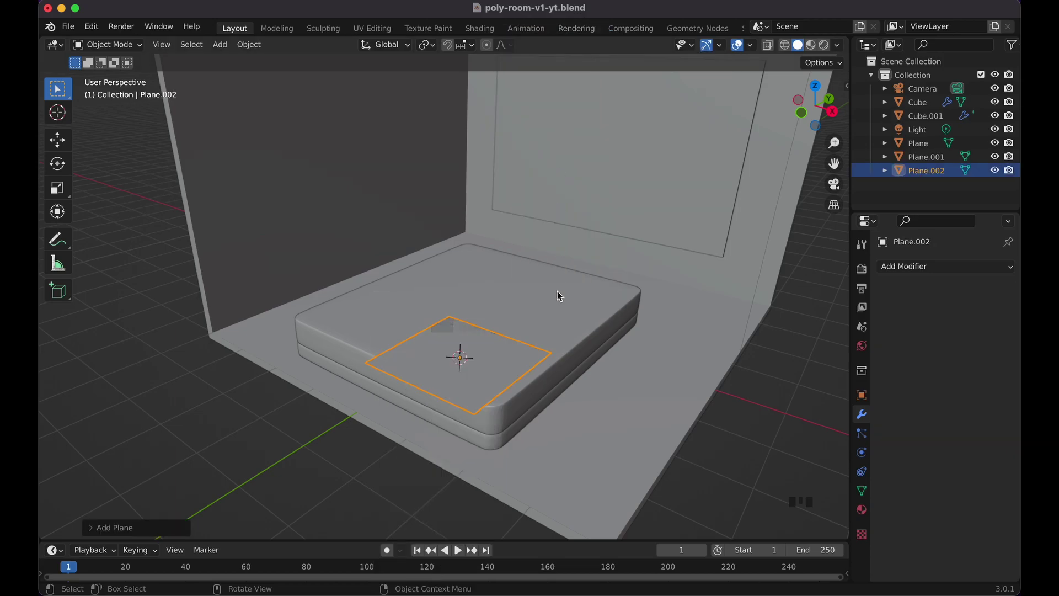
pyautogui.press('x')
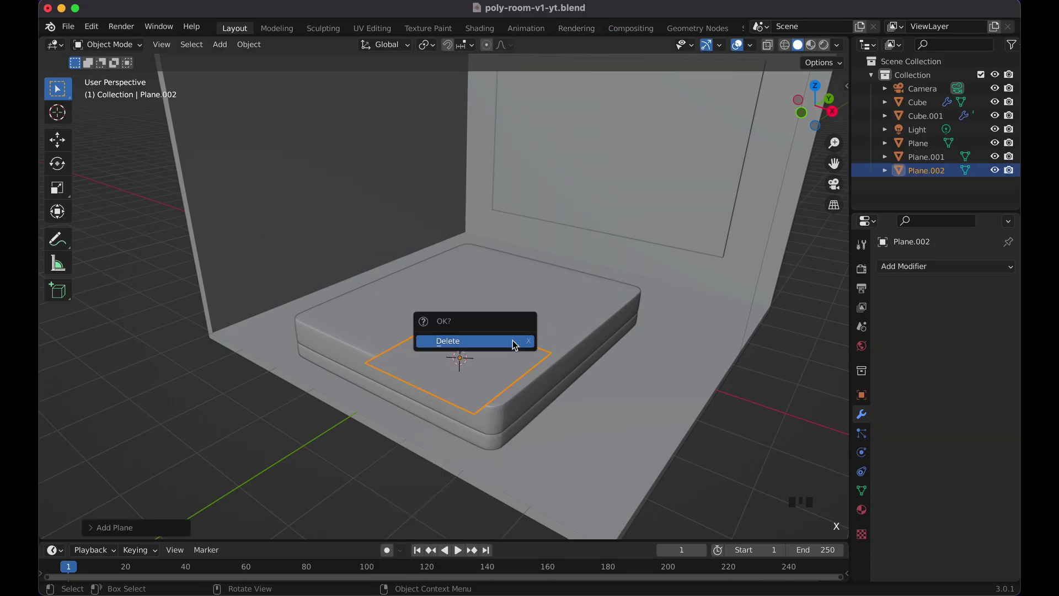
pyautogui.click(512, 339)
# - Add a cube at the 3D cursor and flatten it along Z into a low block
pyautogui.hotkey('shift', 'a')
pyautogui.moveTo(515, 319)
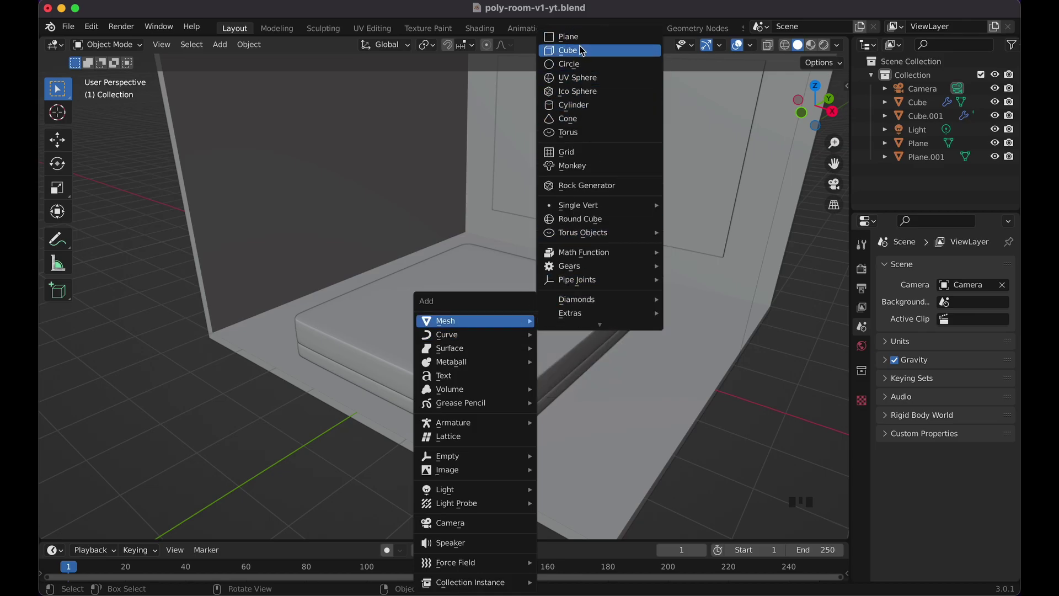
pyautogui.click(579, 49)
pyautogui.press('s')
pyautogui.press('z')
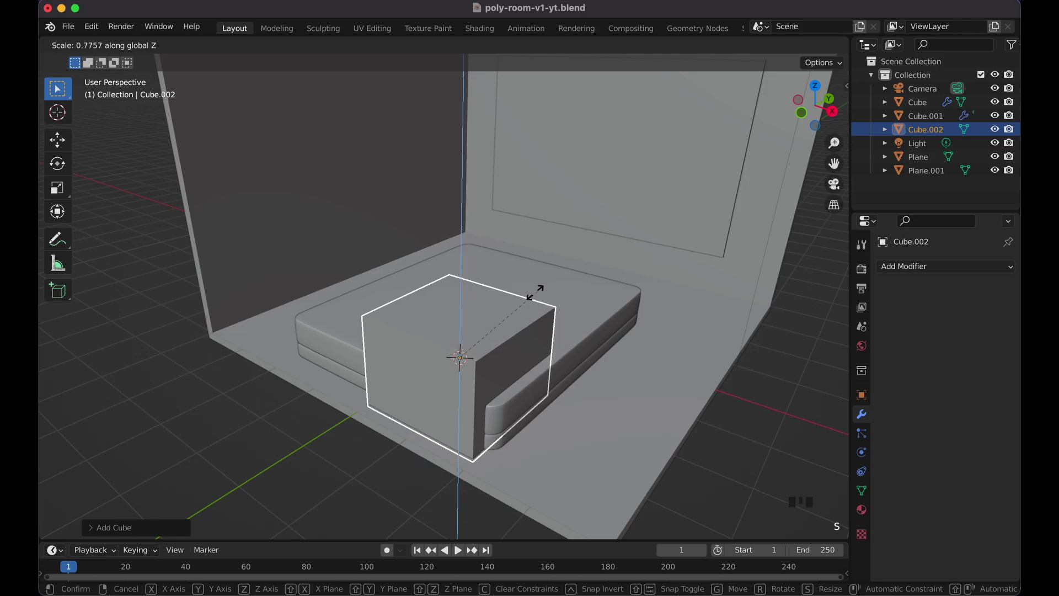
pyautogui.click(486, 345)
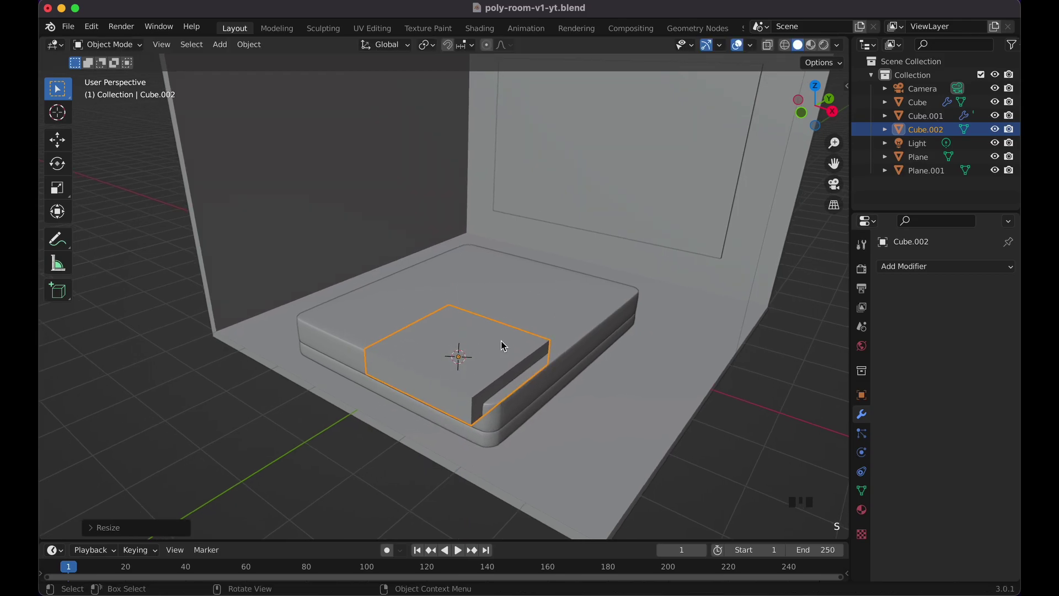
# - Scale the block to about 0.57 along Y and 0.81 along X, and check it from the top view
pyautogui.press('s')
pyautogui.press('y')
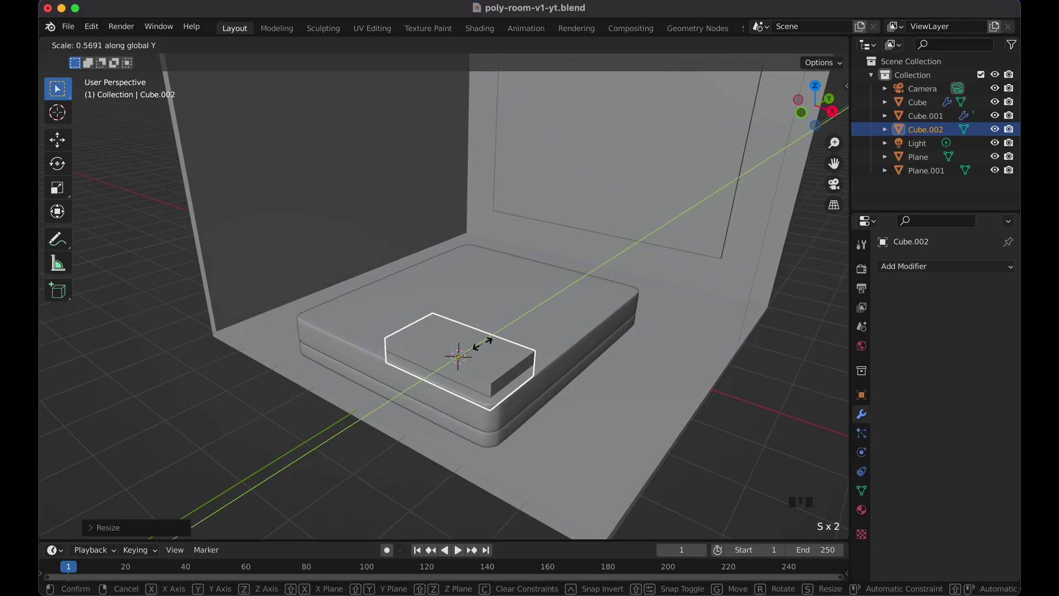
pyautogui.click(492, 345)
pyautogui.press('s')
pyautogui.press('x')
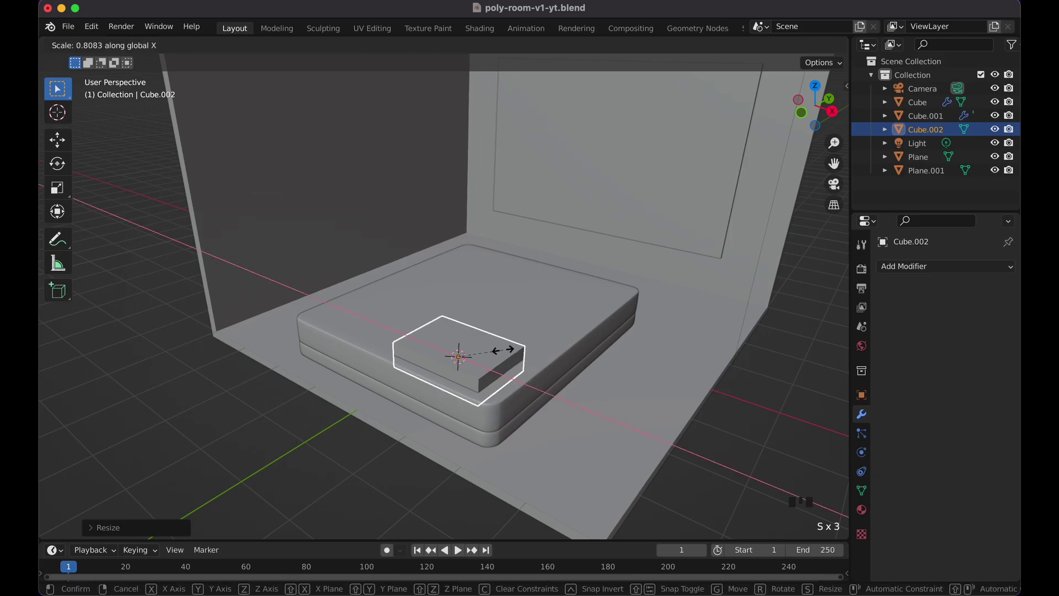
pyautogui.click(509, 350)
pyautogui.press('KP_7')
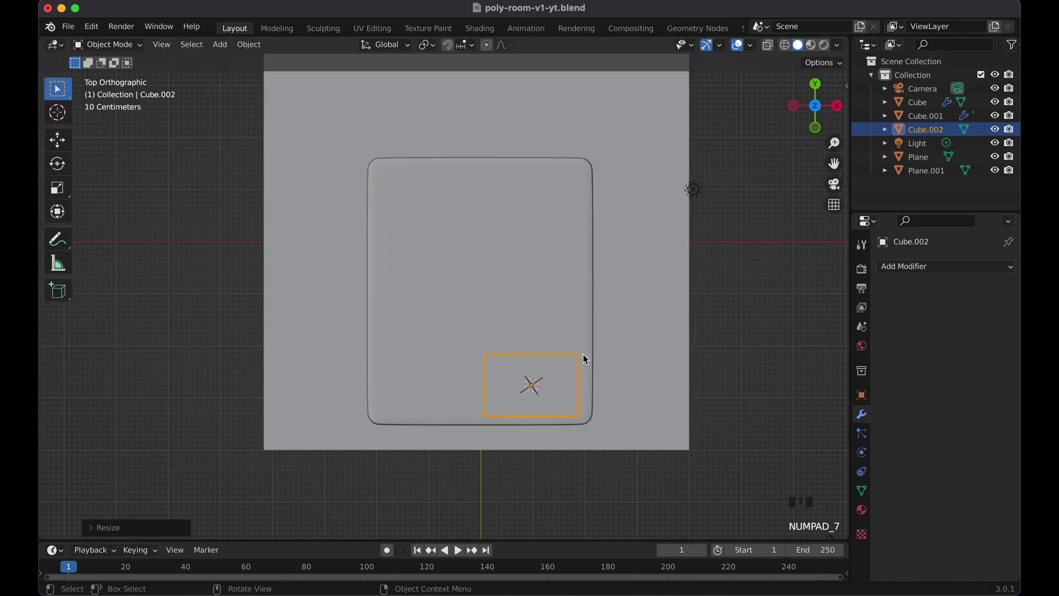
# - Raise the block about 0.21 m along Z and scale its height to about 0.85
pyautogui.moveTo(551, 366); pyautogui.dragTo(549, 363, button='middle')
pyautogui.press('g')
pyautogui.press('z')
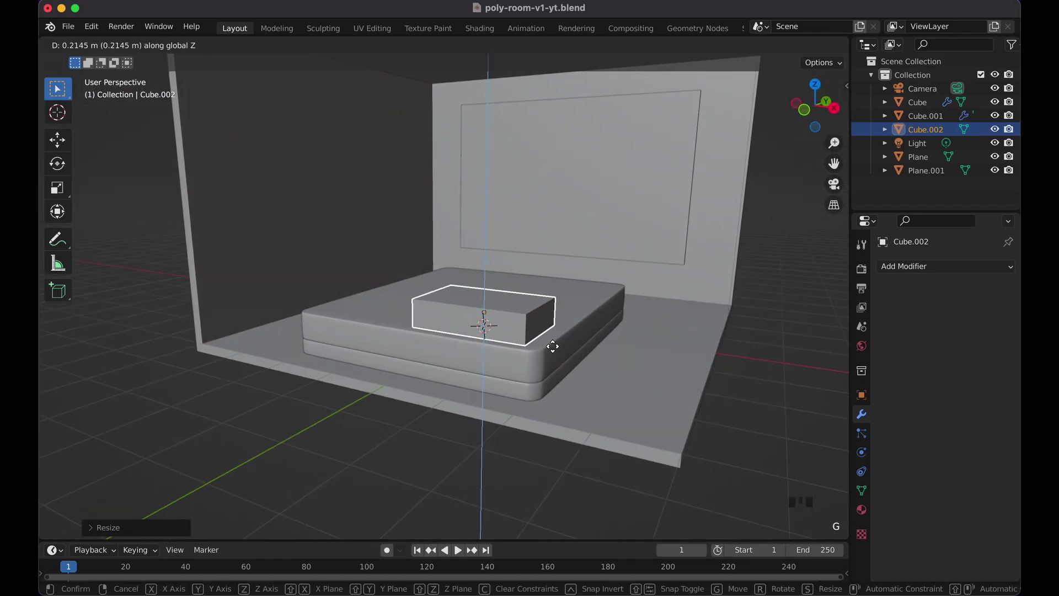
pyautogui.click(551, 349)
pyautogui.press('s')
pyautogui.press('z')
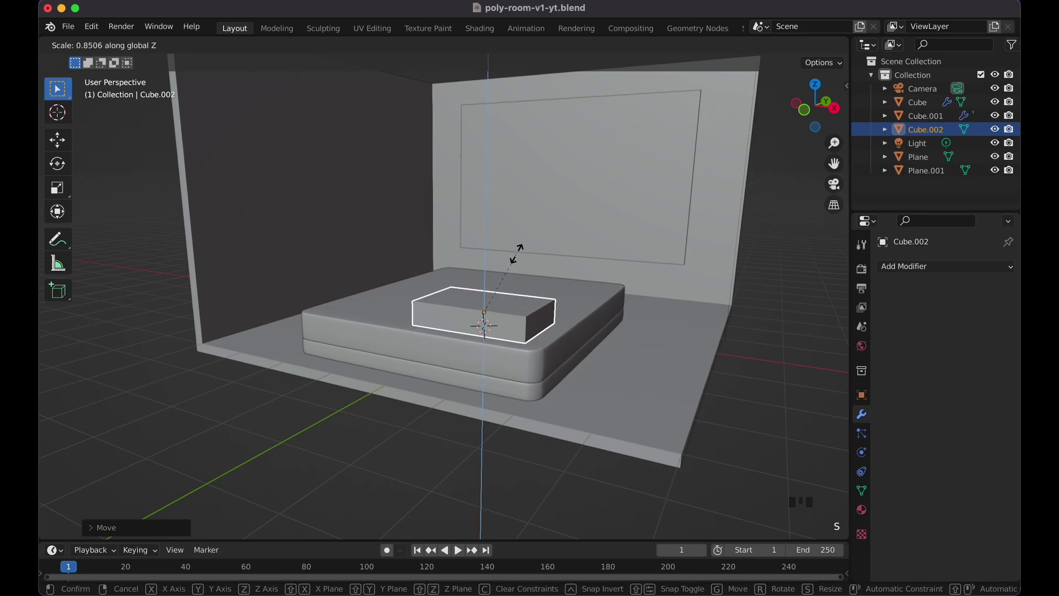
pyautogui.click(512, 263)
# - Lower the block about 0.054 m along Z so it rests on the upper slab
pyautogui.moveTo(512, 262); pyautogui.dragTo(514, 264, button='middle')
pyautogui.press('g')
pyautogui.press('z')
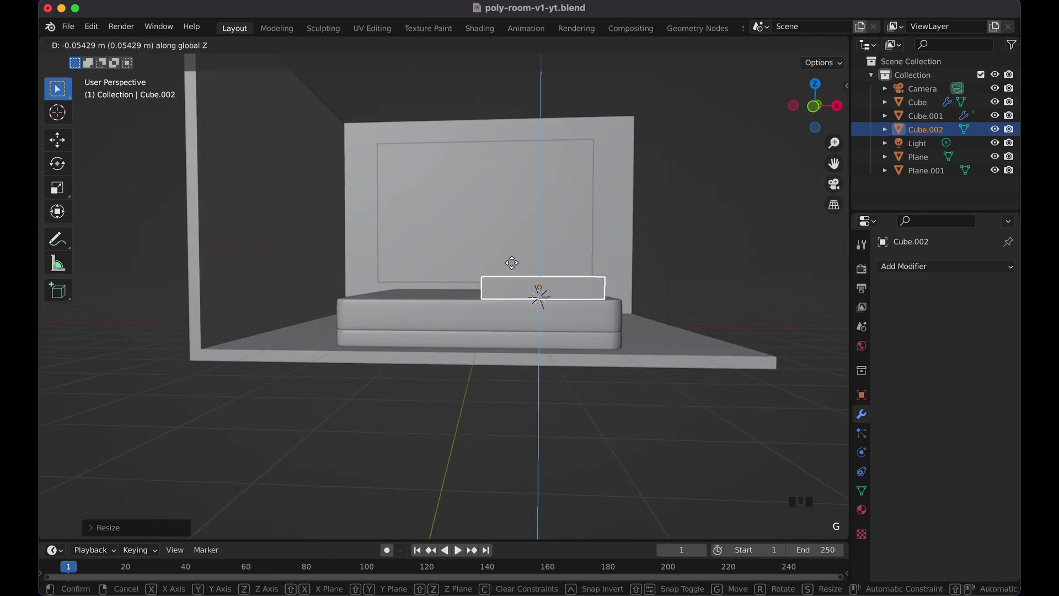
pyautogui.click(512, 263)
pyautogui.moveTo(511, 263); pyautogui.dragTo(604, 273, button='middle')
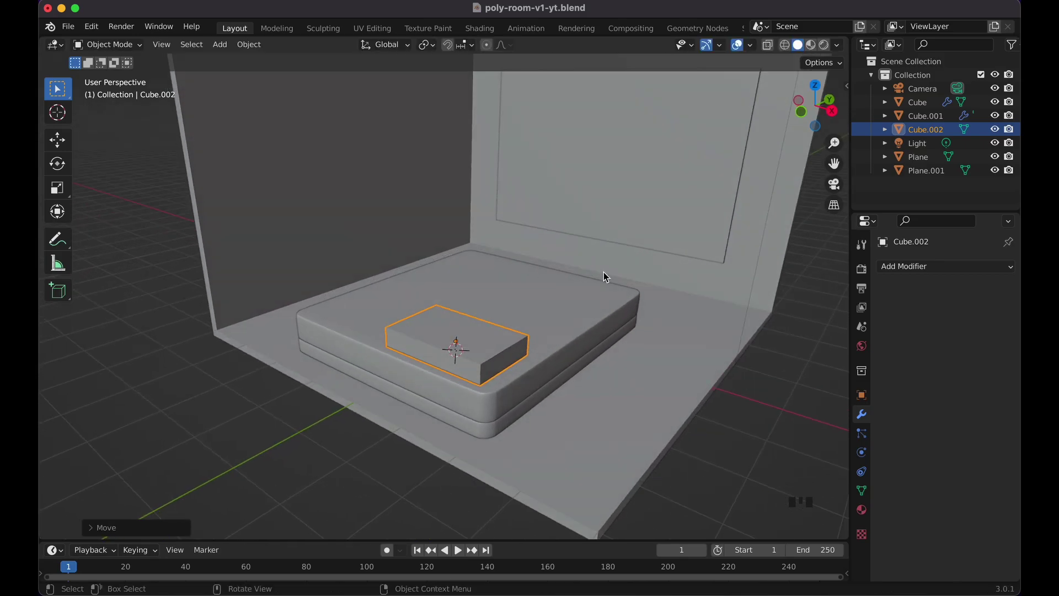
# - Add a Subdivision Surface modifier to the block
pyautogui.click(919, 271)
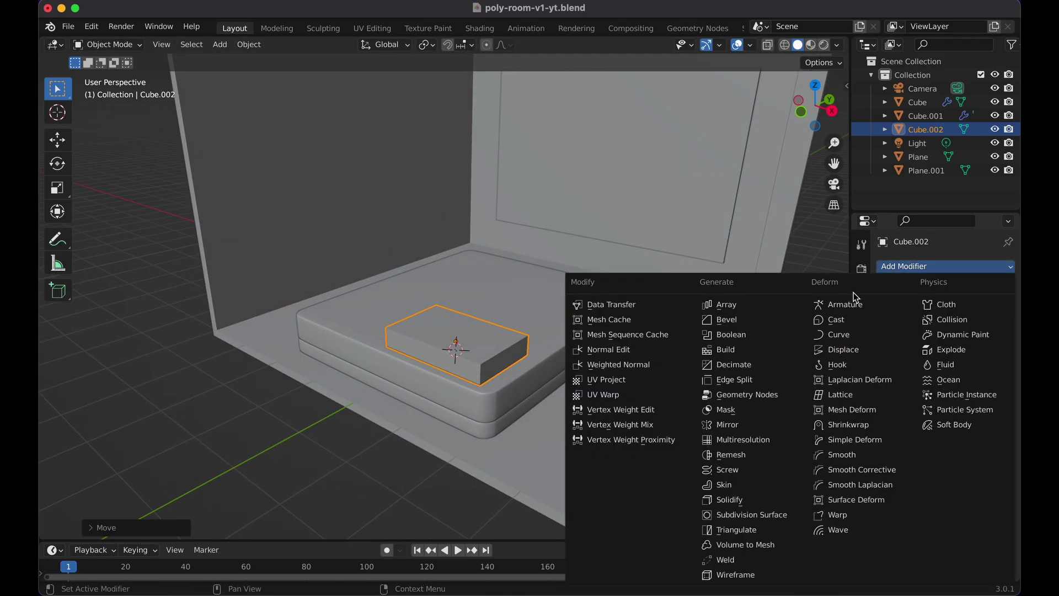
pyautogui.click(775, 515)
pyautogui.scroll(5, 580, 353)
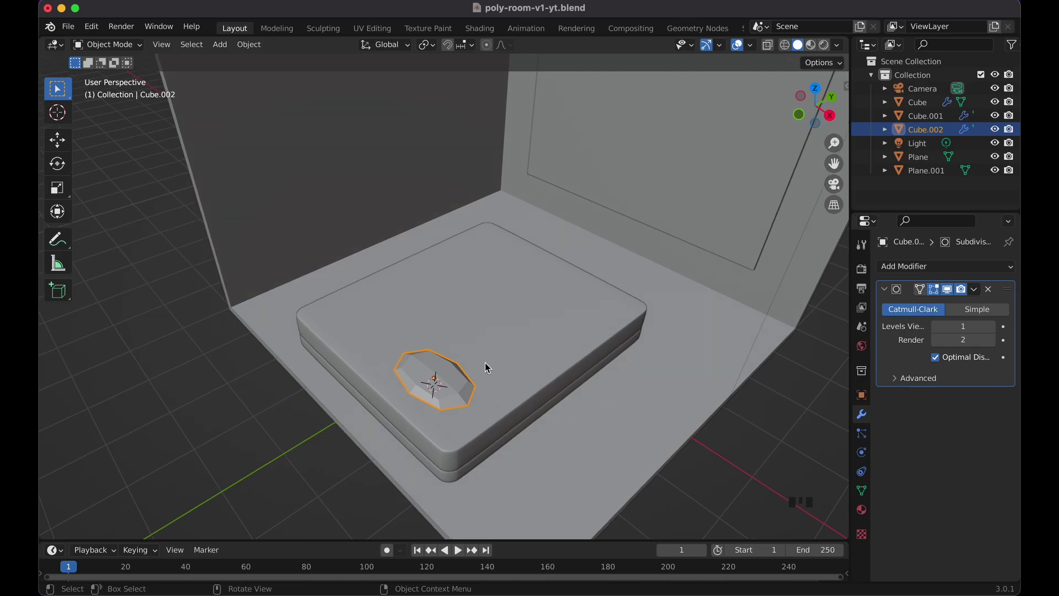
pyautogui.hscroll(-5, 484, 362)
pyautogui.hscroll(-3, 526, 354)
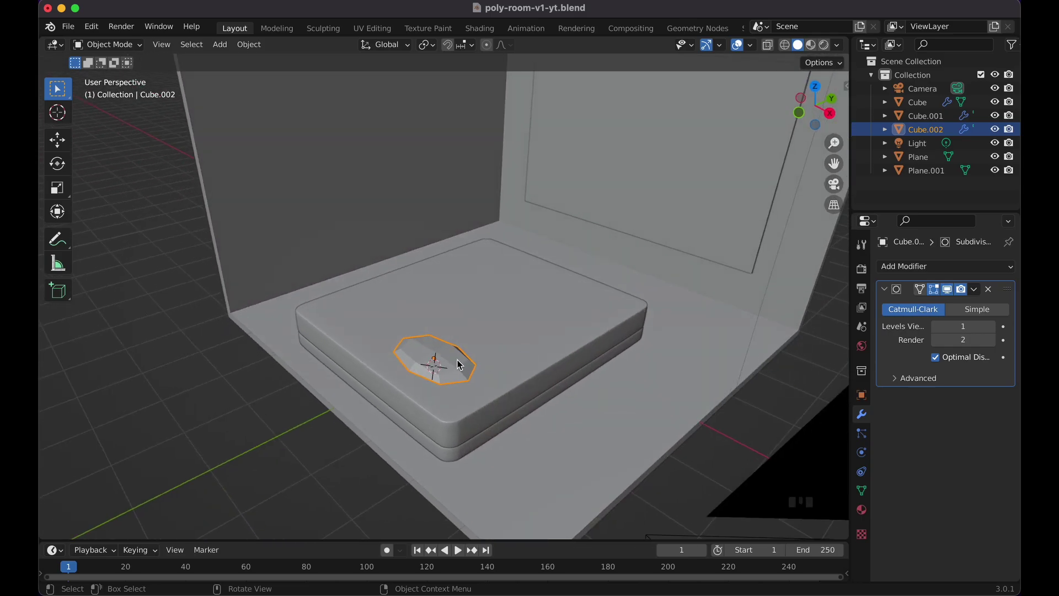
# - Add two centred loop cuts across the block in Edit Mode and spread them apart about 2.6 times along X
pyautogui.press('Tab')
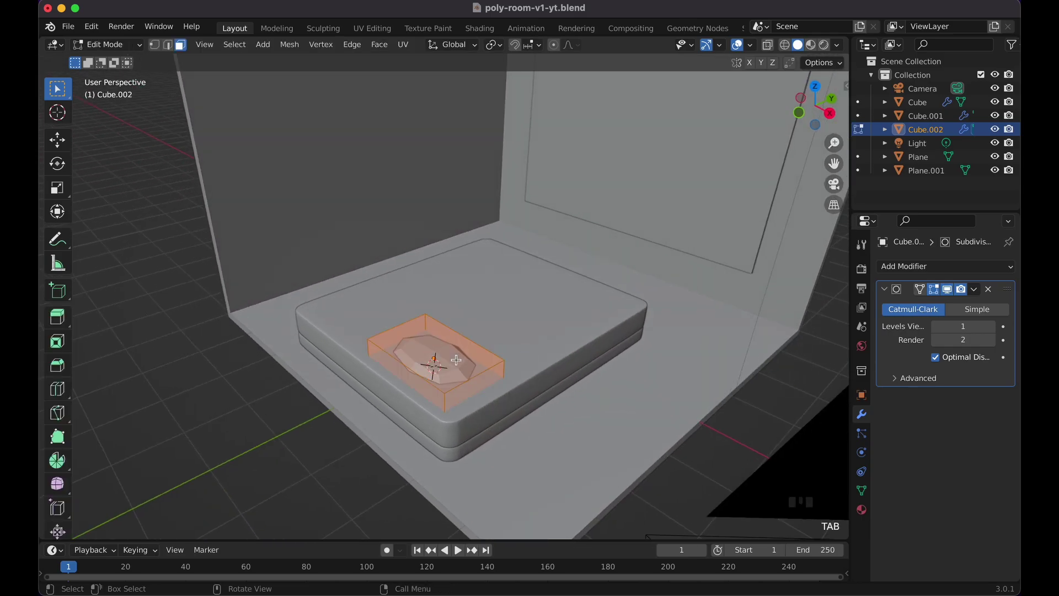
pyautogui.hotkey('ctrl', 'r')
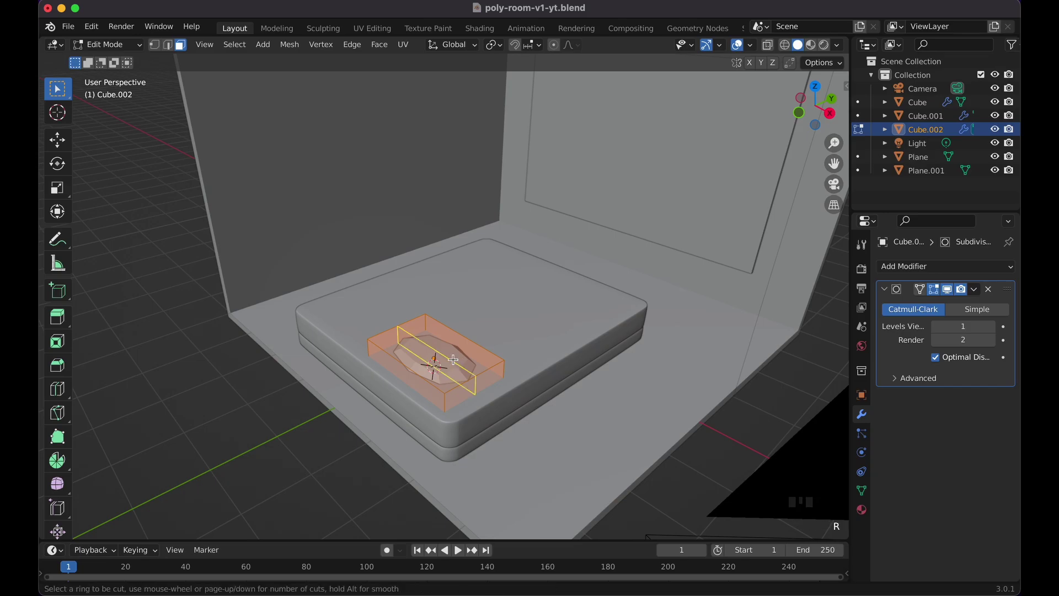
pyautogui.scroll(1, 457, 349)
pyautogui.click(455, 347)
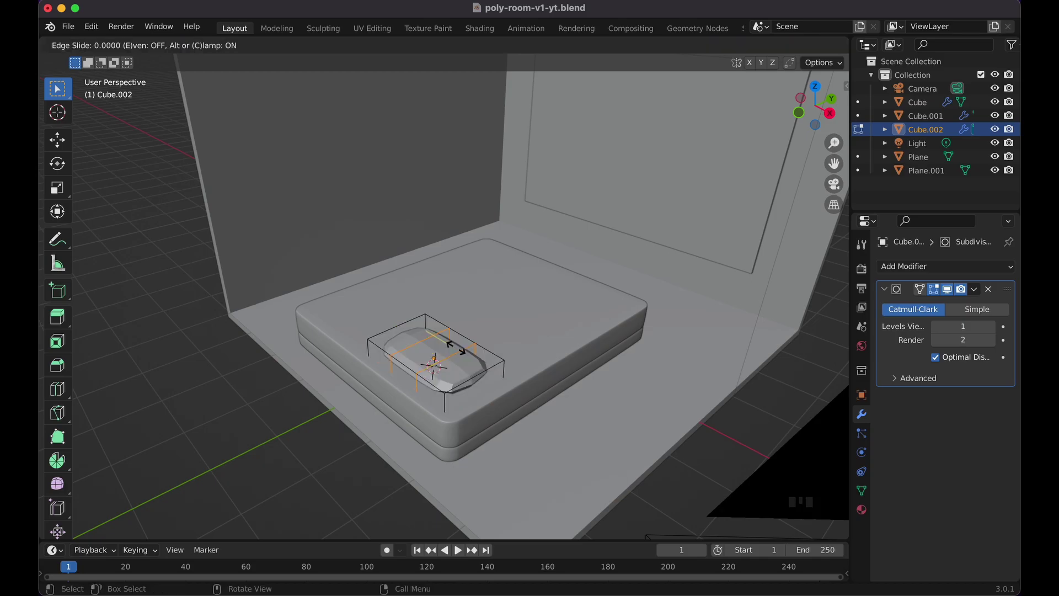
pyautogui.rightClick(456, 349)
pyautogui.press('s')
pyautogui.press('x')
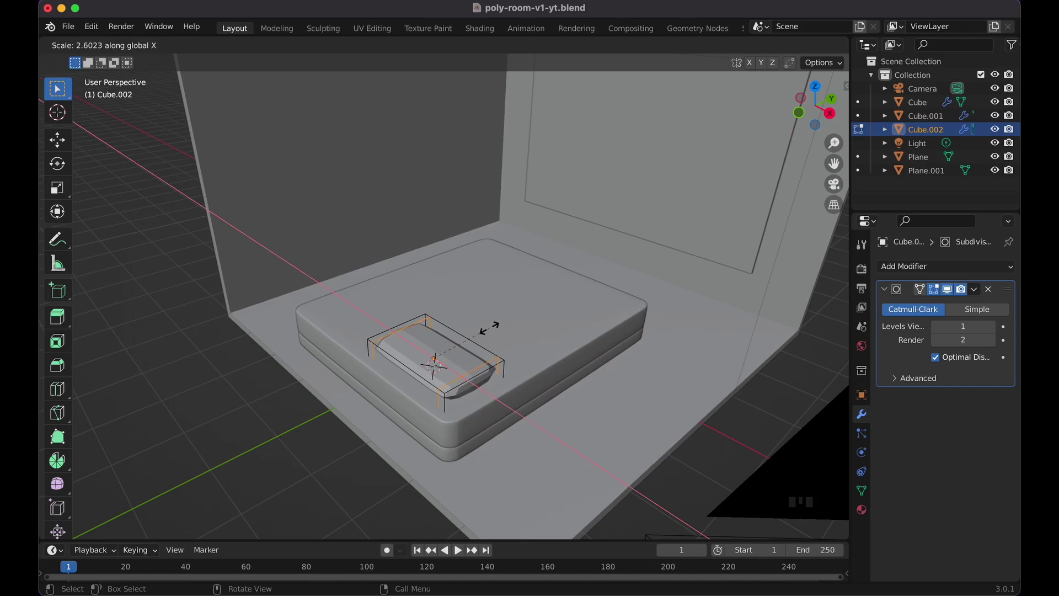
pyautogui.rightClick(485, 327)
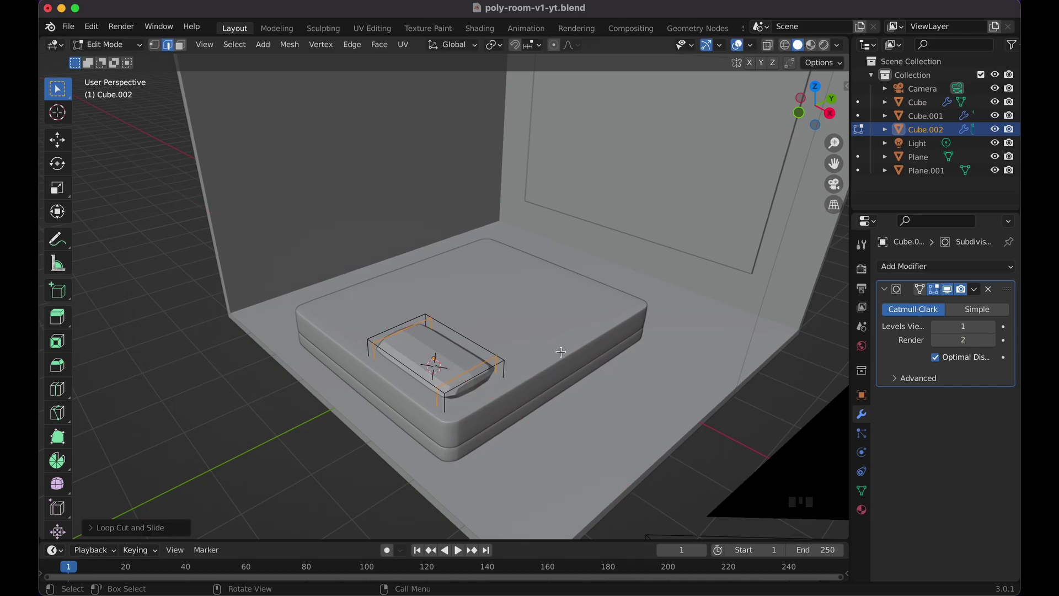
# - Set the block's subdivision viewport level to 3 and shade the object smooth in Object Mode
pyautogui.click(992, 327)
pyautogui.click(992, 327)
pyautogui.press('Tab')
pyautogui.rightClick(459, 365)
pyautogui.click(456, 345)
# - Examine the pillow's shape and how it sits on the bed from several angles
pyautogui.scroll(-5, 514, 329)
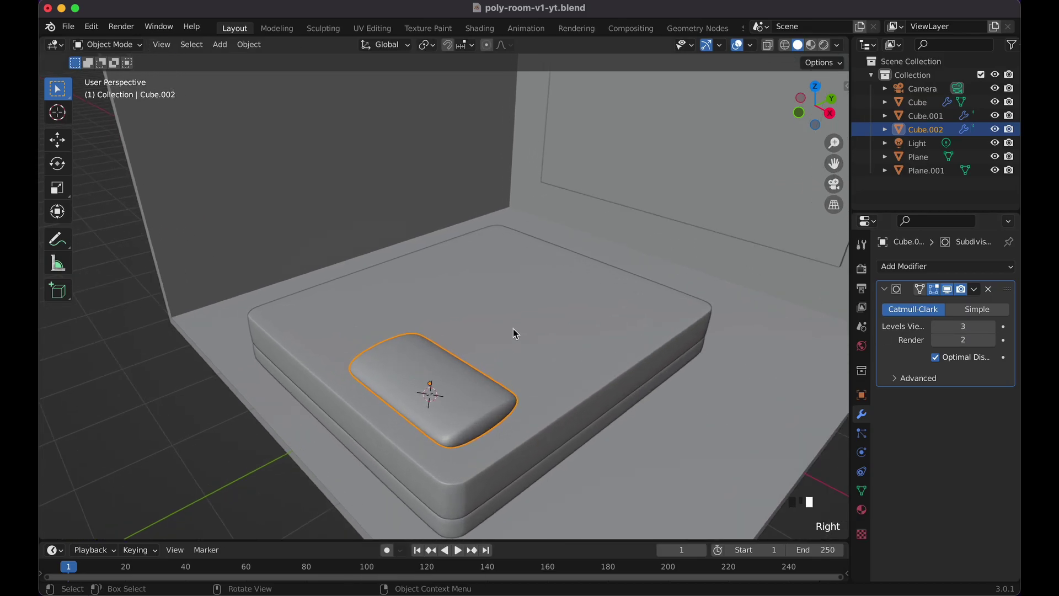
pyautogui.scroll(-5, 513, 329)
pyautogui.hscroll(-5, 512, 329)
pyautogui.scroll(5, 512, 328)
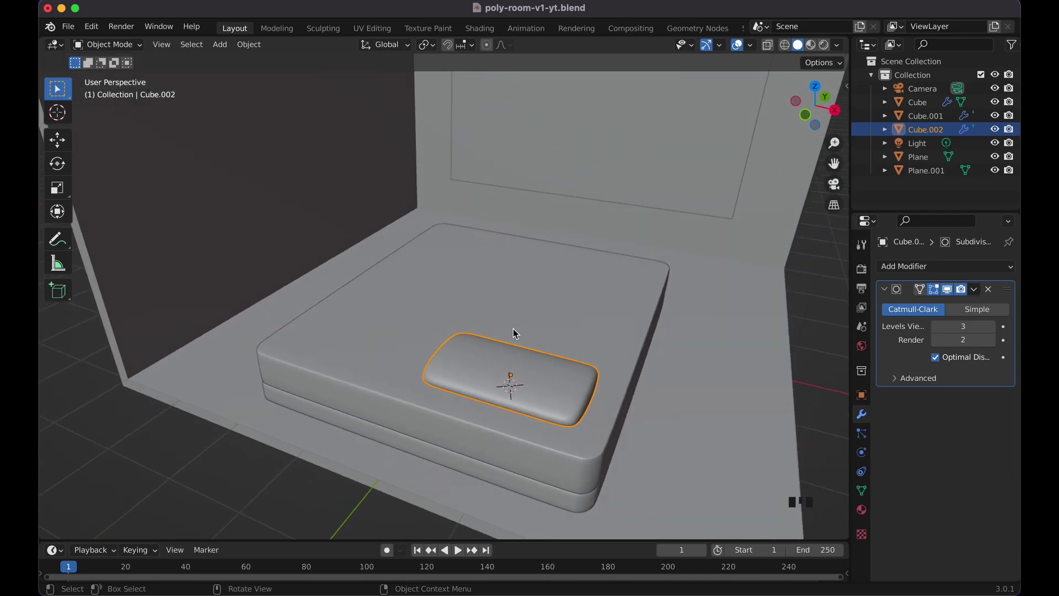
pyautogui.scroll(-5, 513, 330)
pyautogui.scroll(5, 512, 330)
pyautogui.scroll(10, 513, 328)
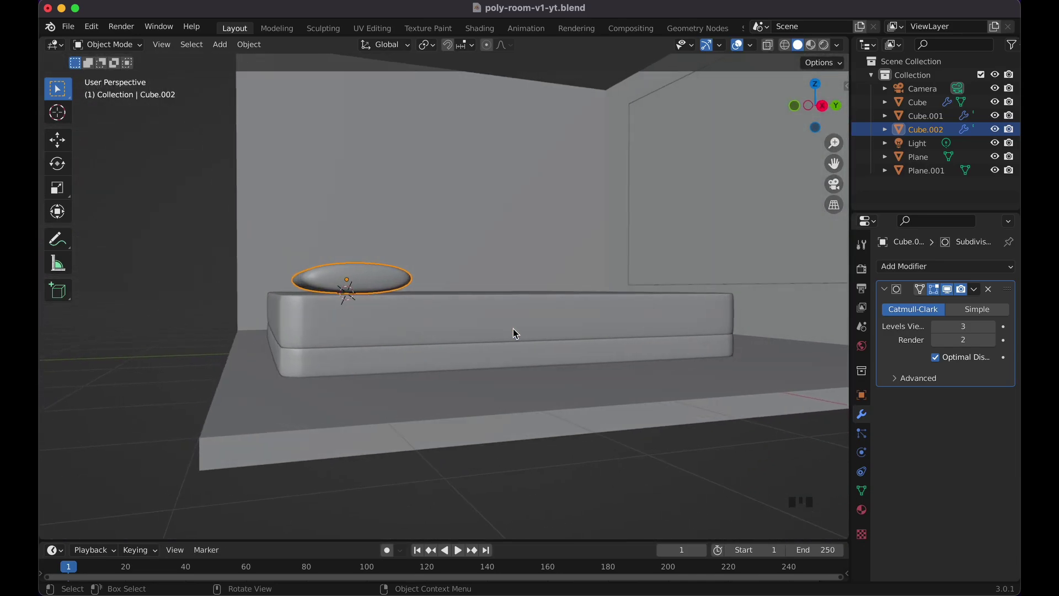
pyautogui.scroll(-10, 513, 328)
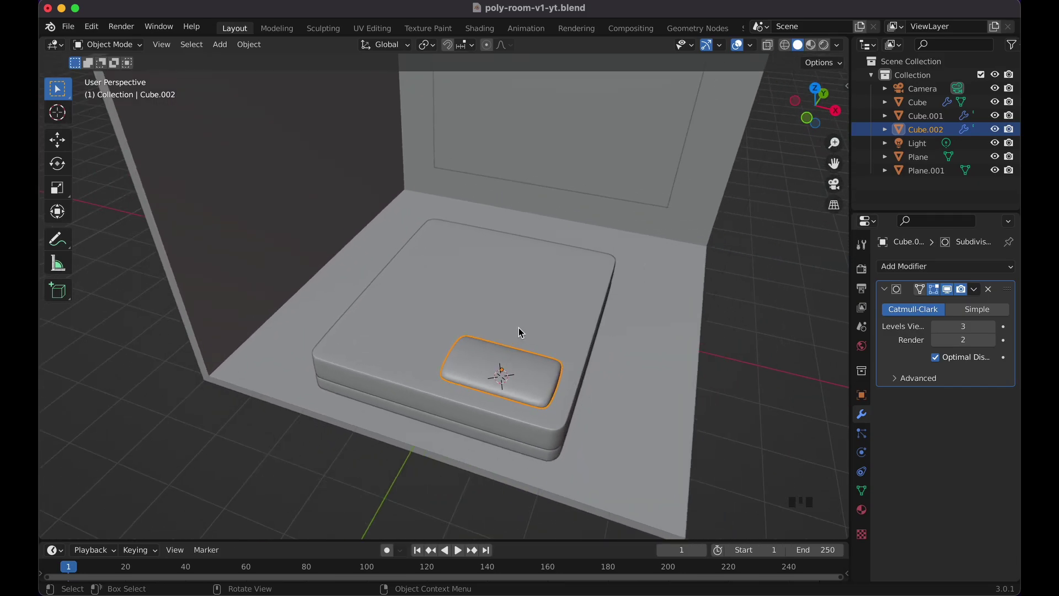
# - Add a Mirror modifier to the pillow on the X axis
pyautogui.click(943, 270)
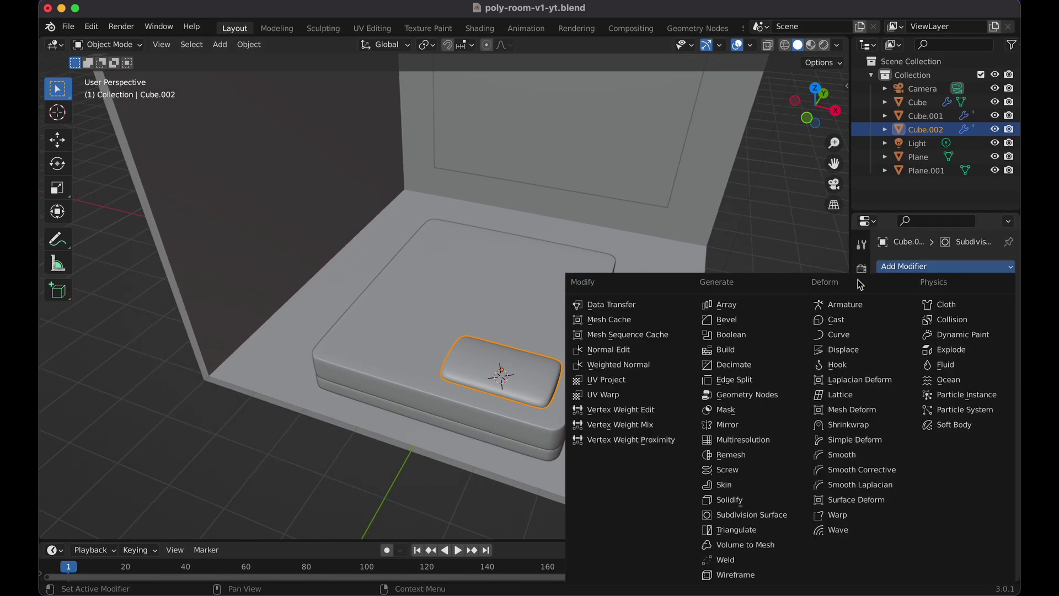
pyautogui.click(759, 424)
pyautogui.click(983, 468)
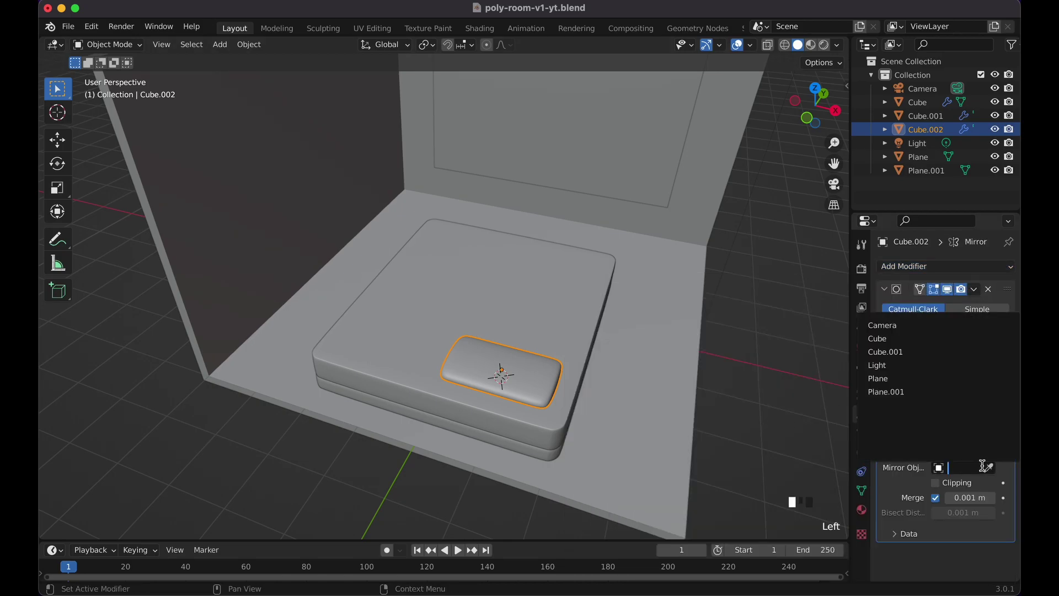
pyautogui.click(587, 306)
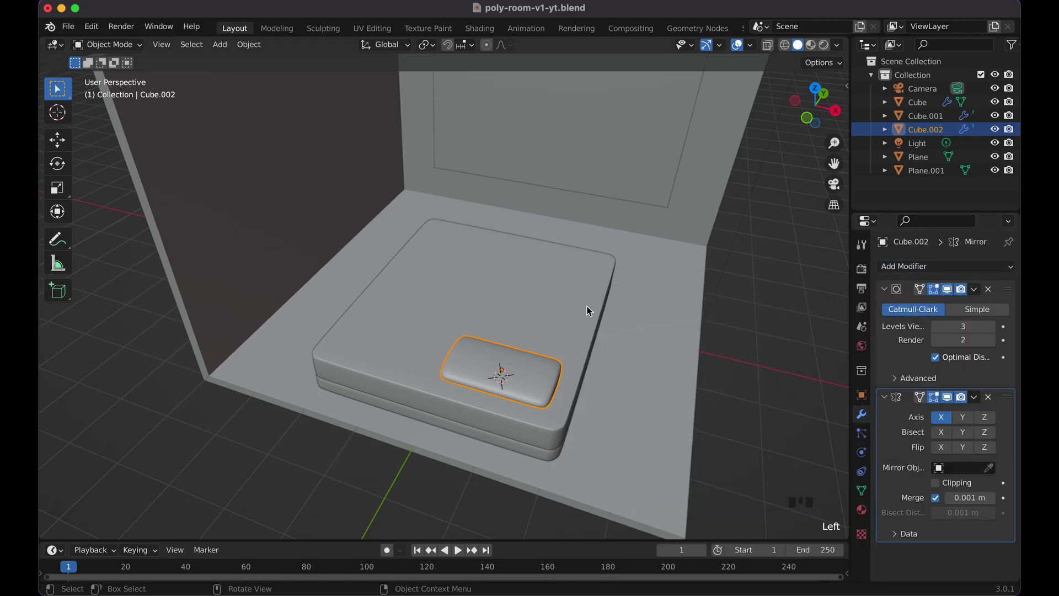
pyautogui.click(583, 307)
# - Rename the upper bed slab "Bed Matress" and the lower slab "Bed Frame"
pyautogui.click(937, 115)
pyautogui.doubleClick(940, 115)
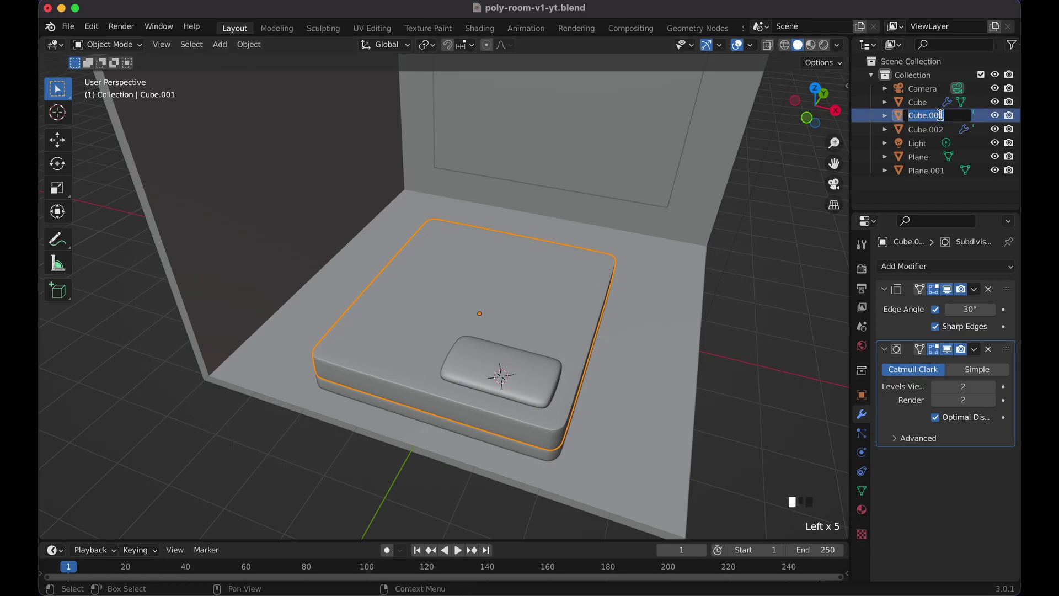
pyautogui.write('Bed Matress')
pyautogui.press('Return')
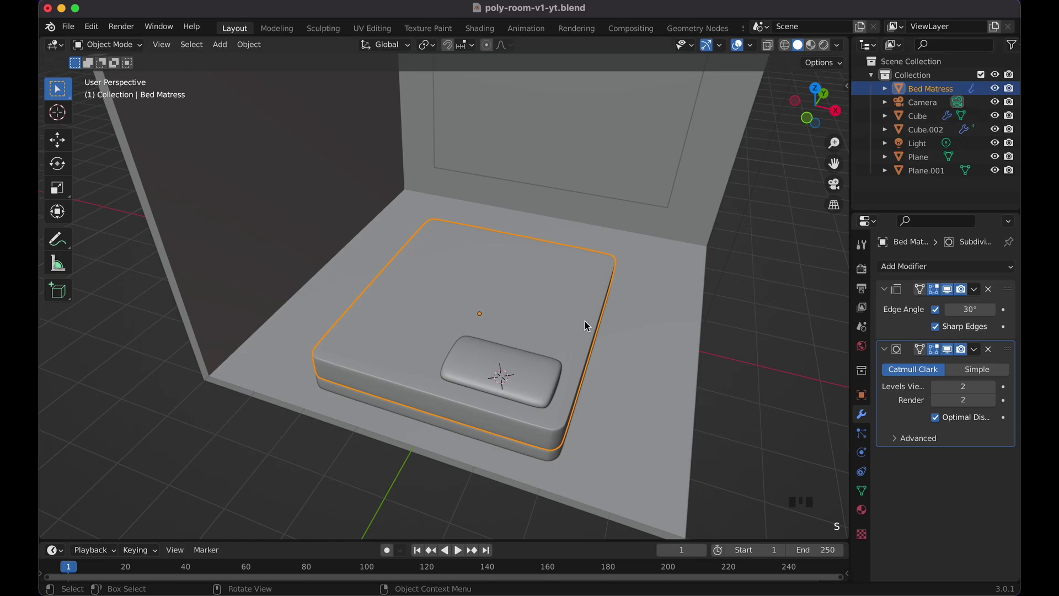
pyautogui.click(918, 115)
pyautogui.doubleClick(922, 116)
pyautogui.write('Bed Frame')
pyautogui.press('Return')
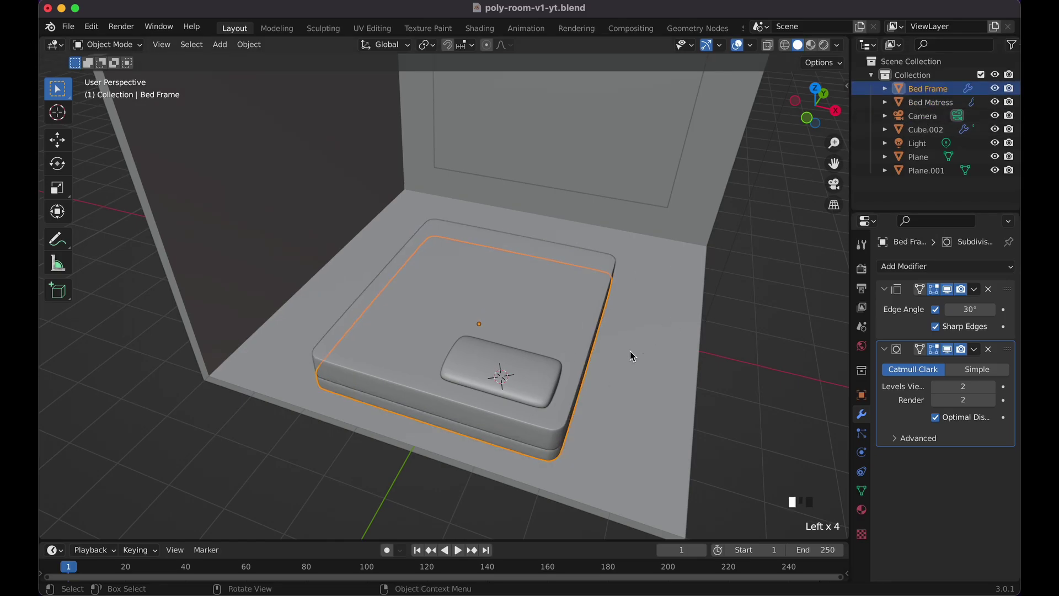
# - Rename the rounded block on the bed "Pillow"
pyautogui.click(915, 129)
pyautogui.doubleClick(917, 129)
pyautogui.write('Pil')
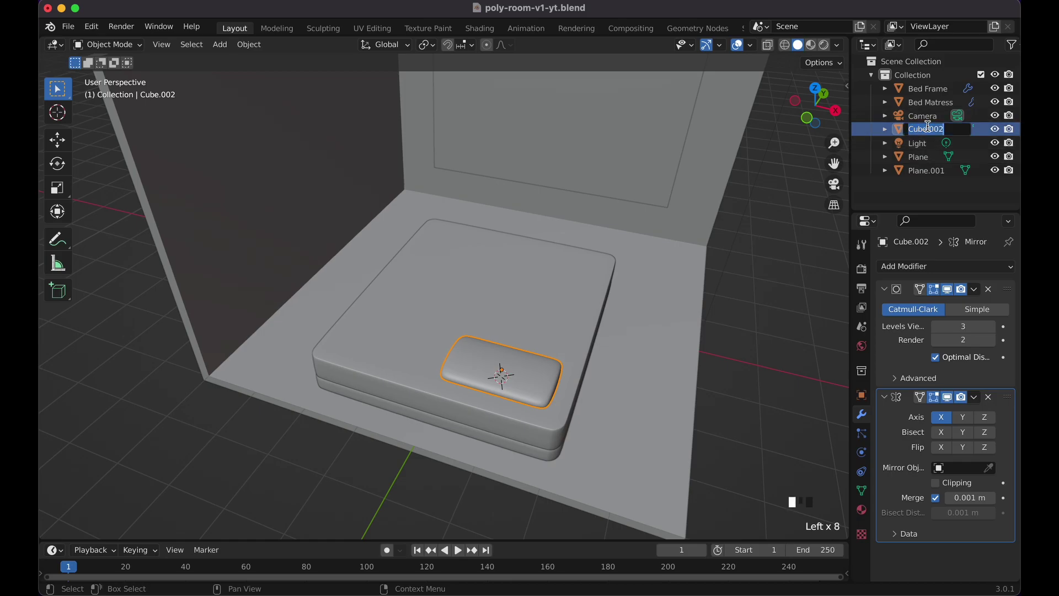
pyautogui.write('low')
pyautogui.press('Return')
# - Rename the walls-and-floor object "Room" and the wall panel "Screen Lights"
pyautogui.click(923, 157)
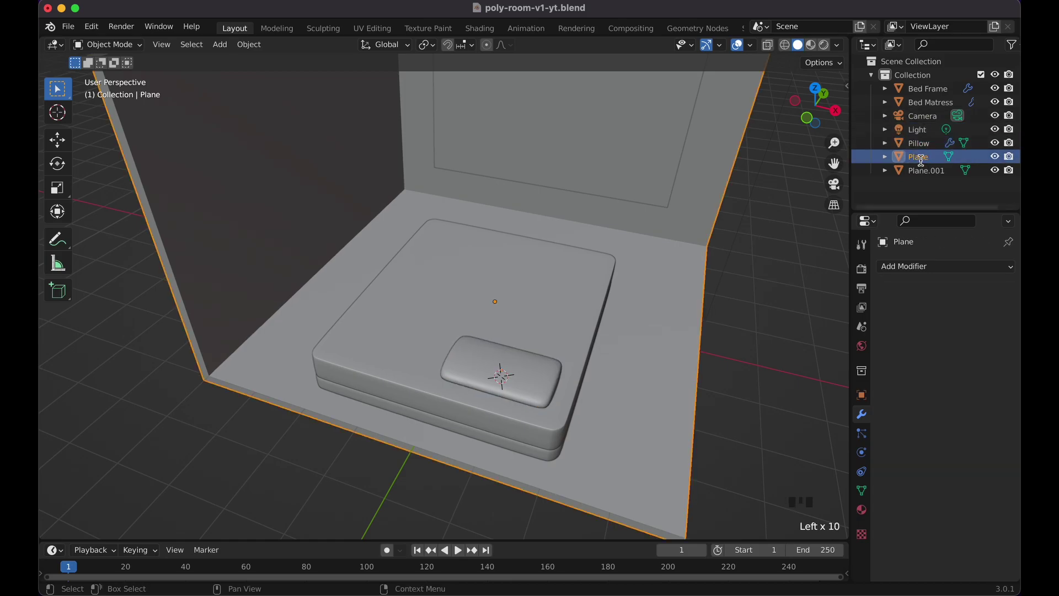
pyautogui.doubleClick(923, 160)
pyautogui.write('Room')
pyautogui.press('Return')
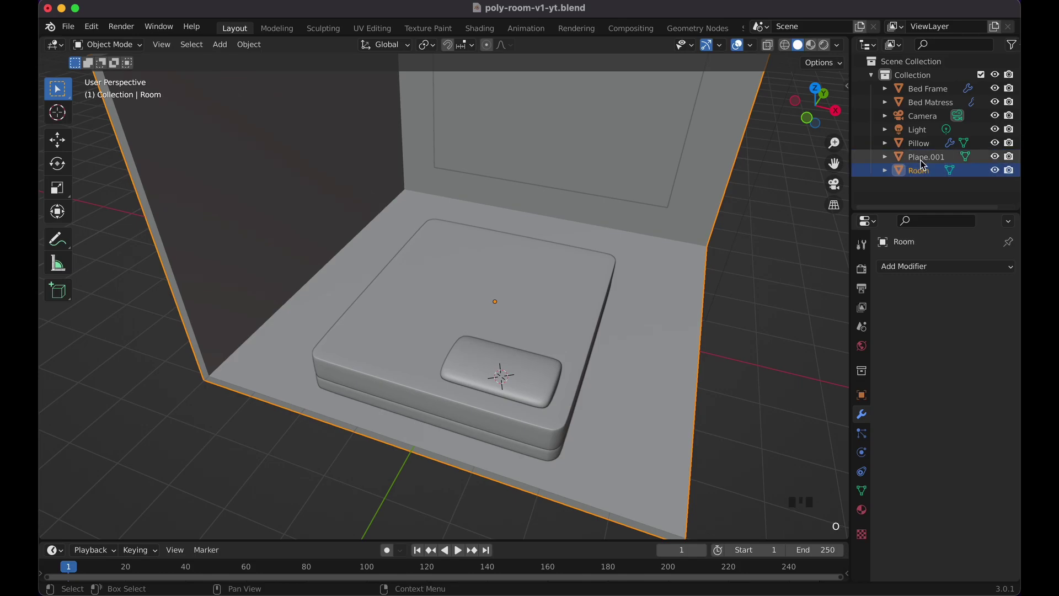
pyautogui.click(921, 158)
pyautogui.doubleClick(922, 158)
pyautogui.write('Screen Lig')
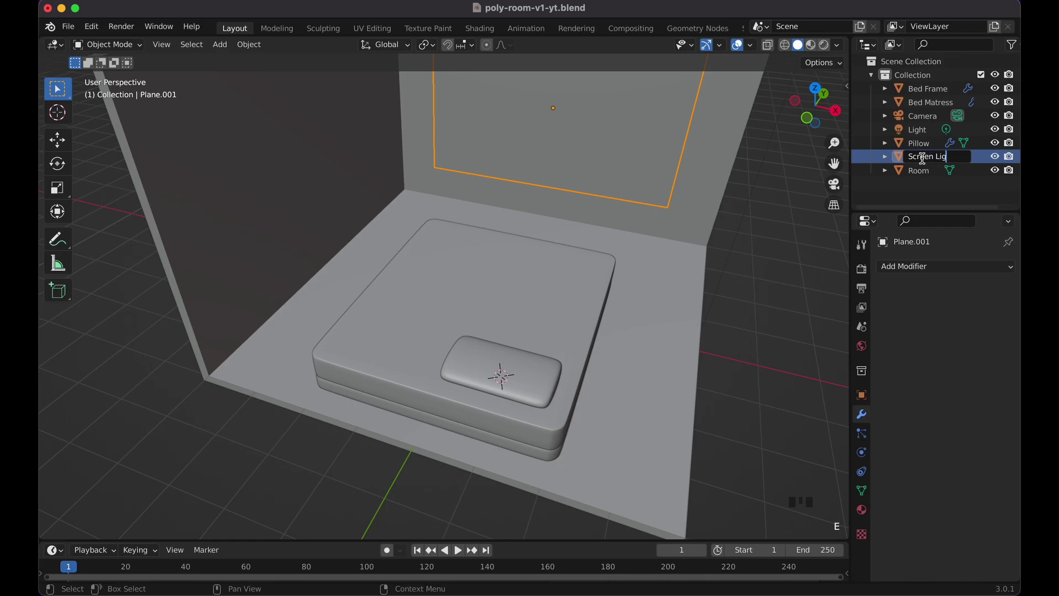
pyautogui.write('hts')
pyautogui.press('Return')
# - Set Bed Matress as the mirror object of the pillow's Mirror modifier, keeping only the X axis active
pyautogui.click(538, 379)
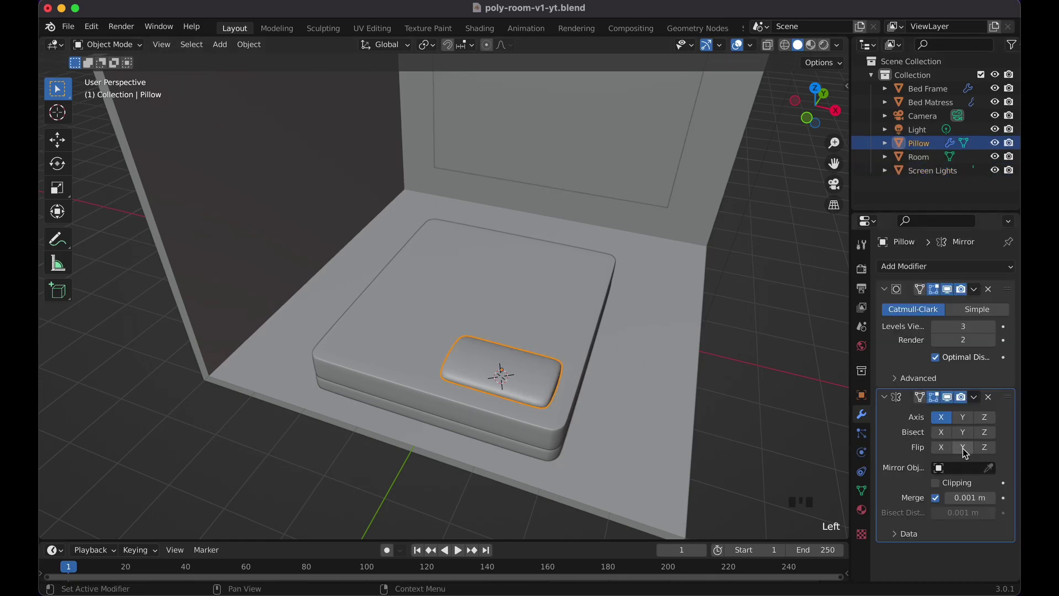
pyautogui.click(962, 466)
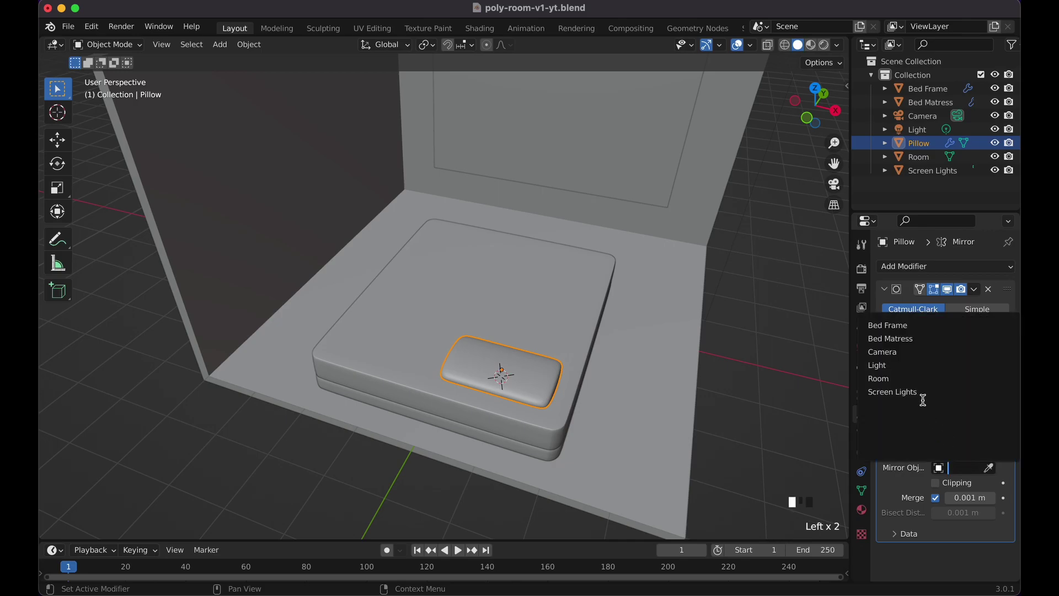
pyautogui.click(923, 339)
pyautogui.click(963, 421)
pyautogui.click(962, 419)
pyautogui.click(740, 408)
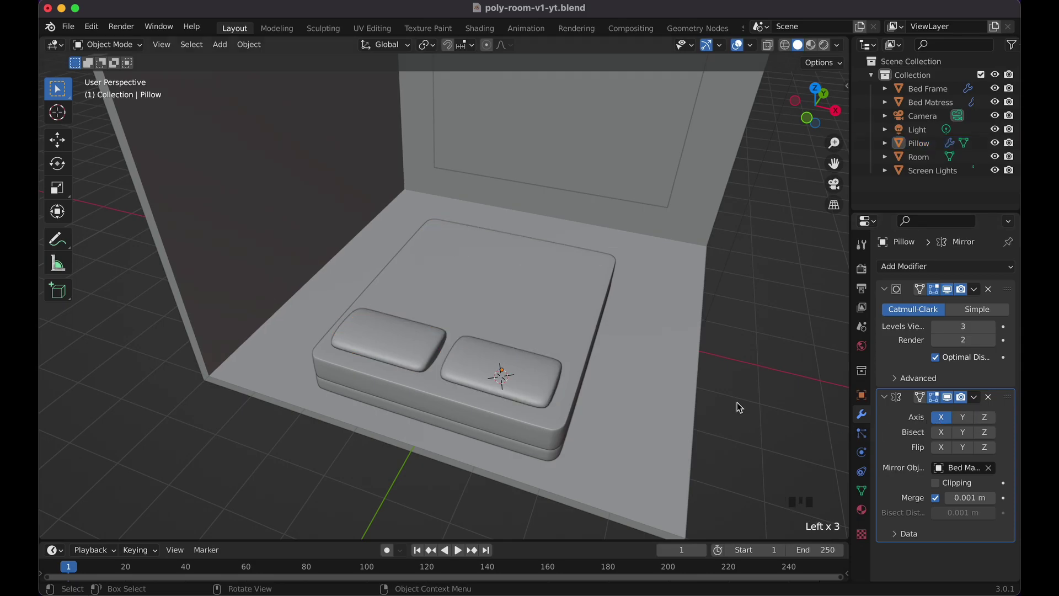
# - Scale the mirrored pillows up uniformly by about 1.06
pyautogui.scroll(5, 701, 385)
pyautogui.scroll(-5, 701, 384)
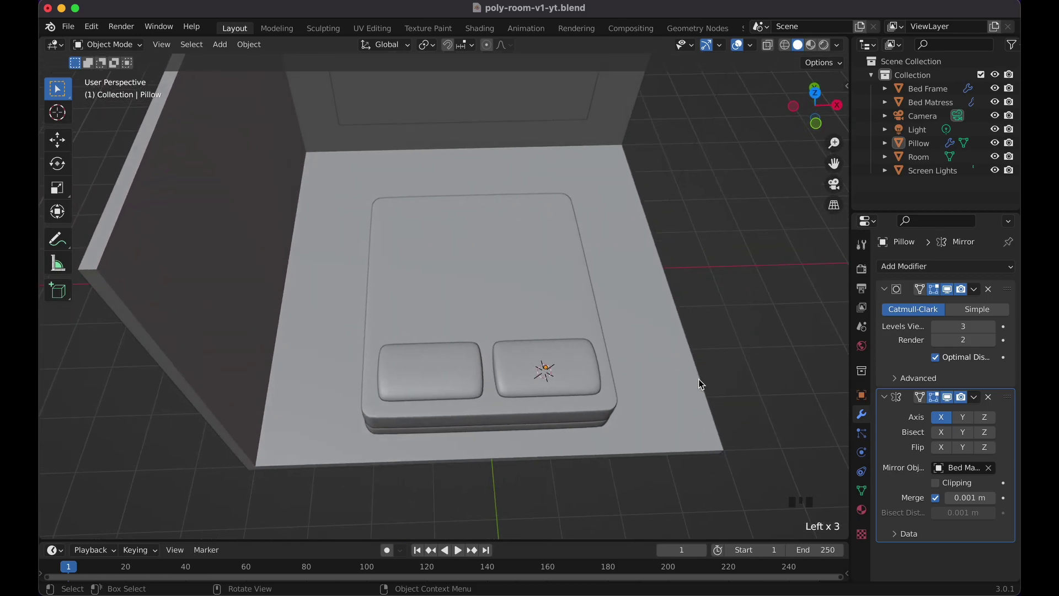
pyautogui.click(576, 389)
pyautogui.hscroll(3, 570, 388)
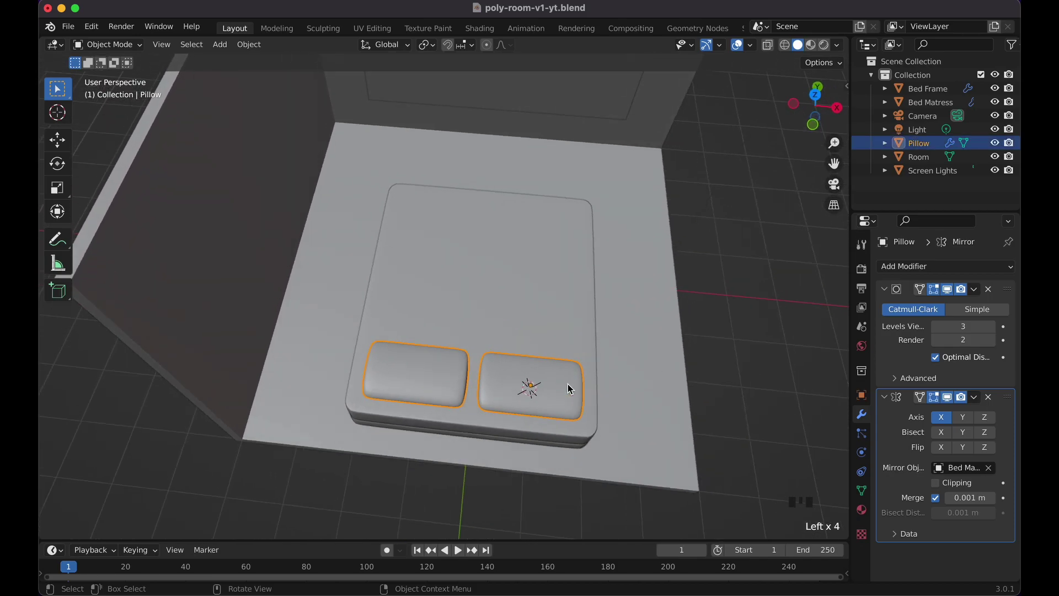
pyautogui.press('s')
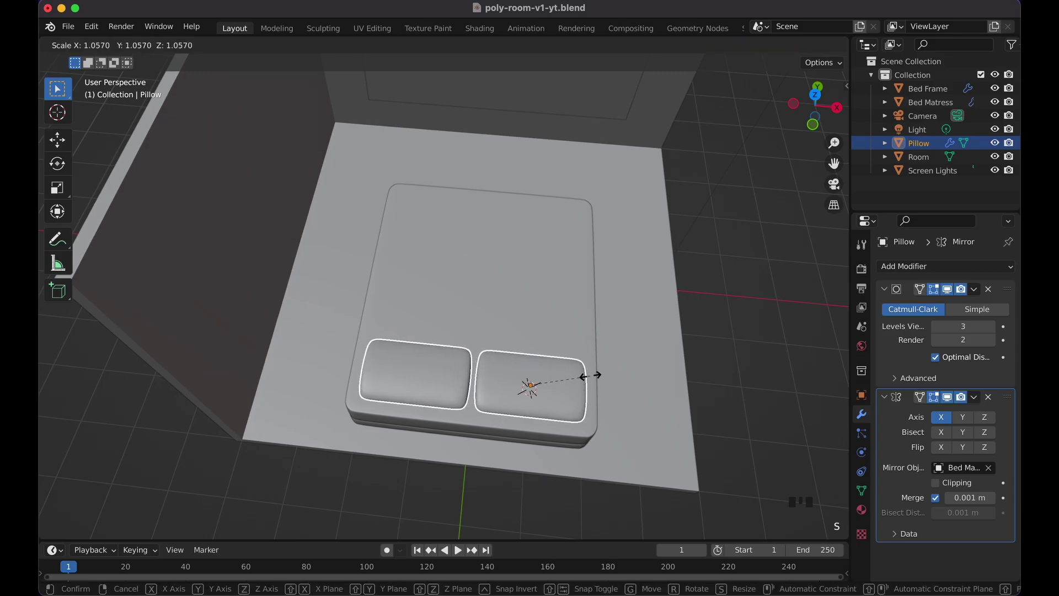
pyautogui.click(590, 375)
pyautogui.click(714, 378)
# - Check the room through the camera view and save the file
pyautogui.scroll(10, 714, 377)
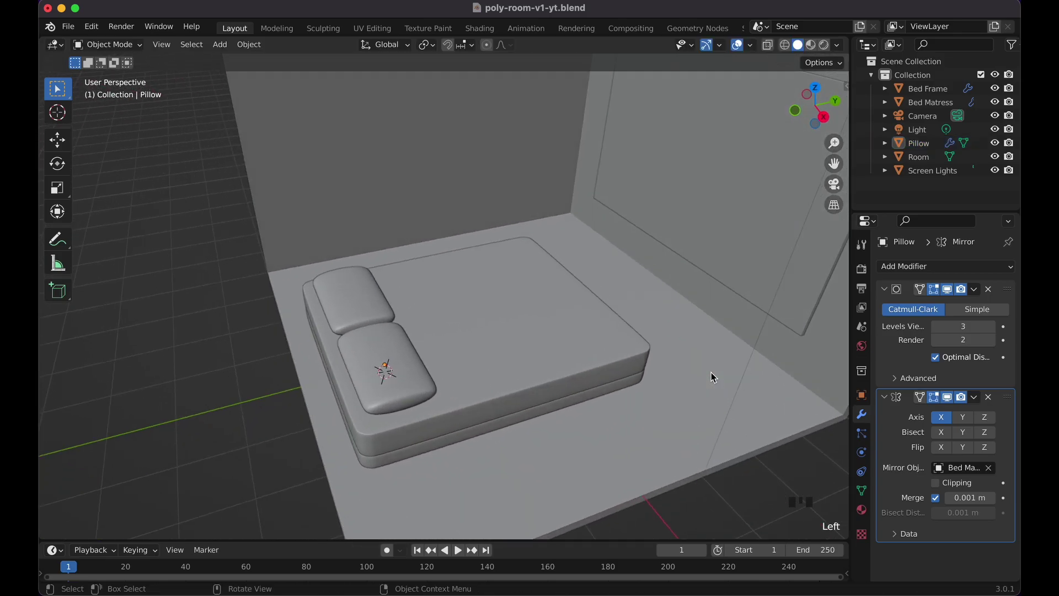
pyautogui.press('KP_0')
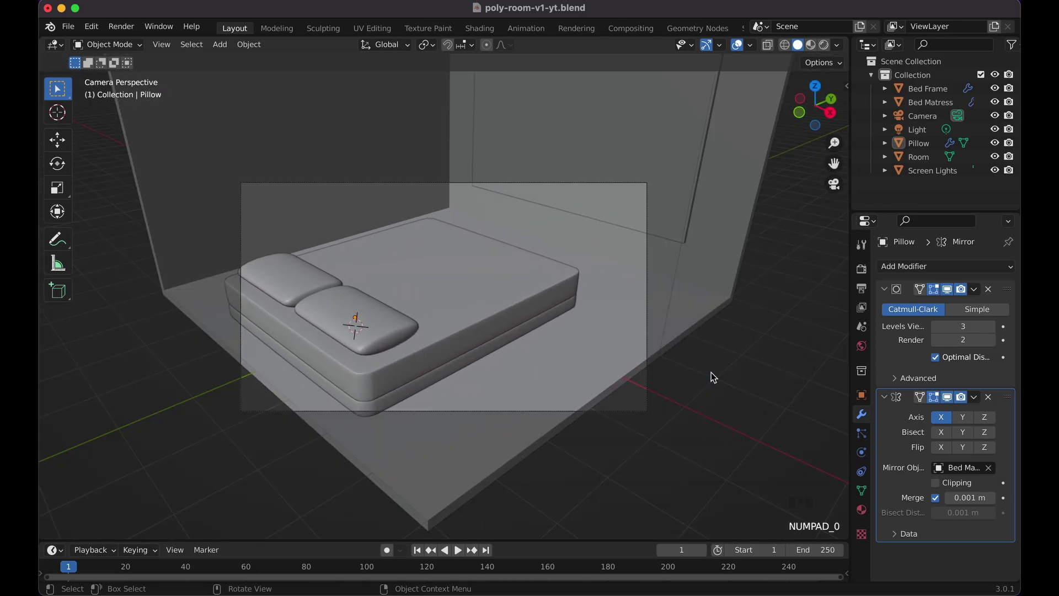
pyautogui.press('KP_0')
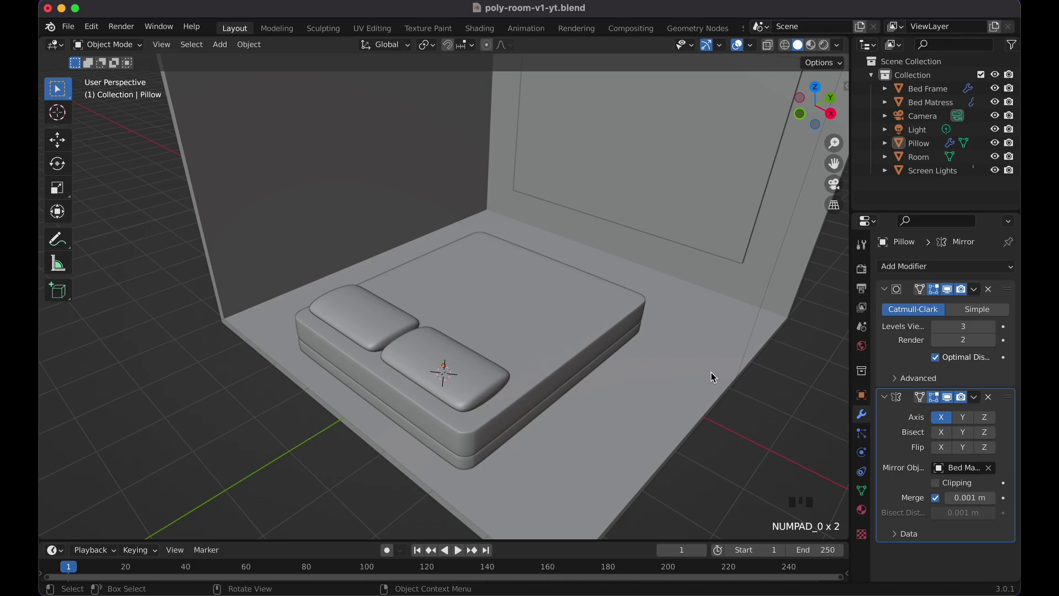
pyautogui.press('super+s')
# - Place the 3D cursor on the mattress, add a plane there and raise it about 1.3 m along Z
pyautogui.scroll(3, 713, 377)
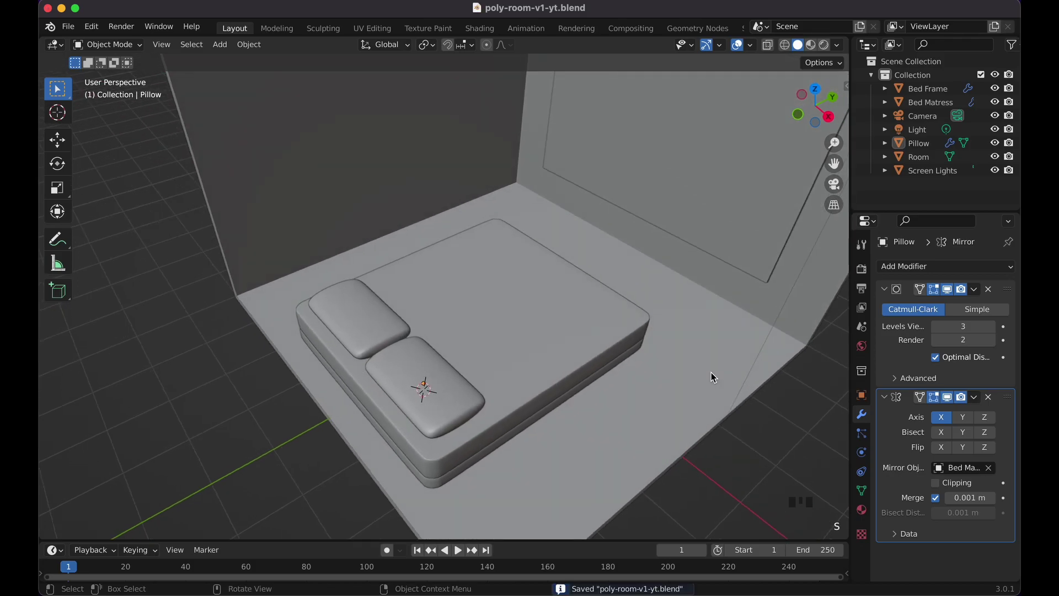
pyautogui.scroll(-5, 710, 372)
pyautogui.scroll(5, 711, 372)
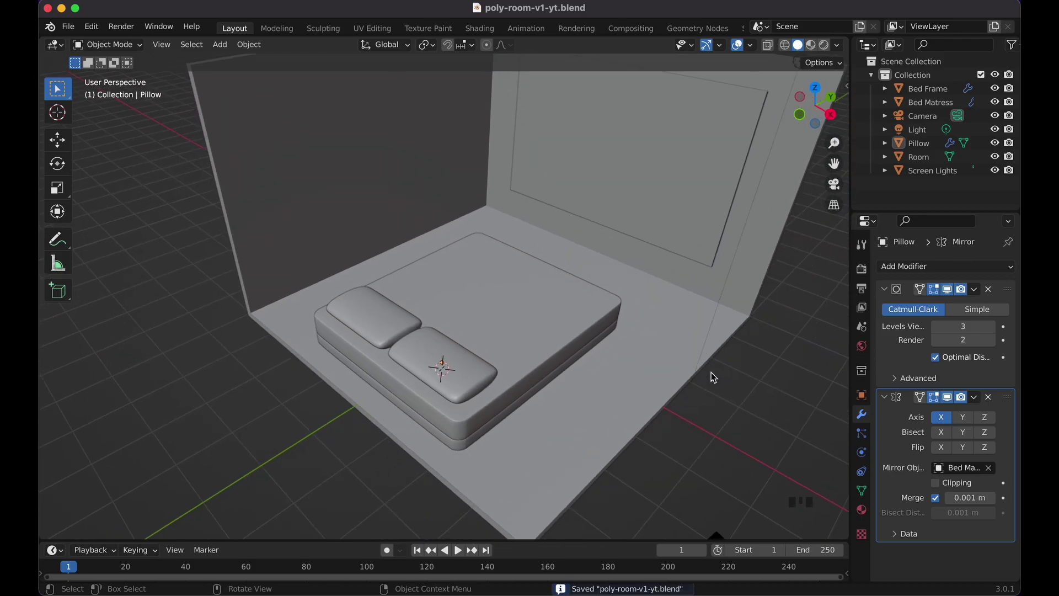
pyautogui.scroll(-5, 710, 372)
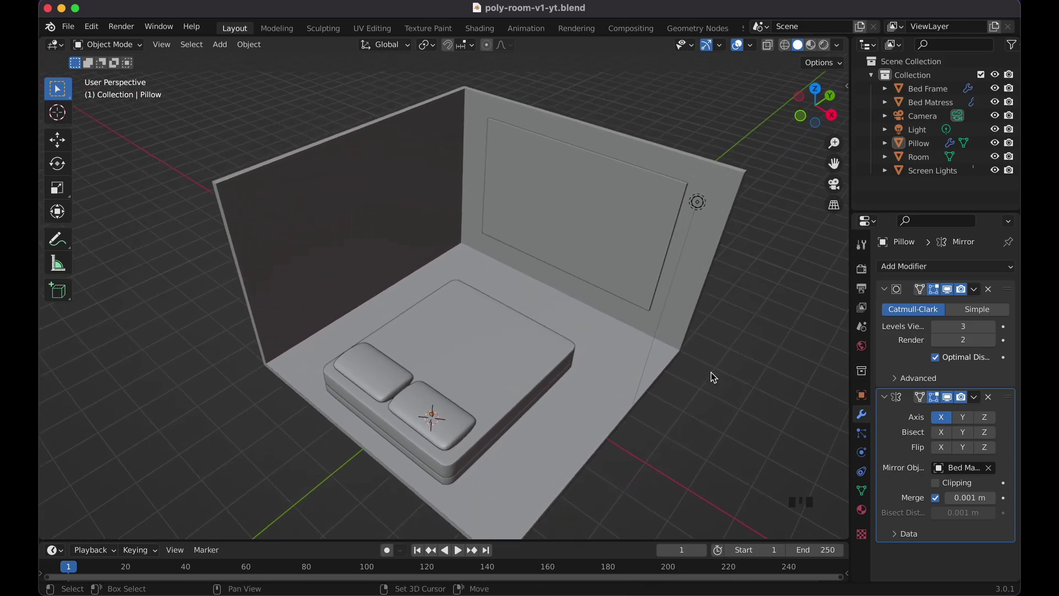
pyautogui.scroll(-5, 711, 372)
pyautogui.scroll(-2, 713, 377)
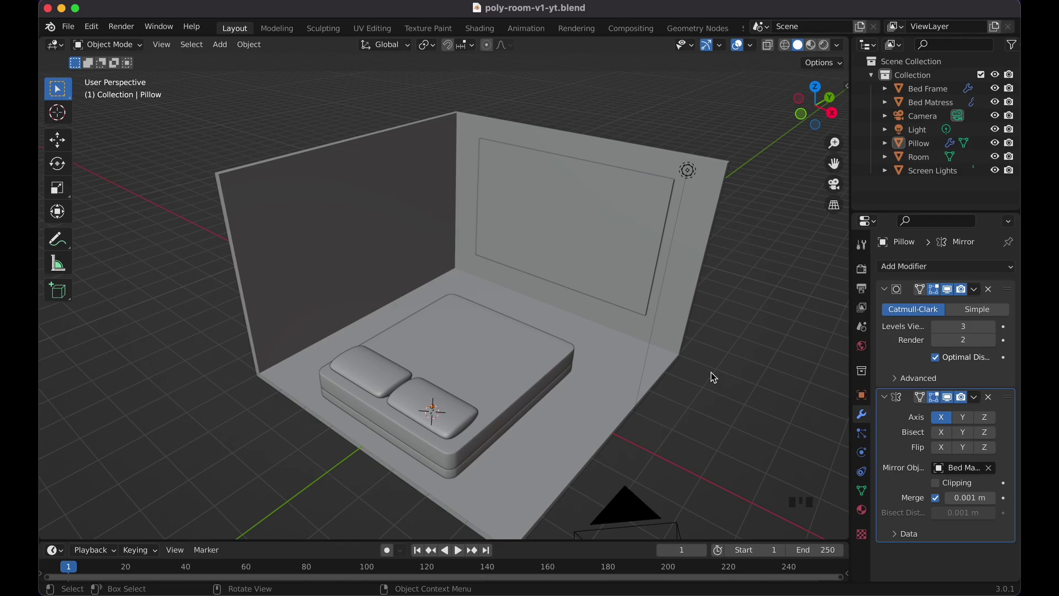
pyautogui.keyDown('shift'); pyautogui.rightClick(471, 351); pyautogui.keyUp('shift')
pyautogui.hotkey('shift', 'a')
pyautogui.moveTo(488, 320)
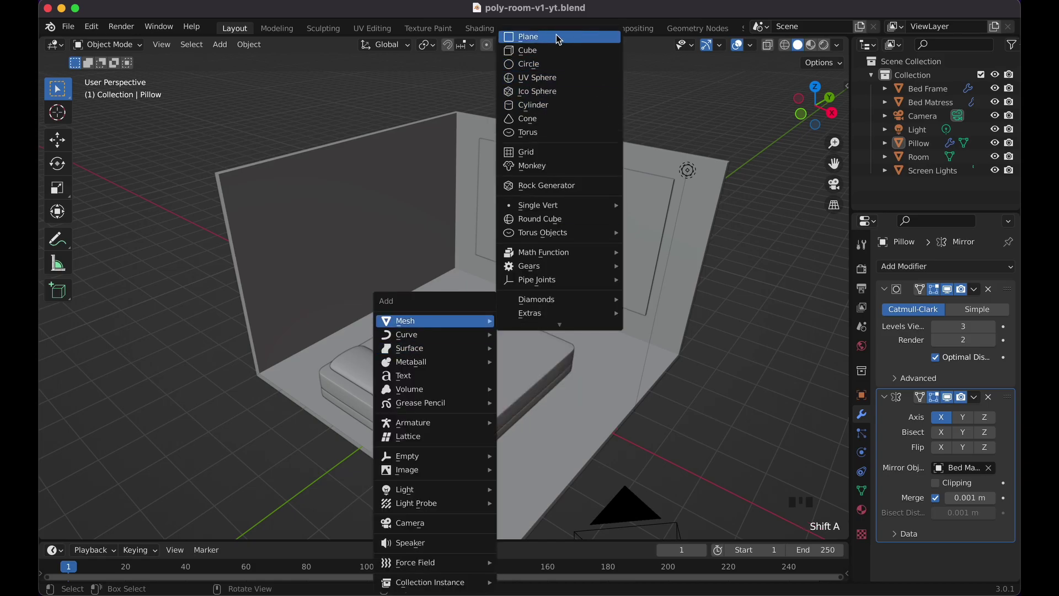
pyautogui.click(559, 36)
pyautogui.press('g')
pyautogui.press('z')
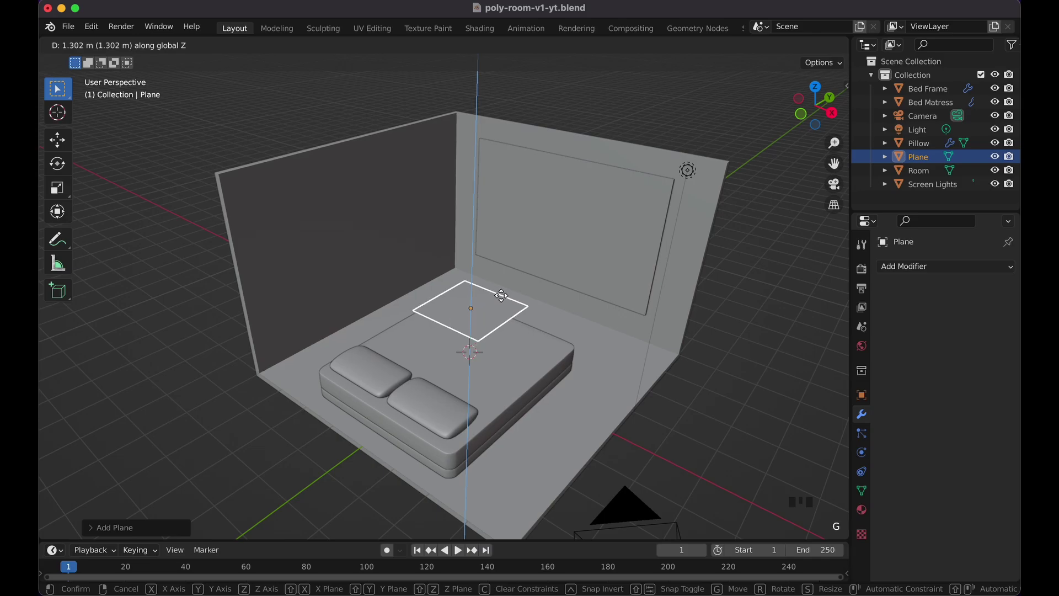
pyautogui.click(502, 296)
# - Scale the plane up to roughly the bed's size and centre it over the bed along X in a wireframe top view
pyautogui.press('s')
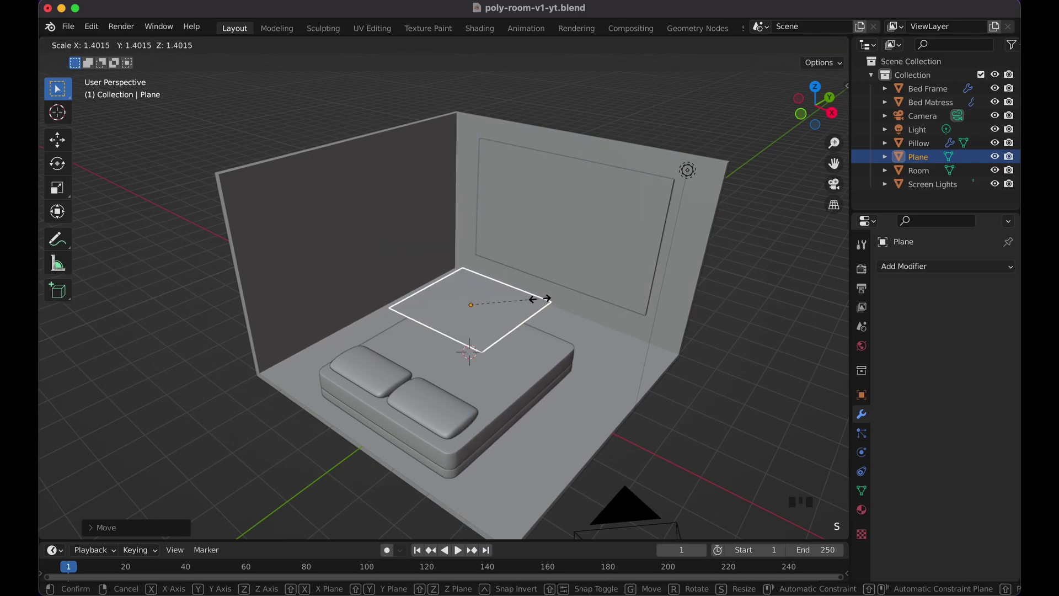
pyautogui.click(586, 302)
pyautogui.moveTo(586, 302); pyautogui.dragTo(611, 317, button='middle')
pyautogui.press('KP_7')
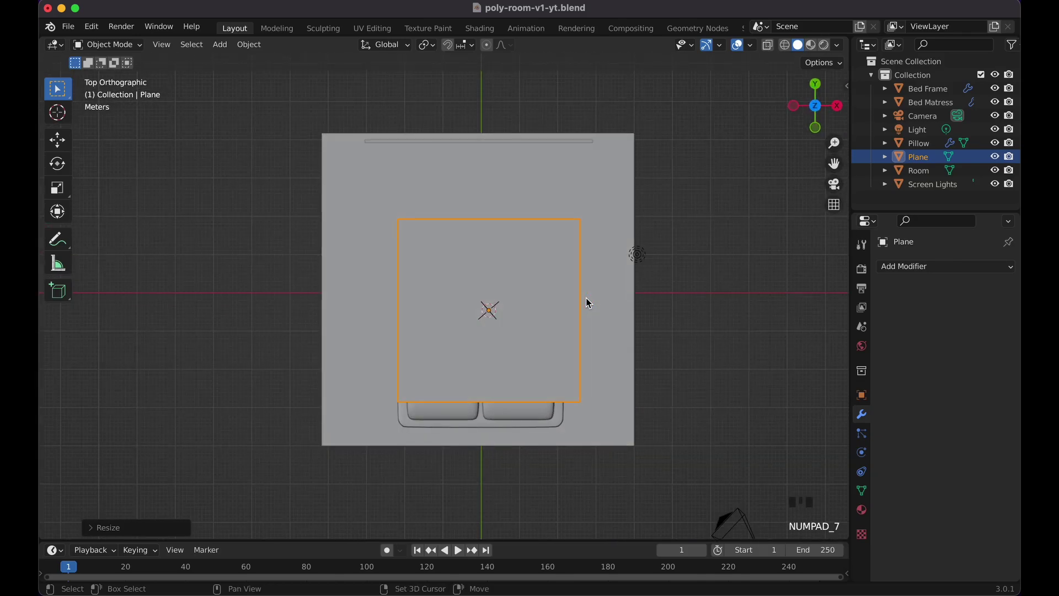
pyautogui.hotkey('shift', 'z')
pyautogui.press('g')
pyautogui.press('x')
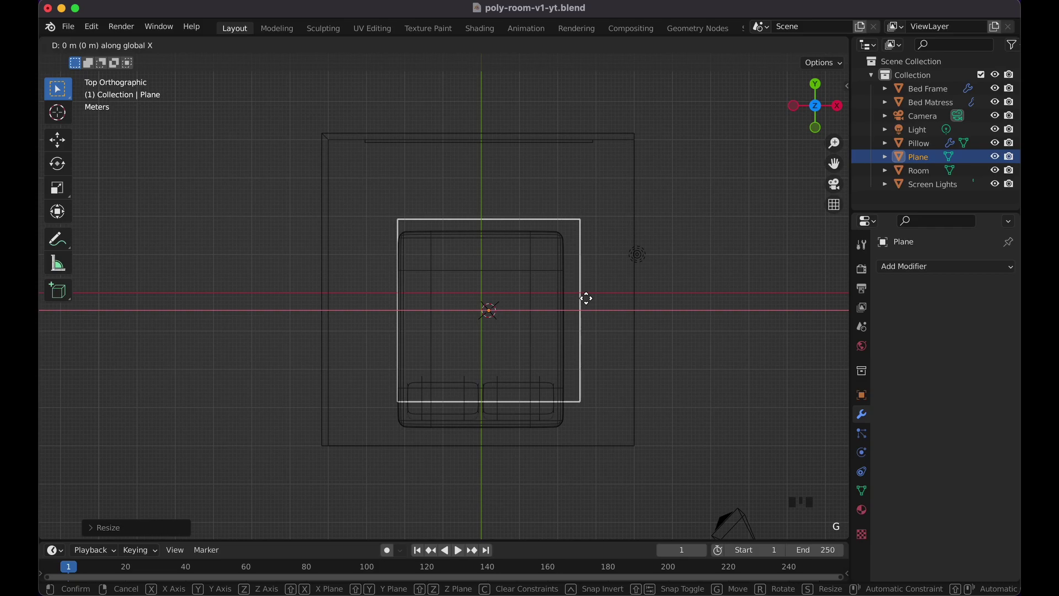
pyautogui.click(581, 298)
# - Scale the plane up about 1.1 times and shift it slightly along Y towards the wall panel
pyautogui.press('s')
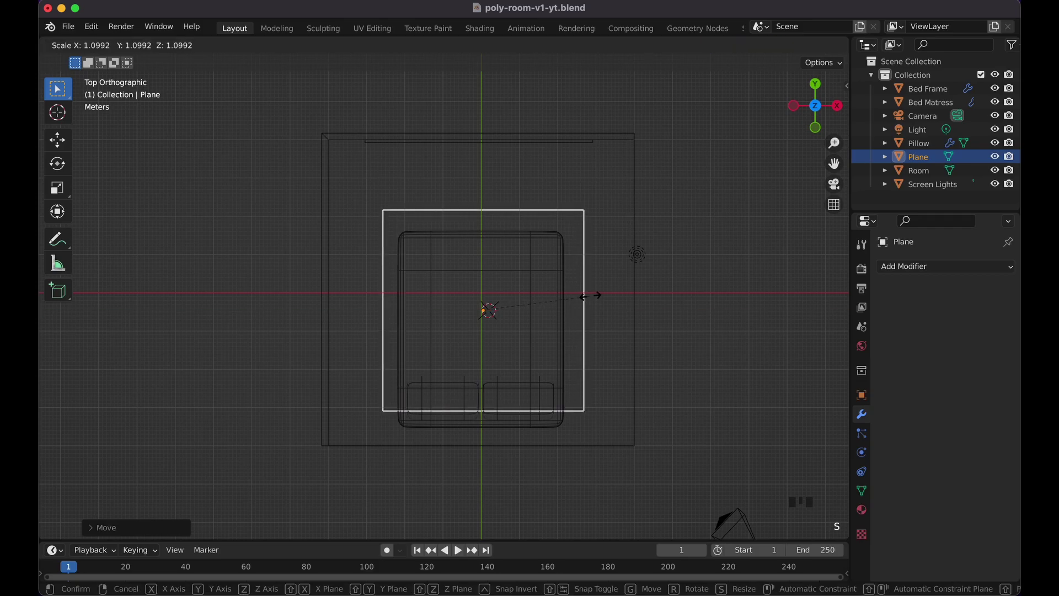
pyautogui.click(596, 299)
pyautogui.press('g')
pyautogui.press('y')
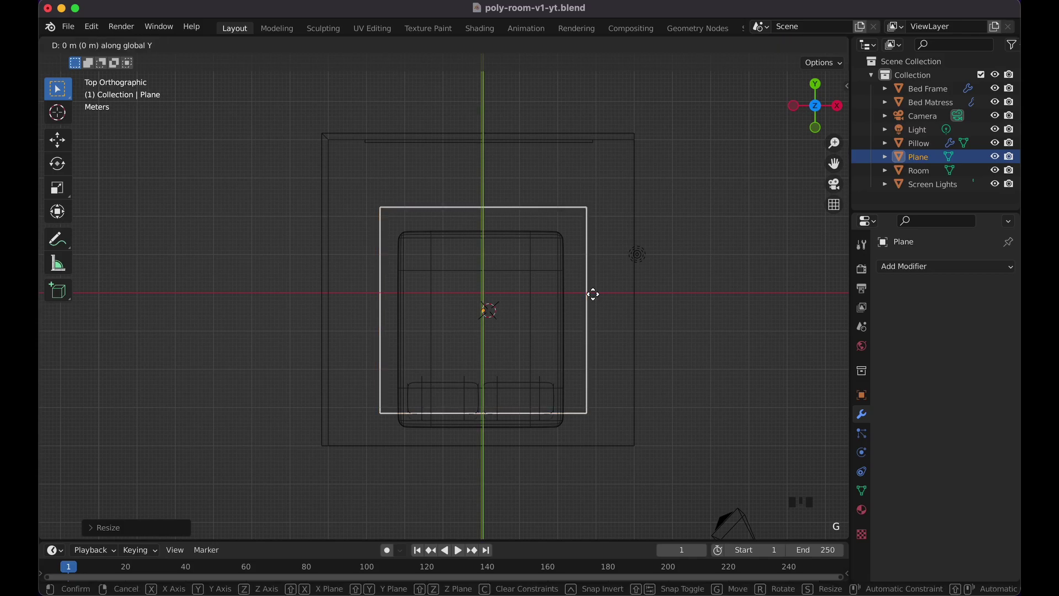
pyautogui.click(598, 290)
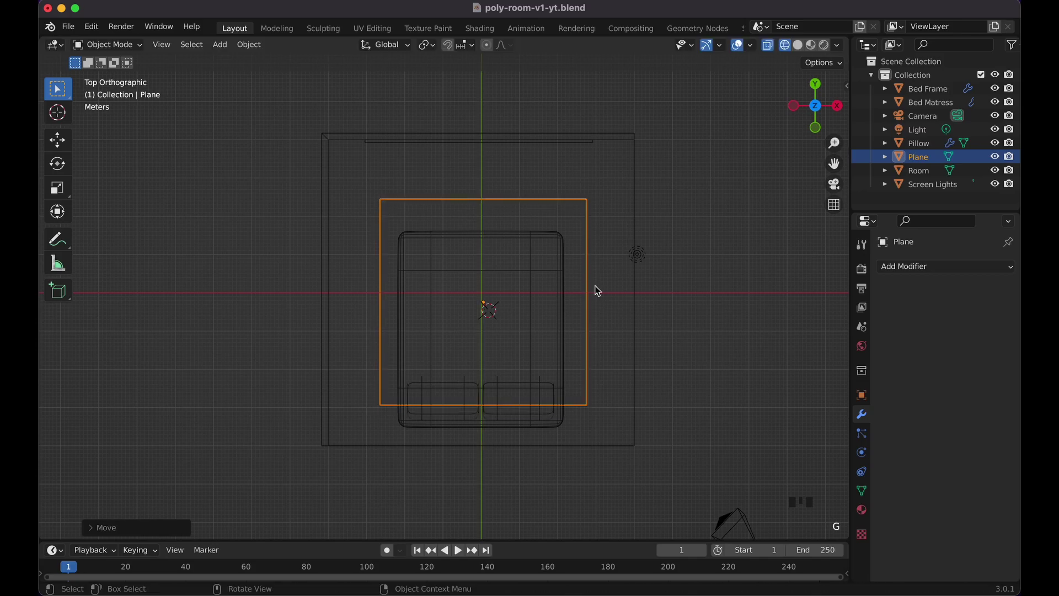
# - Widen the plane slightly along X by about 1.02 and return to solid shading in a perspective view
pyautogui.press('s')
pyautogui.press('x')
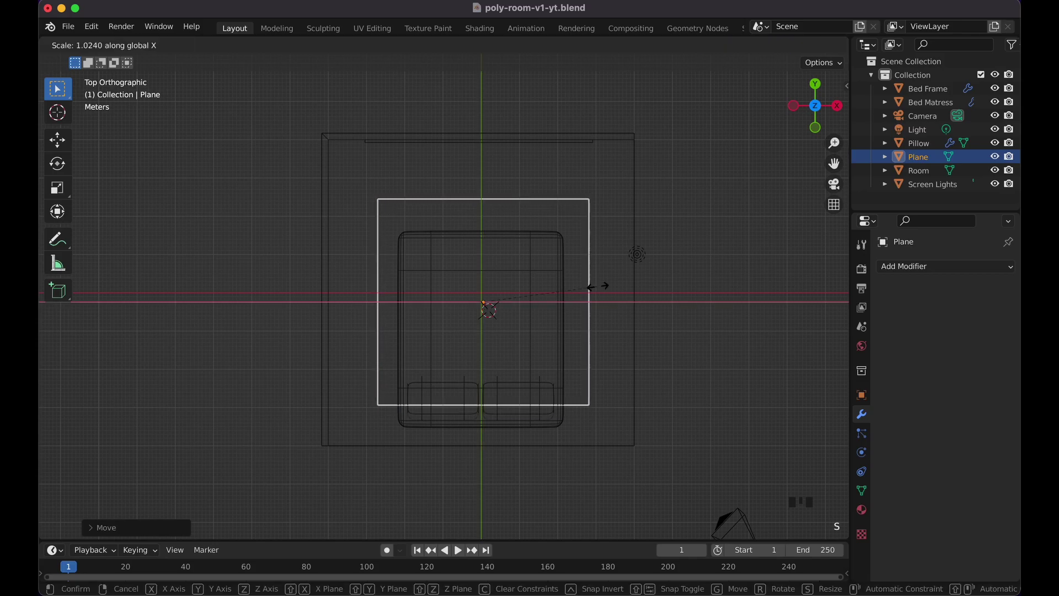
pyautogui.click(600, 291)
pyautogui.scroll(3, 601, 290)
pyautogui.scroll(5, 601, 291)
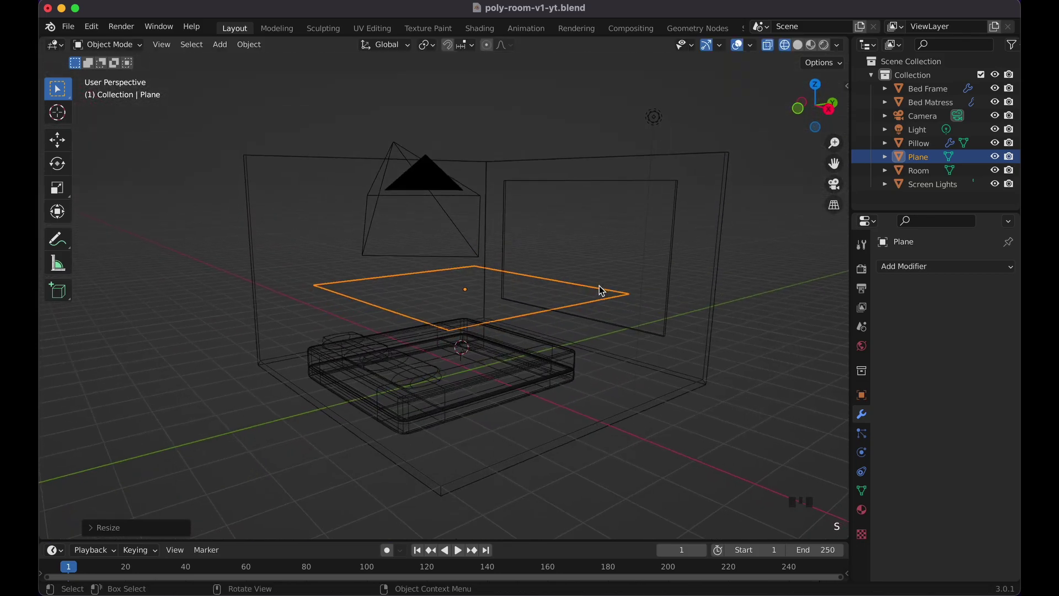
pyautogui.hotkey('shift', 'z')
pyautogui.scroll(10, 601, 290)
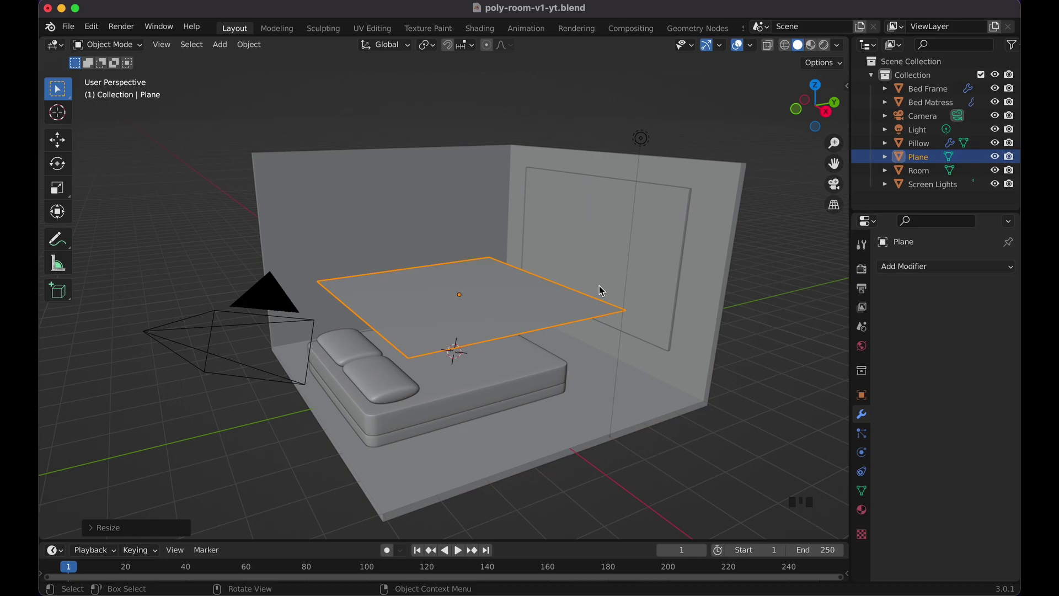
pyautogui.scroll(5, 601, 291)
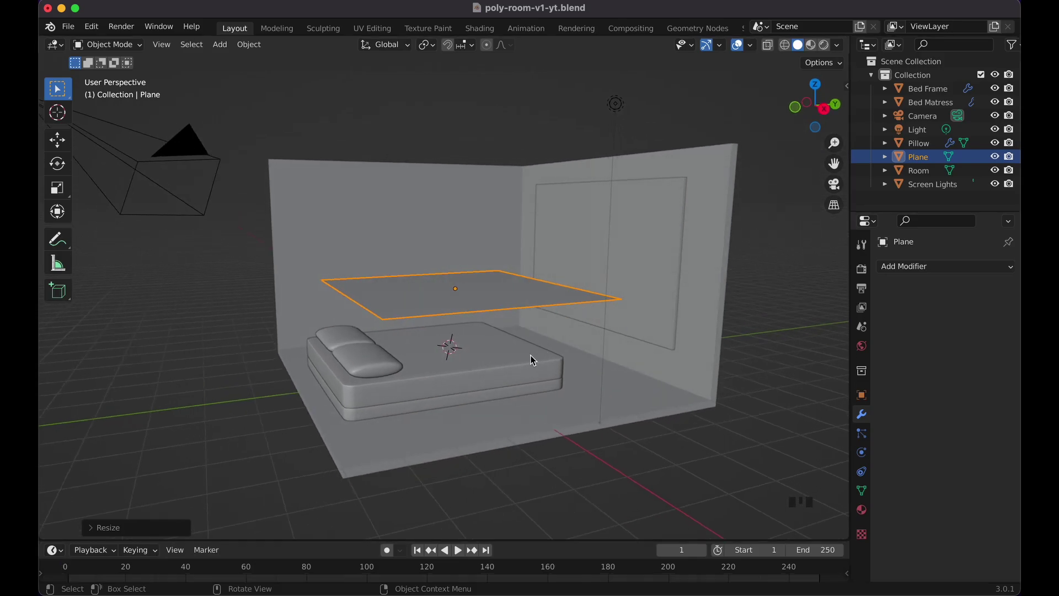
# - Add Collision physics to the bed mattress
pyautogui.click(522, 373)
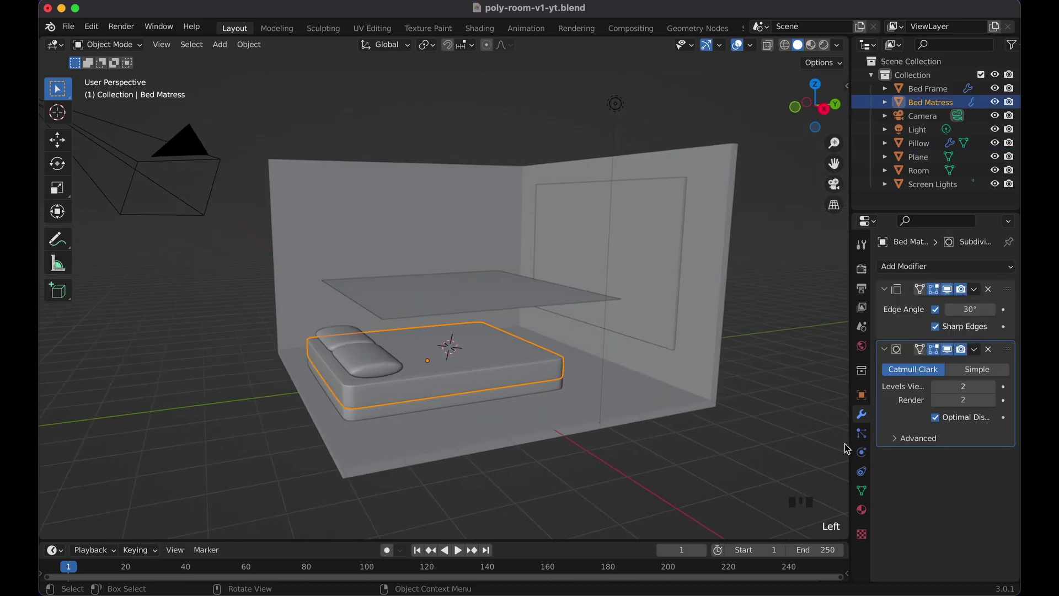
pyautogui.click(862, 455)
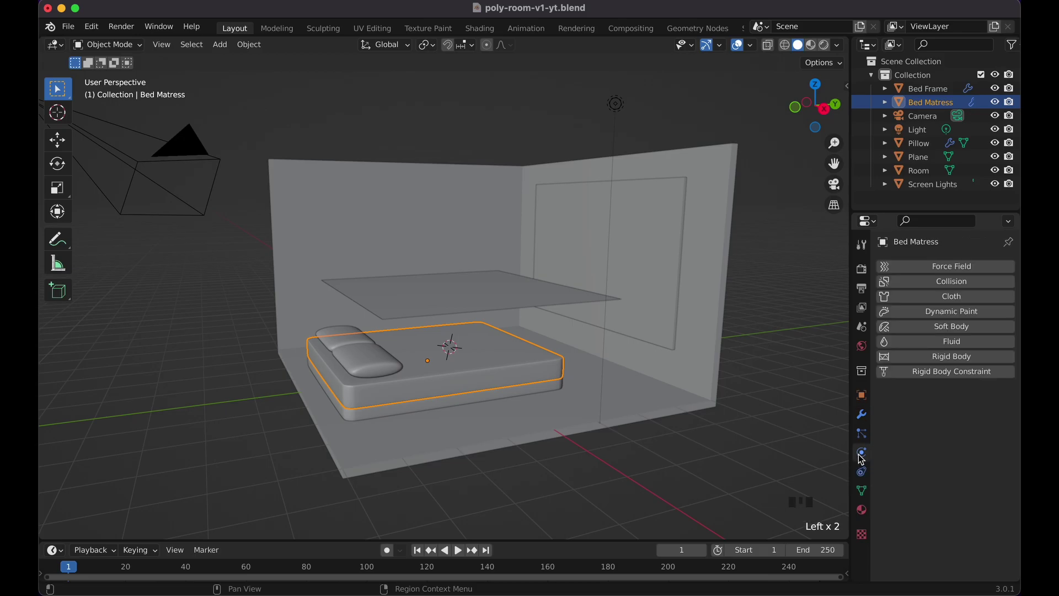
pyautogui.click(940, 284)
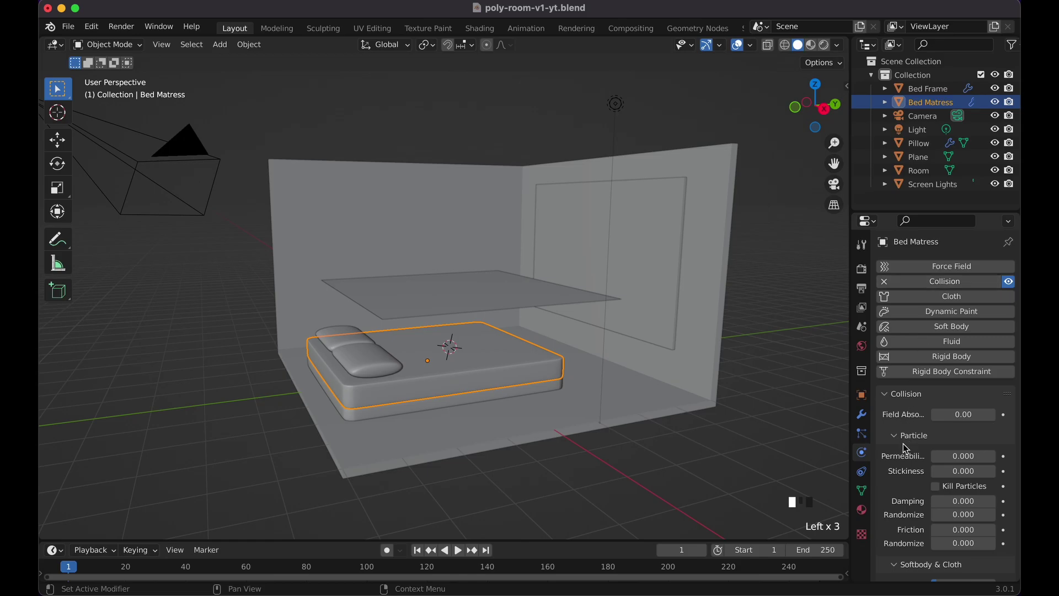
# - Disable Single Sided and set the Softbody & Cloth friction to 50 in the mattress's collision settings
pyautogui.scroll(-2, 906, 450)
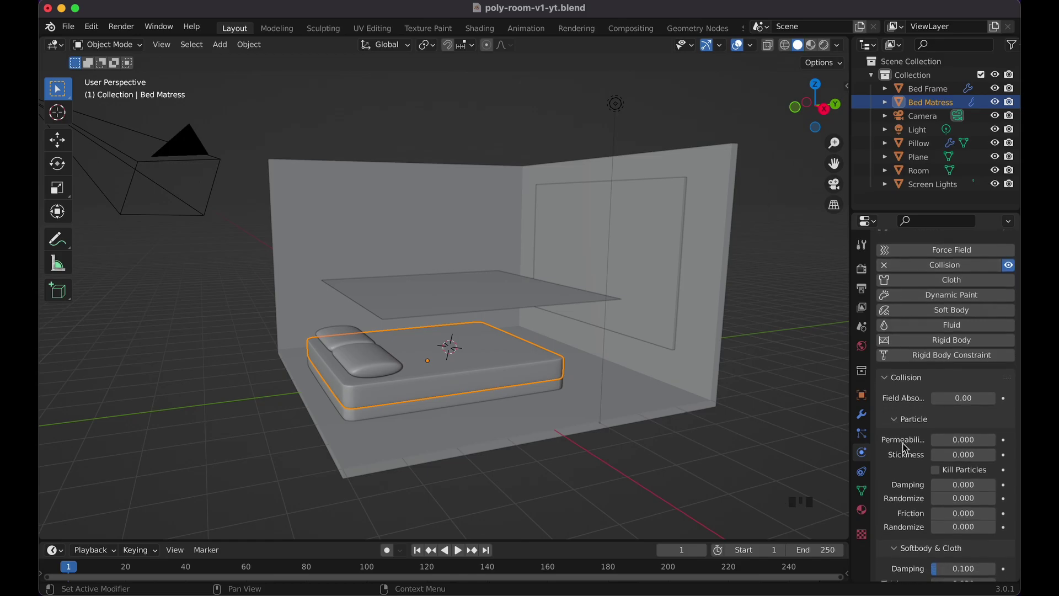
pyautogui.scroll(-4, 906, 449)
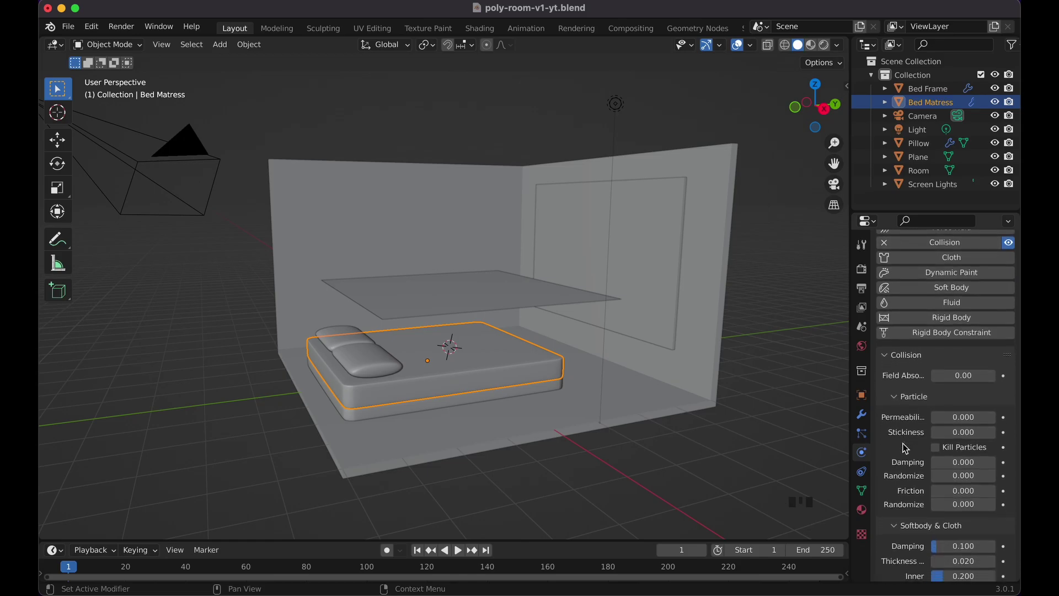
pyautogui.scroll(-2, 906, 449)
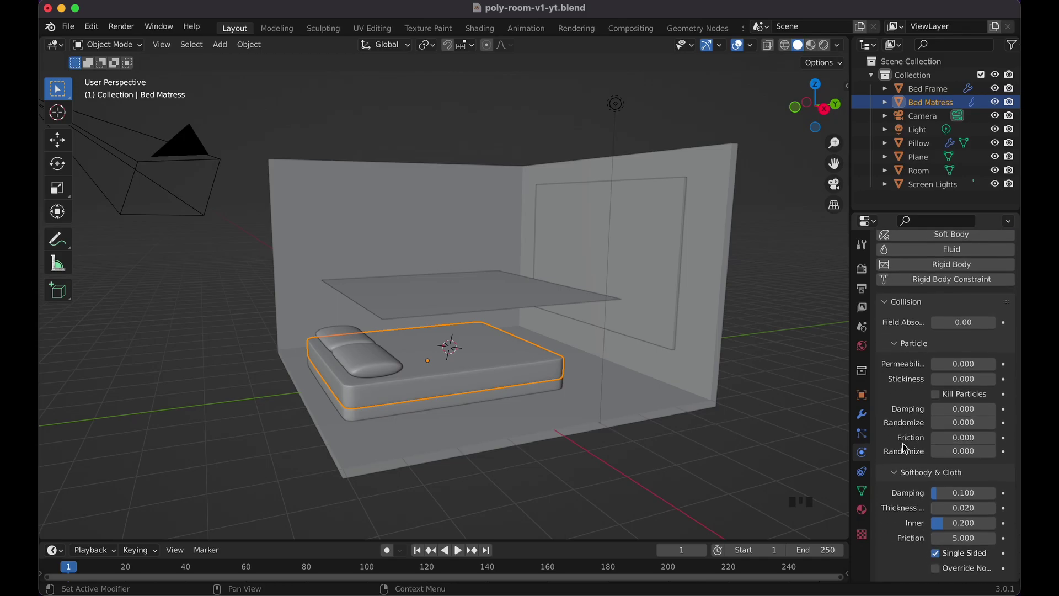
pyautogui.click(936, 554)
pyautogui.doubleClick(961, 539)
pyautogui.write('50')
pyautogui.click(896, 541)
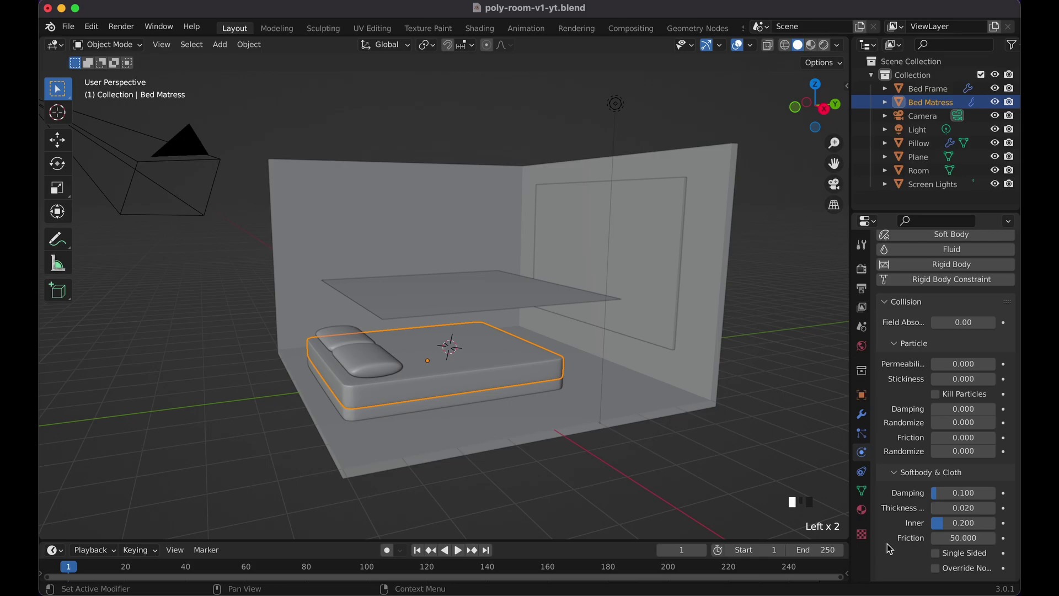
# - Rename the plane above the bed to Blanket
pyautogui.click(509, 300)
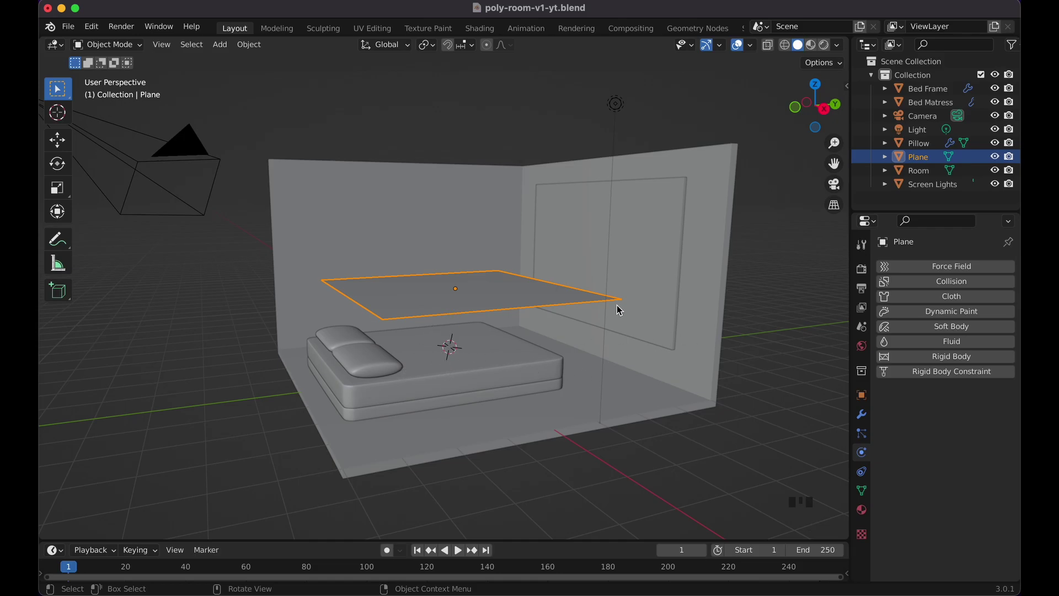
pyautogui.doubleClick(924, 157)
pyautogui.write('Bla')
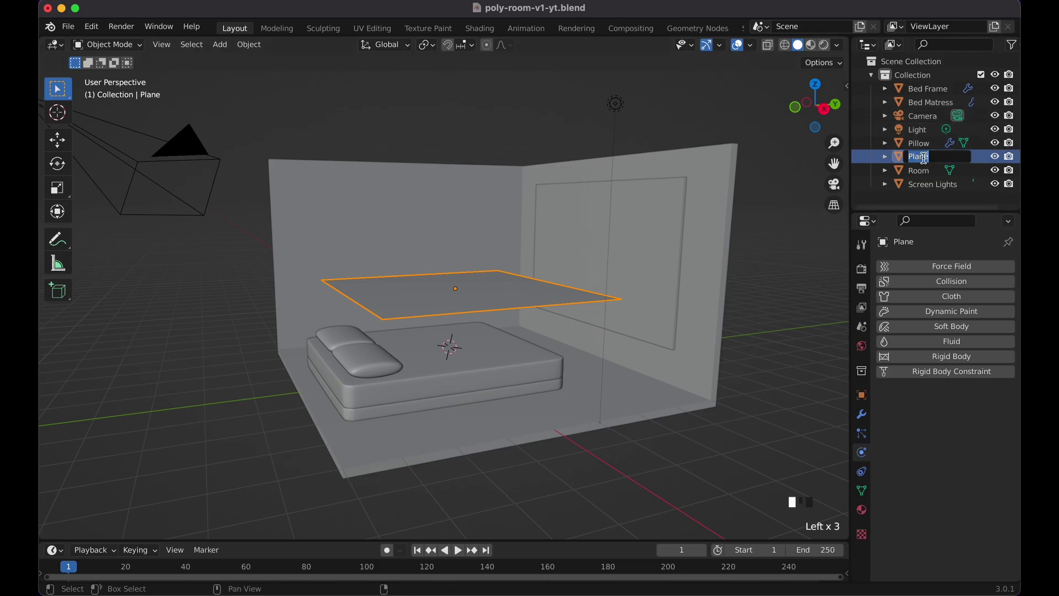
pyautogui.write('nket')
pyautogui.press('Return')
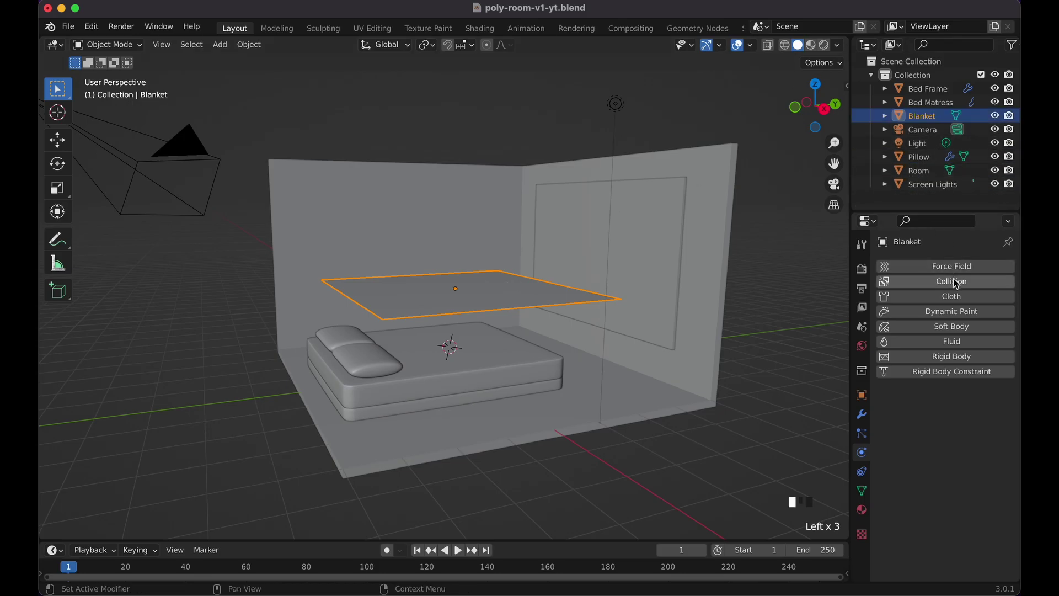
# - Add Cloth physics to the blanket and enable Self Collisions in its collision settings
pyautogui.click(957, 297)
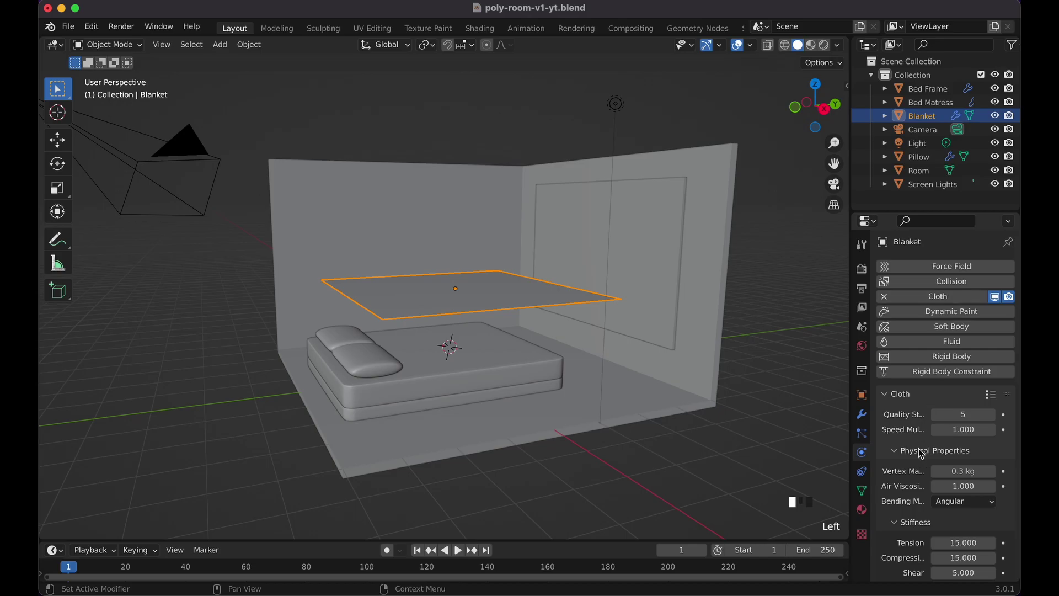
pyautogui.scroll(-10, 920, 453)
pyautogui.scroll(-7, 920, 453)
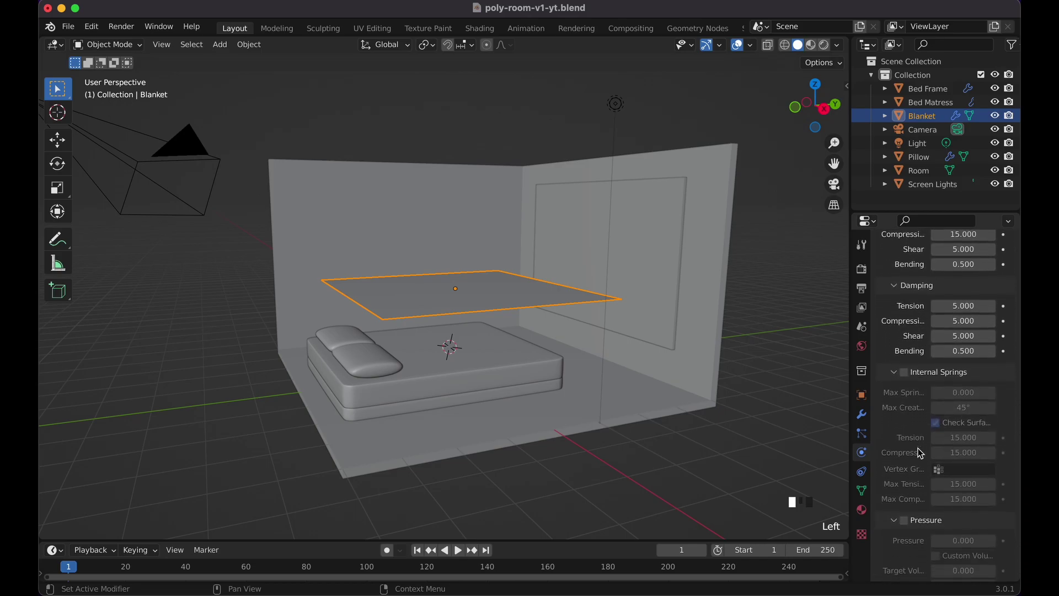
pyautogui.click(896, 537)
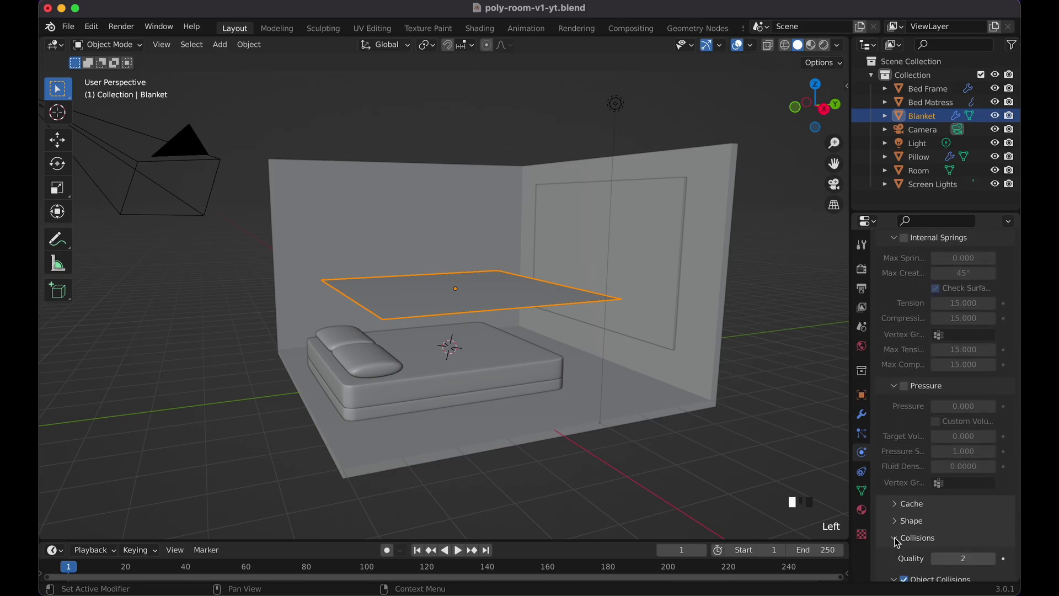
pyautogui.scroll(-8, 897, 540)
pyautogui.scroll(-1, 897, 543)
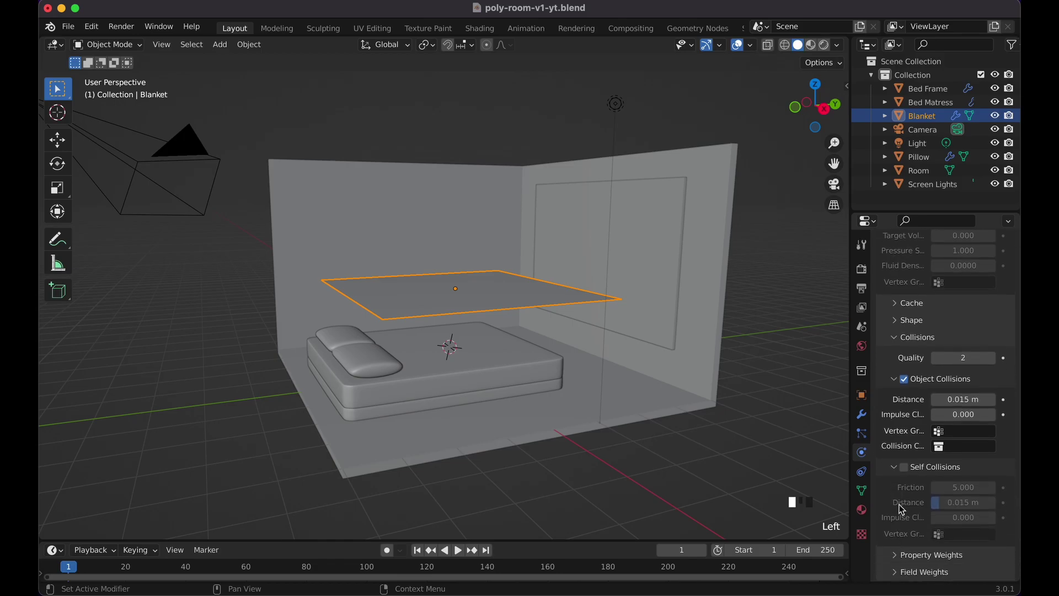
pyautogui.click(905, 469)
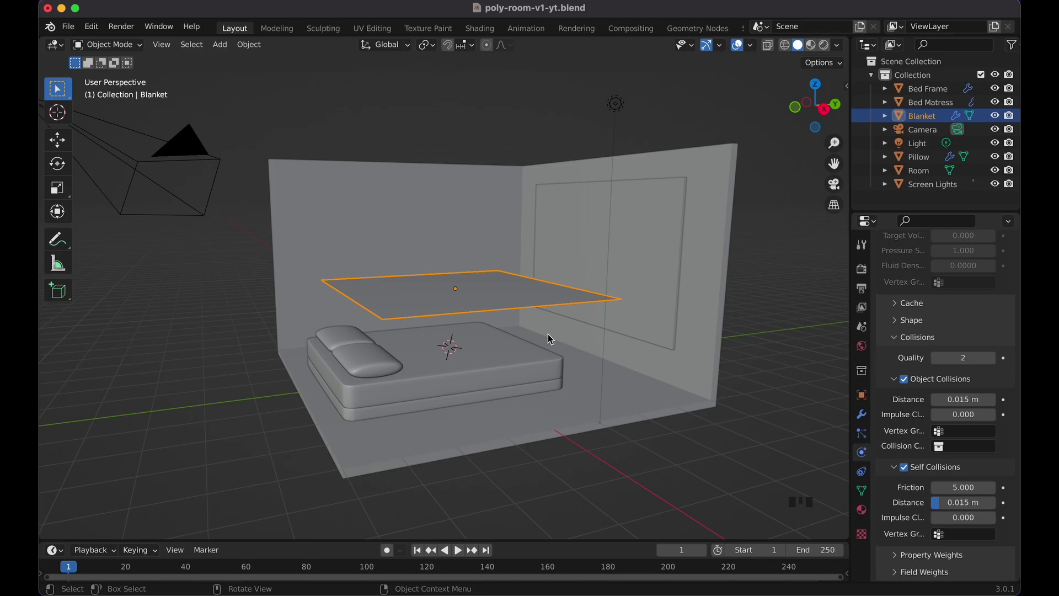
# - Enlarge the timeline area below the viewport and switch it to the Dope Sheet editor
pyautogui.click(309, 541)
pyautogui.moveTo(309, 541); pyautogui.dragTo(317, 466)
pyautogui.click(57, 480)
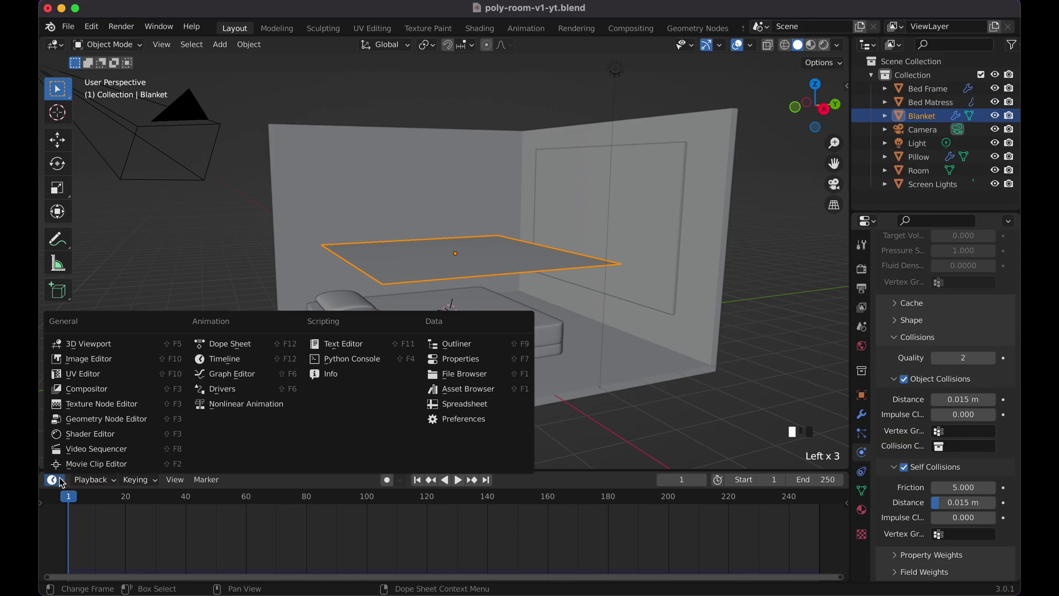
pyautogui.click(243, 345)
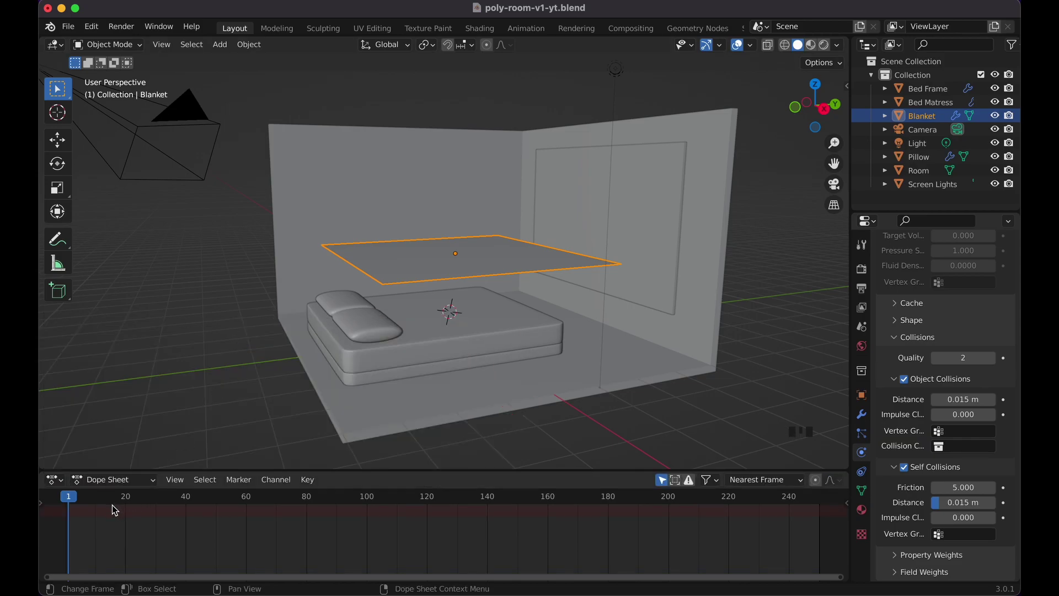
# - Play the cloth simulation briefly to check how the blanket falls, and return to frame 1
pyautogui.press('space')
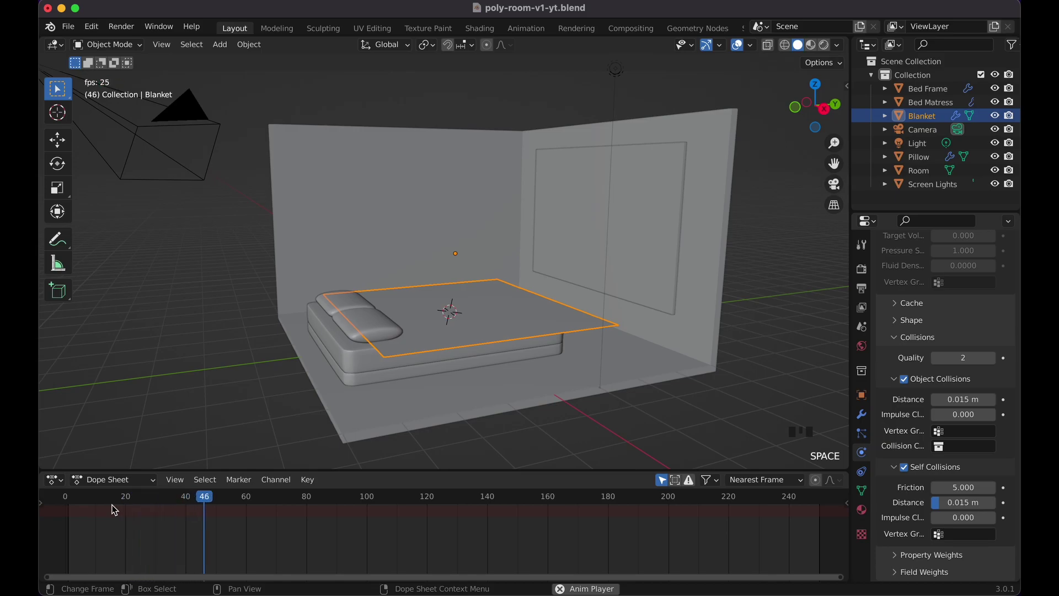
pyautogui.press('space')
pyautogui.hotkey('shift', 'Left')
pyautogui.hotkey('shift', 'Left')
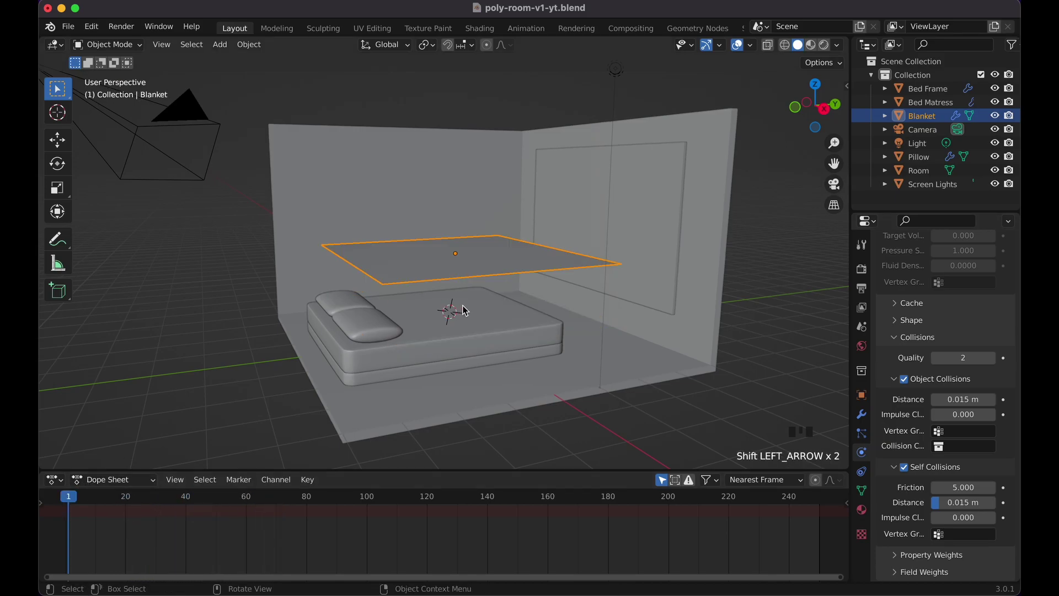
# - Subdivide the blanket's mesh in Edit Mode with 30 cuts
pyautogui.press('Tab')
pyautogui.moveTo(469, 276); pyautogui.dragTo(430, 257, button='middle')
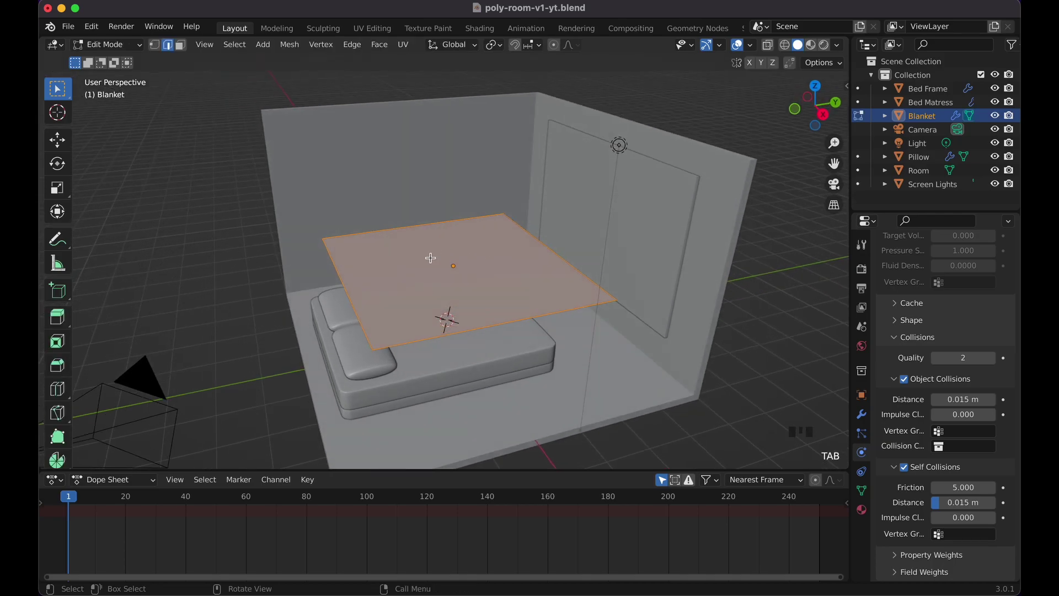
pyautogui.rightClick(462, 270)
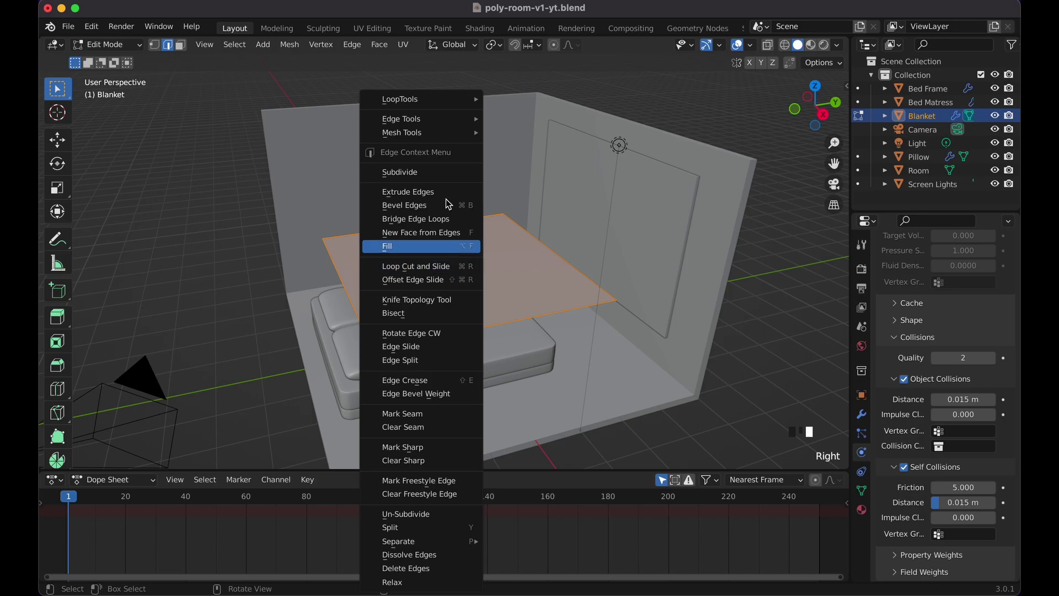
pyautogui.click(433, 174)
pyautogui.click(127, 458)
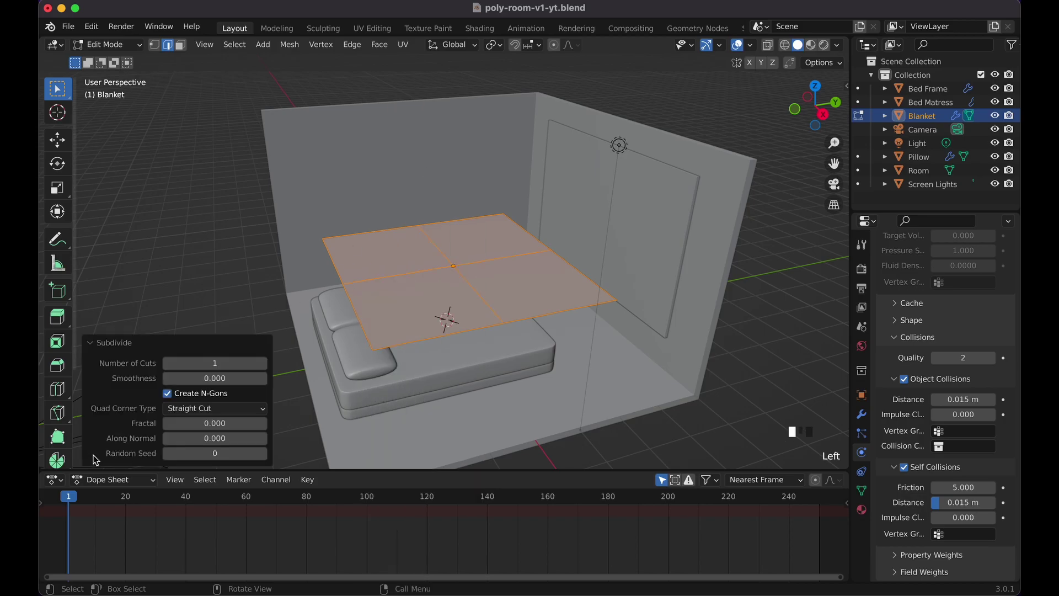
pyautogui.click(239, 364)
pyautogui.write('30')
pyautogui.press('Return')
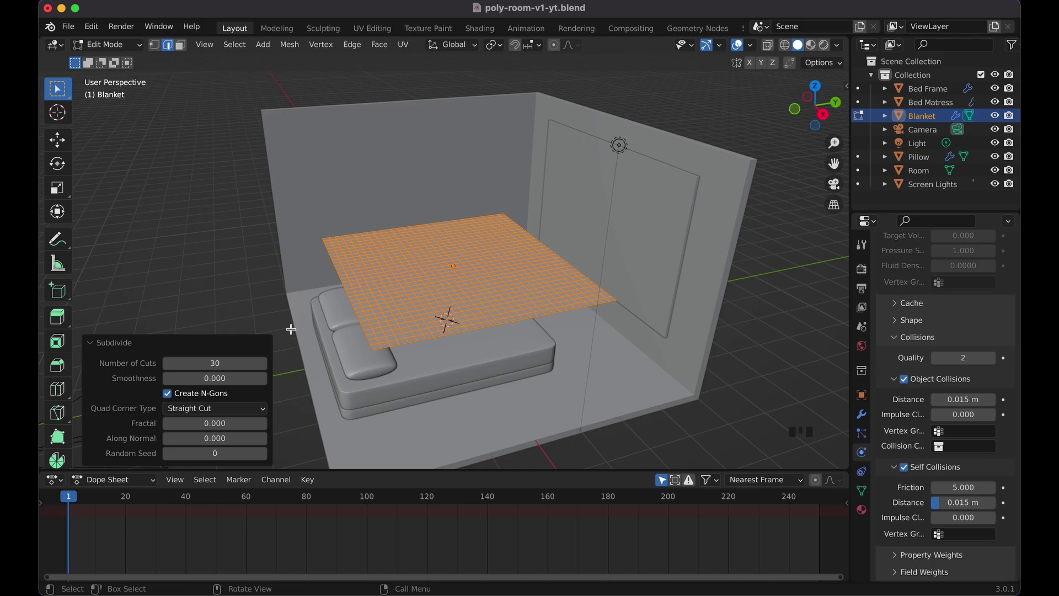
# - Raise the blanket's subdivision to 35 cuts, deselect the mesh and return to Object Mode
pyautogui.click(240, 363)
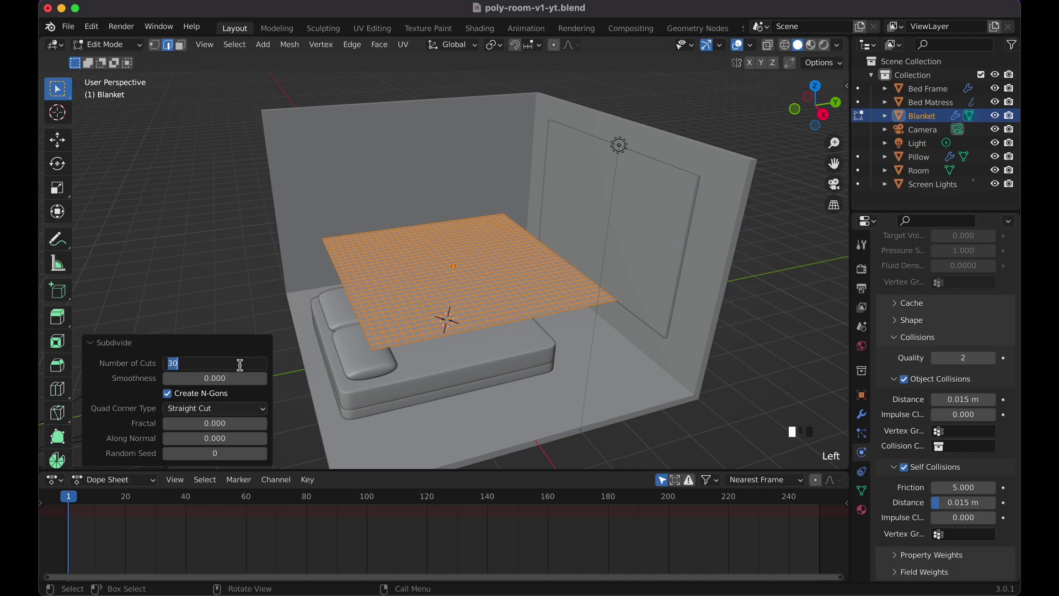
pyautogui.write('35')
pyautogui.press('Return')
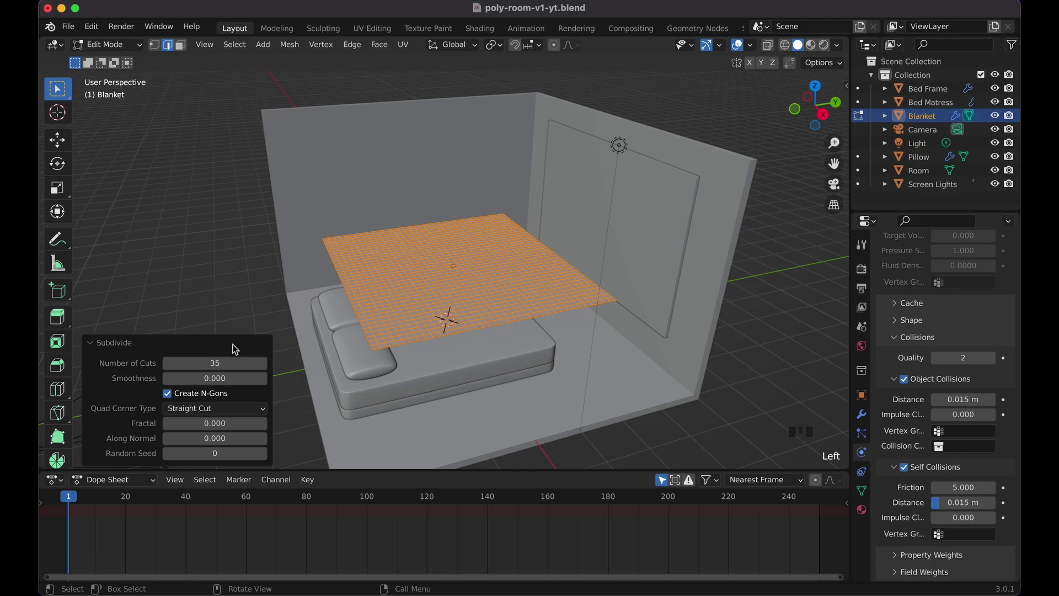
pyautogui.click(254, 309)
pyautogui.scroll(5, 253, 309)
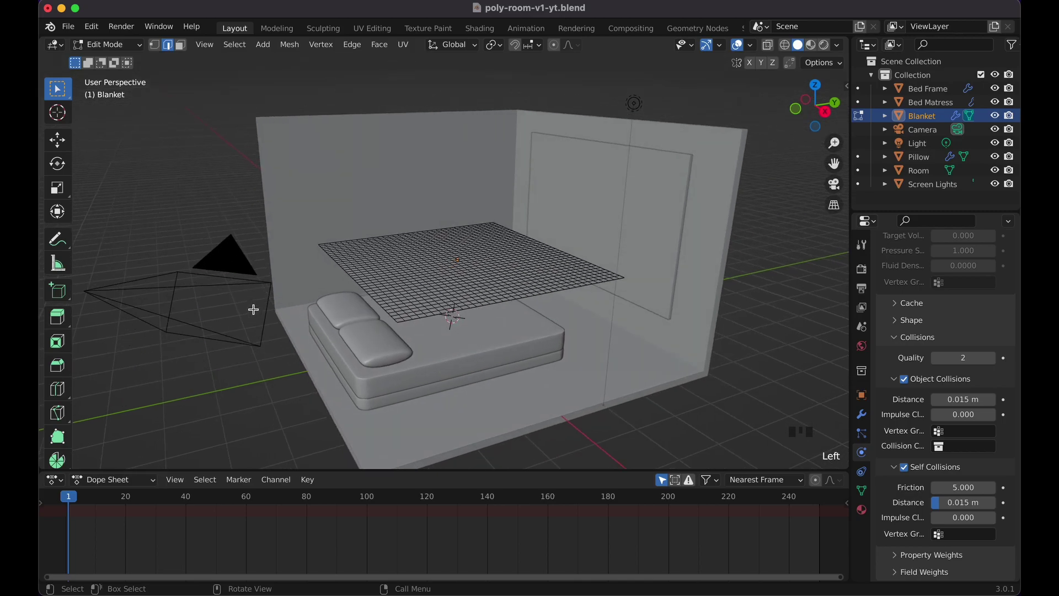
pyautogui.press('Tab')
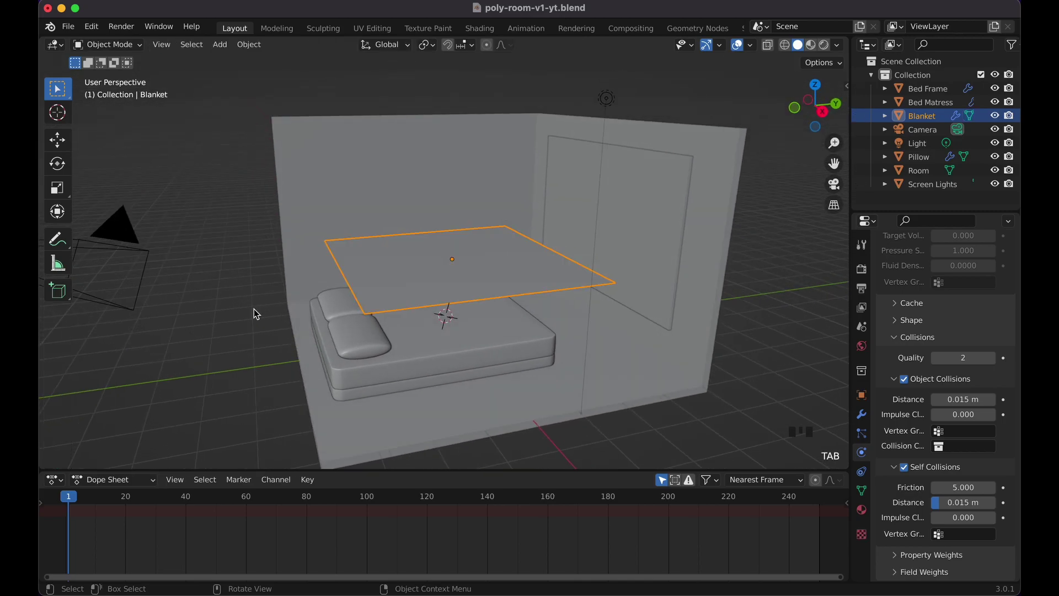
# - Run the cloth simulation to drape the blanket over the bed and pause at frame 87
pyautogui.press('space')
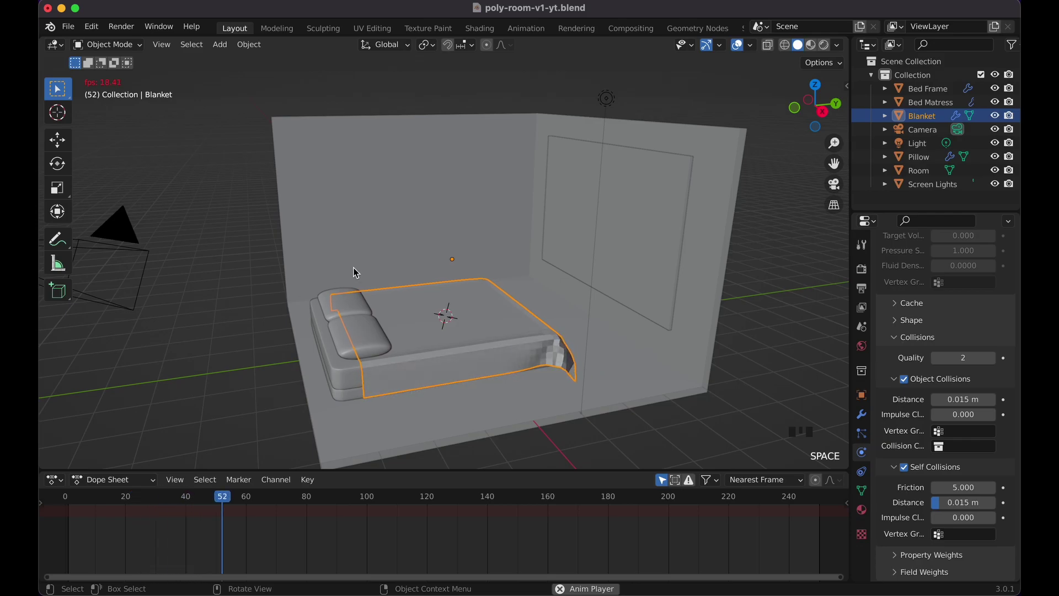
pyautogui.hscroll(10, 360, 266)
pyautogui.hscroll(10, 359, 265)
pyautogui.press('space')
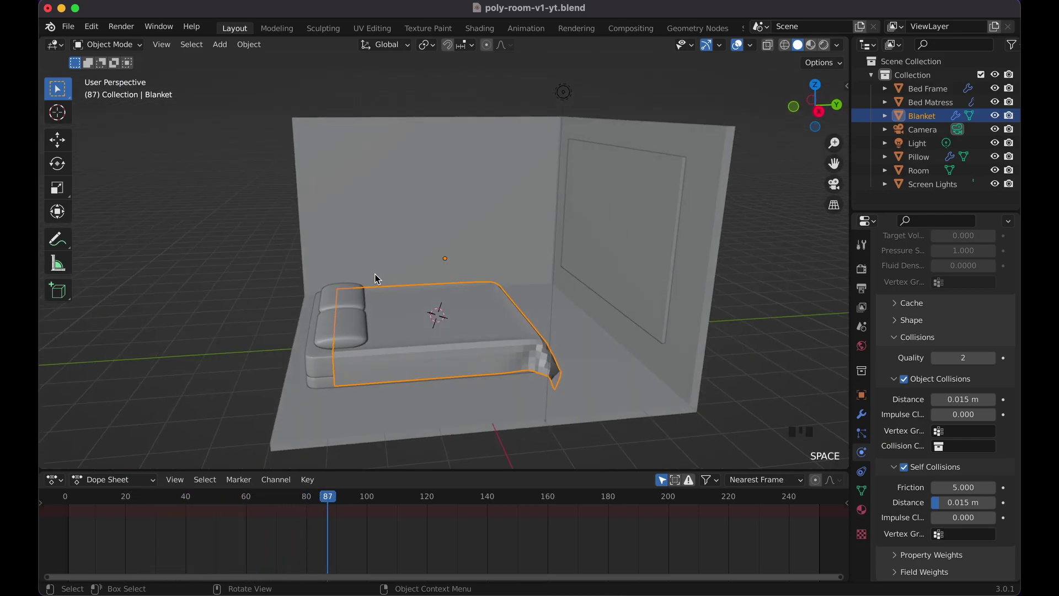
# - Apply smooth shading to the draped blanket and inspect it from above
pyautogui.rightClick(437, 349)
pyautogui.click(435, 345)
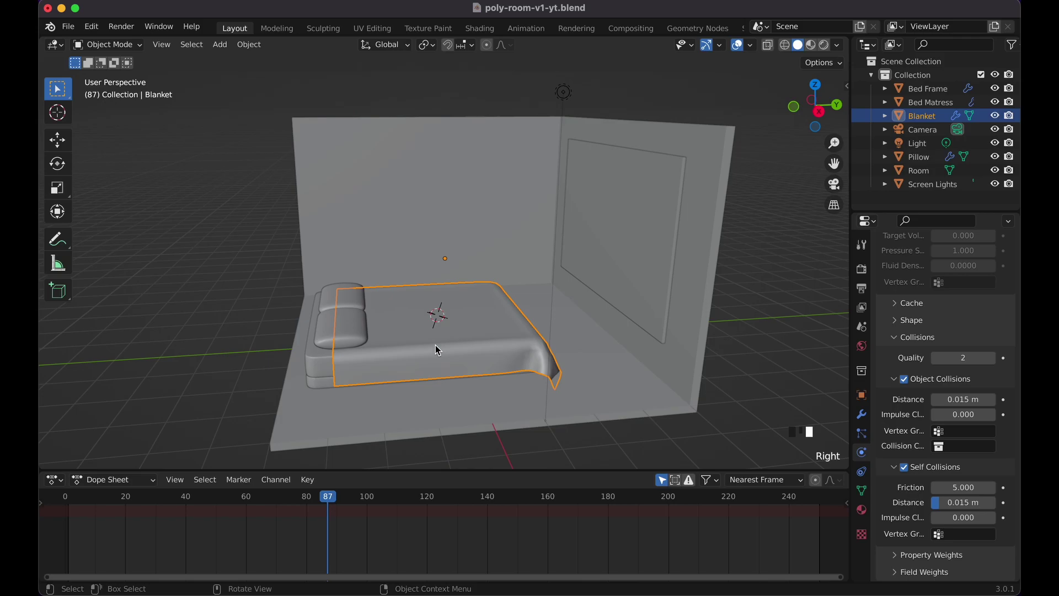
pyautogui.hscroll(10, 435, 346)
pyautogui.hscroll(10, 435, 345)
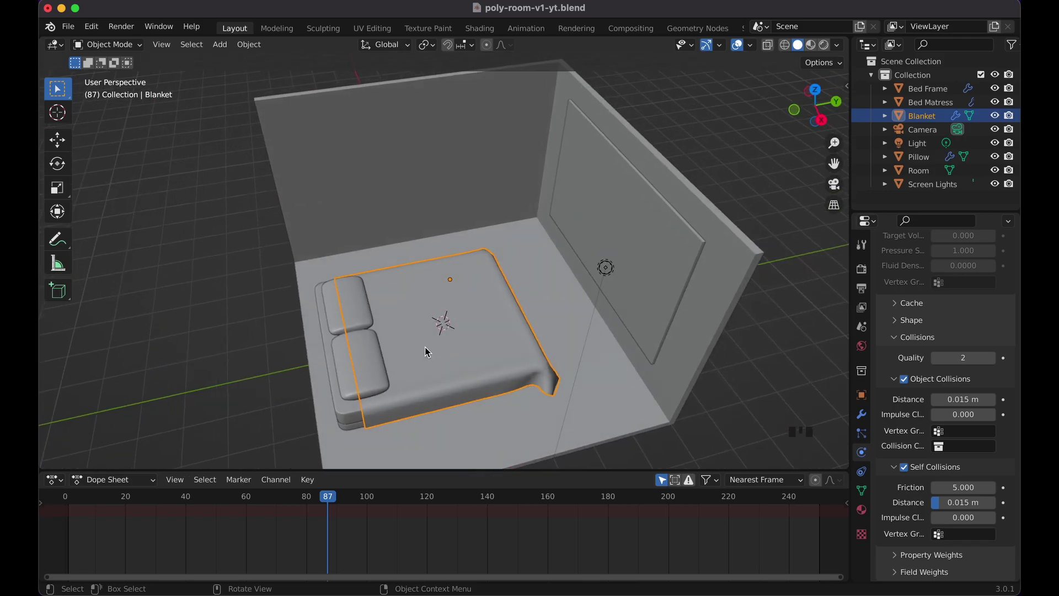
# - Add Collision physics to the pillows
pyautogui.click(370, 374)
pyautogui.hscroll(3, 367, 375)
pyautogui.hscroll(5, 367, 375)
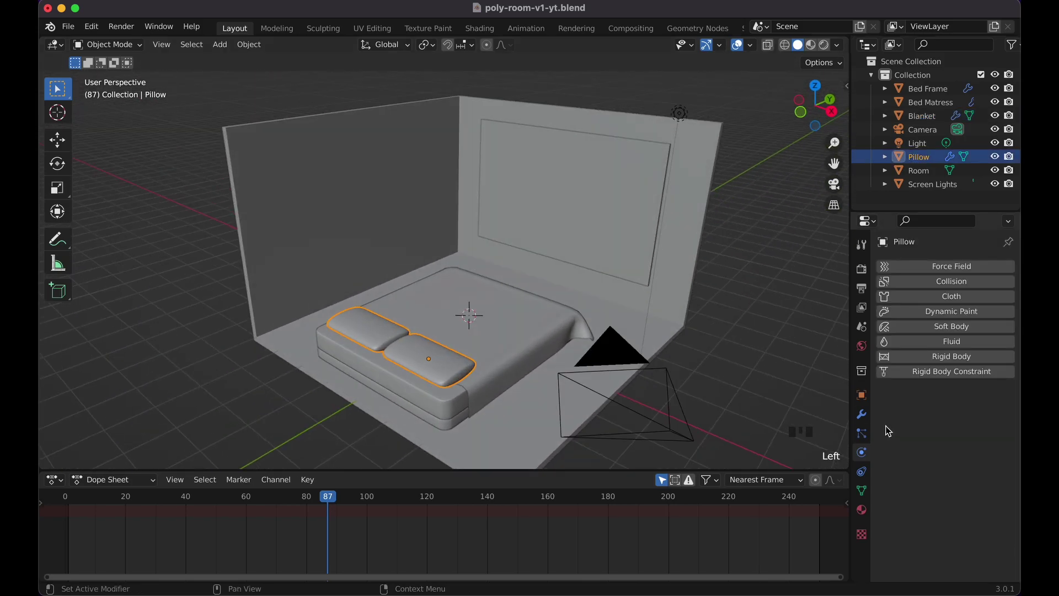
pyautogui.click(950, 288)
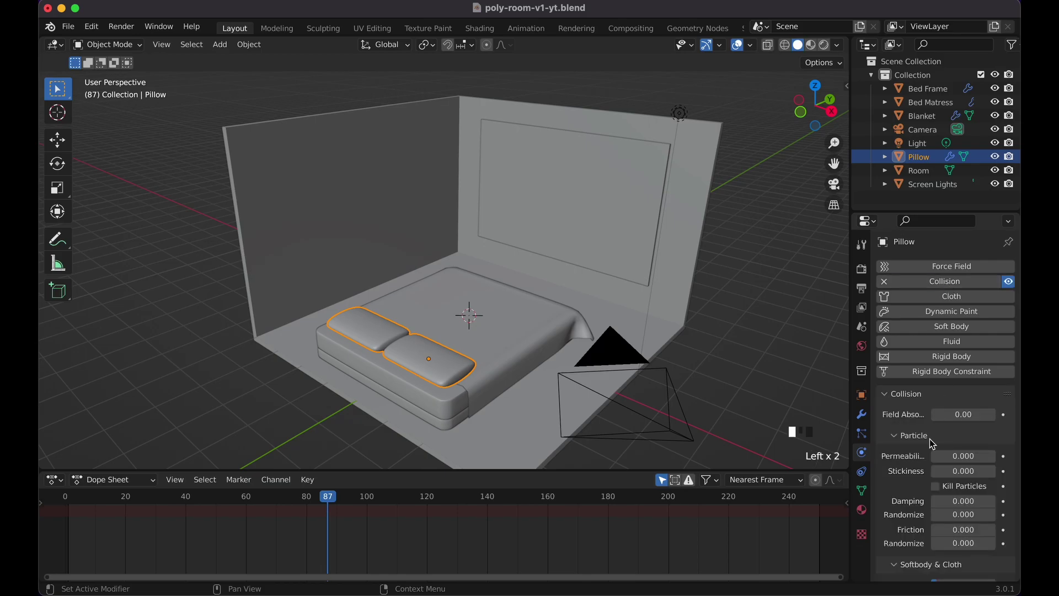
# - Disable Single Sided and set the Softbody & Cloth friction to 50 in the pillows' collision settings
pyautogui.scroll(-4, 932, 441)
pyautogui.click(962, 538)
pyautogui.write('50')
pyautogui.press('Return')
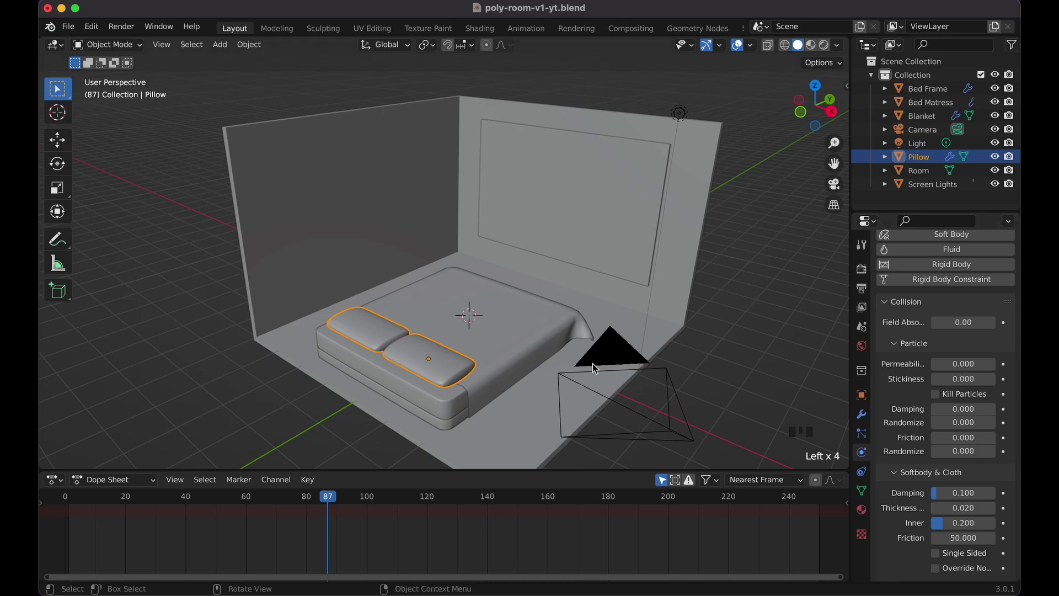
pyautogui.hscroll(5, 592, 365)
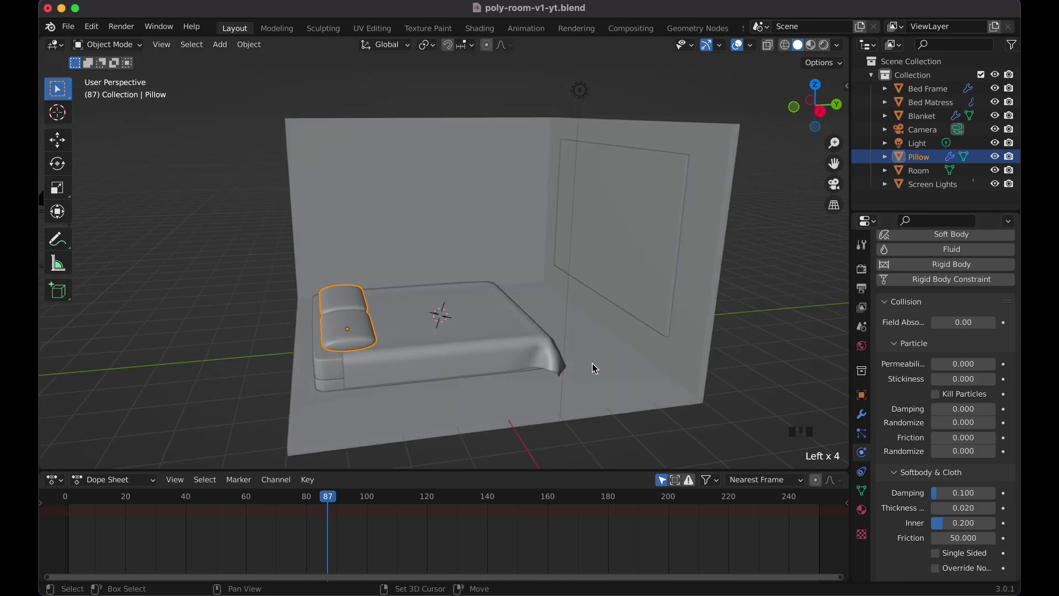
# - Rerun the cloth simulation from frame 1 with the pillows as colliders, pause it at frame 99 and save the file
pyautogui.hotkey('shift', 'Left')
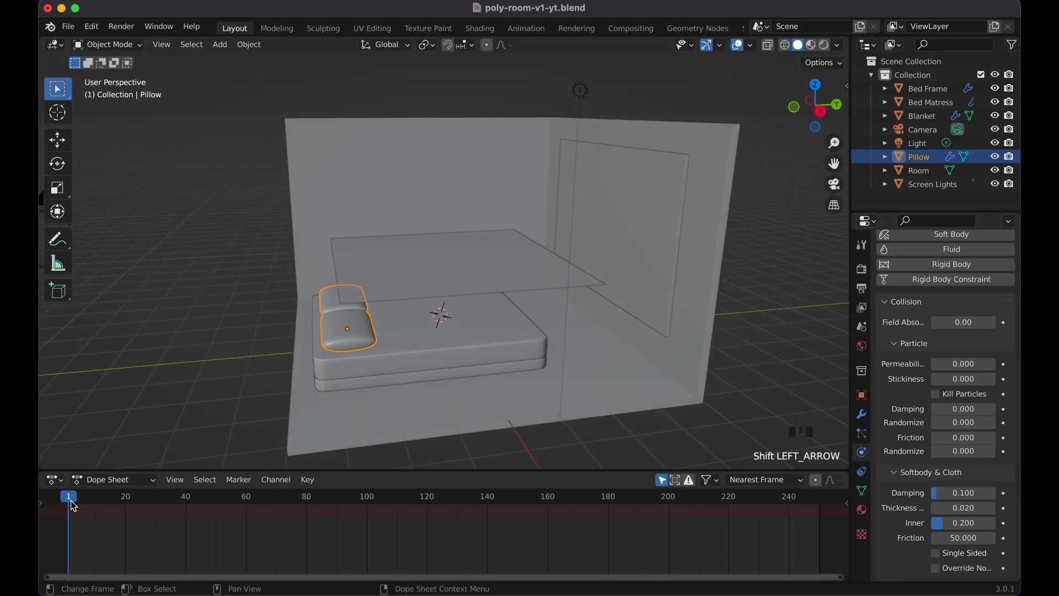
pyautogui.scroll(-5, 378, 313)
pyautogui.press('space')
pyautogui.hscroll(2, 377, 311)
pyautogui.hscroll(5, 377, 311)
pyautogui.click(234, 317)
pyautogui.scroll(-3, 235, 319)
pyautogui.hscroll(5, 235, 318)
pyautogui.scroll(4, 235, 319)
pyautogui.hscroll(5, 233, 313)
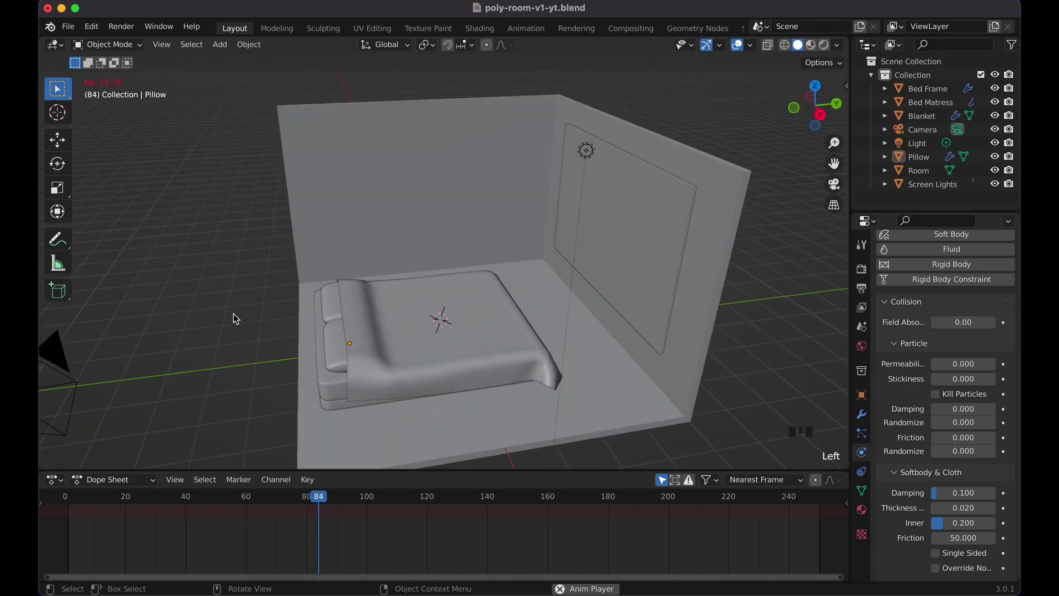
pyautogui.hscroll(-4, 234, 313)
pyautogui.press('space')
pyautogui.press('super+s')
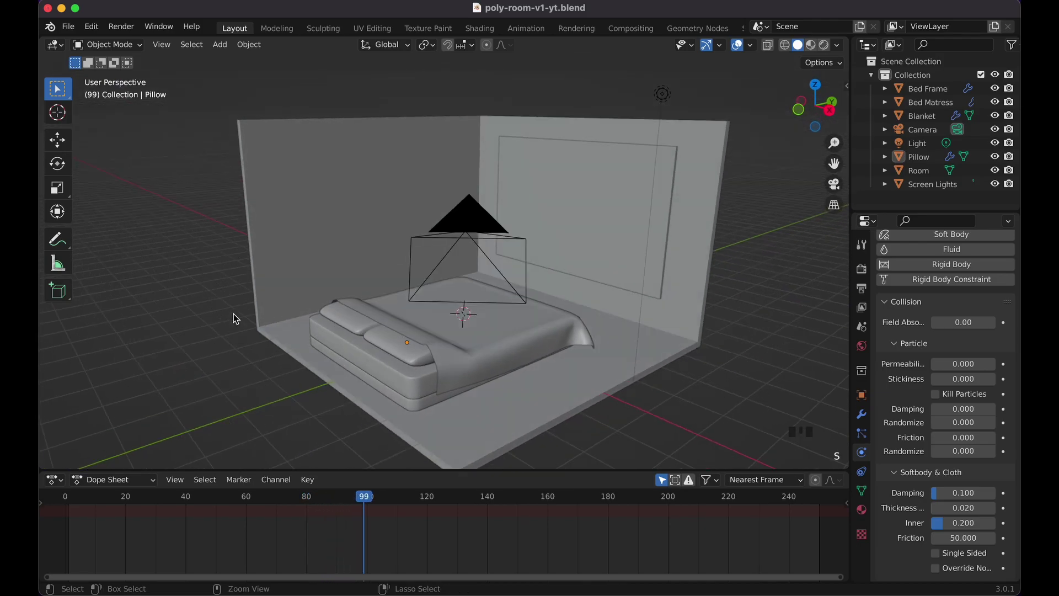
# - Select the blanket and examine how it drapes over the pillows and mattress from several angles
pyautogui.hscroll(5, 464, 329)
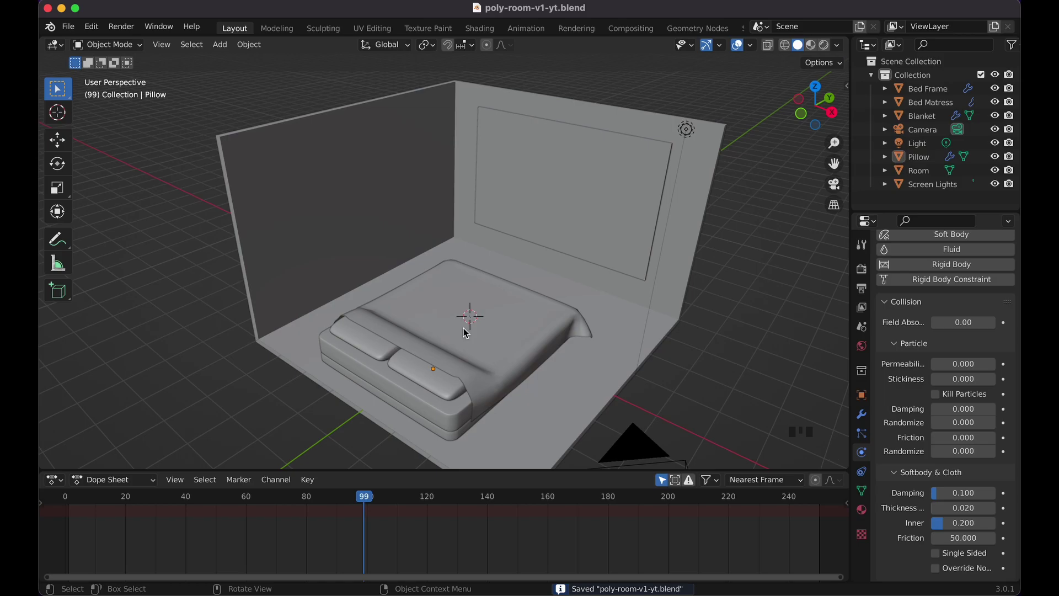
pyautogui.hscroll(10, 463, 327)
pyautogui.hscroll(2, 463, 328)
pyautogui.hscroll(3, 463, 327)
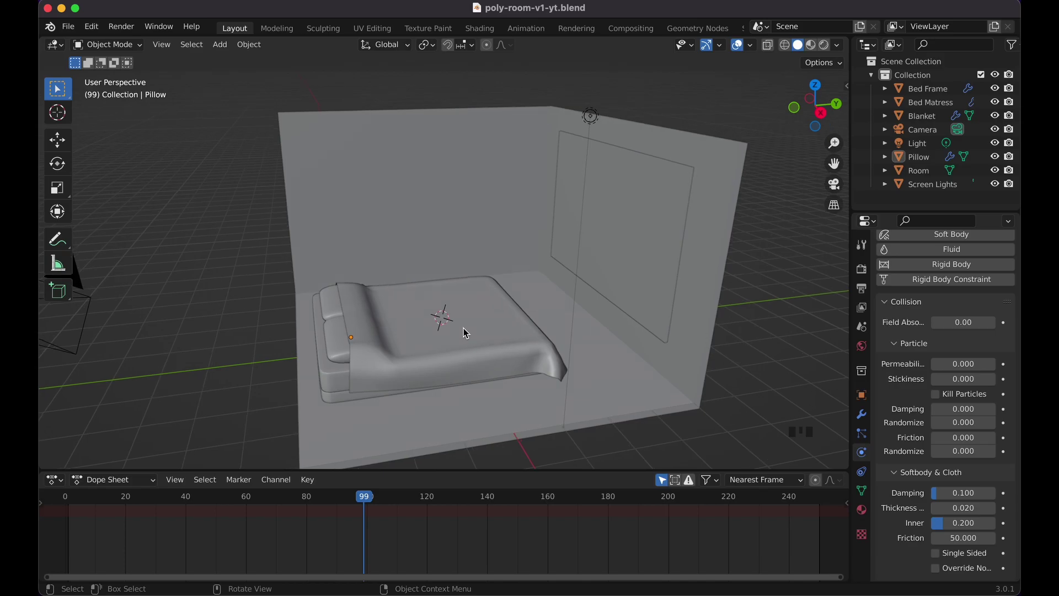
pyautogui.click(484, 328)
pyautogui.hscroll(5, 485, 331)
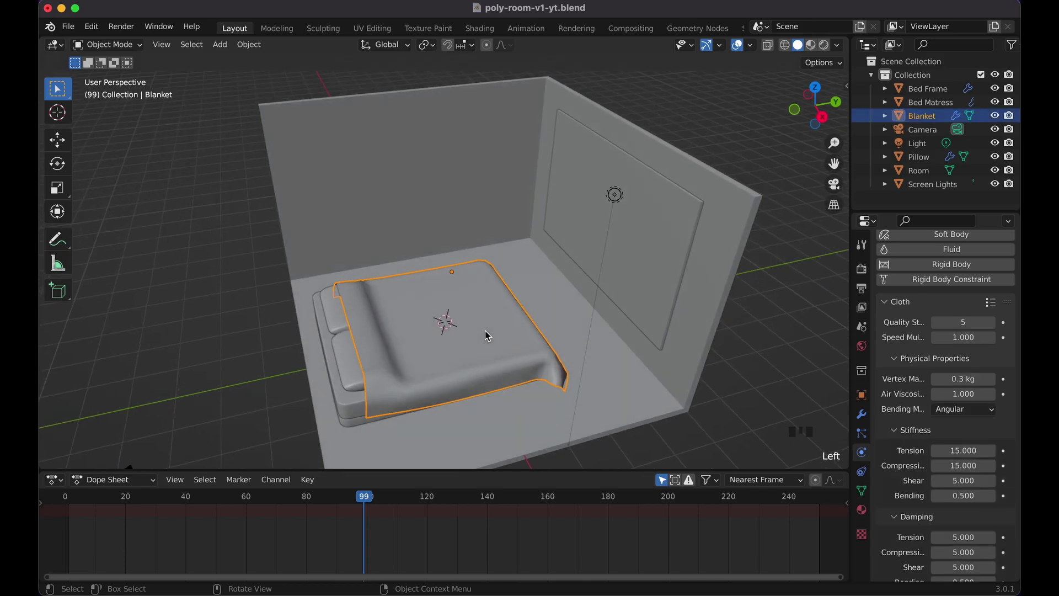
pyautogui.scroll(5, 485, 329)
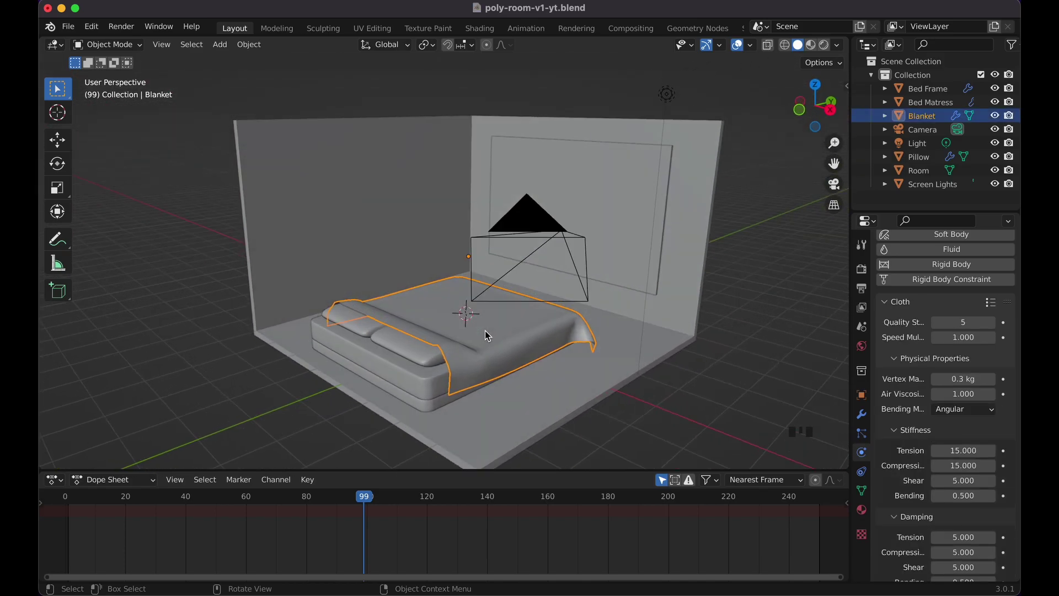
pyautogui.hscroll(-5, 484, 329)
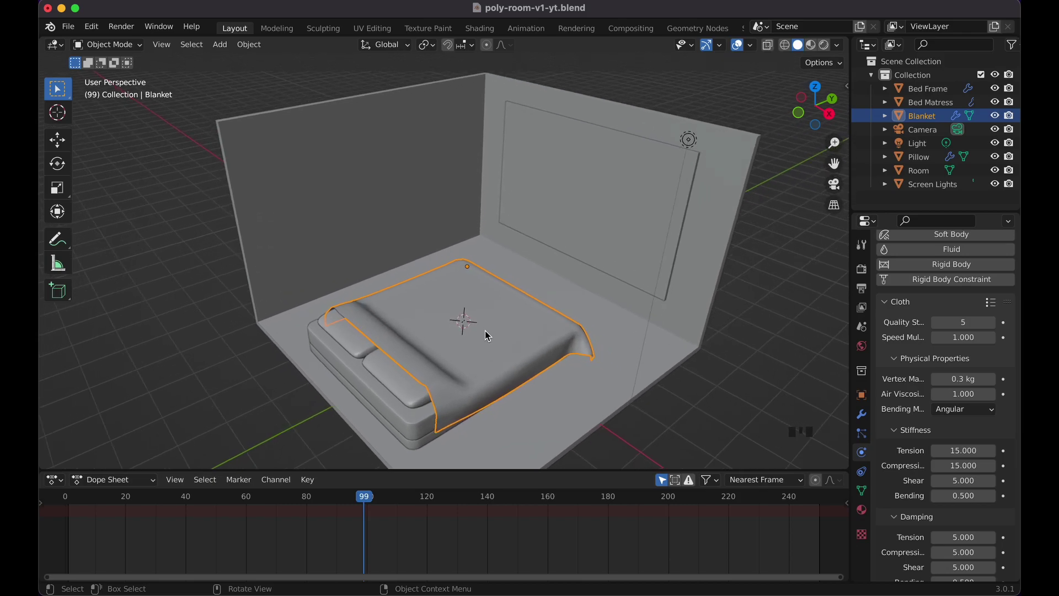
pyautogui.hscroll(-5, 485, 330)
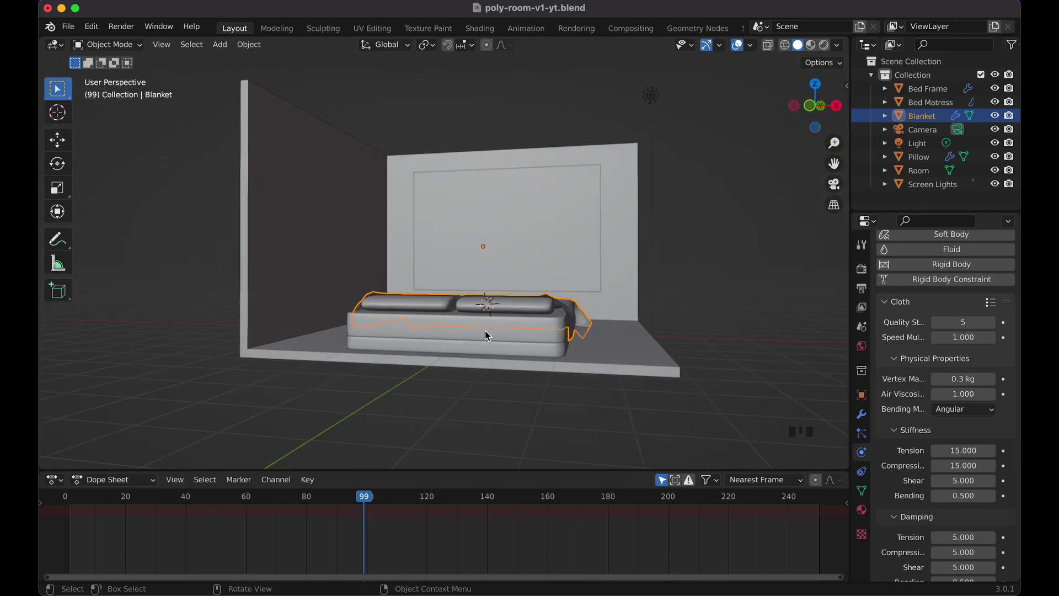
pyautogui.scroll(-5, 485, 329)
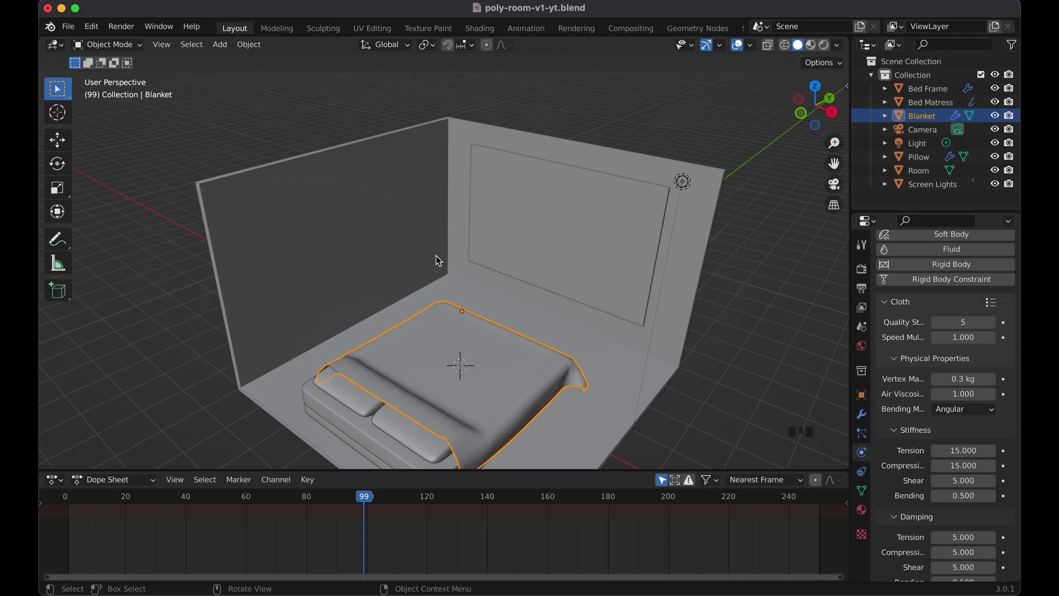
# - Review the mesh types available to add, and check in the add-on preferences that Add Mesh: Extra Objects is enabled by searching "extra"
pyautogui.hotkey('shift', 'a')
pyautogui.moveTo(438, 259)
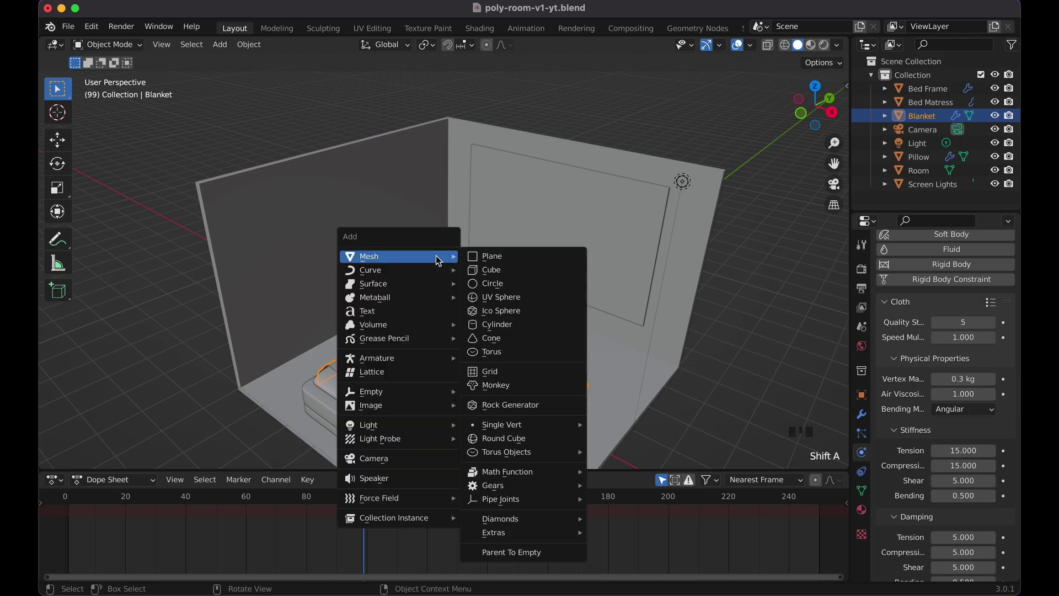
pyautogui.moveTo(520, 533)
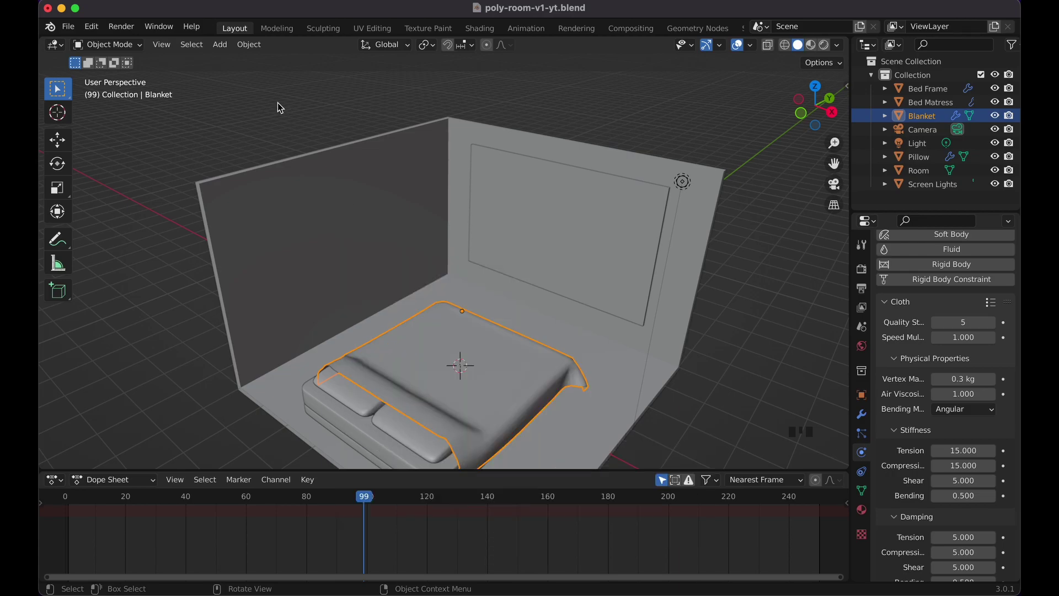
pyautogui.click(91, 27)
pyautogui.click(156, 220)
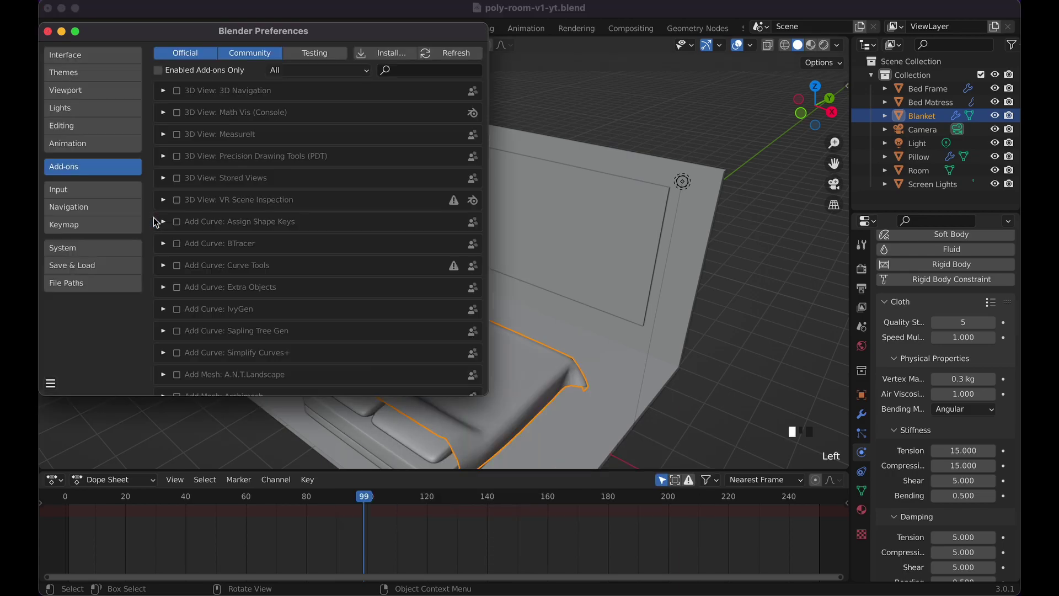
pyautogui.write('extra')
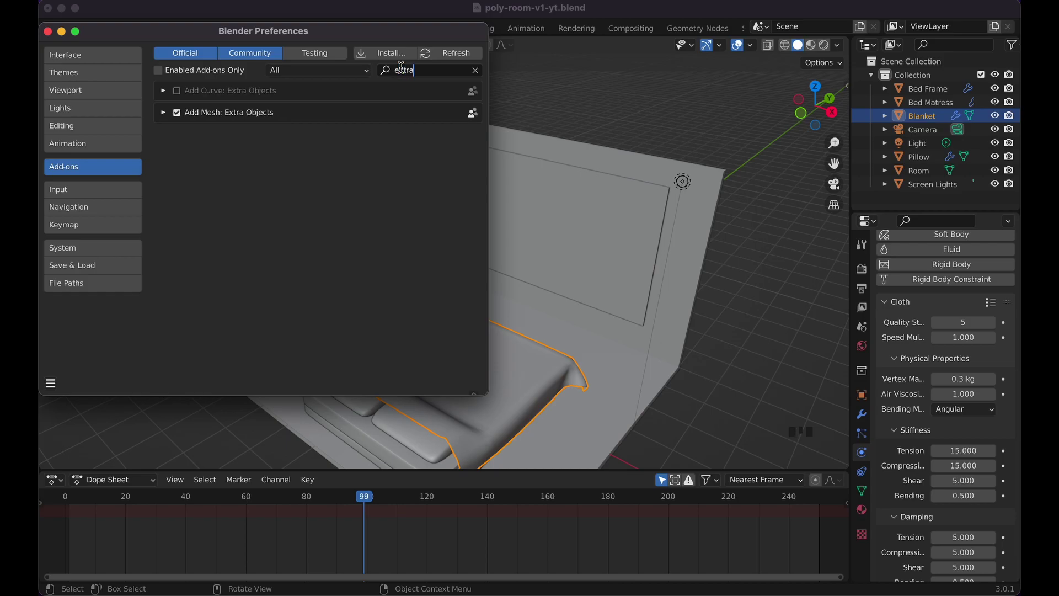
pyautogui.click(188, 117)
pyautogui.click(47, 31)
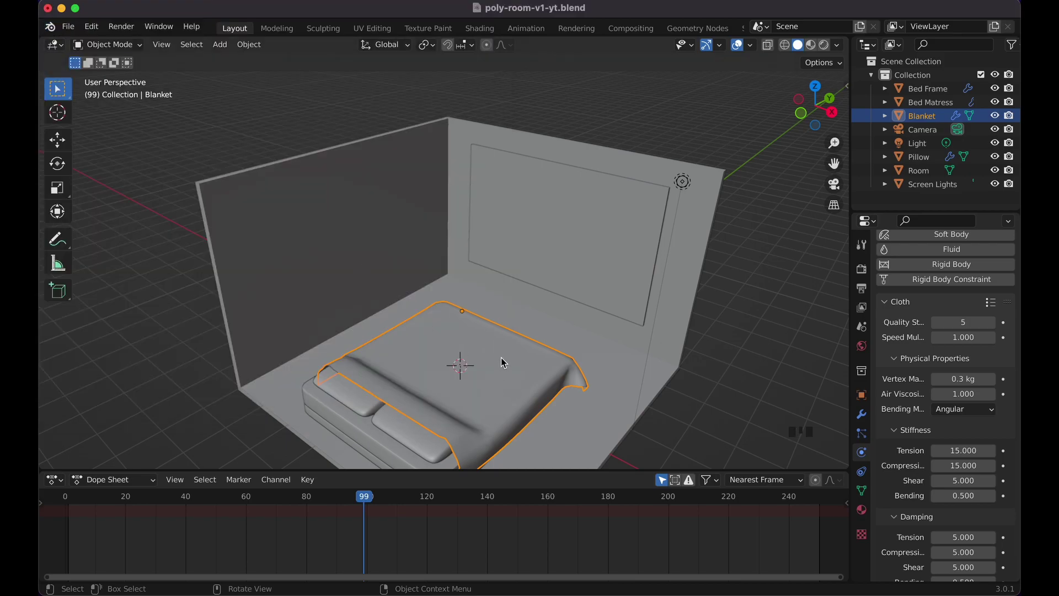
# - Select the room and start adding a new object to the scene
pyautogui.click(523, 319)
pyautogui.hotkey('shift', 'a')
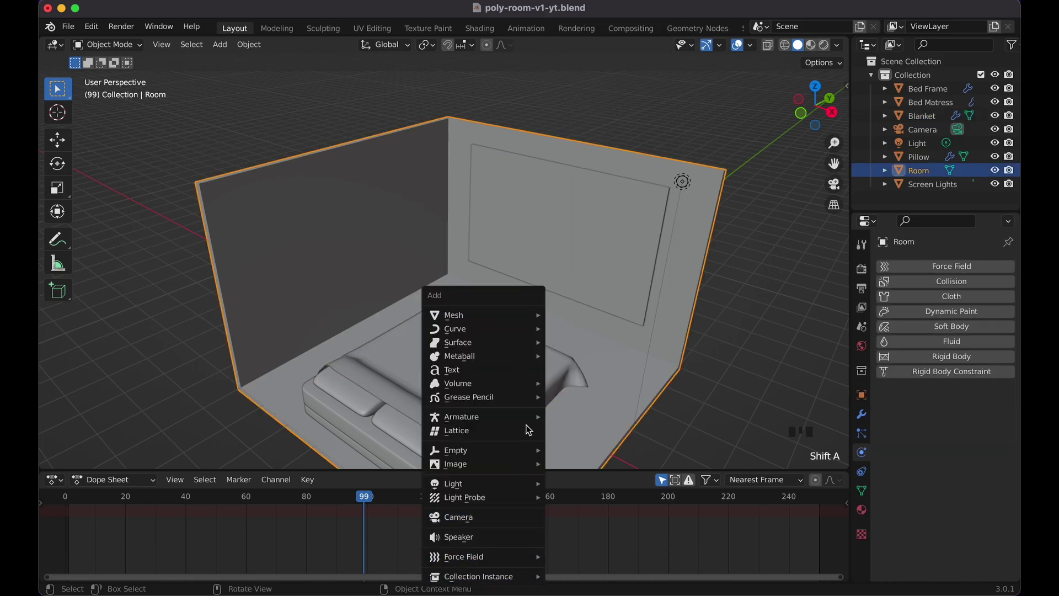
pyautogui.moveTo(530, 313)
pyautogui.moveTo(610, 288)
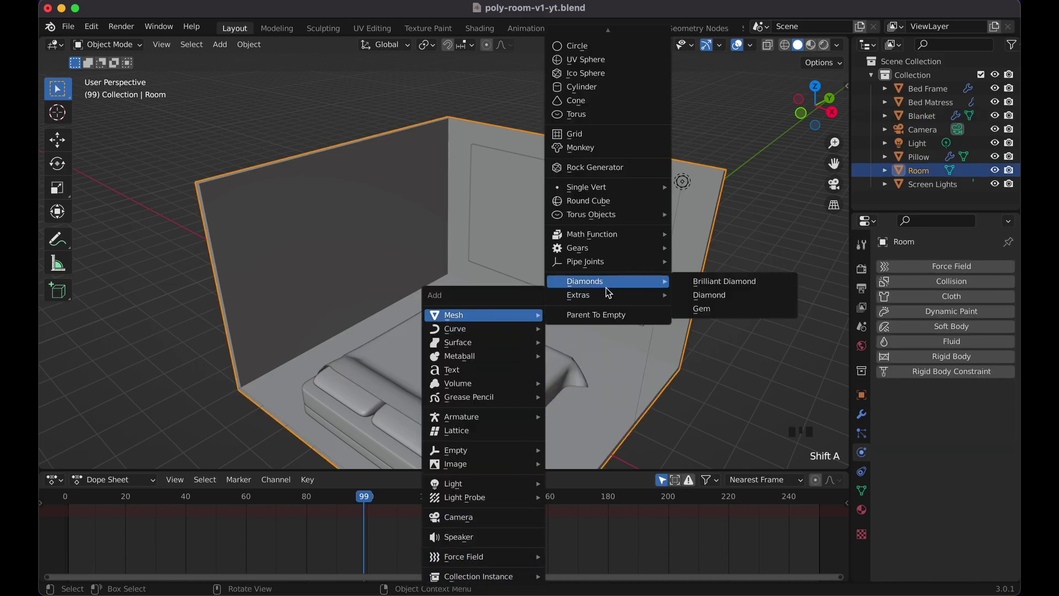
pyautogui.click(715, 351)
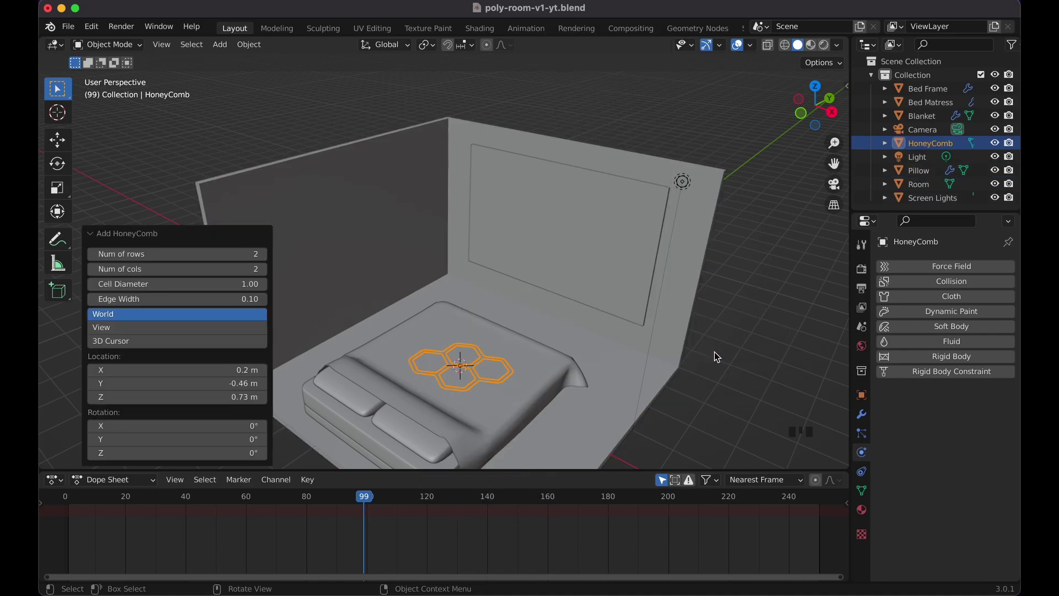
pyautogui.press('x')
pyautogui.click(483, 314)
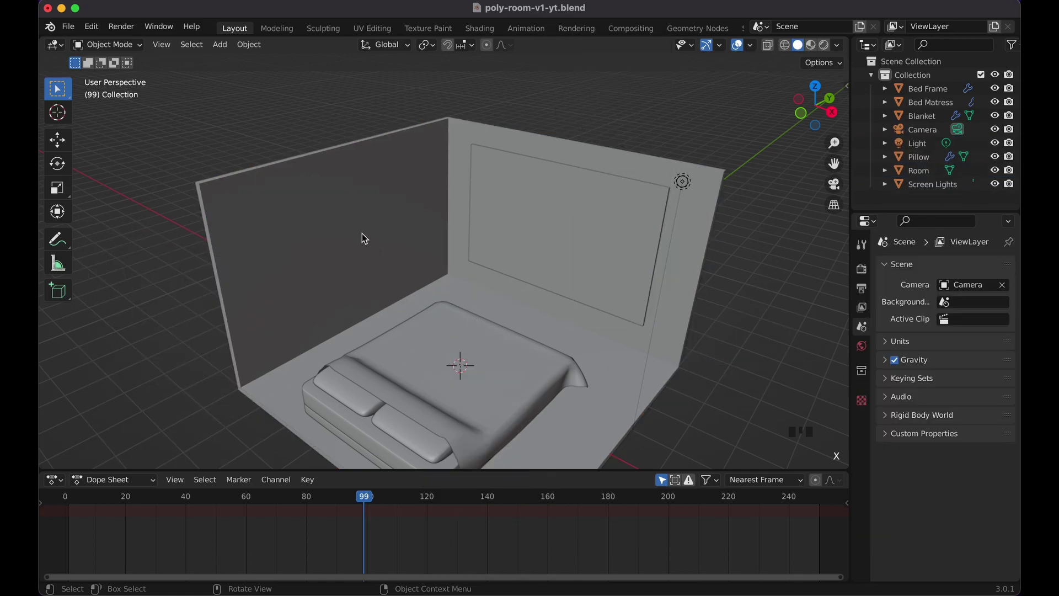
# - Place the 3D cursor on the blank wall beside the bed and add a Honeycomb mesh there
pyautogui.hotkey('shift', 'a')
pyautogui.moveTo(439, 247)
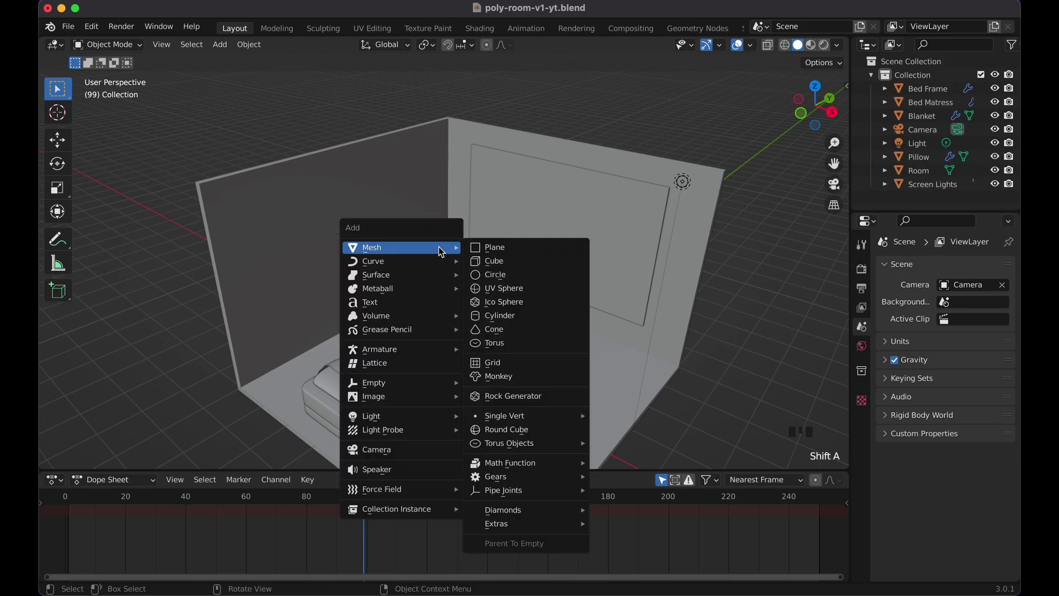
pyautogui.moveTo(526, 523)
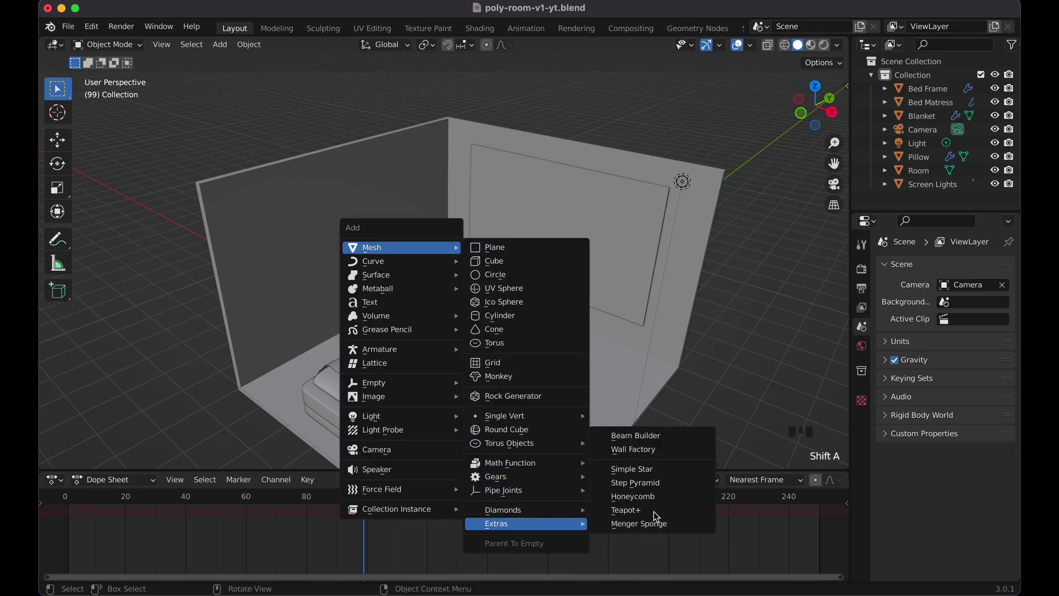
pyautogui.click(653, 496)
# - Rotate the honeycomb 90° about the global Y axis and 90° about the global X axis
pyautogui.press('r')
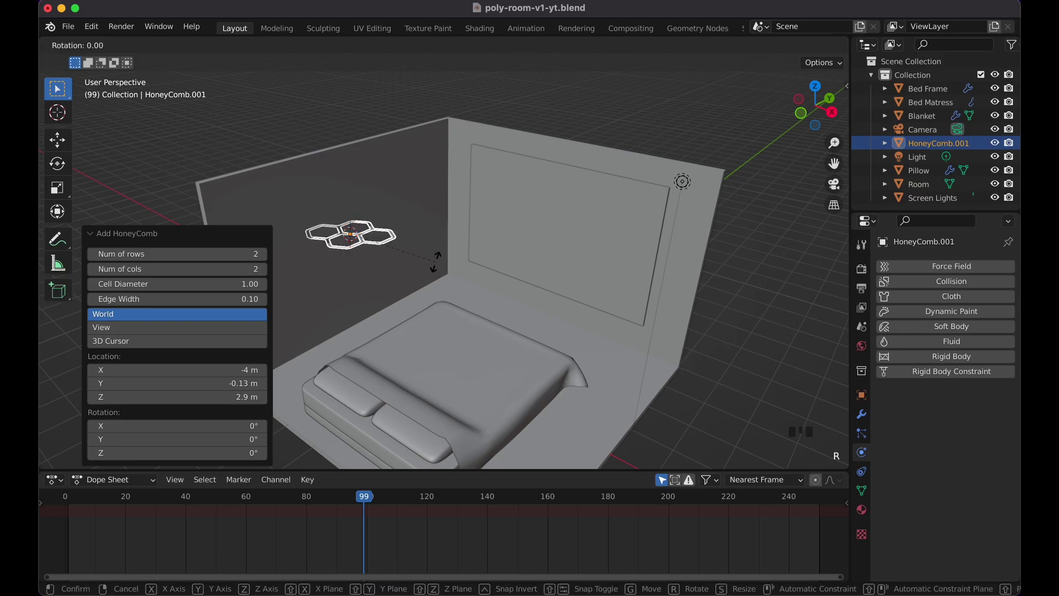
pyautogui.write('y90')
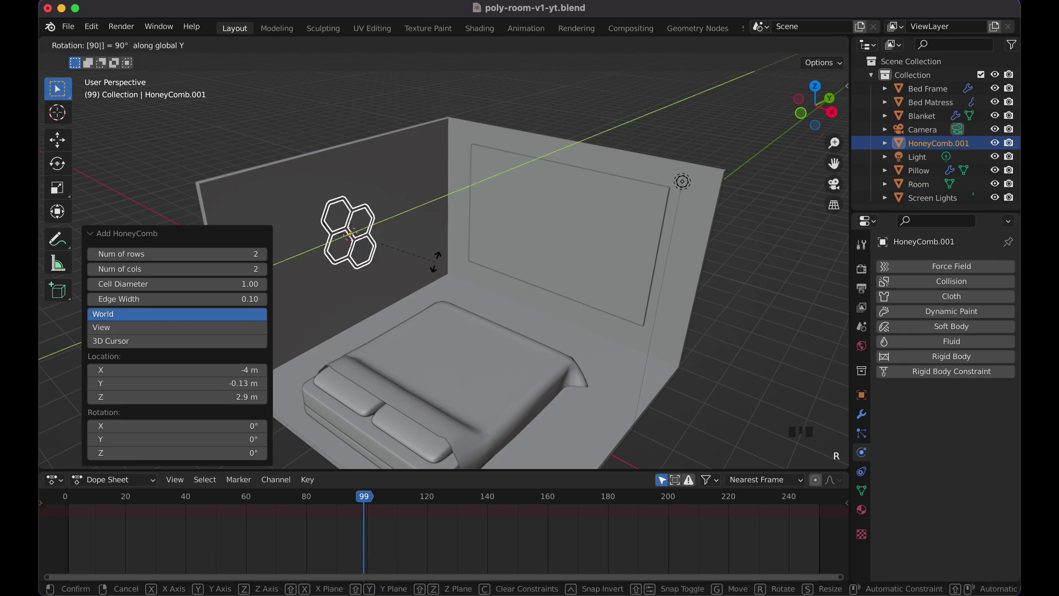
pyautogui.press('Return')
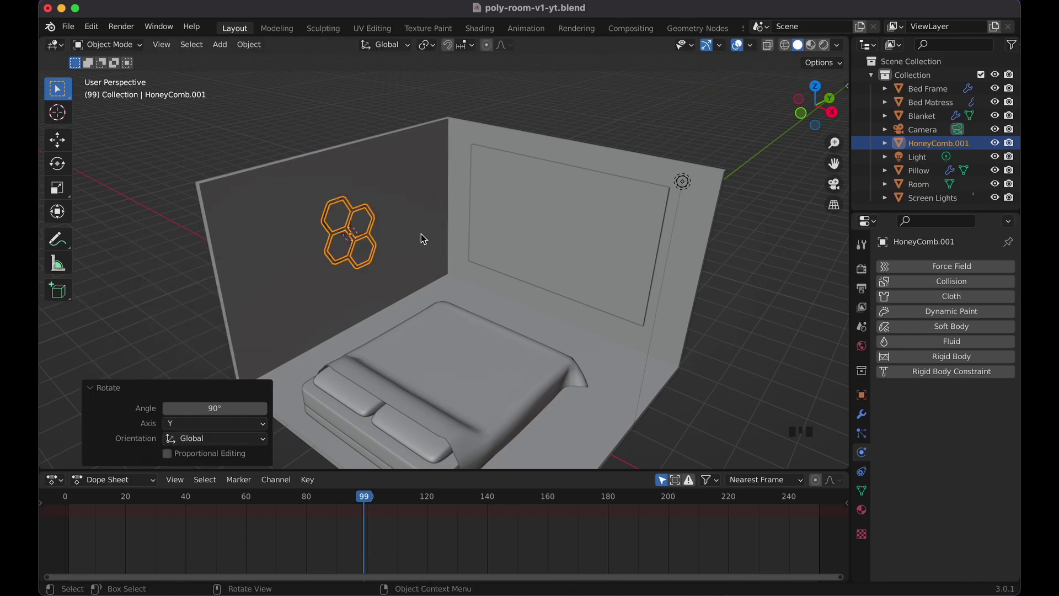
pyautogui.press('r')
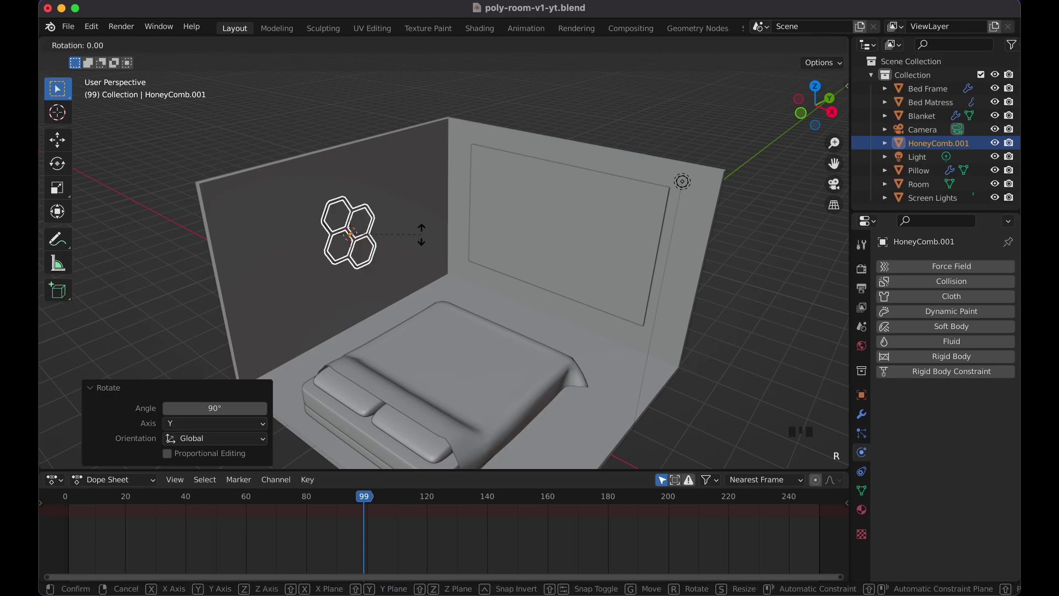
pyautogui.write('x90')
pyautogui.press('Return')
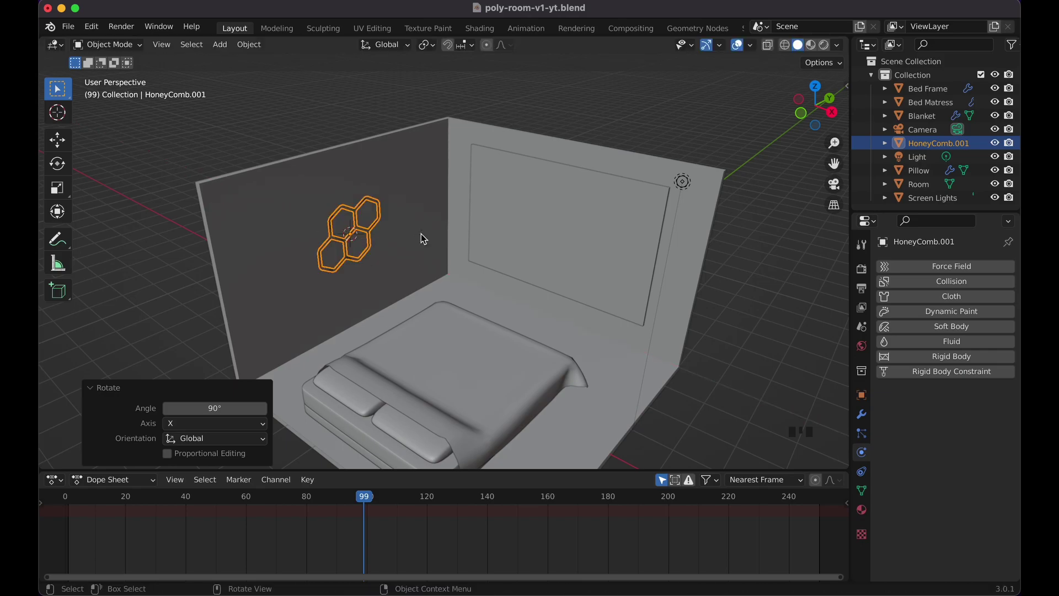
# - Extrude the whole honeycomb mesh slightly out from the wall to give it thickness
pyautogui.press('Tab')
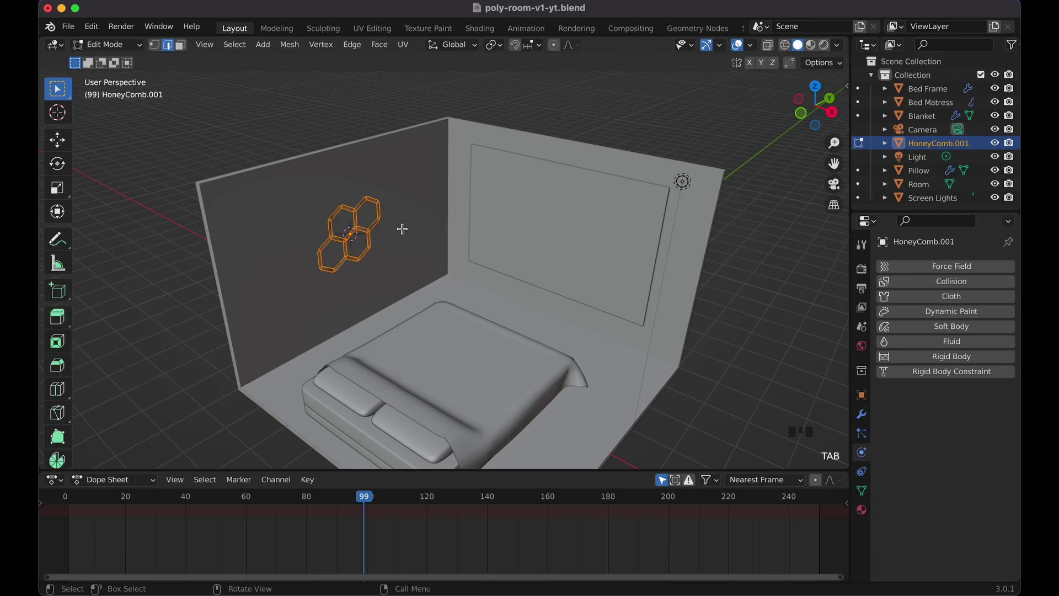
pyautogui.press('e')
pyautogui.press('Escape')
pyautogui.press('Tab')
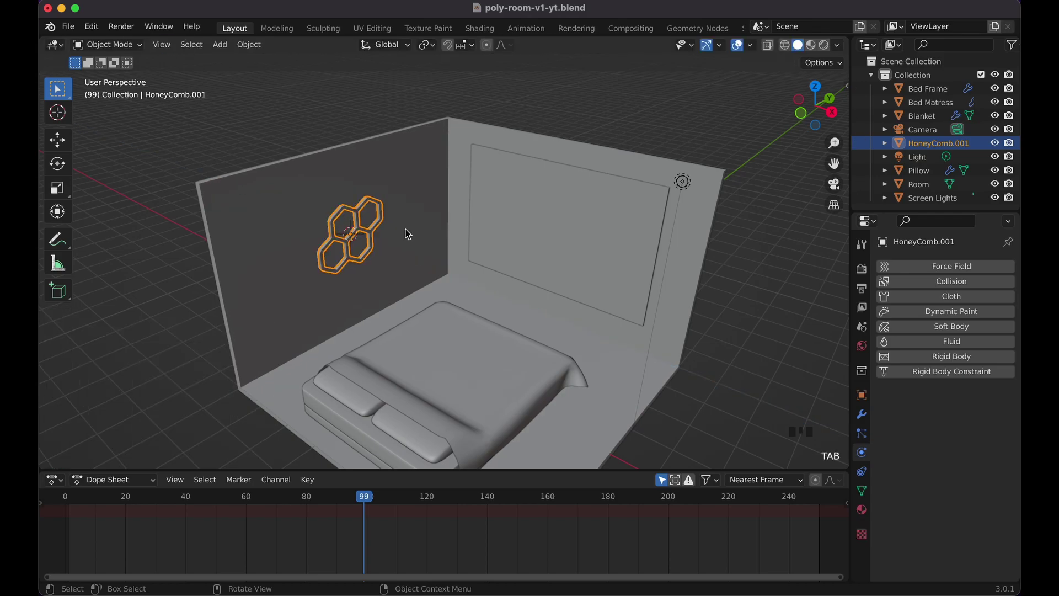
pyautogui.click(527, 122)
pyautogui.hscroll(-10, 527, 121)
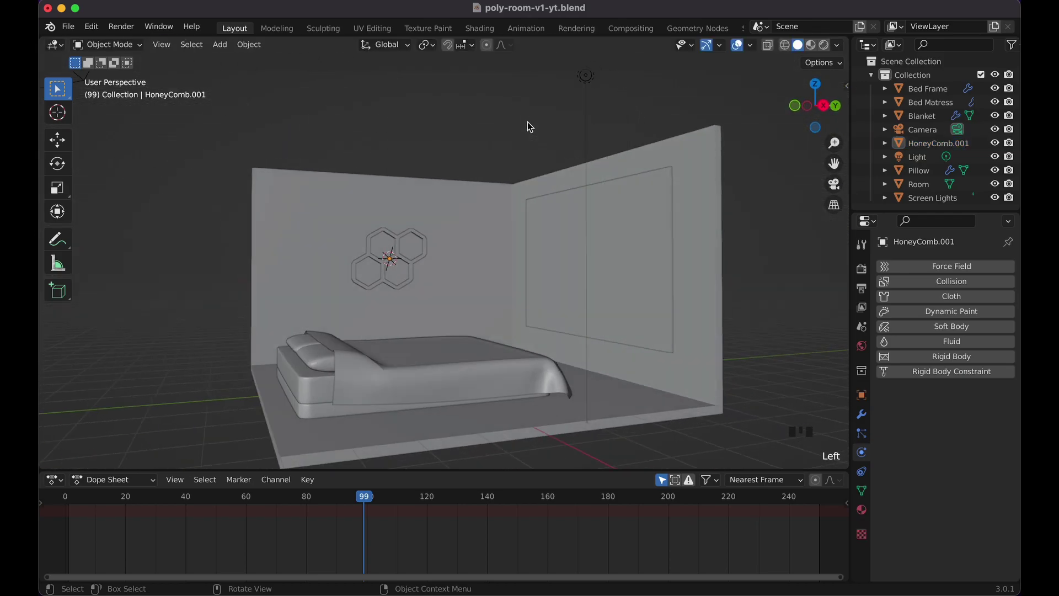
# - Rename the honeycomb object as Honeycomb Lights
pyautogui.doubleClick(352, 206)
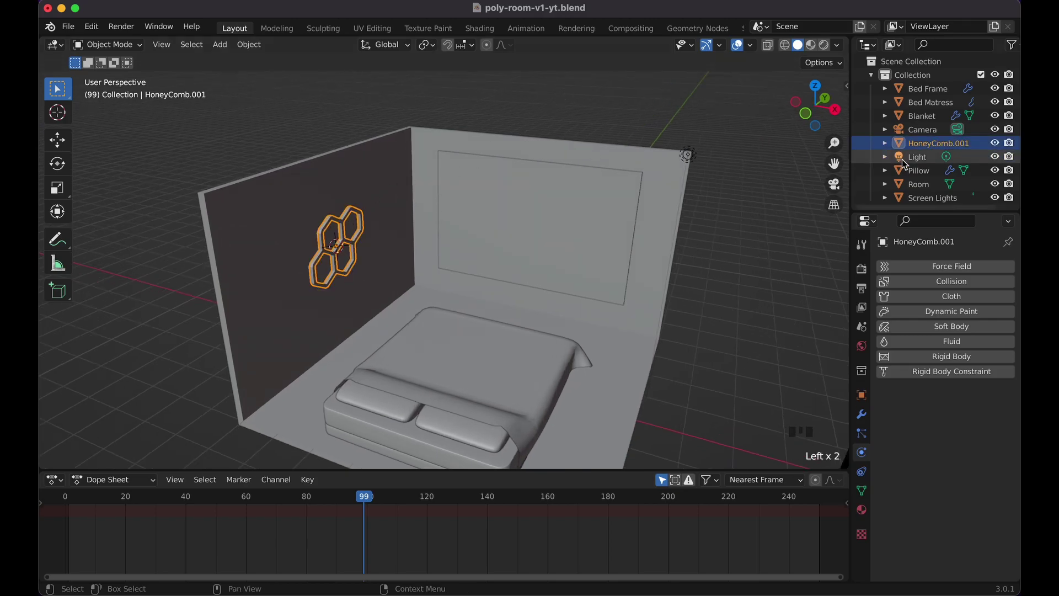
pyautogui.doubleClick(925, 145)
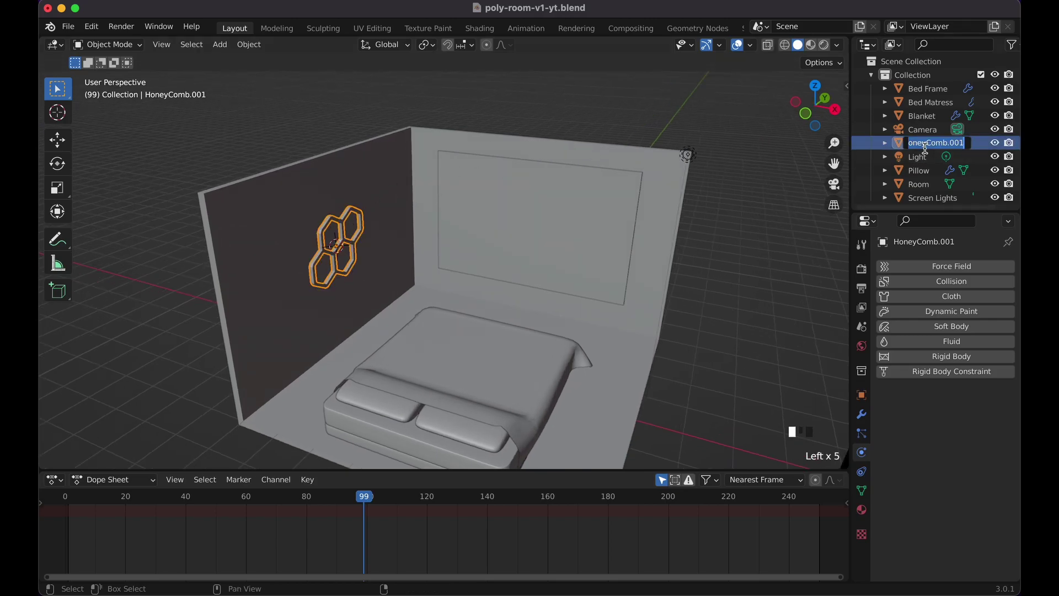
pyautogui.write('Honeycomb Lights')
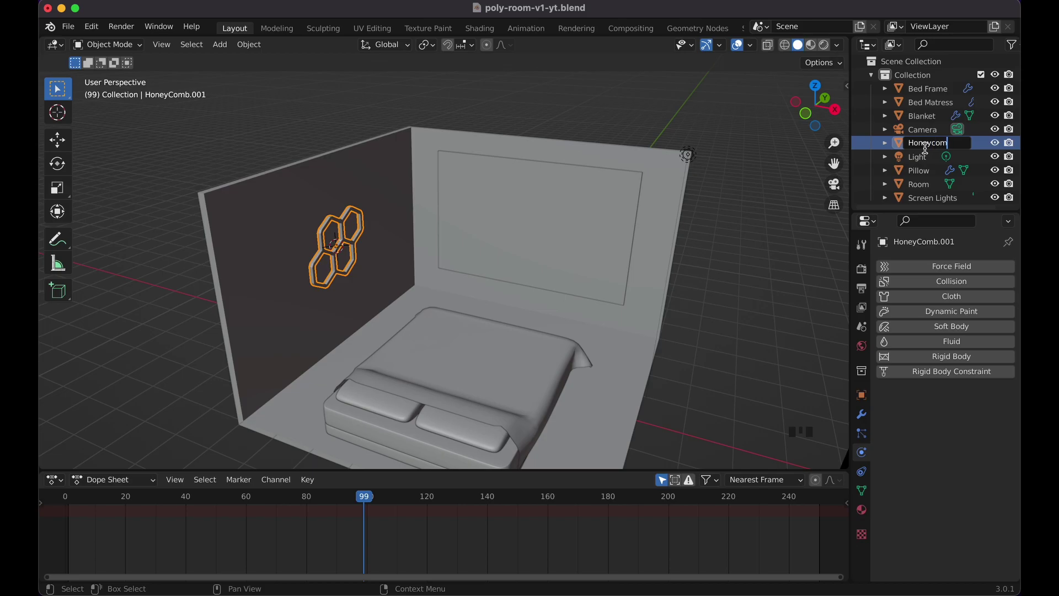
pyautogui.press('Return')
pyautogui.click(717, 259)
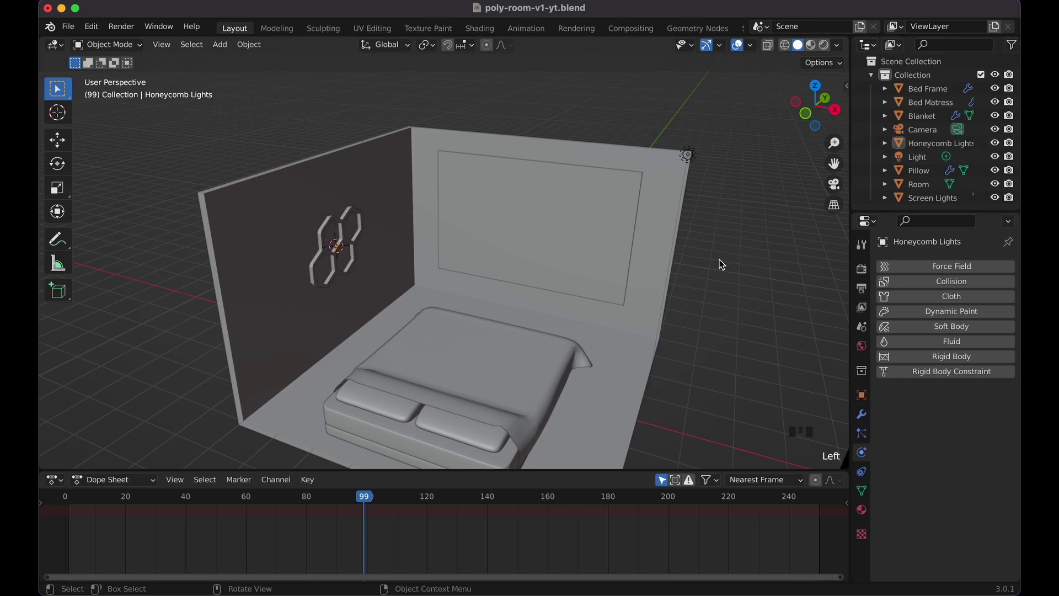
# - Place the 3D cursor near the middle of the rectangular screen panel on the adjacent wall
pyautogui.hscroll(5, 716, 259)
pyautogui.hscroll(5, 411, 224)
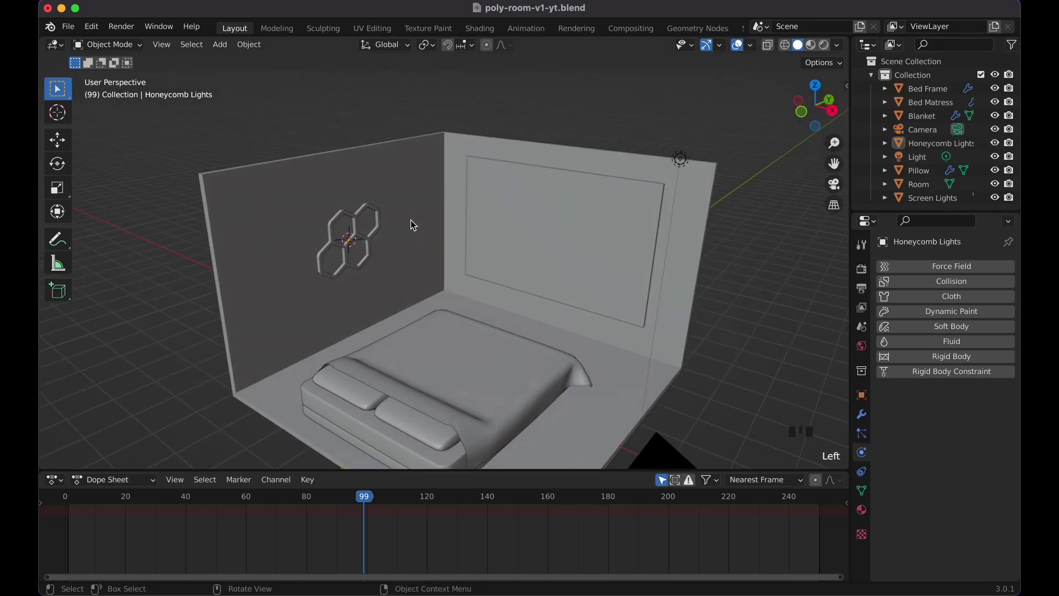
pyautogui.keyDown('shift'); pyautogui.rightClick(540, 227); pyautogui.keyUp('shift')
pyautogui.hotkey('shift', 'a')
pyautogui.moveTo(539, 228)
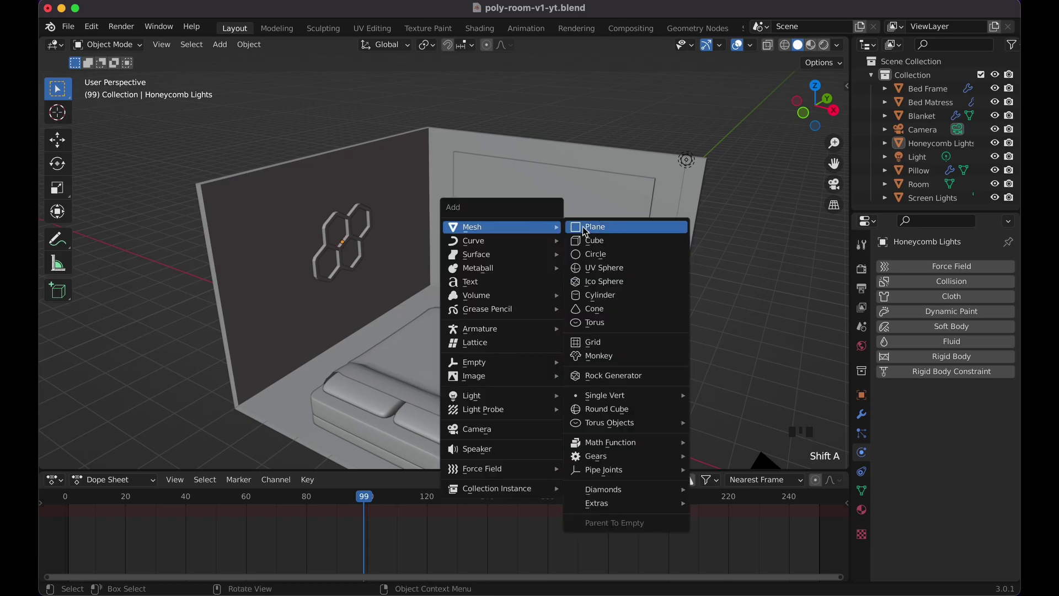
pyautogui.moveTo(624, 503)
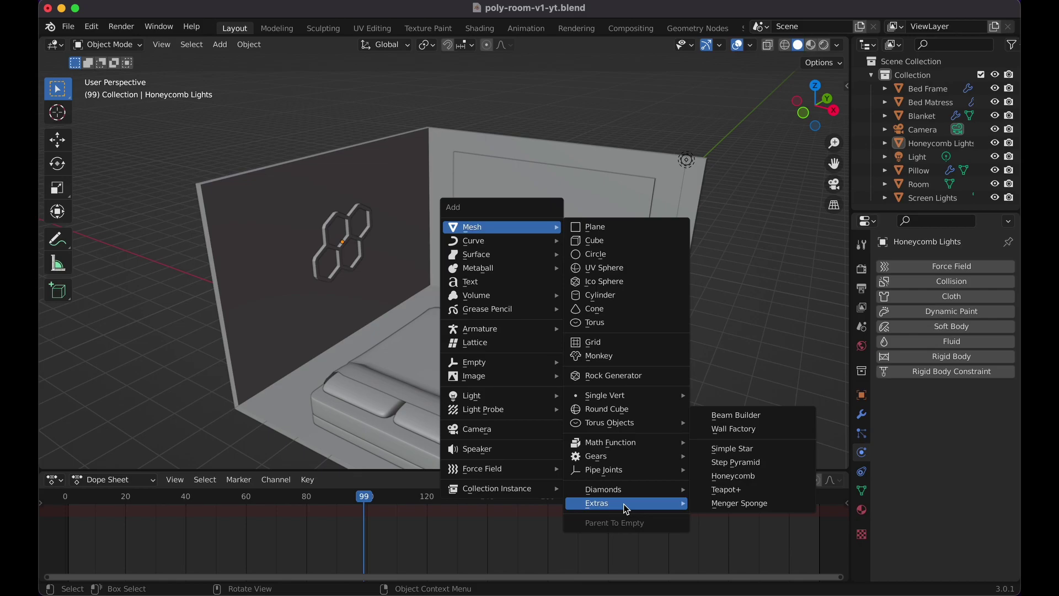
pyautogui.moveTo(542, 378)
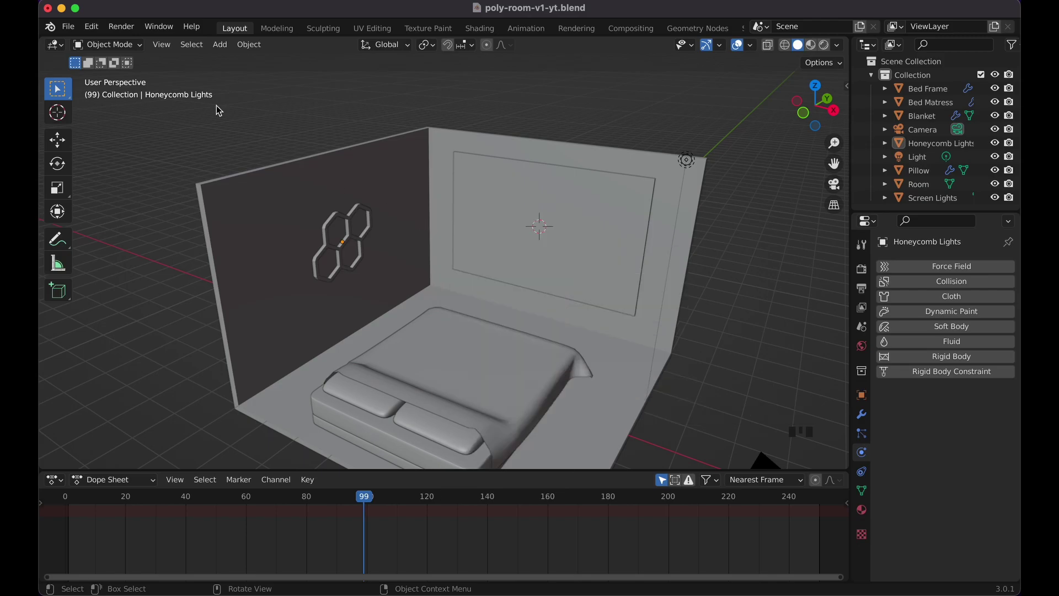
# - Enable the Import-Export: Import Images as Planes add-on in the preferences
pyautogui.click(91, 27)
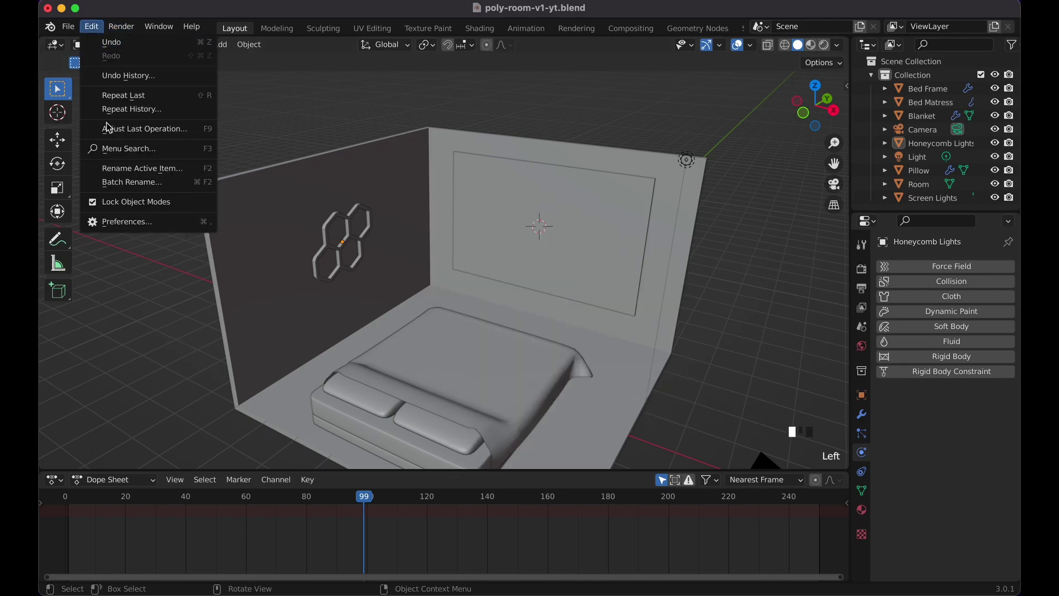
pyautogui.click(143, 222)
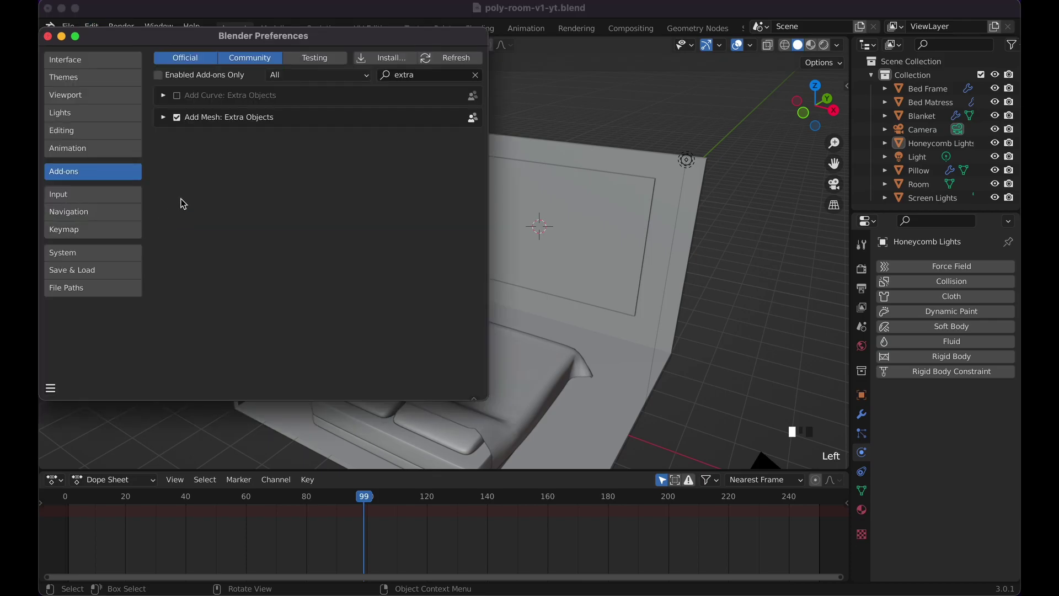
pyautogui.click(475, 74)
pyautogui.write('image')
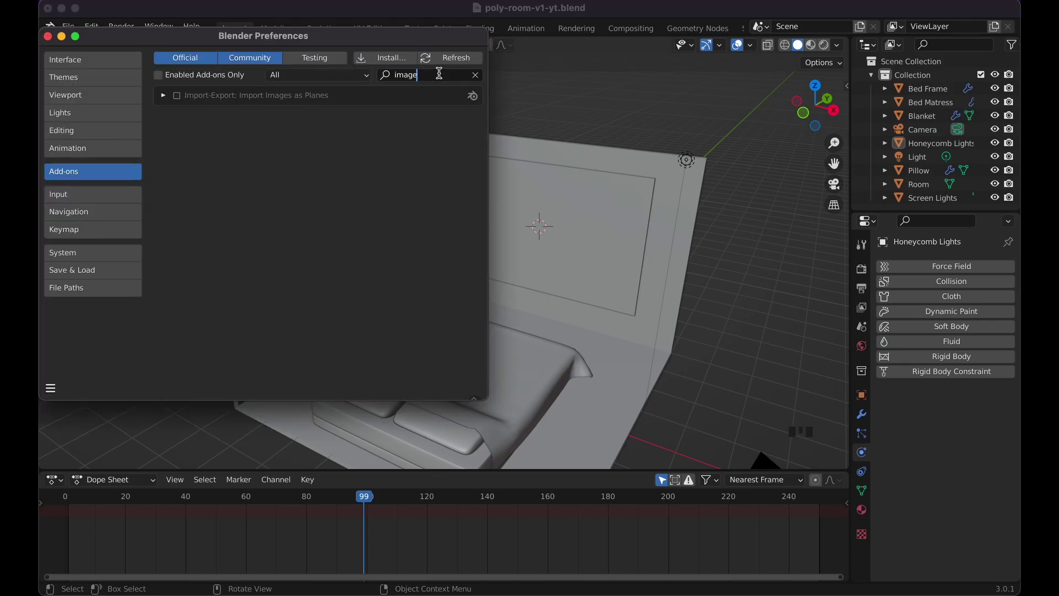
pyautogui.click(180, 98)
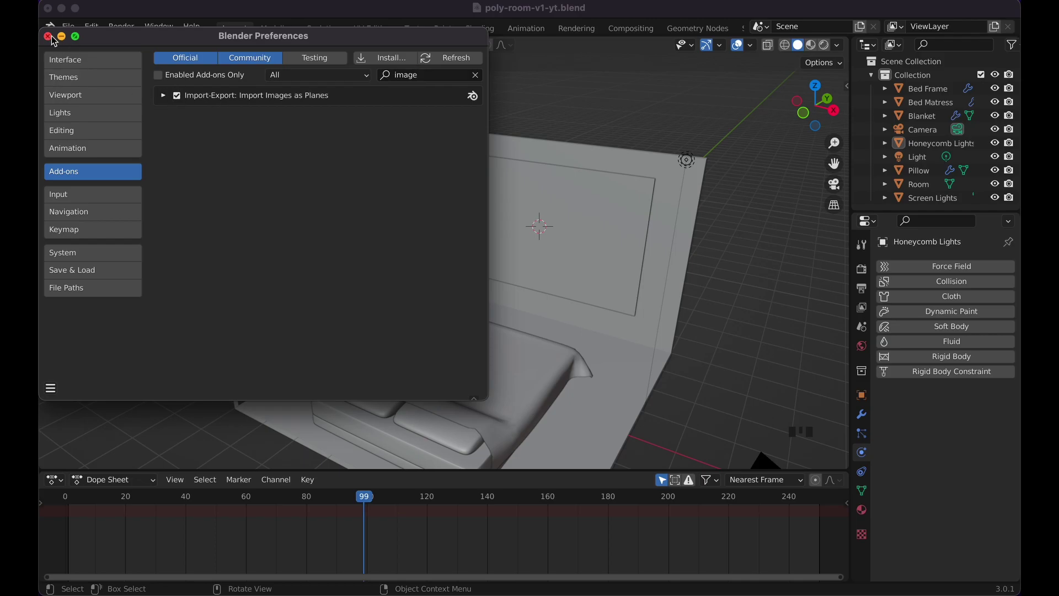
pyautogui.click(47, 36)
# - Import the Netflix_-_English image as a plane at the 3D cursor
pyautogui.hotkey('shift', 'a')
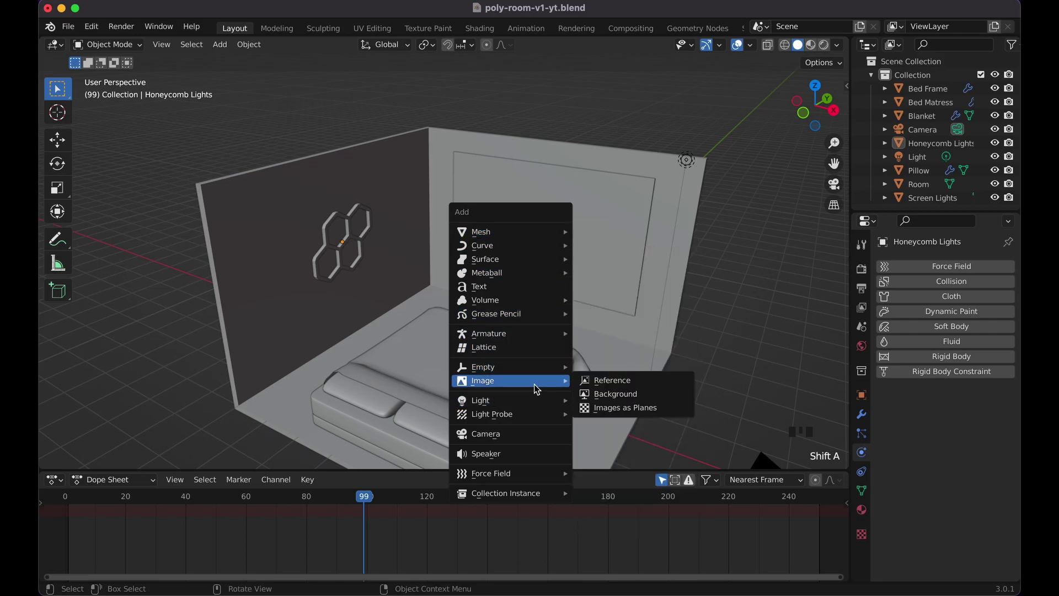
pyautogui.click(621, 406)
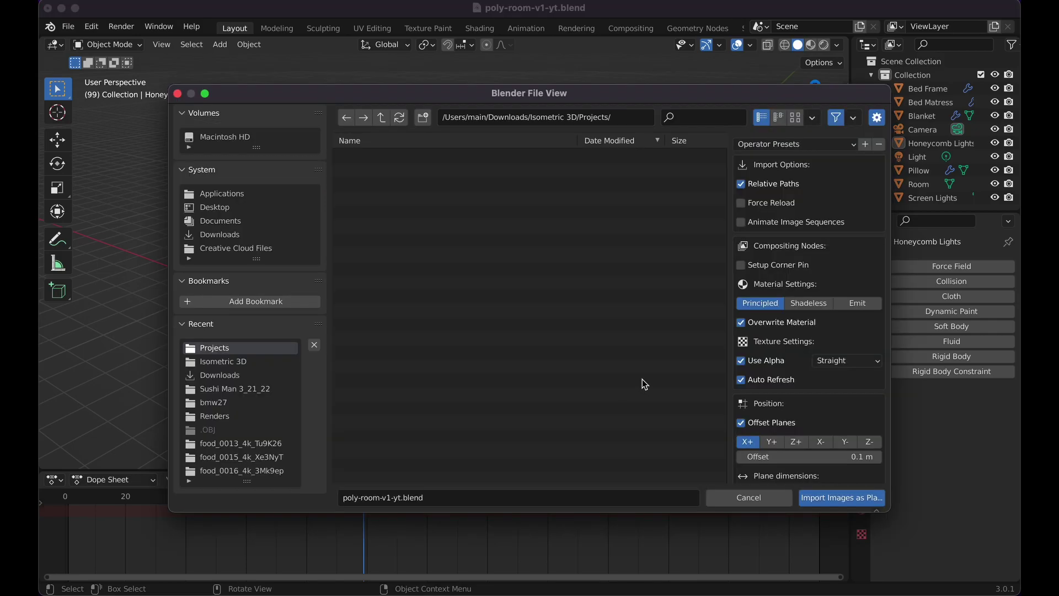
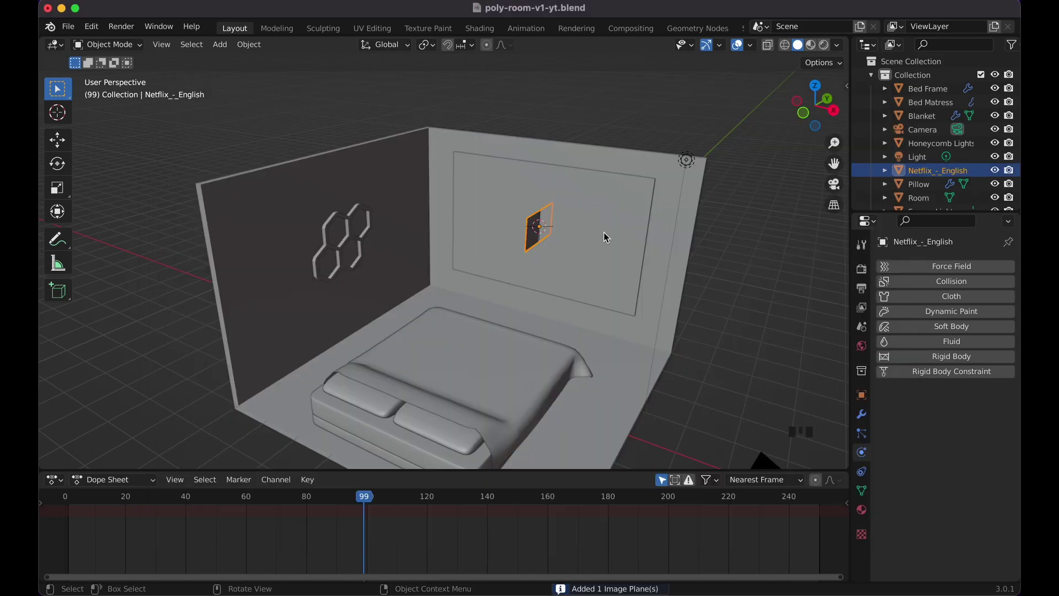
pyautogui.hscroll(15, 580, 221)
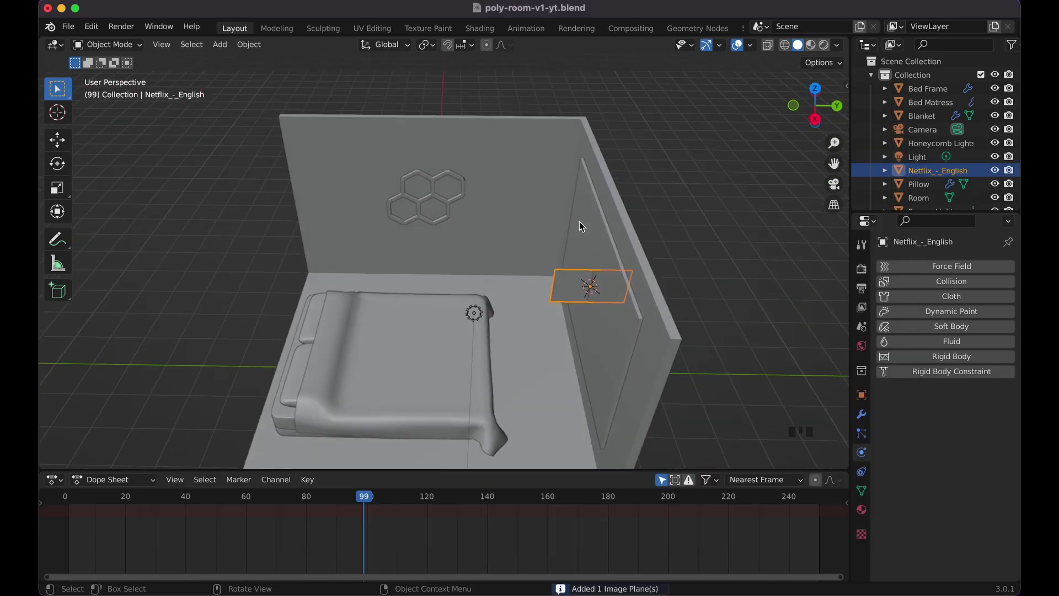
pyautogui.hscroll(15, 584, 220)
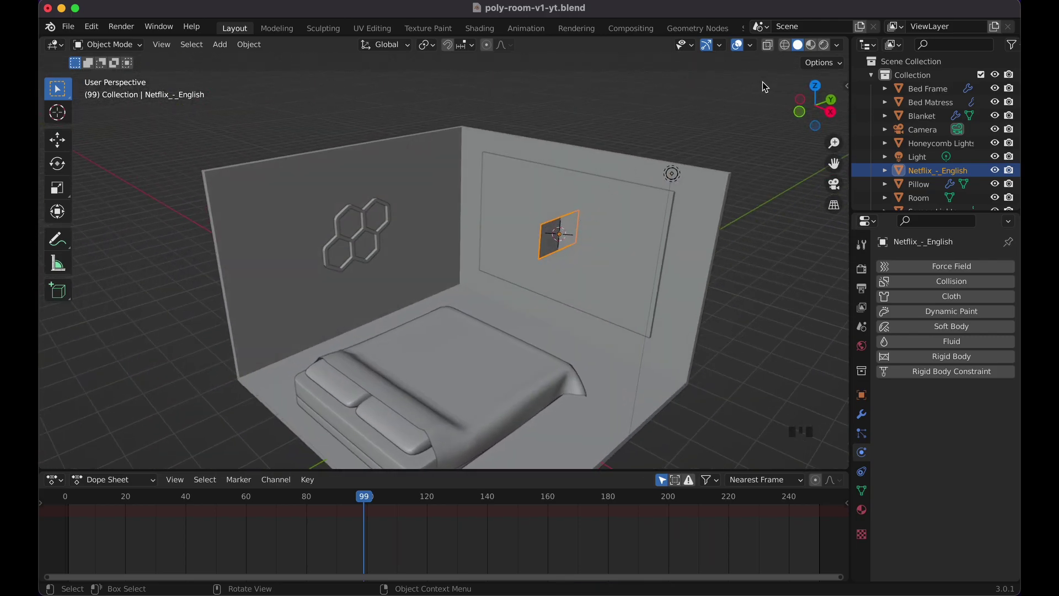
# - Show the scene in Material Preview shading and rotate the image plane -90° about the global Z axis
pyautogui.click(810, 45)
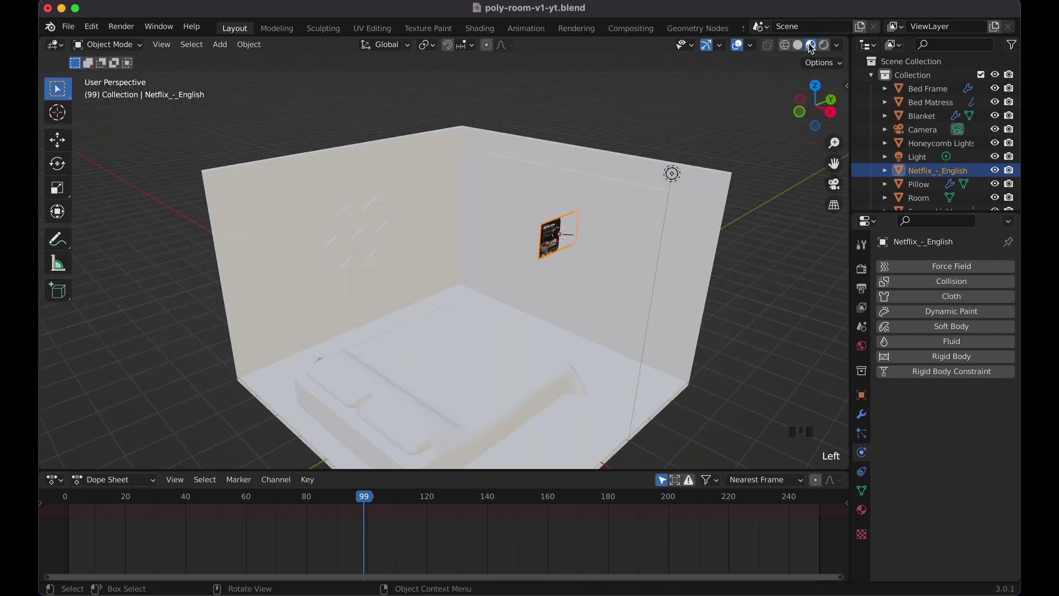
pyautogui.press('r')
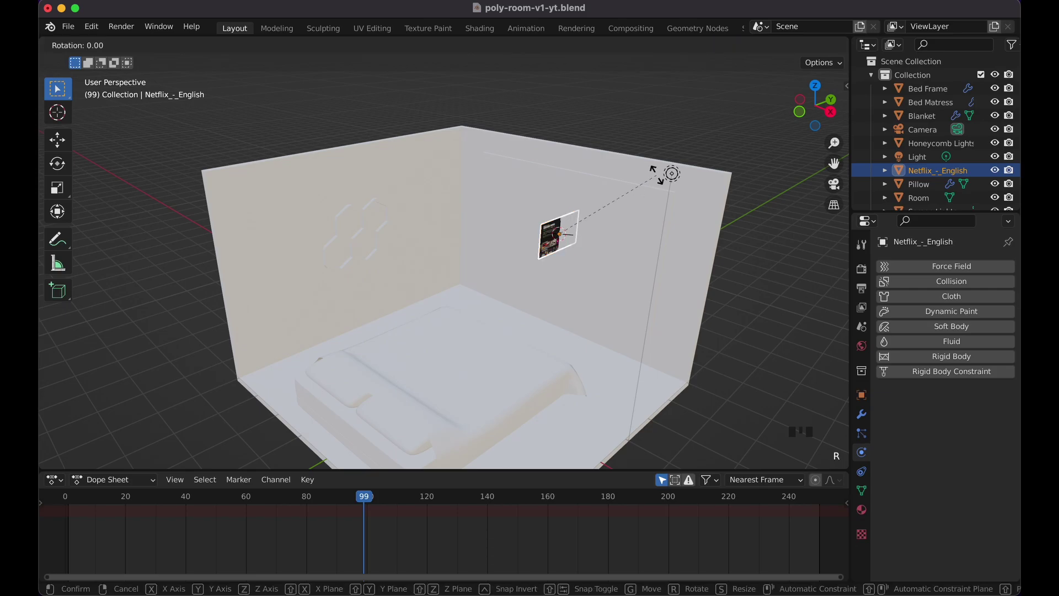
pyautogui.write('x-90')
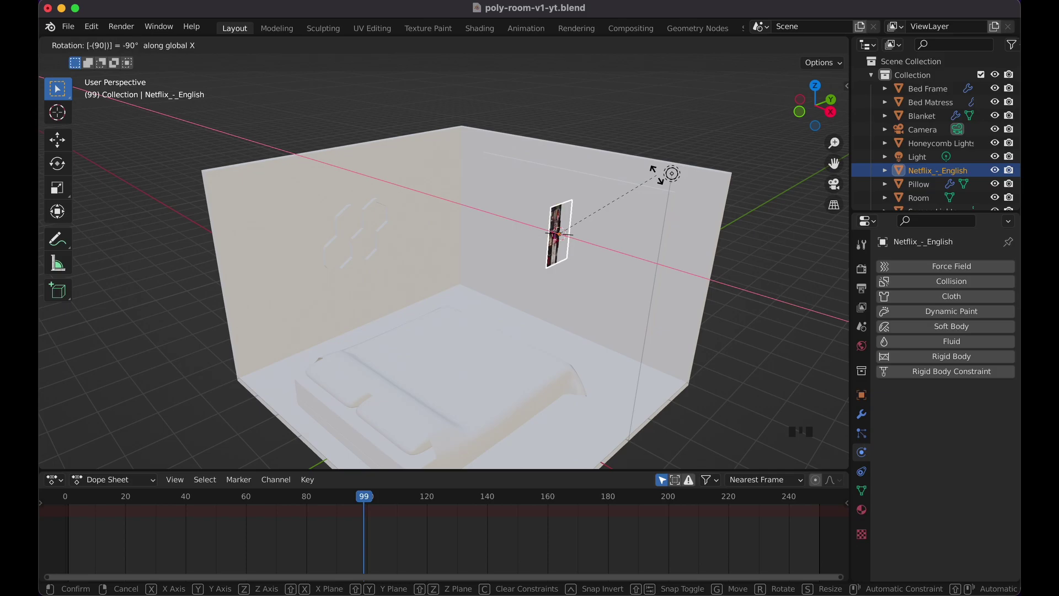
pyautogui.write('y')
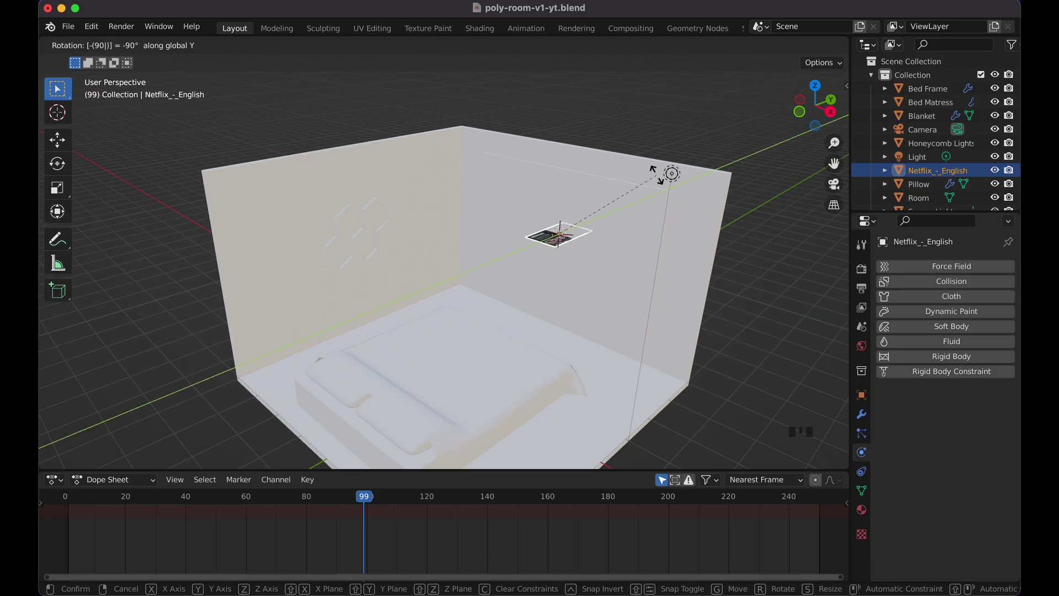
pyautogui.write('z')
pyautogui.press('Return')
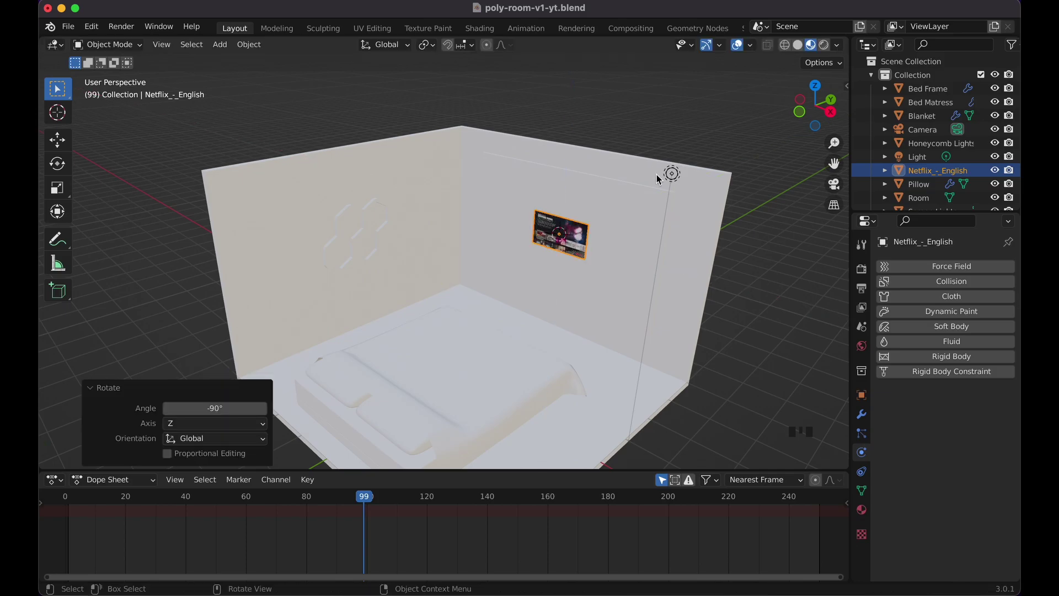
# - Extrude the Netflix image plane about 0.04 m along its normal to give it thickness
pyautogui.hscroll(5, 656, 174)
pyautogui.hscroll(10, 656, 175)
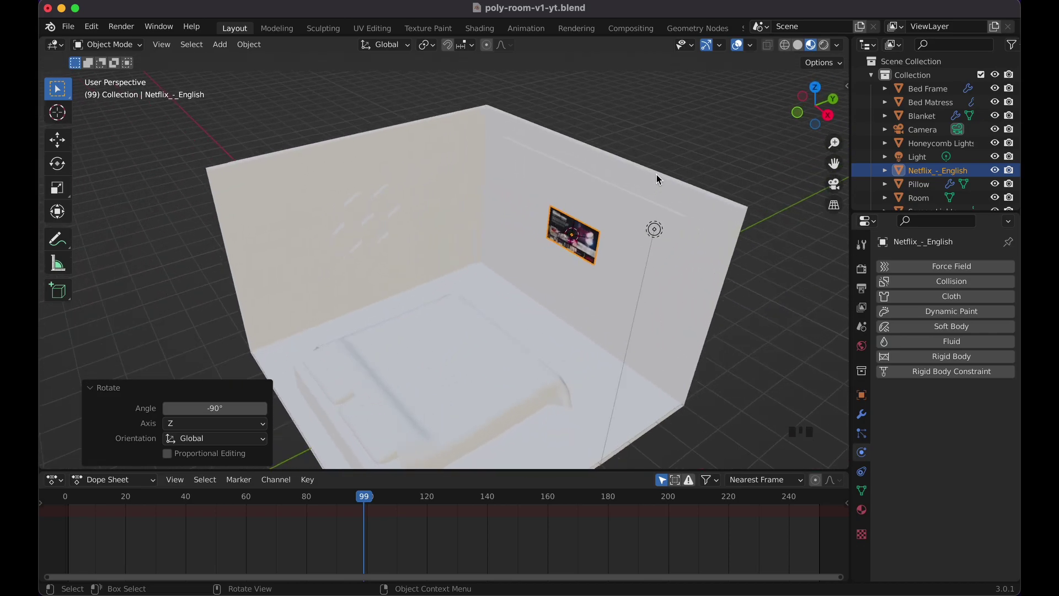
pyautogui.hscroll(5, 658, 178)
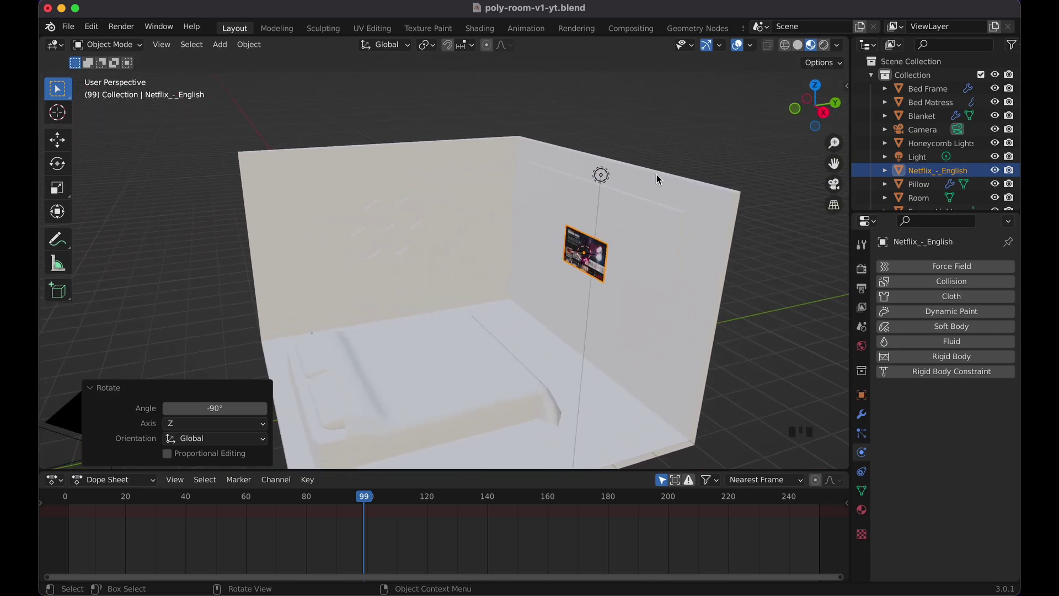
pyautogui.press('Tab')
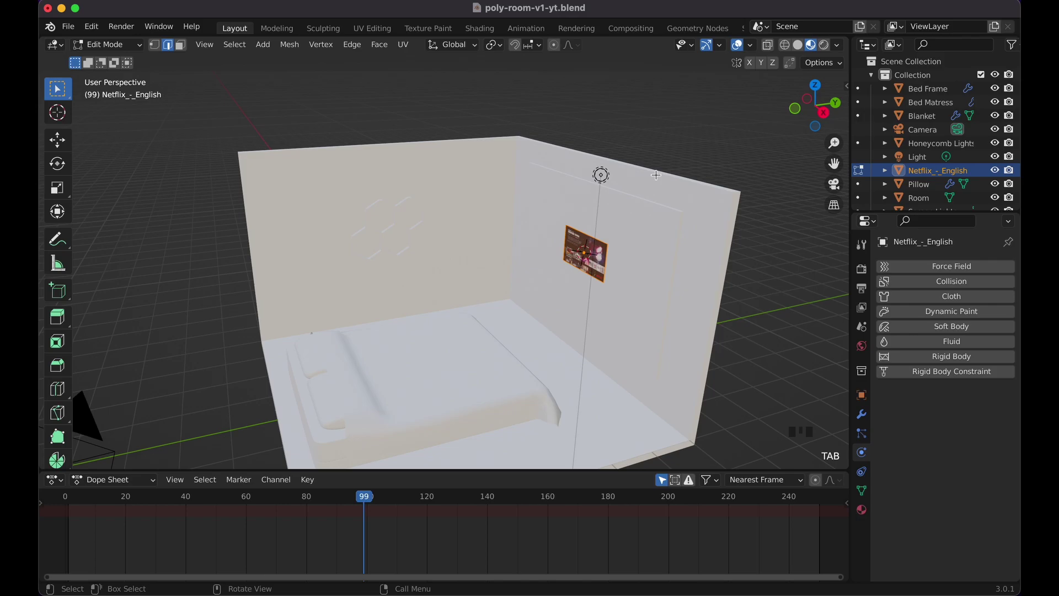
pyautogui.press('e')
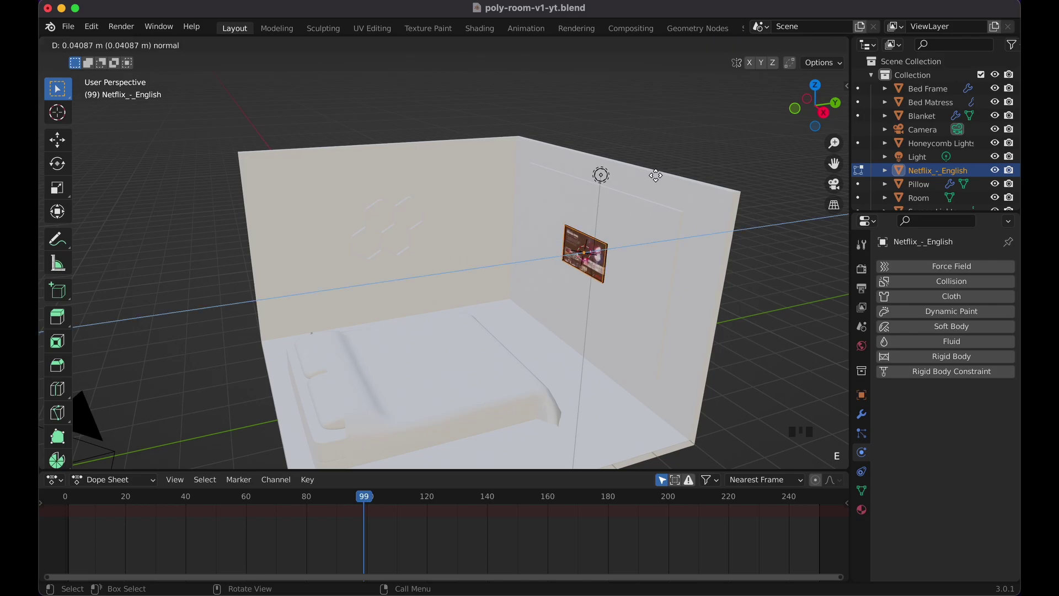
pyautogui.click(654, 175)
pyautogui.hscroll(5, 654, 175)
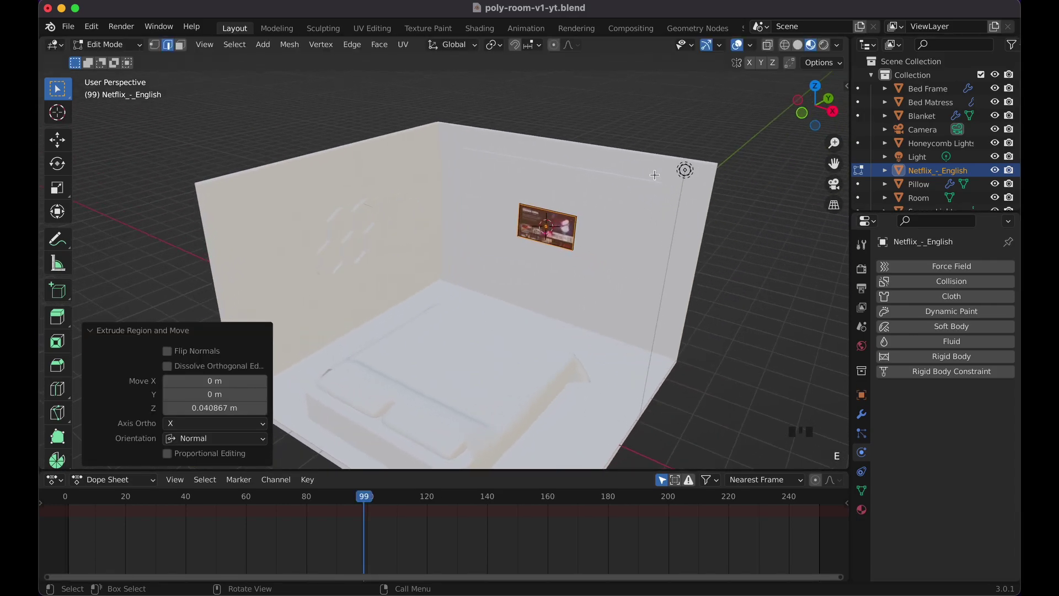
pyautogui.press('Tab')
# - Scale the Netflix image up by about 3.127, then by about 1.03 in Solid shading to nearly fill the wall panel's width
pyautogui.hscroll(2, 657, 180)
pyautogui.press('s')
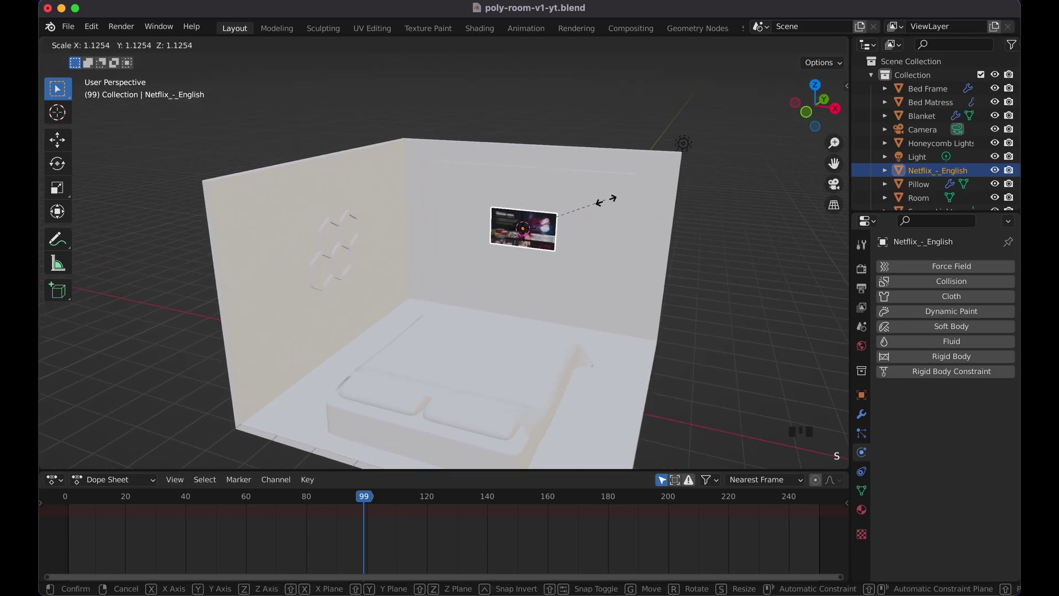
pyautogui.click(764, 278)
pyautogui.click(797, 45)
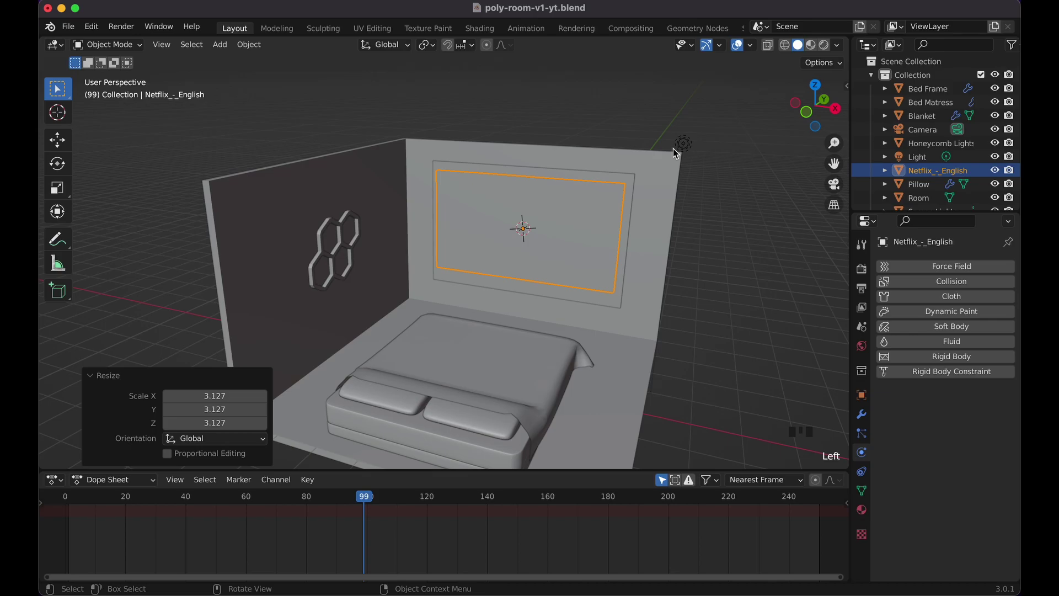
pyautogui.hscroll(-3, 672, 148)
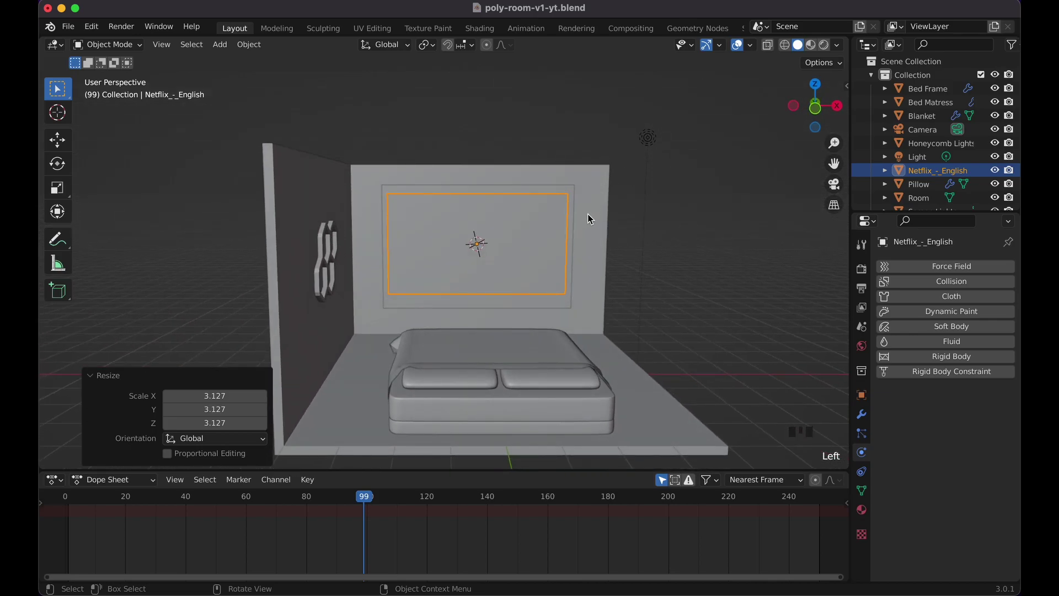
pyautogui.press('s')
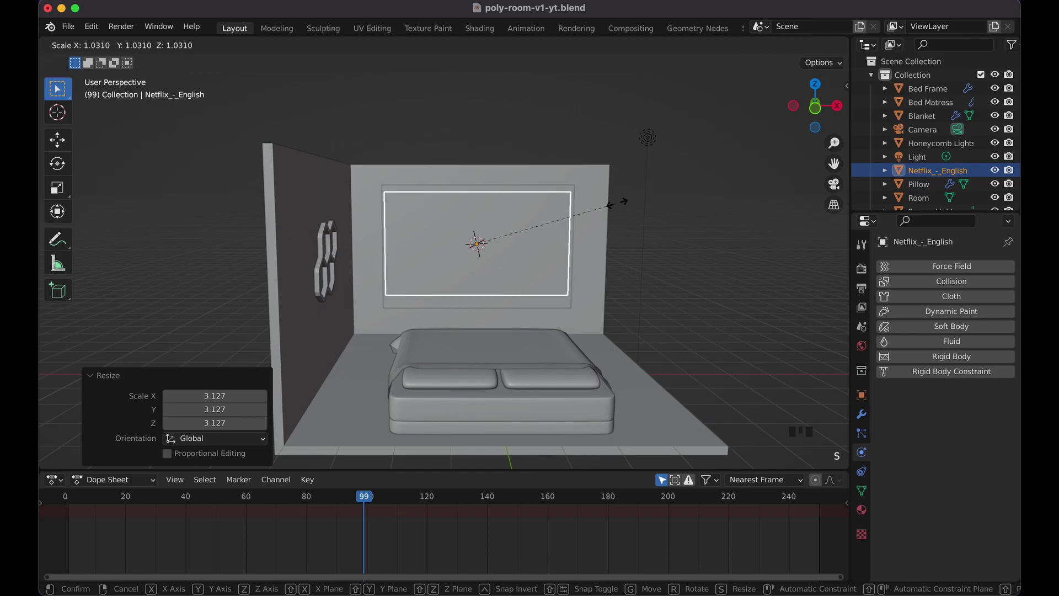
pyautogui.click(617, 202)
# - Scale the Screen Lights panel behind the image to about 0.892 along the global Z axis
pyautogui.click(498, 304)
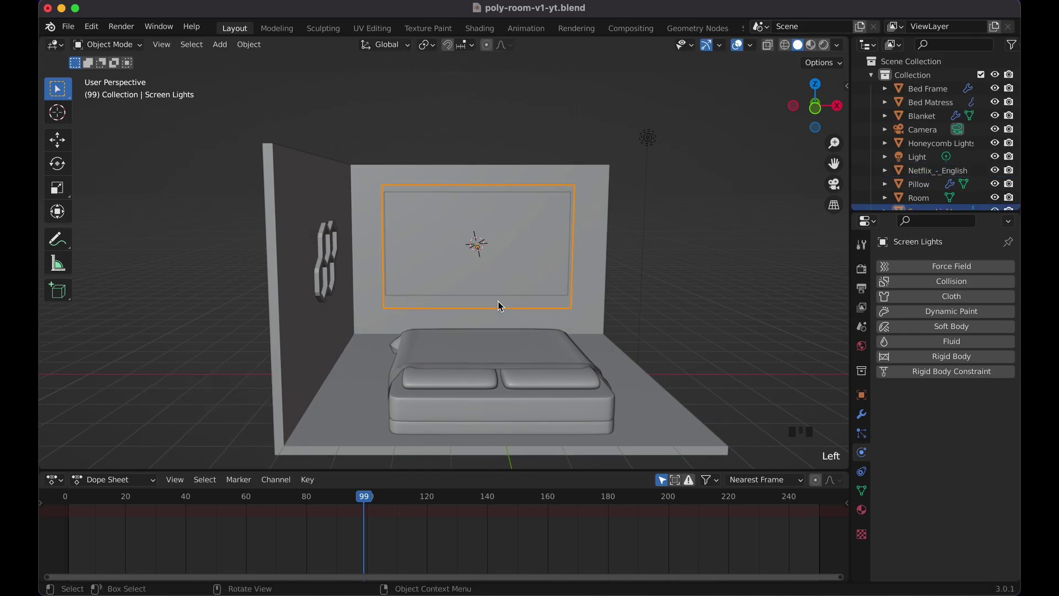
pyautogui.press('s')
pyautogui.press('z')
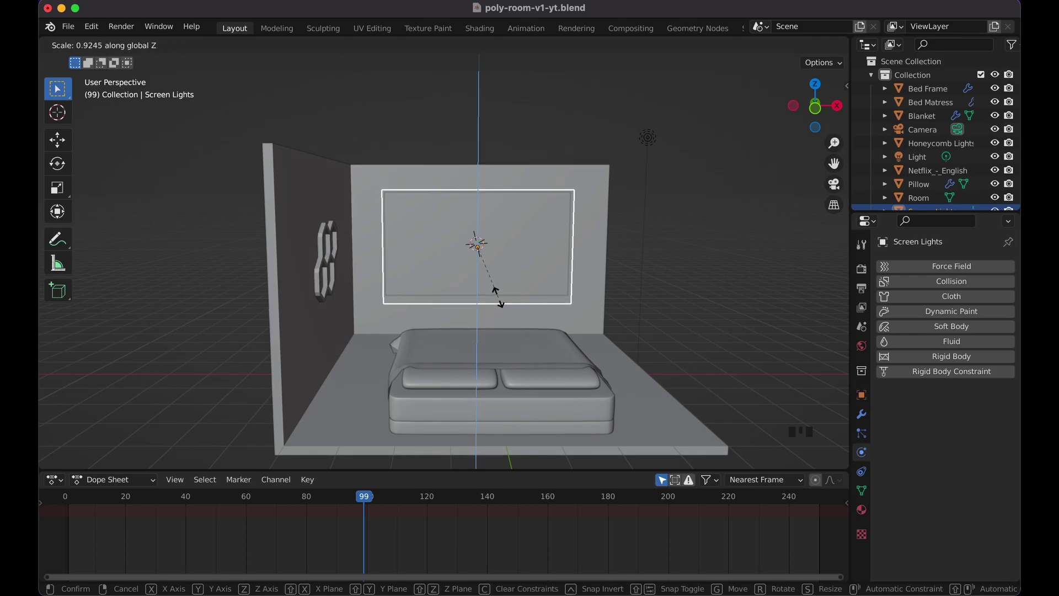
pyautogui.click(497, 296)
# - Raise the Screen Lights panel about 0.086 m along Z and scale it up uniformly by about 1.02 as a border around the image
pyautogui.press('g')
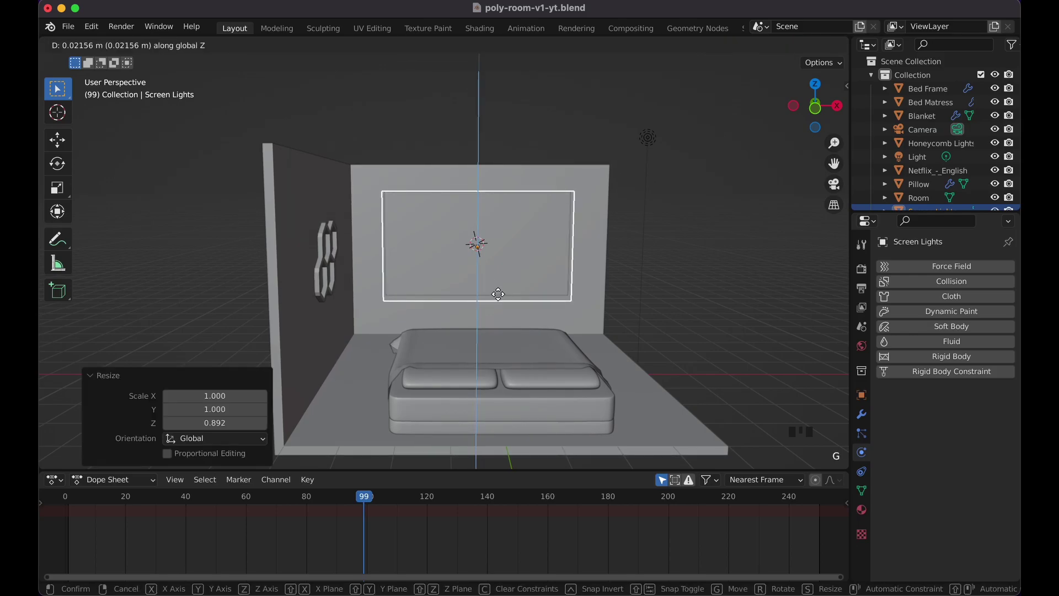
pyautogui.click(498, 292)
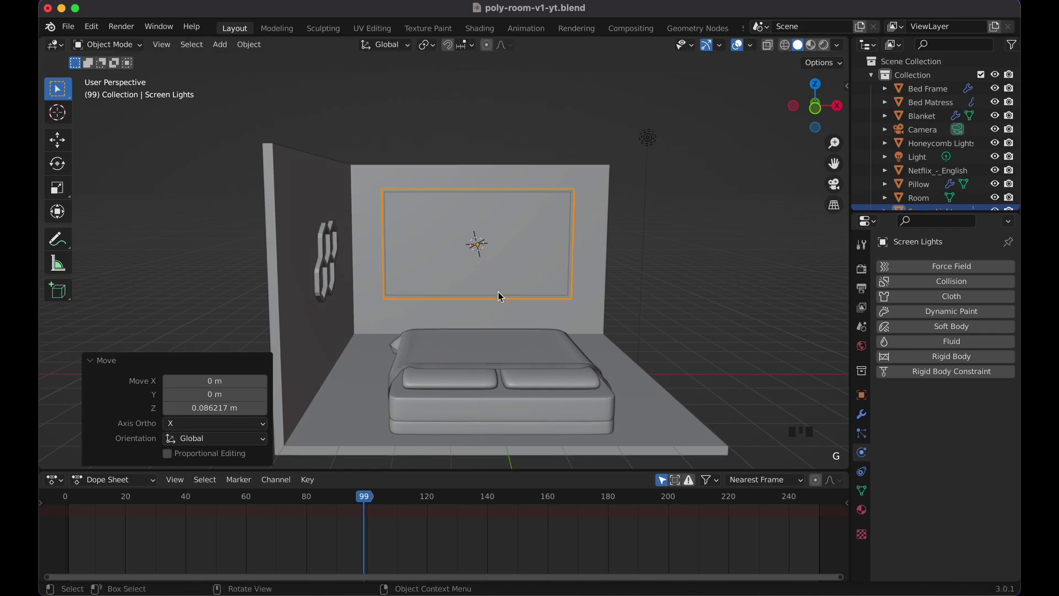
pyautogui.press('s')
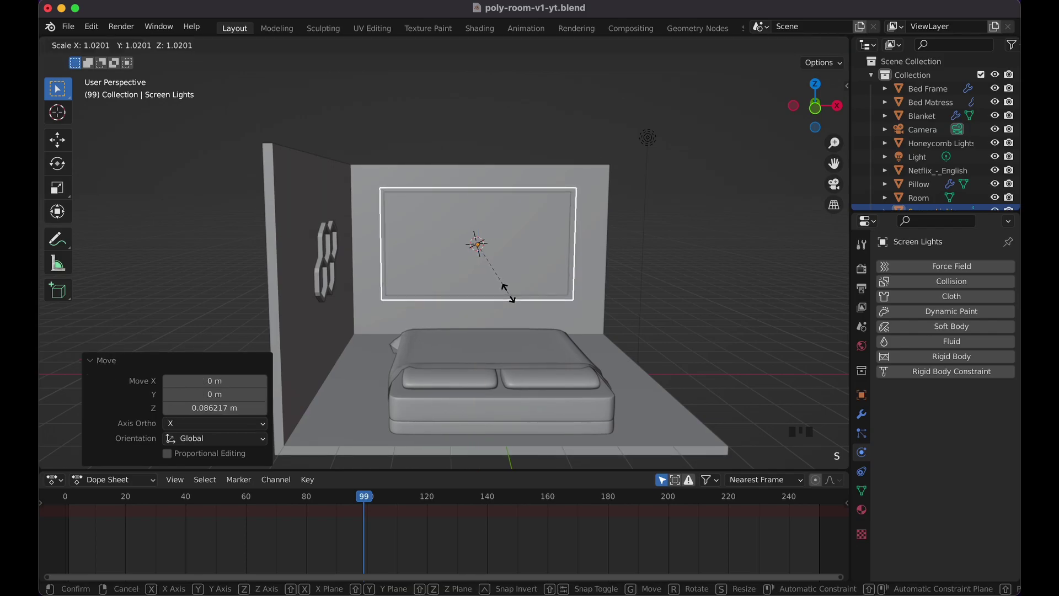
pyautogui.click(505, 295)
pyautogui.hscroll(5, 654, 208)
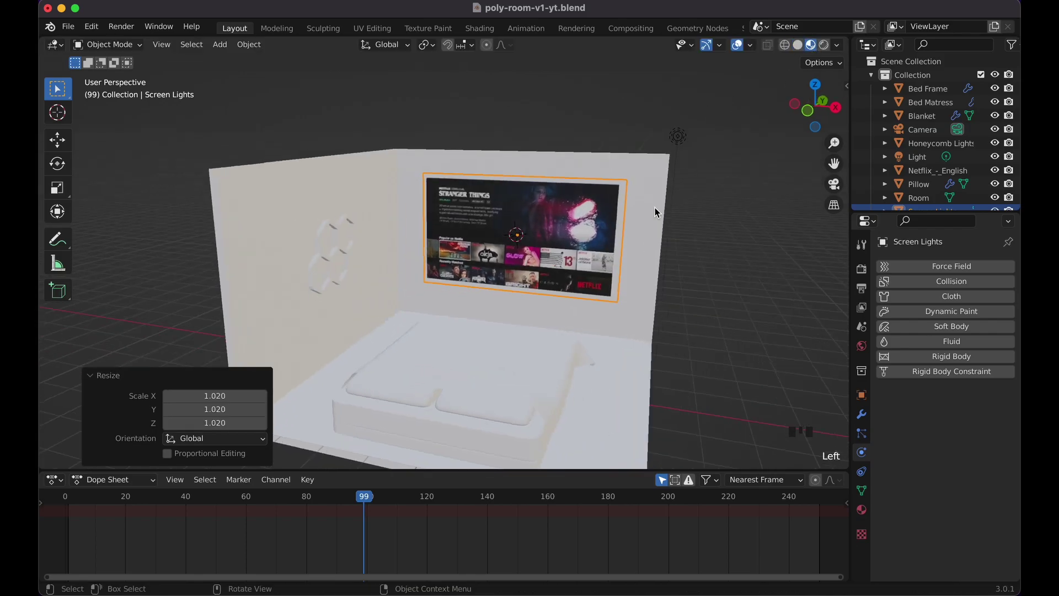
pyautogui.click(769, 211)
# - Move the front face of the Netflix image about 0.07 m along the global Y axis toward the wall to thin the screen
pyautogui.hscroll(5, 769, 212)
pyautogui.hscroll(10, 769, 211)
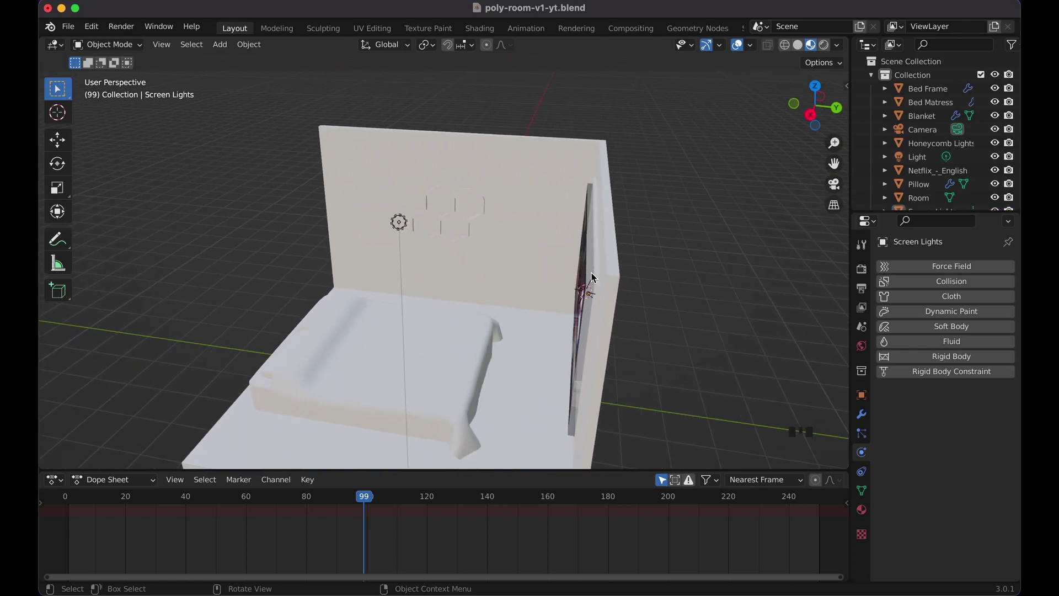
pyautogui.click(588, 270)
pyautogui.hscroll(-5, 589, 270)
pyautogui.hscroll(5, 588, 270)
pyautogui.hscroll(-3, 590, 273)
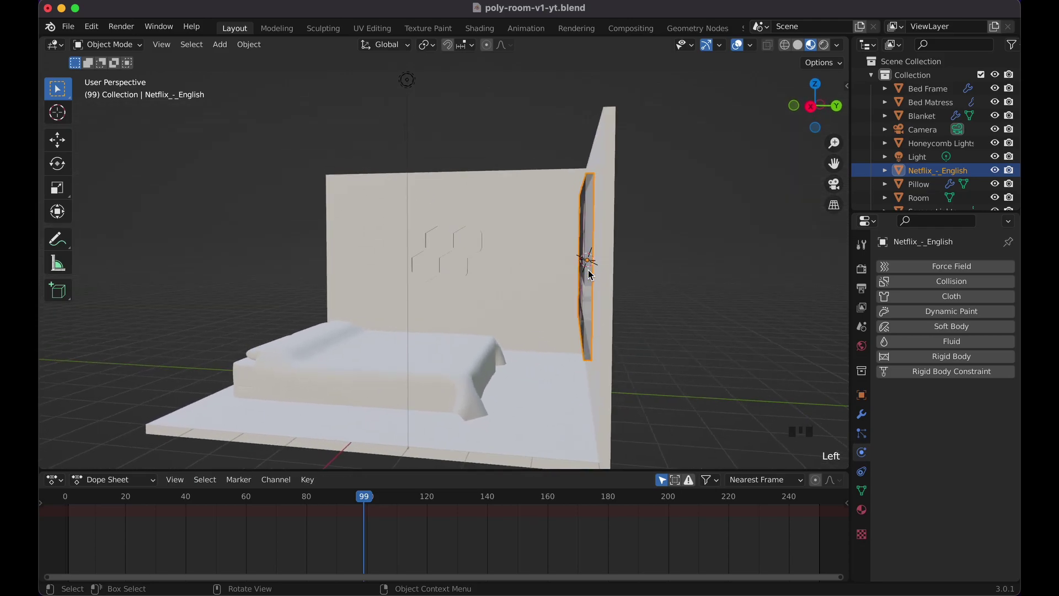
pyautogui.press('Tab')
pyautogui.hscroll(-5, 589, 273)
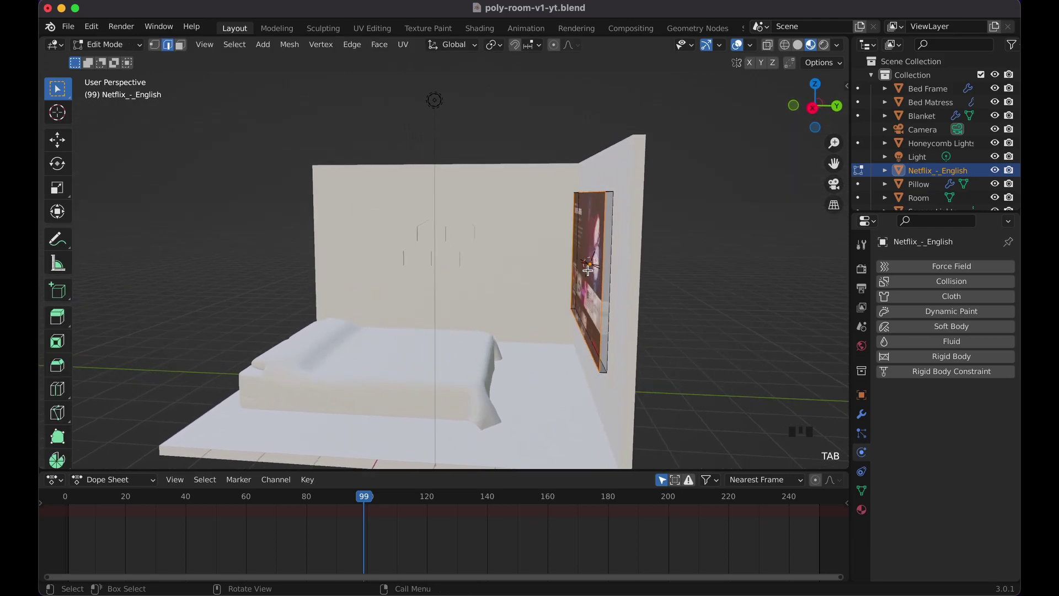
pyautogui.hscroll(5, 591, 257)
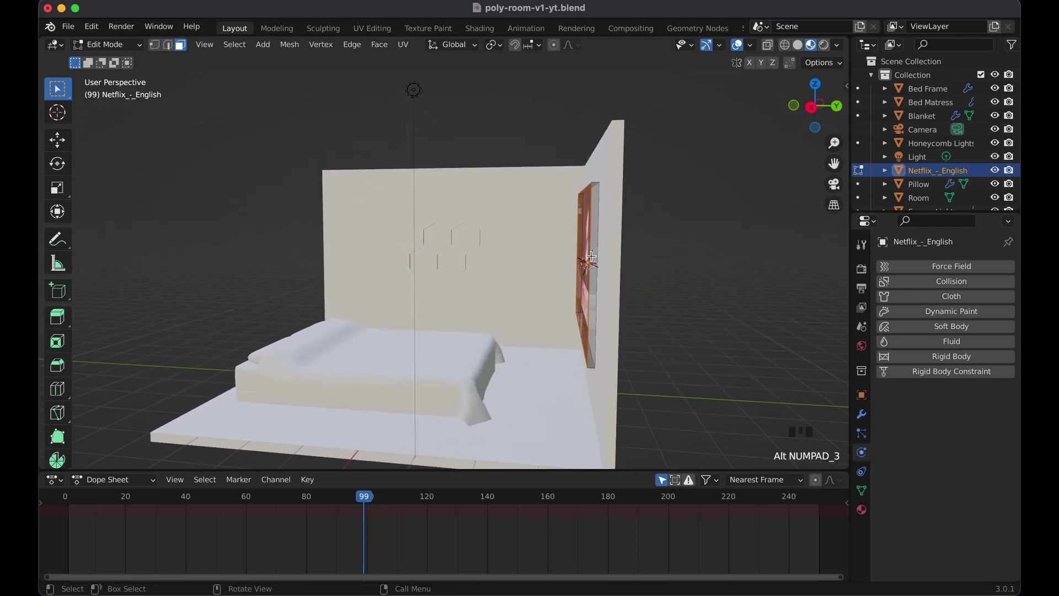
pyautogui.press('g')
pyautogui.press('y')
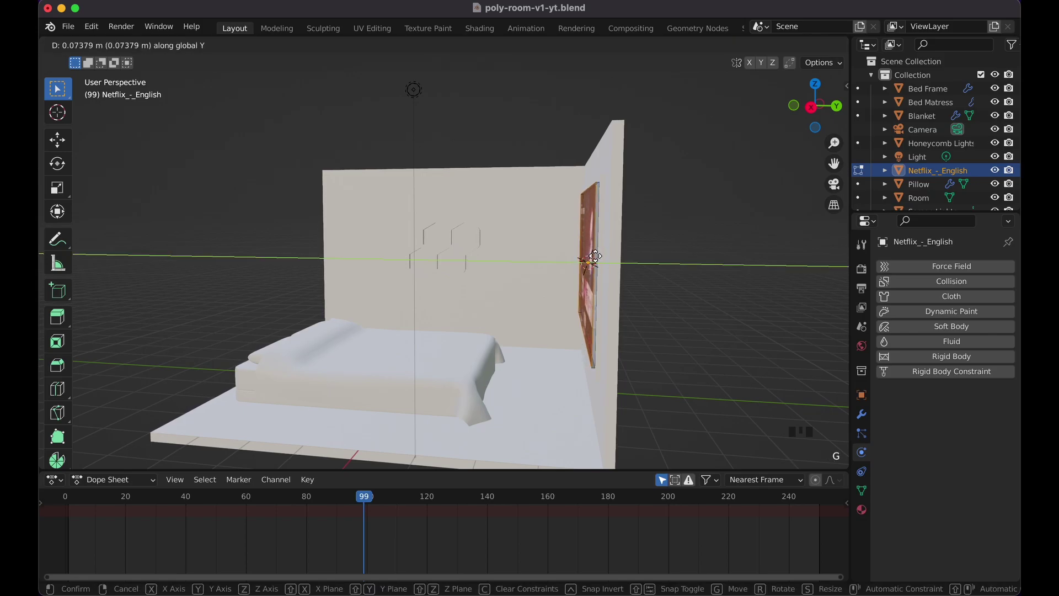
pyautogui.click(594, 257)
# - Save the current blend file
pyautogui.hscroll(-5, 693, 275)
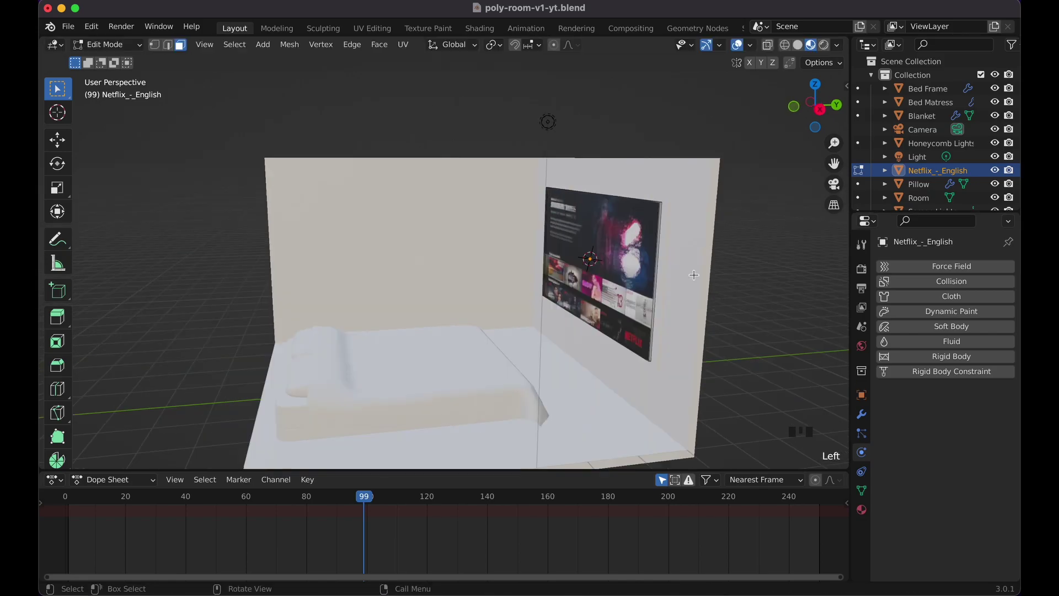
pyautogui.scroll(5, 693, 274)
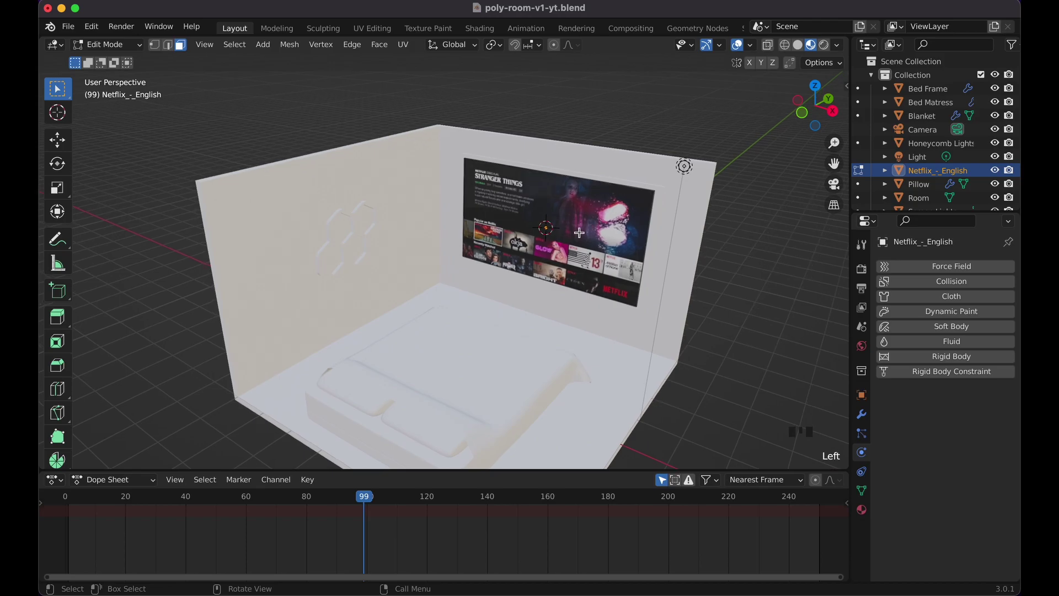
pyautogui.keyDown('shift'); pyautogui.scroll(-5, 546, 254); pyautogui.keyUp('shift')
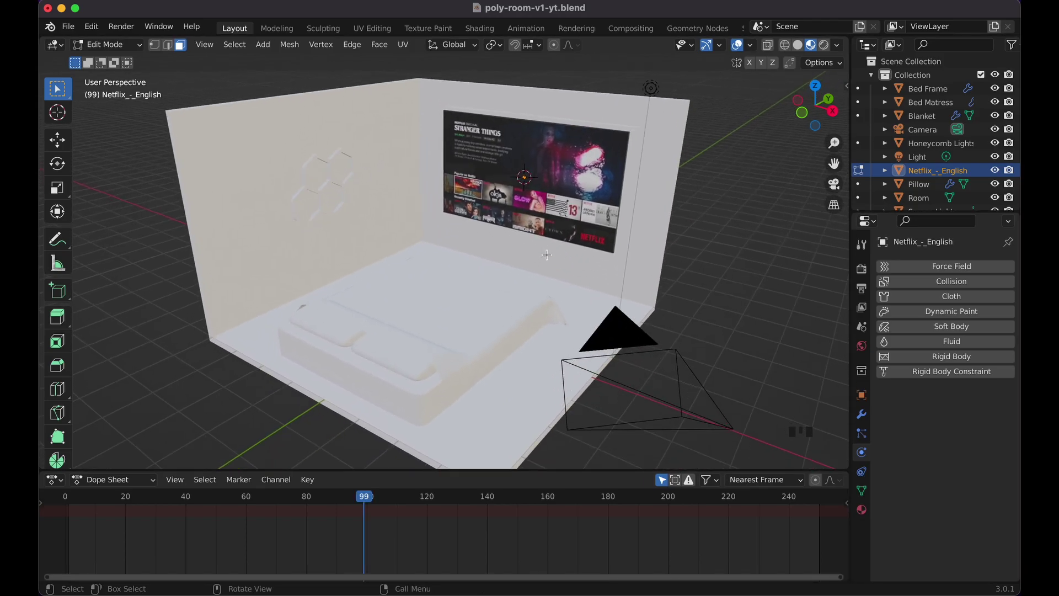
pyautogui.press('super+s')
pyautogui.scroll(-5, 547, 253)
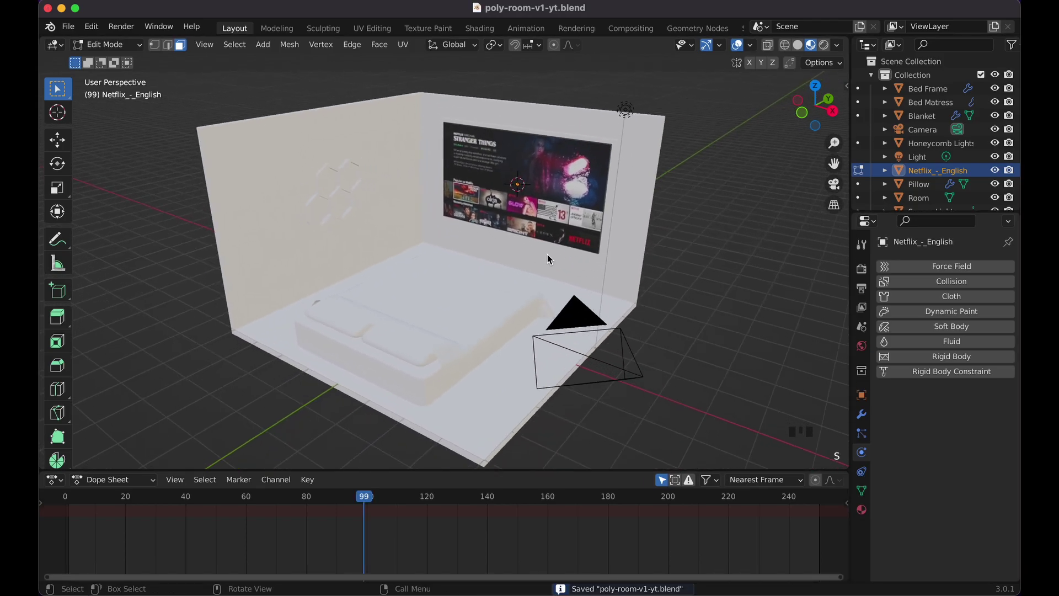
pyautogui.scroll(5, 547, 254)
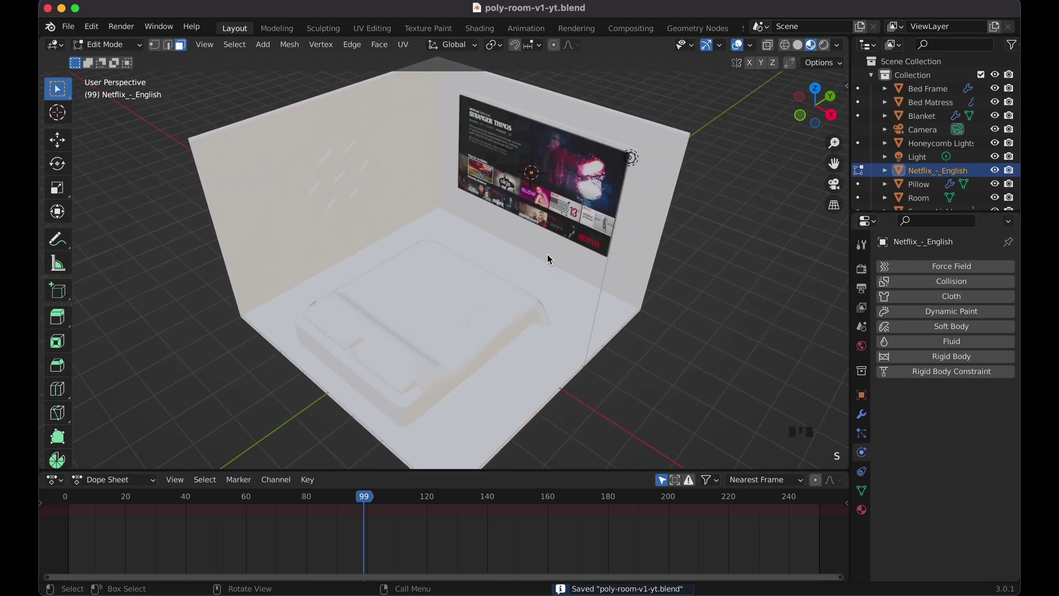
# - Show the scene in Rendered shading and return the Netflix image to Object Mode
pyautogui.click(824, 45)
pyautogui.scroll(-5, 596, 272)
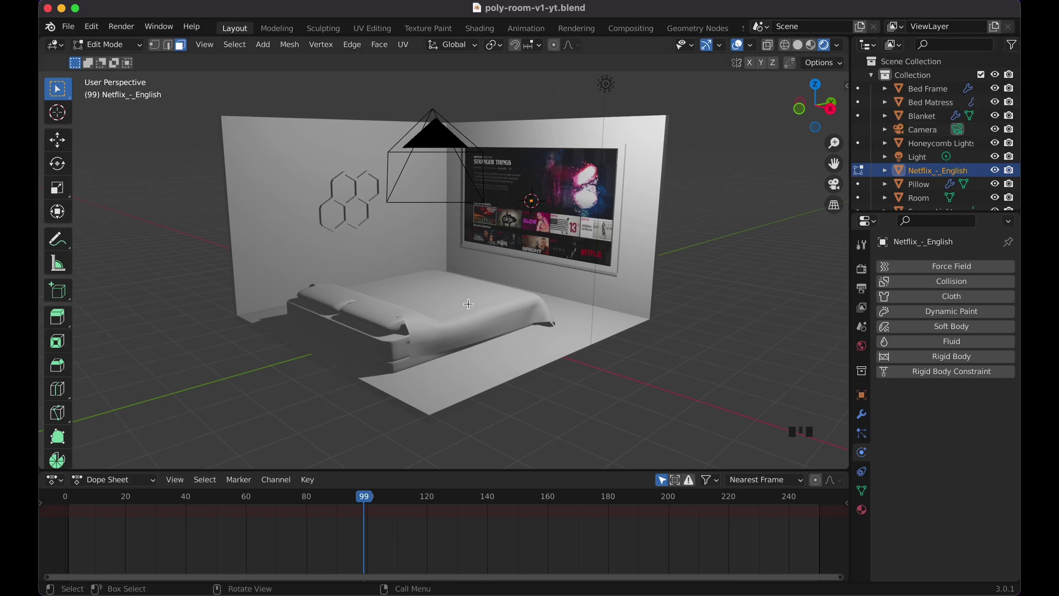
pyautogui.press('Tab')
# - Select the Screen Lights panel that frames the Netflix image on the wall
pyautogui.click(615, 268)
pyautogui.hscroll(-5, 615, 268)
pyautogui.scroll(4, 615, 268)
pyautogui.scroll(3, 614, 269)
pyautogui.hscroll(5, 614, 269)
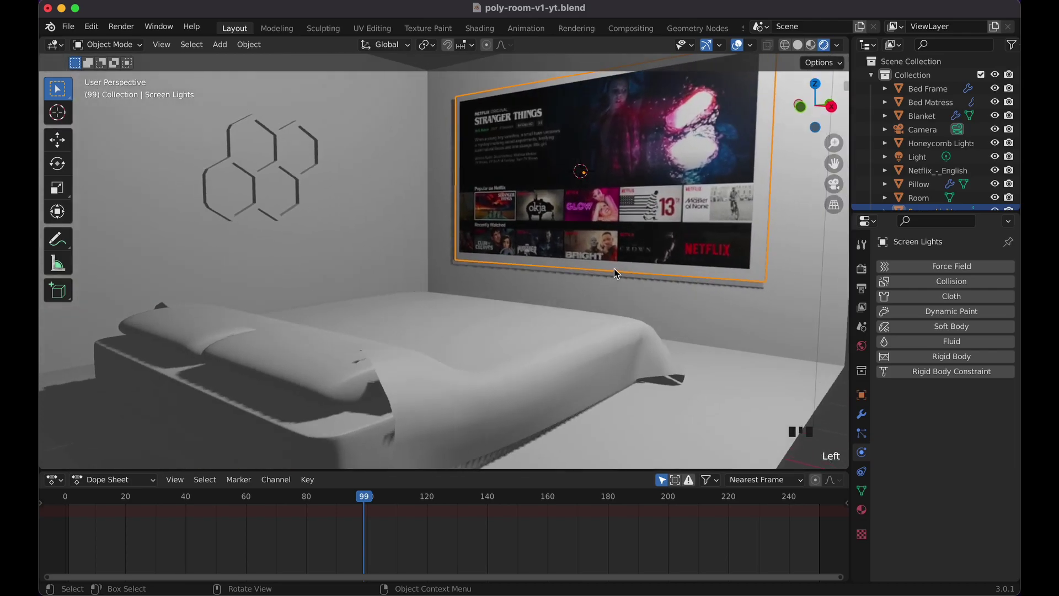
pyautogui.keyDown('shift'); pyautogui.hscroll(3, 614, 269); pyautogui.keyUp('shift')
pyautogui.hscroll(10, 614, 269)
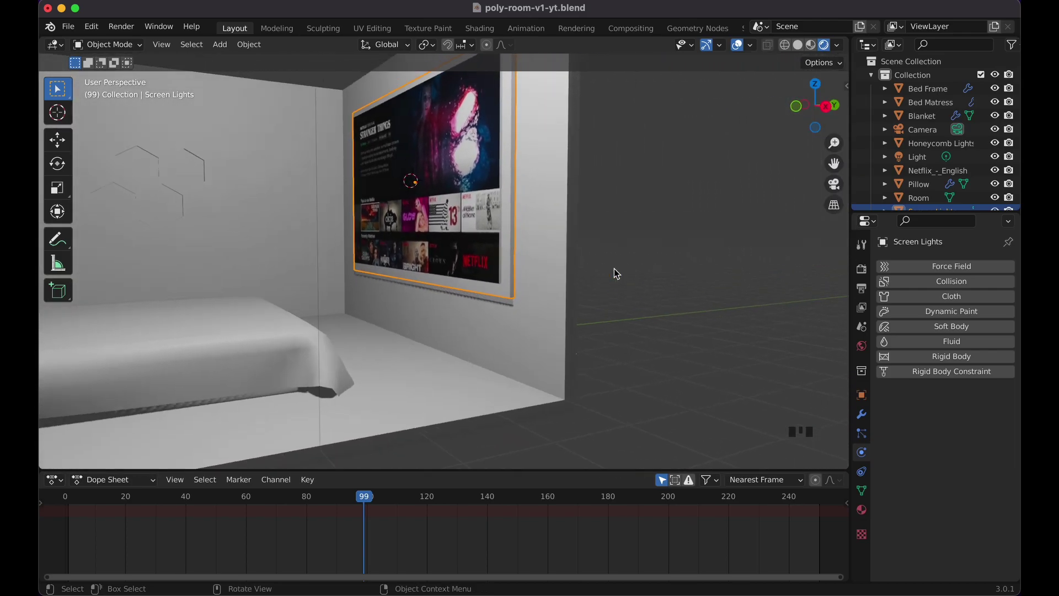
pyautogui.hscroll(-4, 613, 268)
pyautogui.click(498, 300)
pyautogui.click(501, 284)
pyautogui.hscroll(-8, 500, 284)
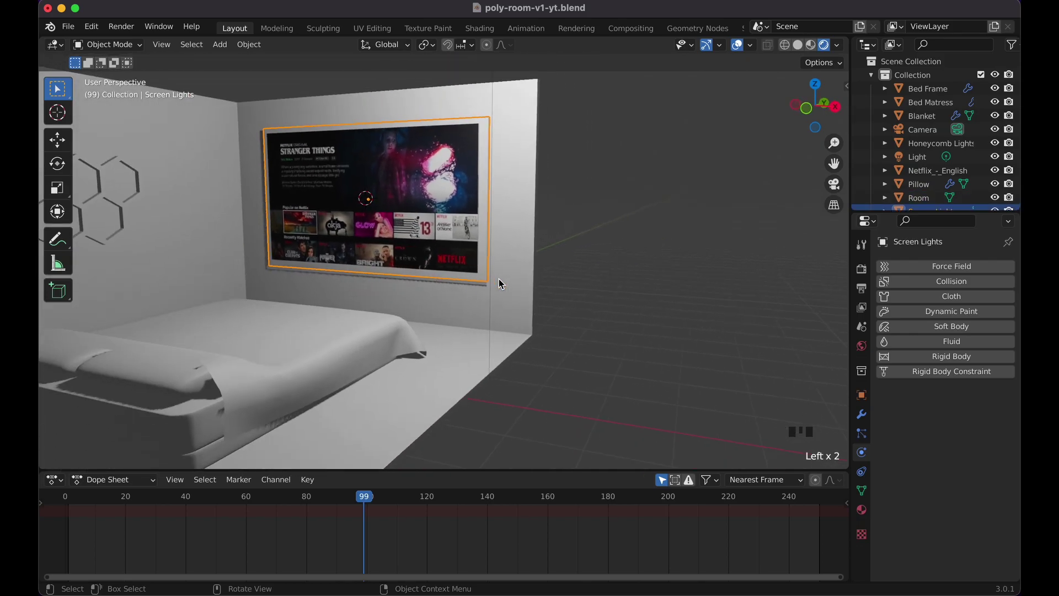
pyautogui.hscroll(-1, 500, 284)
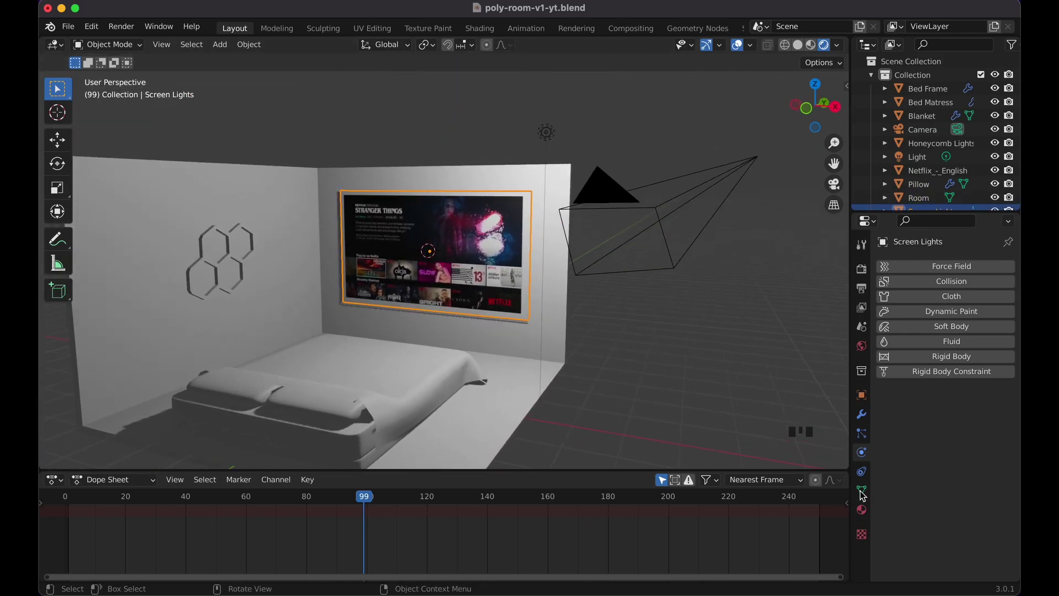
# - Create a new material for the Screen Lights panel and name it Screen Lights
pyautogui.click(861, 509)
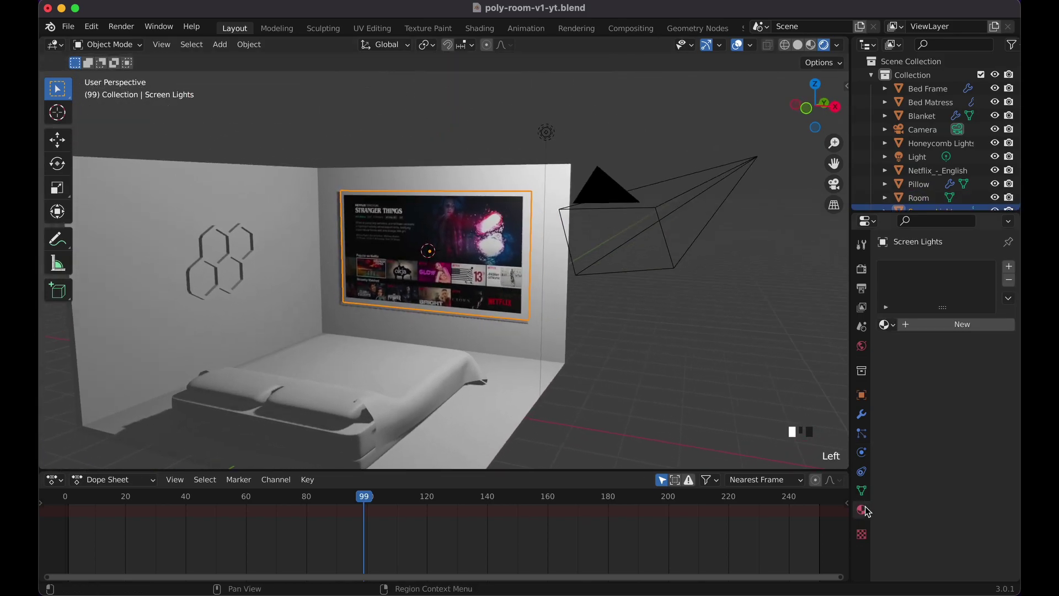
pyautogui.click(927, 330)
pyautogui.click(926, 325)
pyautogui.write('Screen L')
pyautogui.write('ights')
pyautogui.press('Return')
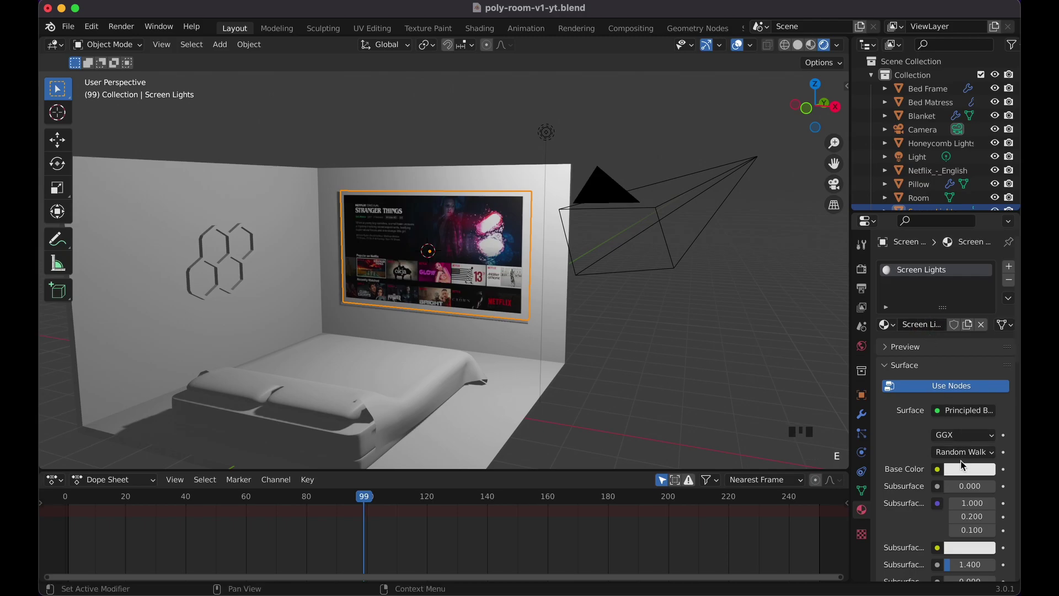
# - Change the Screen Lights material's surface shader to Emission and set its strength to 20
pyautogui.click(941, 414)
pyautogui.click(819, 140)
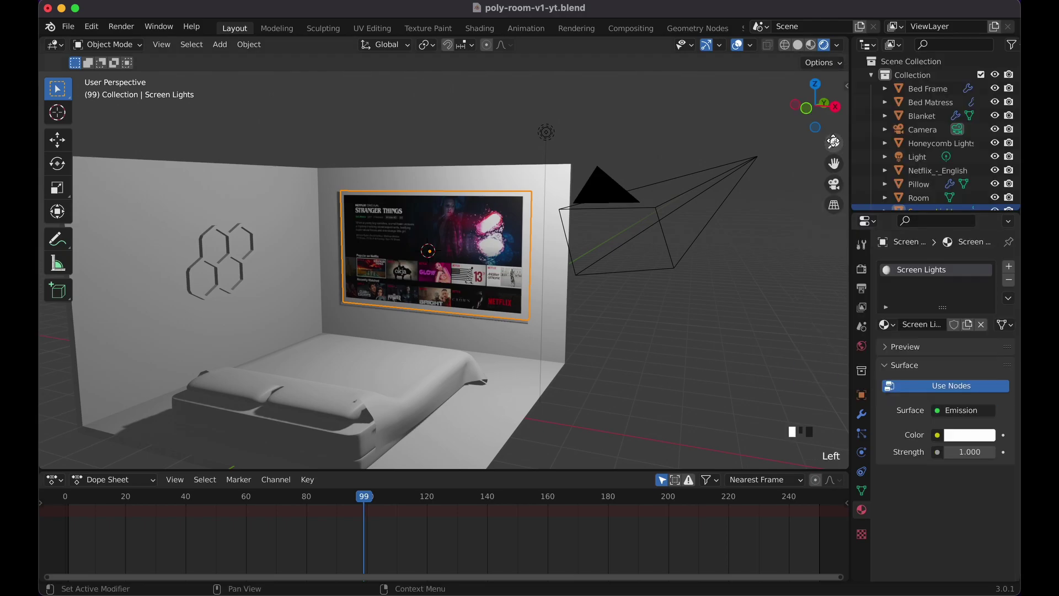
pyautogui.click(969, 452)
pyautogui.write('20')
pyautogui.press('Return')
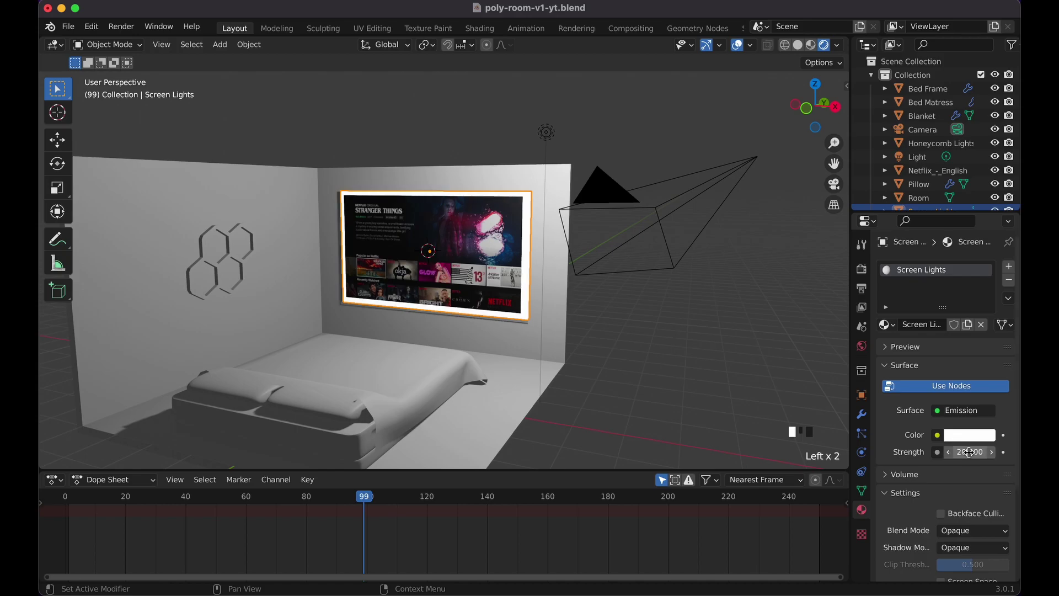
pyautogui.hscroll(5, 599, 266)
pyautogui.scroll(-5, 597, 262)
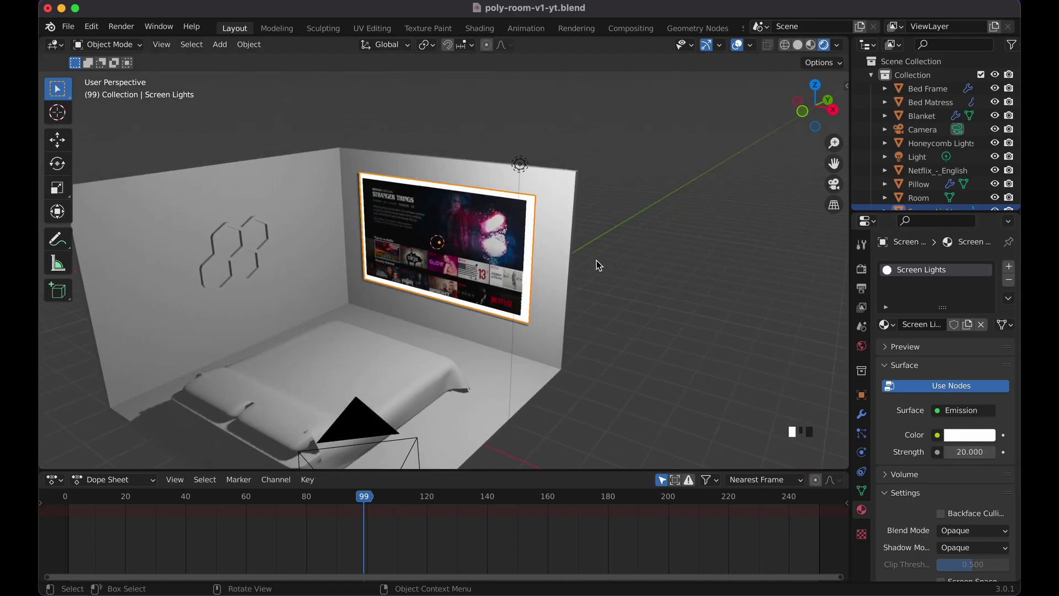
# - Save the bedroom scene file with the emissive Screen Lights panel in place
pyautogui.hscroll(-5, 538, 330)
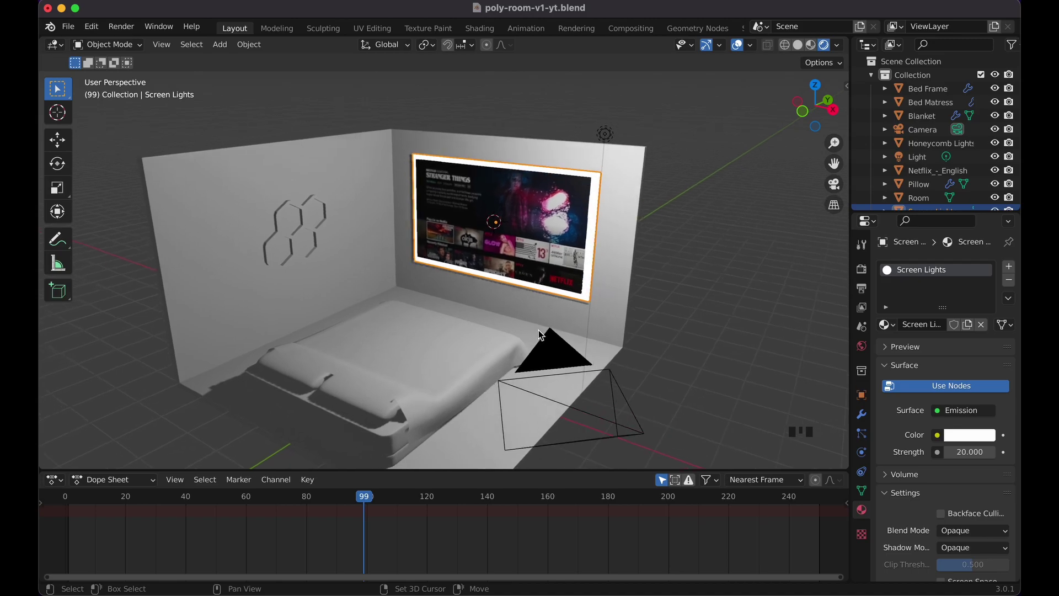
pyautogui.press('super+s')
pyautogui.hscroll(-8, 538, 329)
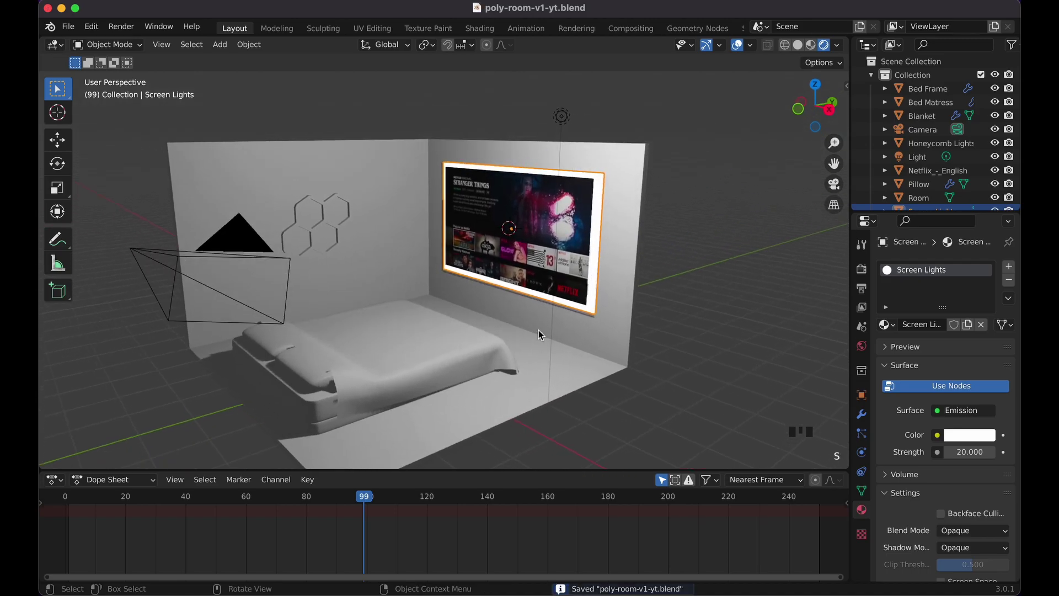
# - Create a new material for the Room walls and floor and name it Black
pyautogui.click(583, 365)
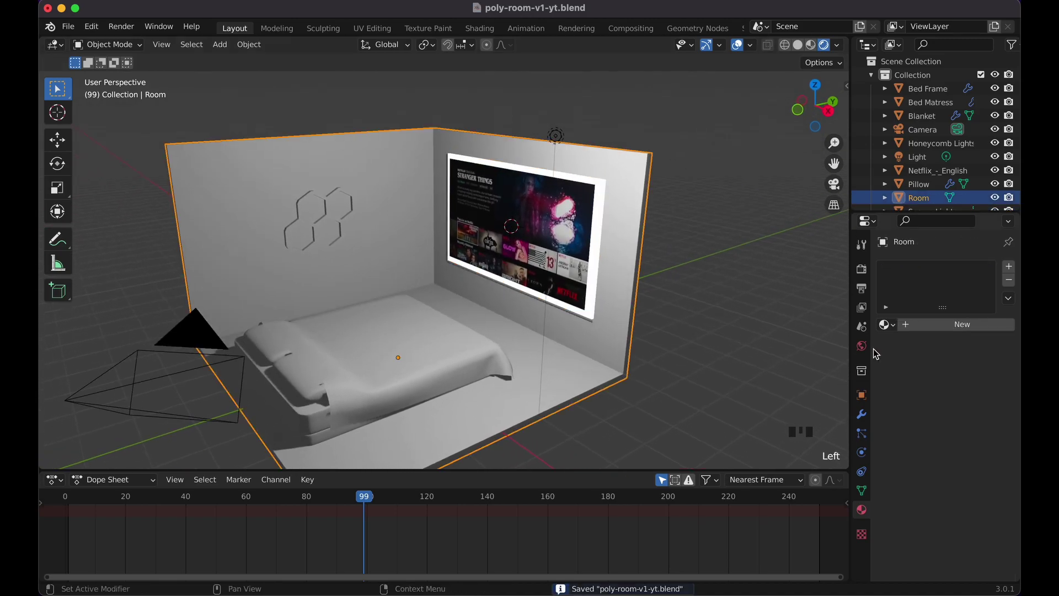
pyautogui.click(931, 330)
pyautogui.click(930, 330)
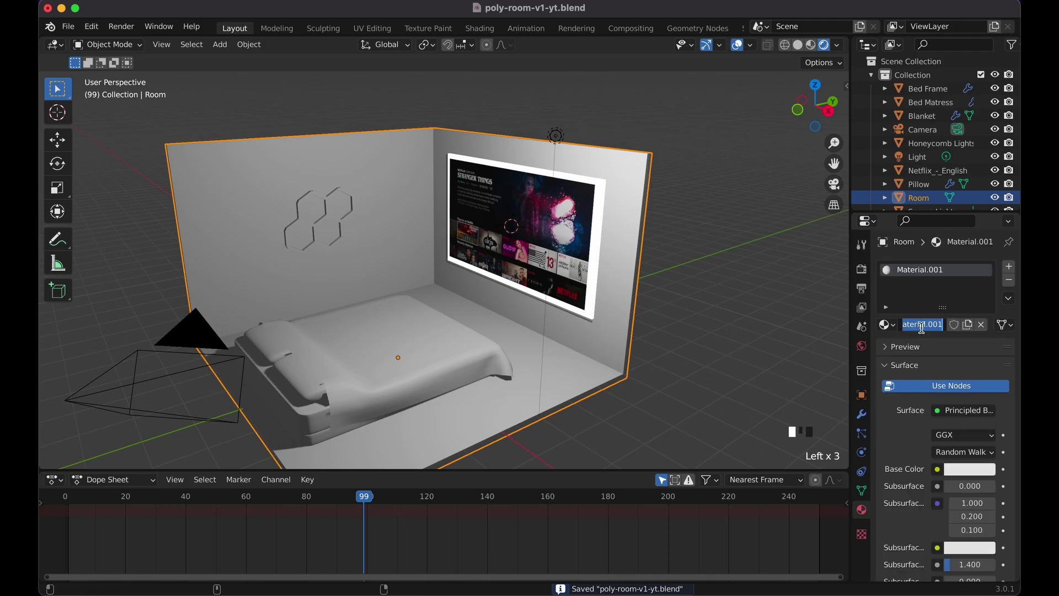
pyautogui.write('Black')
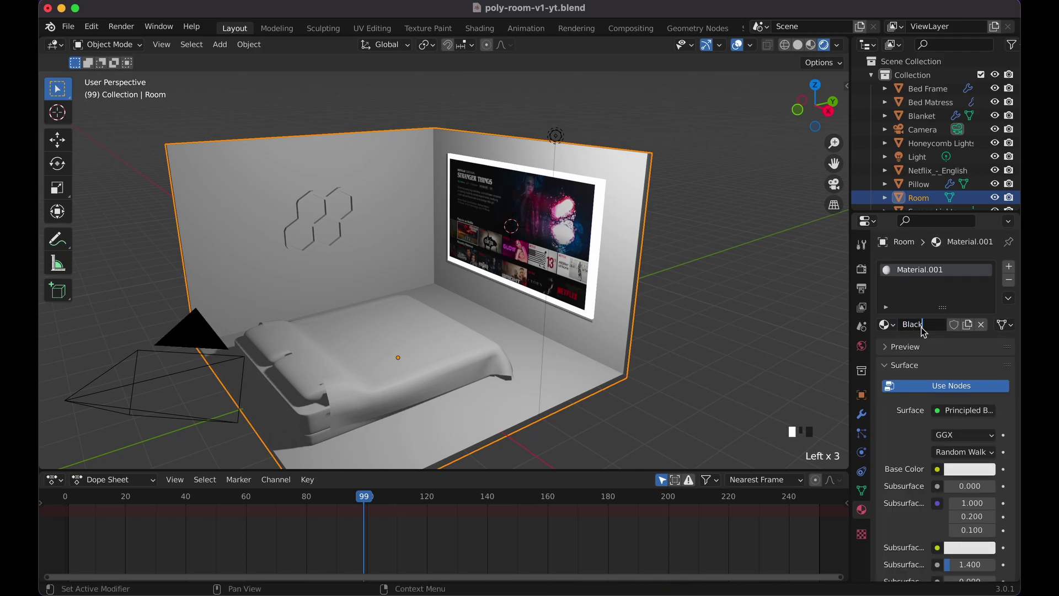
pyautogui.press('Return')
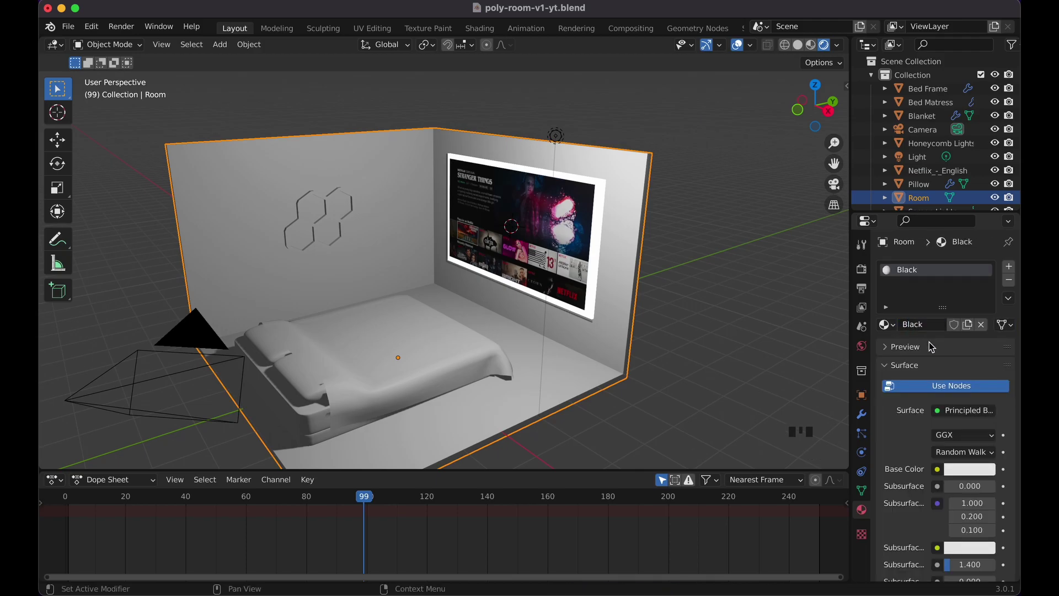
# - Set the Black material's base color to pure black, hex 000000
pyautogui.click(970, 470)
pyautogui.moveTo(987, 364); pyautogui.dragTo(984, 381)
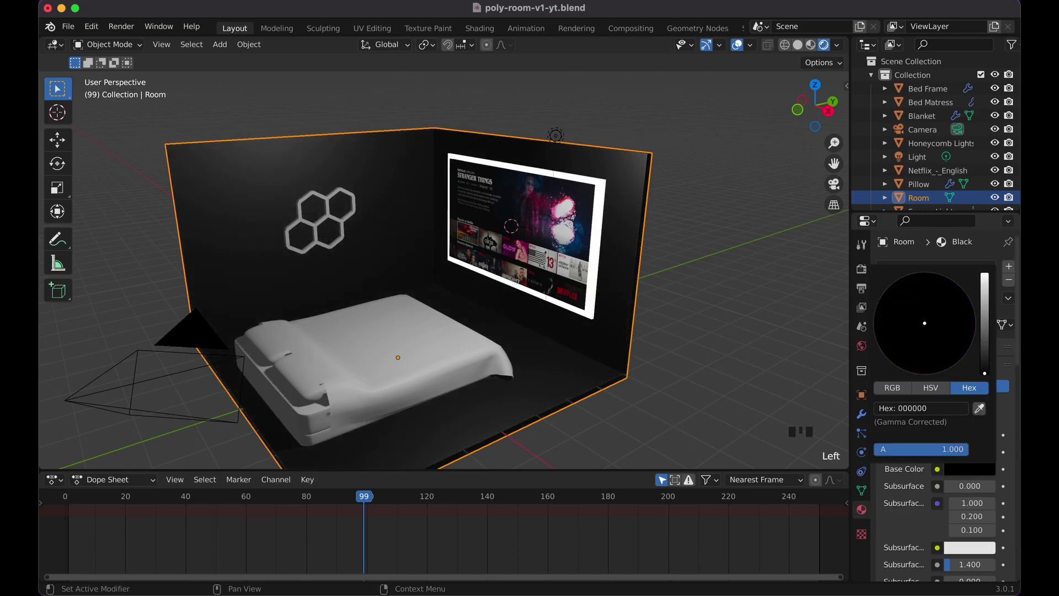
pyautogui.click(899, 448)
# - Create a new material for the Honeycomb Lights on the wall and name it Lights
pyautogui.moveTo(679, 380); pyautogui.dragTo(682, 384, button='middle')
pyautogui.click(312, 194)
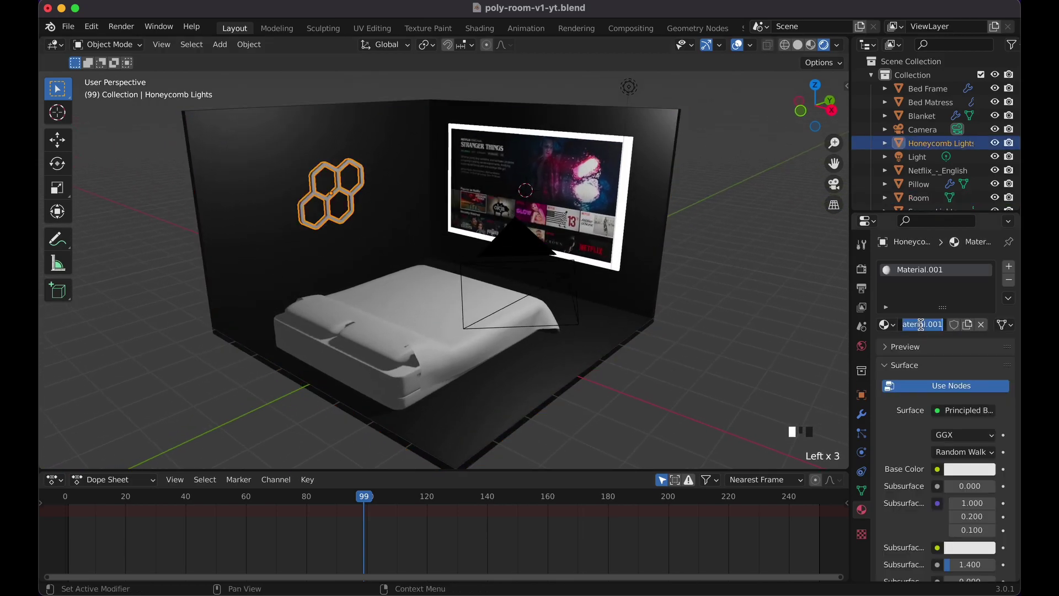
pyautogui.write('Lights')
pyautogui.press('Return')
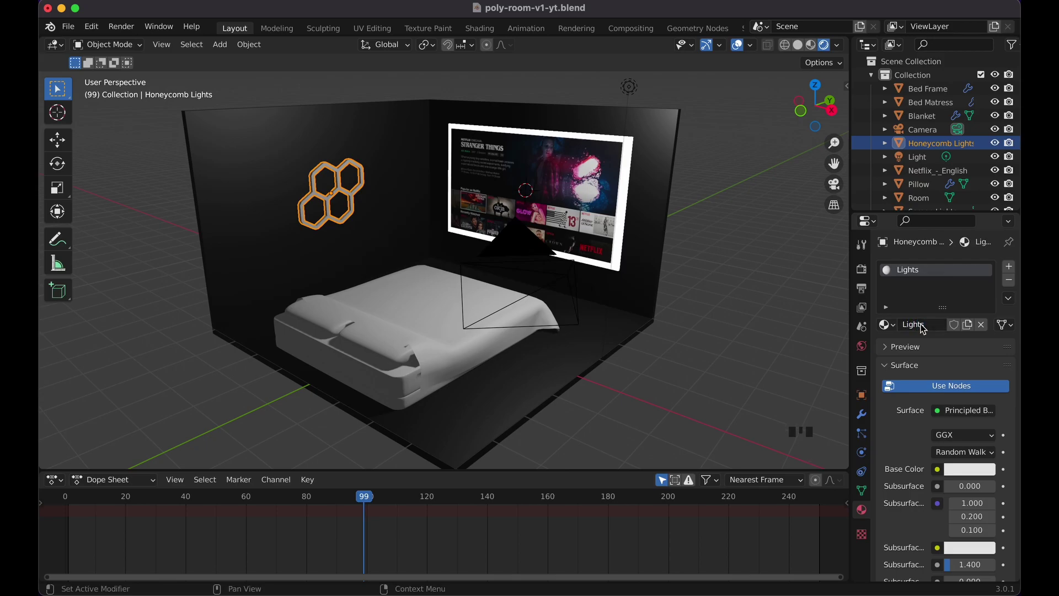
# - Change the Lights material's surface shader to Emission and set its color to yellow, hex FFDD27
pyautogui.click(961, 472)
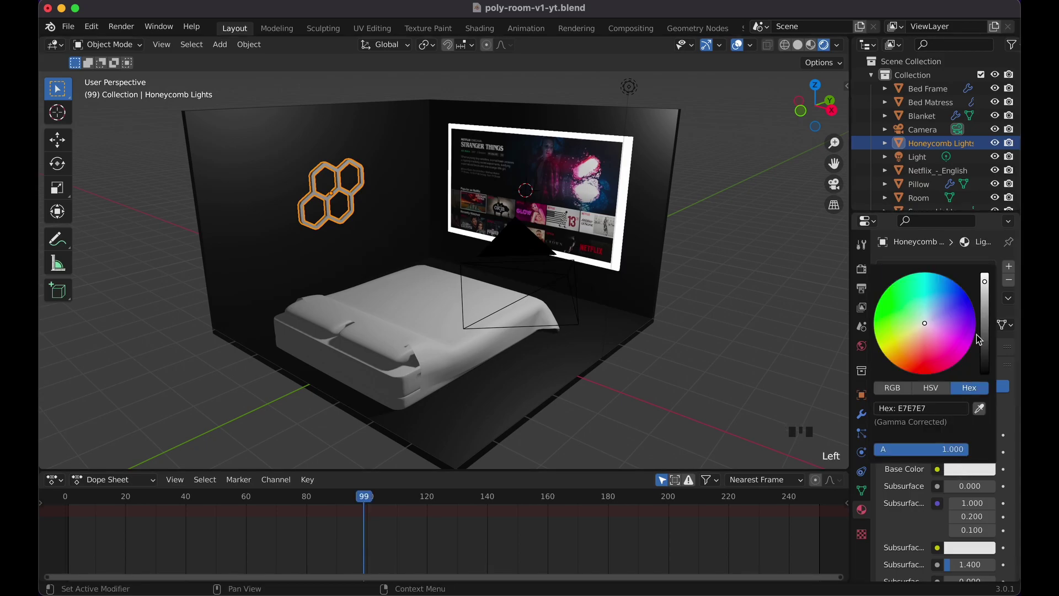
pyautogui.click(897, 343)
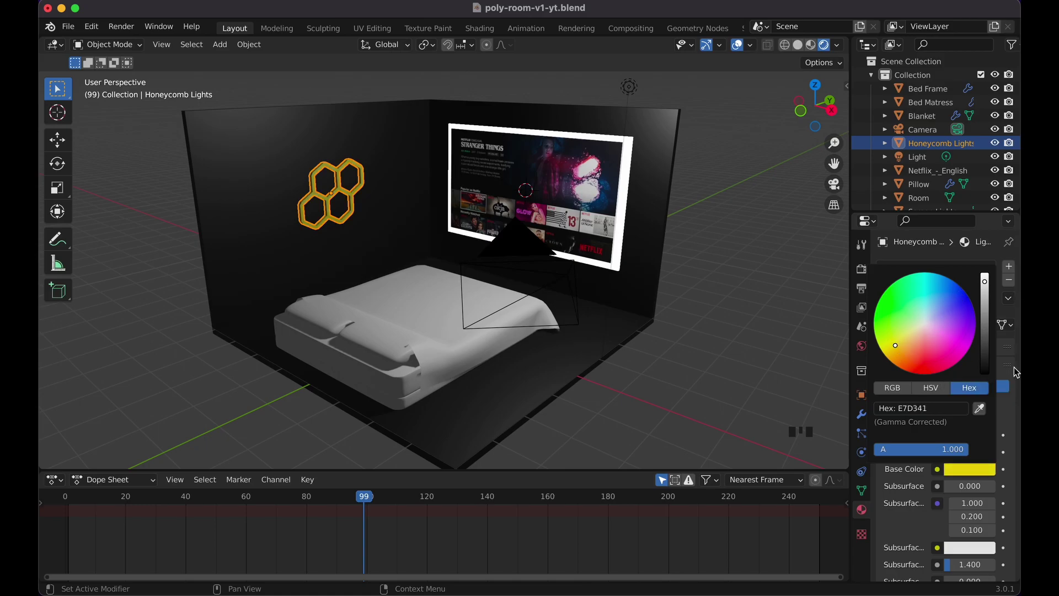
pyautogui.click(938, 412)
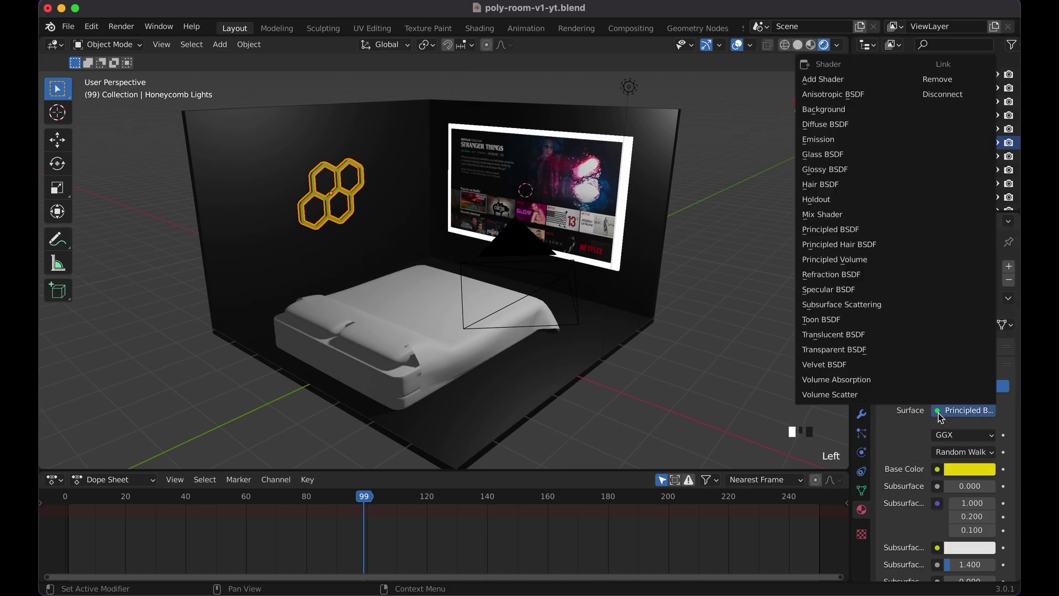
pyautogui.click(829, 141)
pyautogui.click(966, 436)
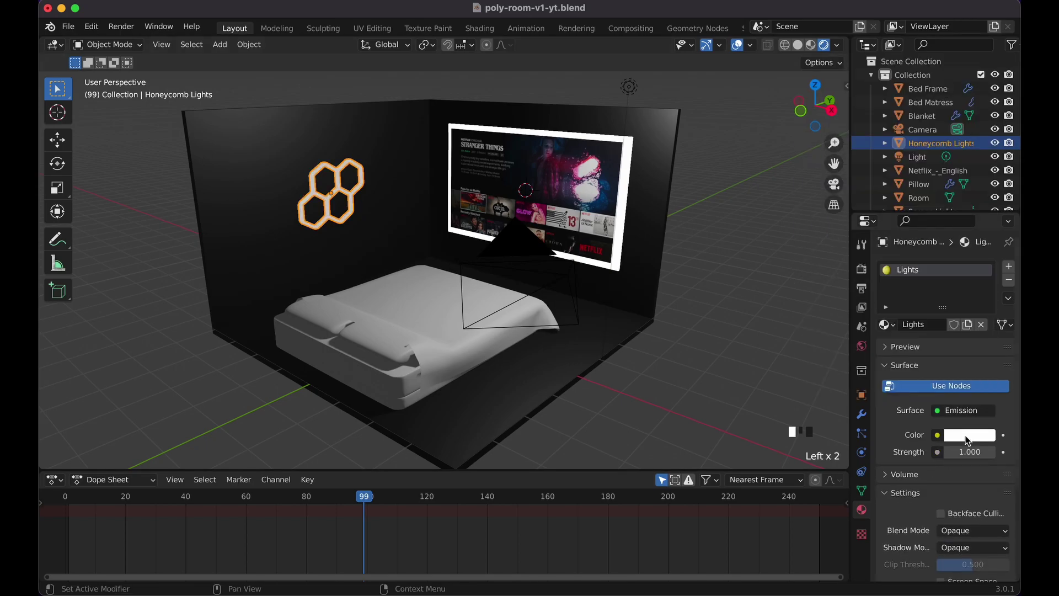
pyautogui.moveTo(919, 304); pyautogui.dragTo(894, 317)
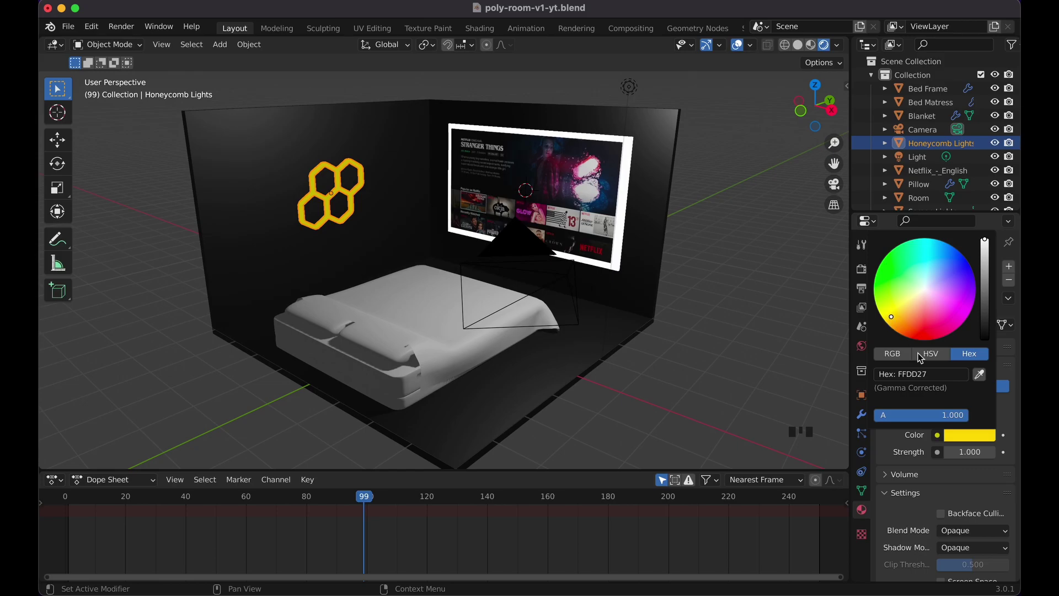
# - Set the Lights material's emission strength to 20
pyautogui.click(961, 452)
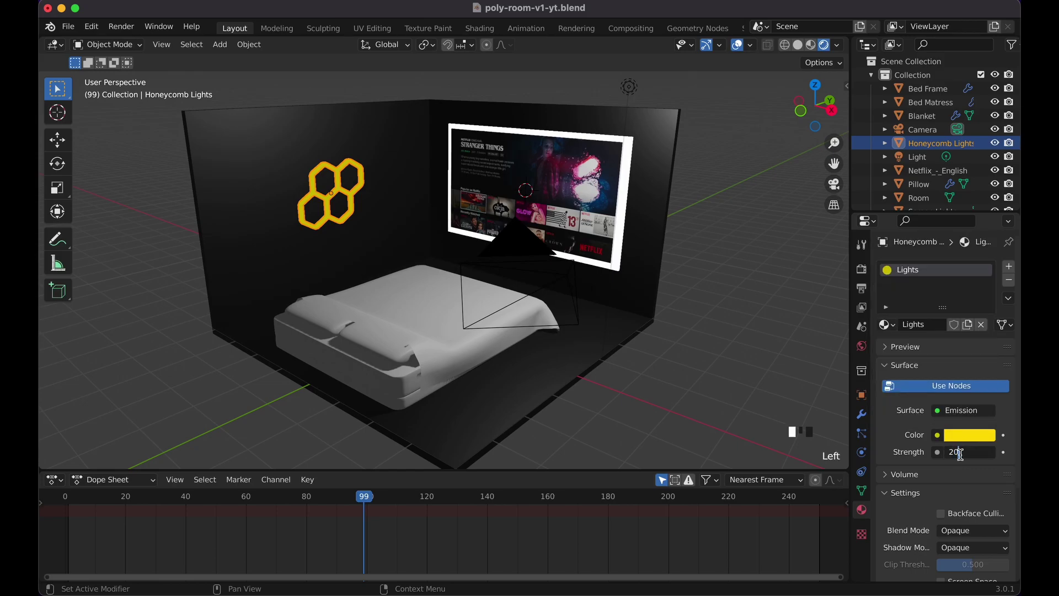
pyautogui.write('20')
pyautogui.press('Return')
pyautogui.scroll(3, 634, 338)
pyautogui.hscroll(-10, 634, 338)
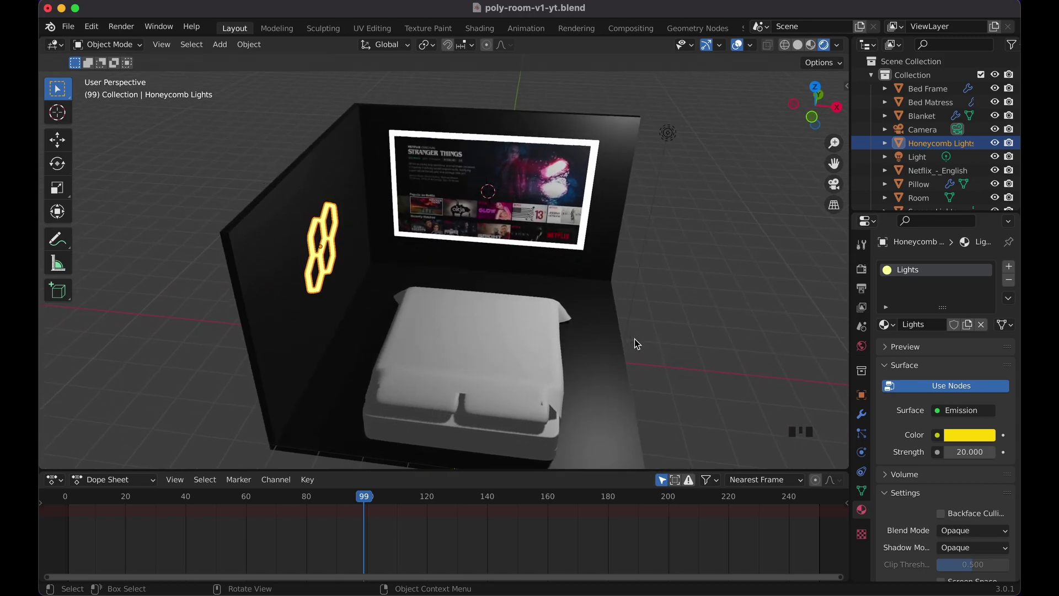
# - In the Room's Edit Mode, select the two inner edges where the walls meet the floor, using edge selection
pyautogui.click(346, 324)
pyautogui.hscroll(-10, 346, 324)
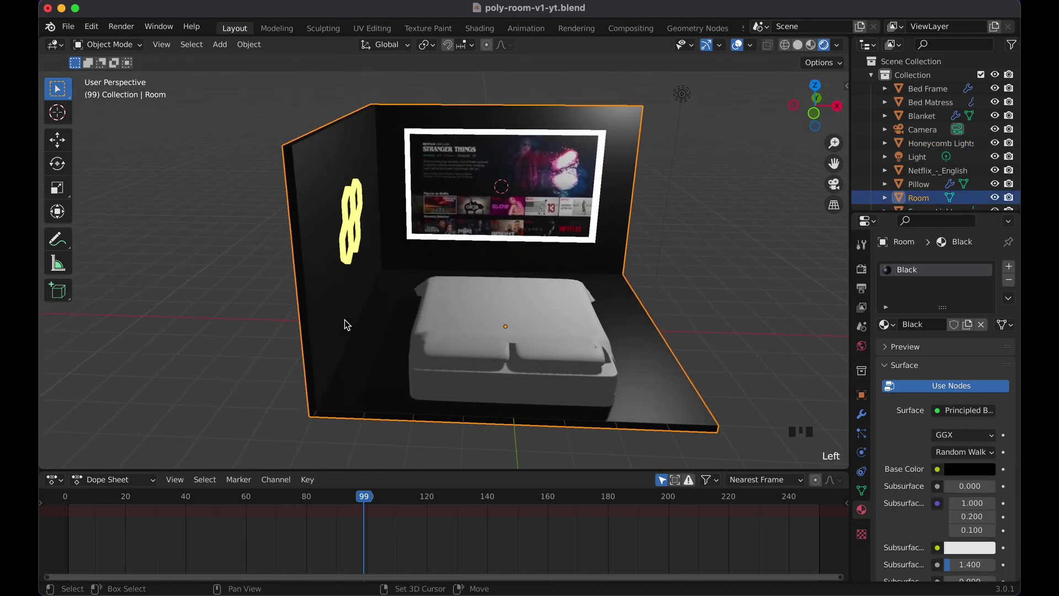
pyautogui.press('Tab')
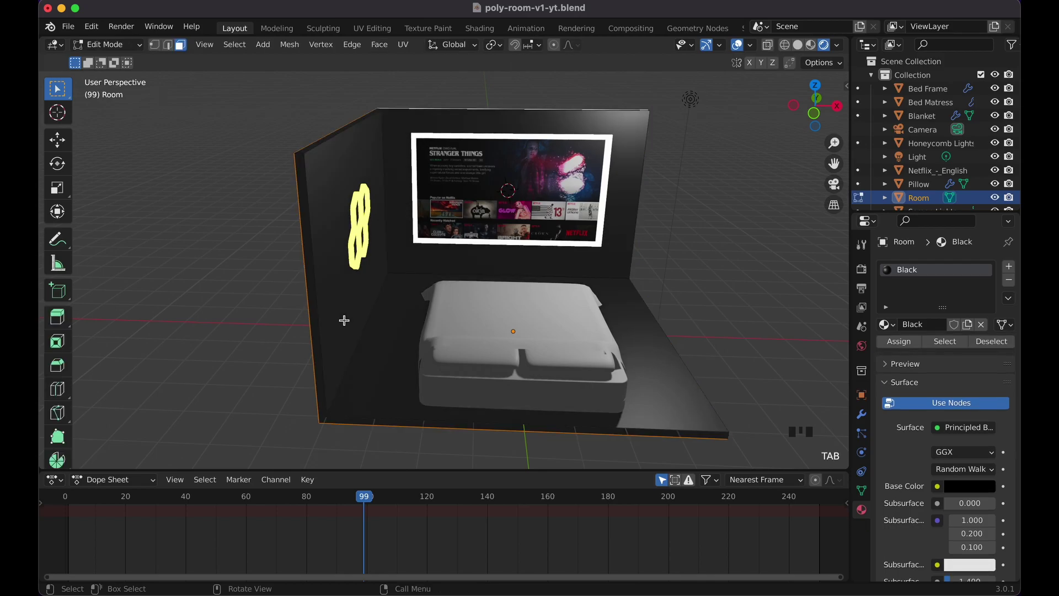
pyautogui.click(169, 45)
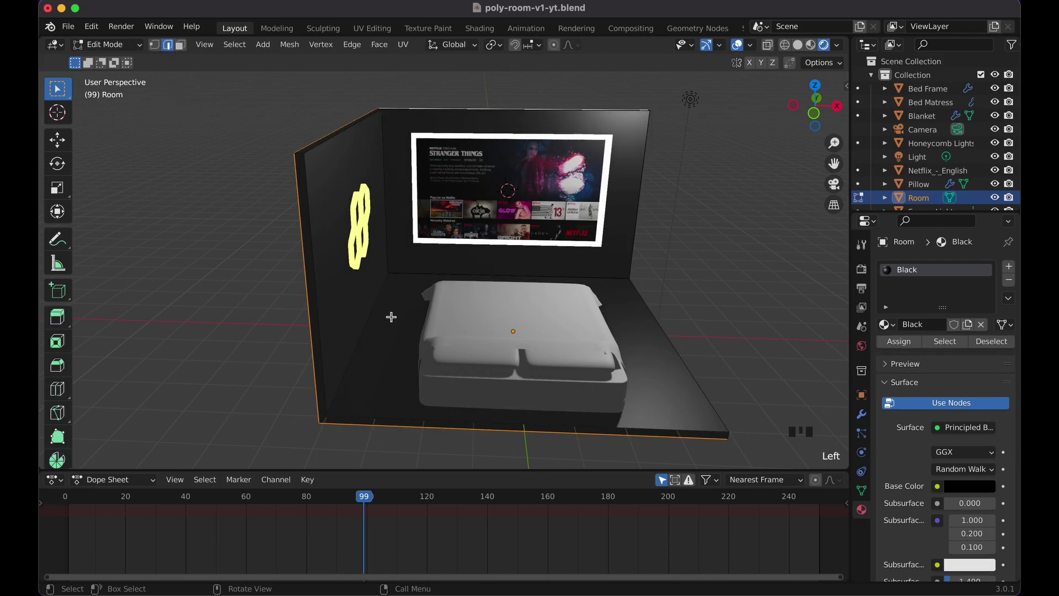
pyautogui.keyDown('shift'); pyautogui.click(418, 273); pyautogui.keyUp('shift')
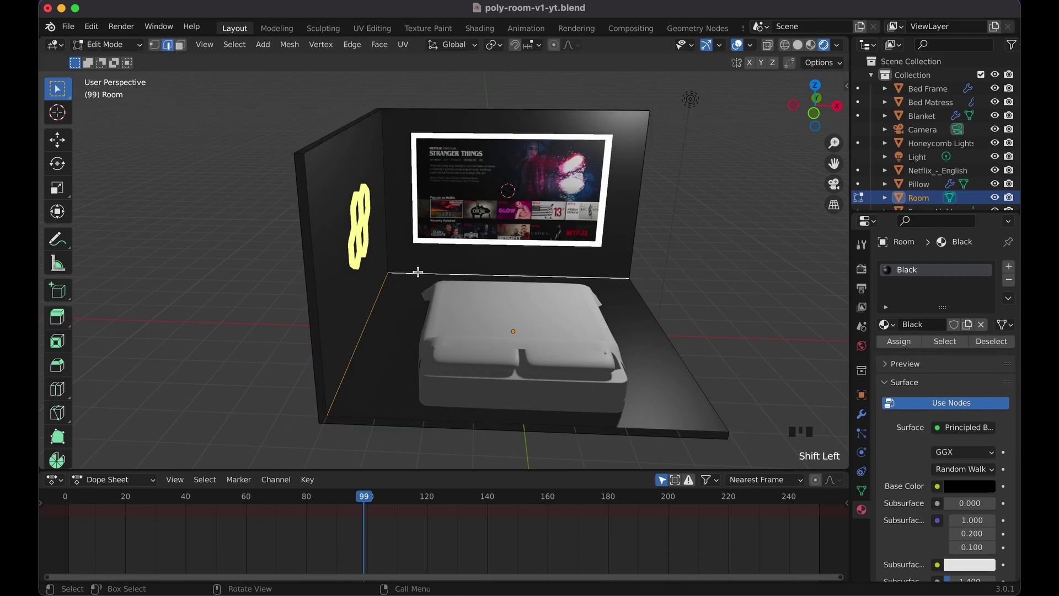
pyautogui.hscroll(-5, 418, 273)
pyautogui.hscroll(-2, 418, 272)
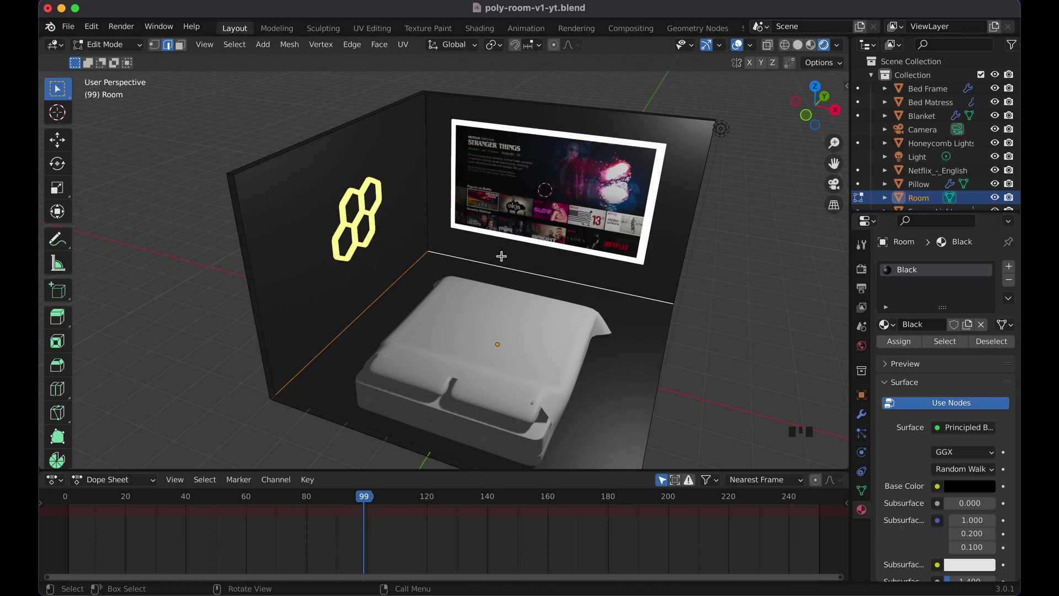
pyautogui.hscroll(-10, 576, 280)
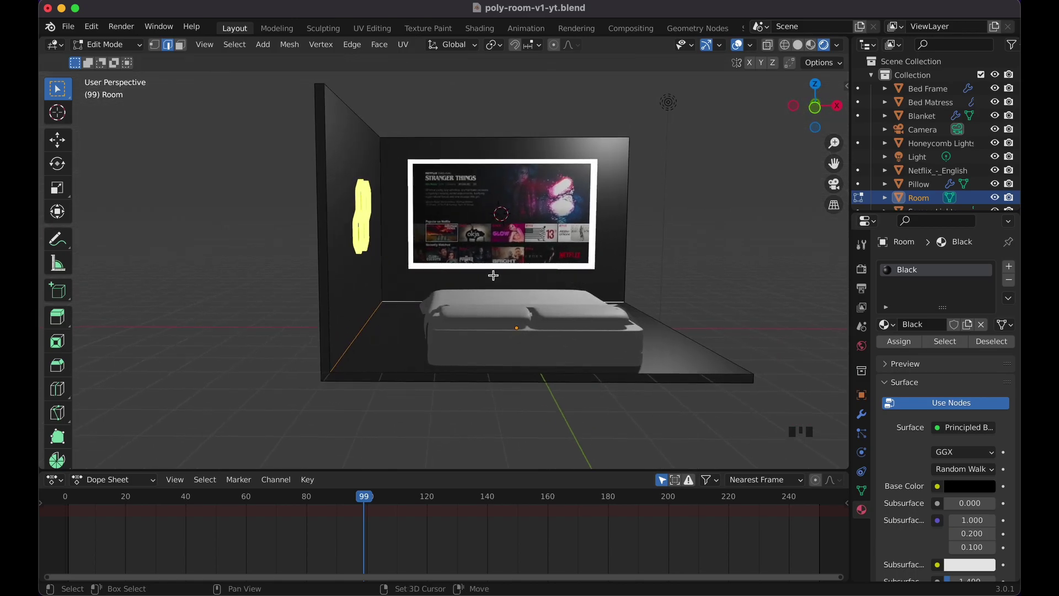
# - Duplicate the two selected floor edges in place, separate the copy into its own object and return to Object Mode
pyautogui.scroll(3, 492, 274)
pyautogui.hotkey('shift', 'd')
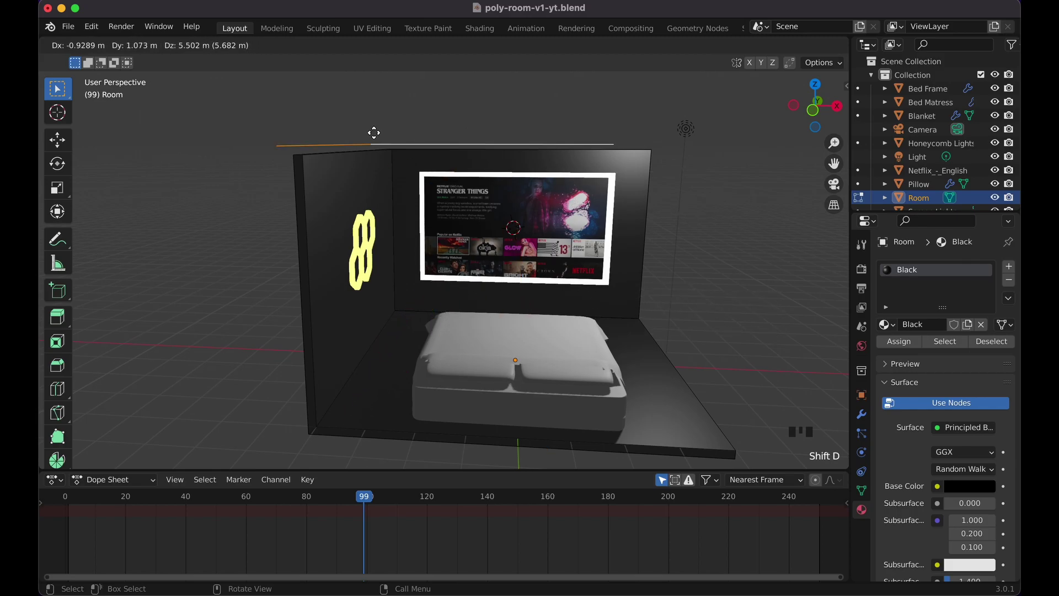
pyautogui.rightClick(470, 316)
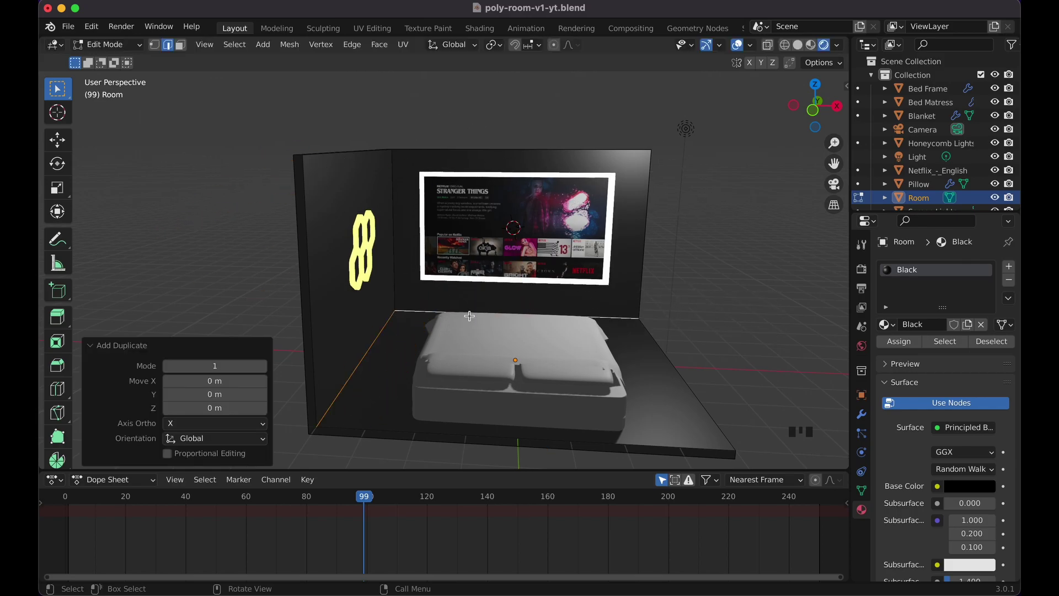
pyautogui.press('p')
pyautogui.click(396, 328)
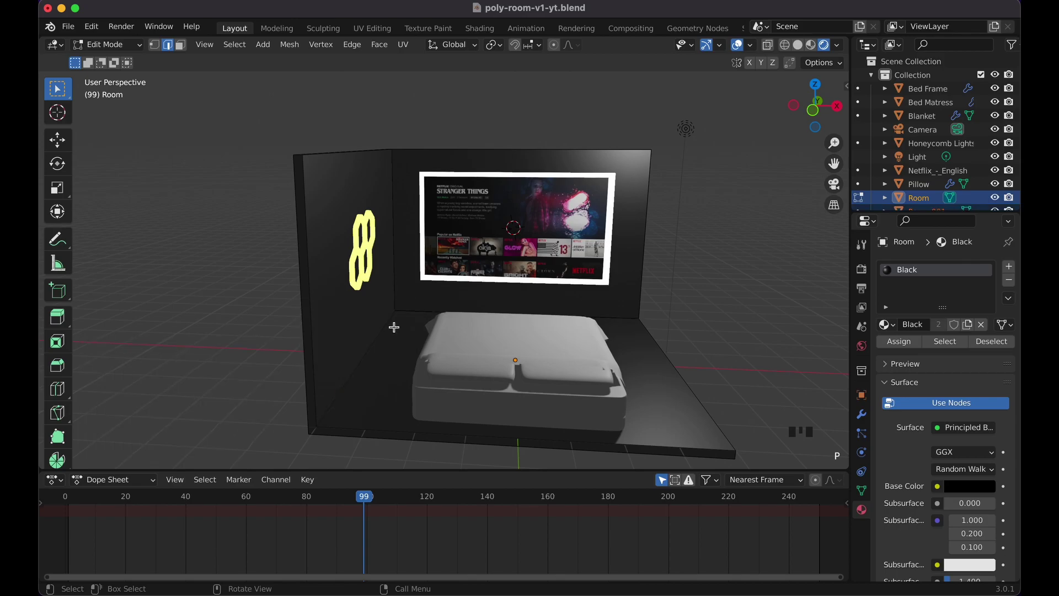
pyautogui.press('Tab')
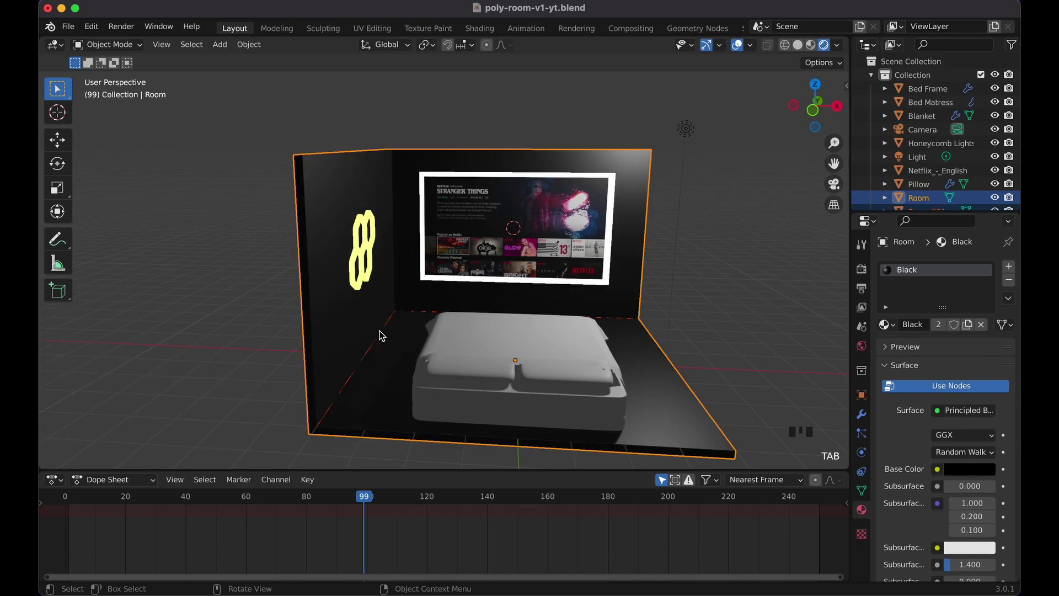
# - Select the separated floor-edge object and isolate it in local view
pyautogui.click(379, 331)
pyautogui.press('g')
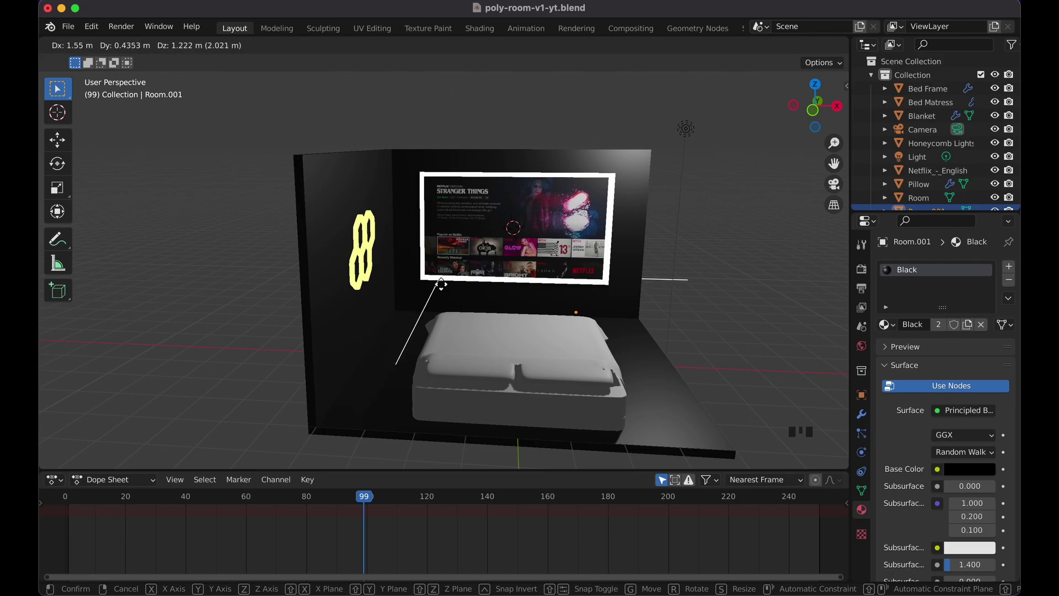
pyautogui.rightClick(399, 331)
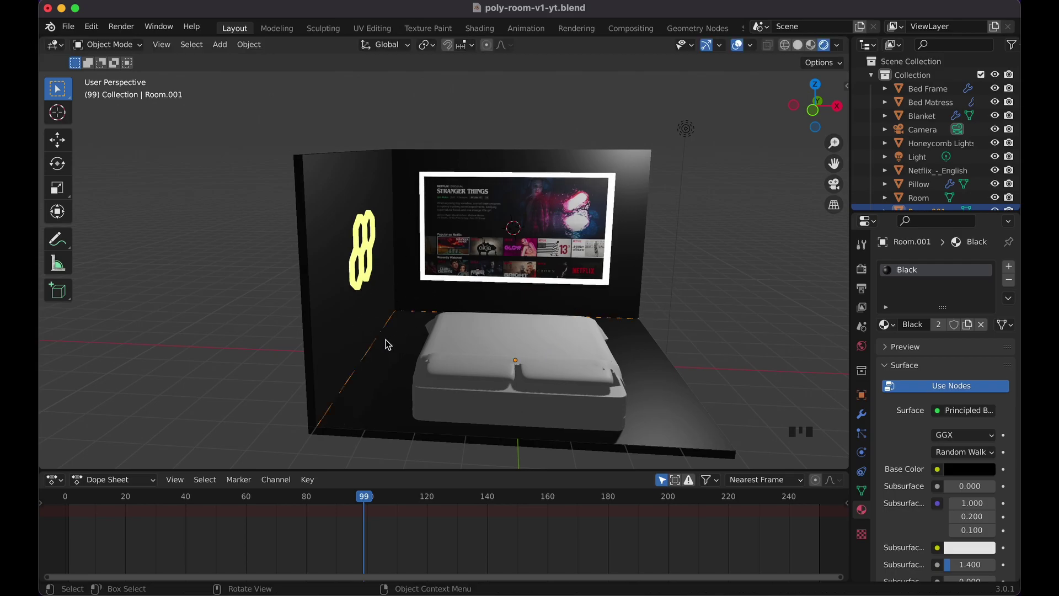
pyautogui.press('/')
pyautogui.scroll(-10, 416, 263)
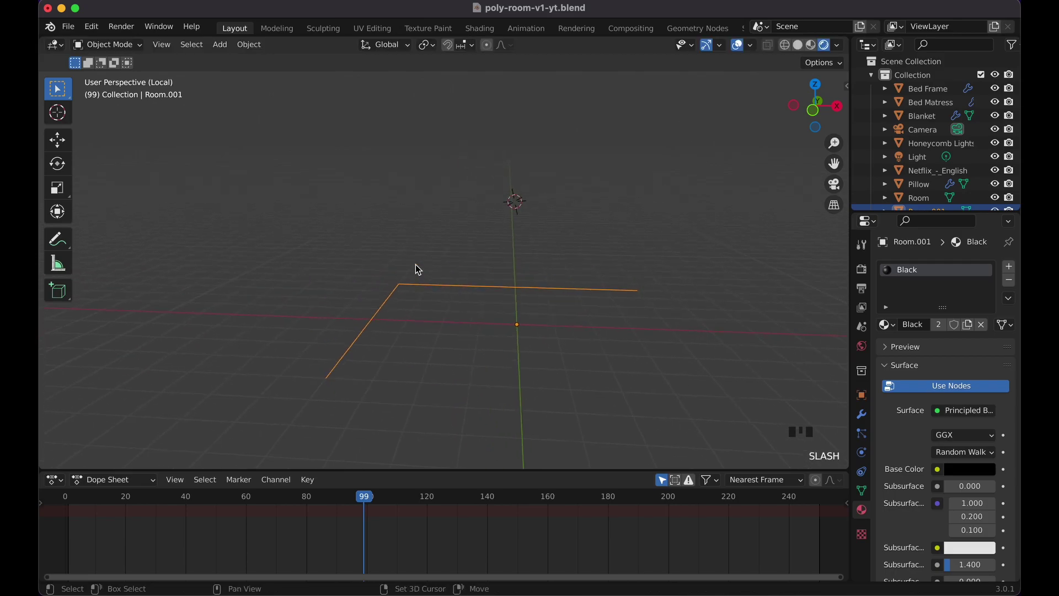
pyautogui.scroll(-2, 416, 265)
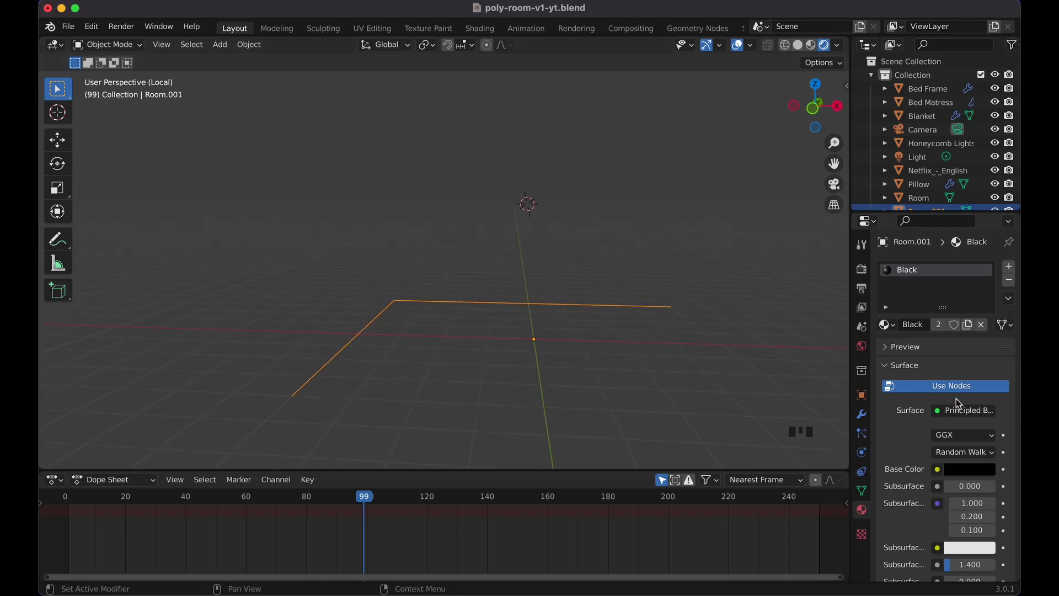
# - Add a Skin modifier to the isolated L-shaped edge object
pyautogui.click(861, 415)
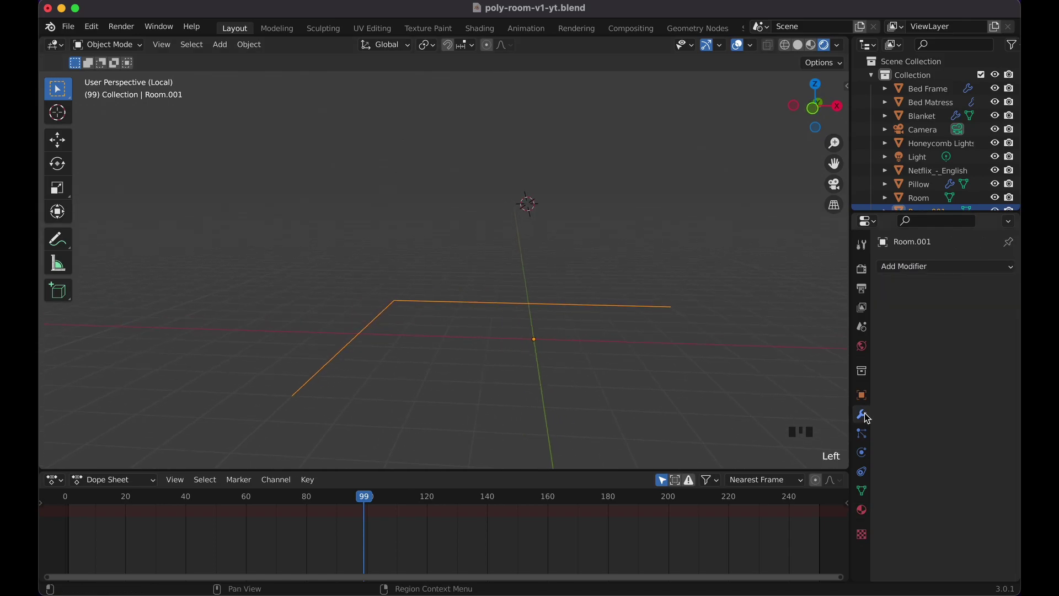
pyautogui.click(931, 269)
pyautogui.click(747, 486)
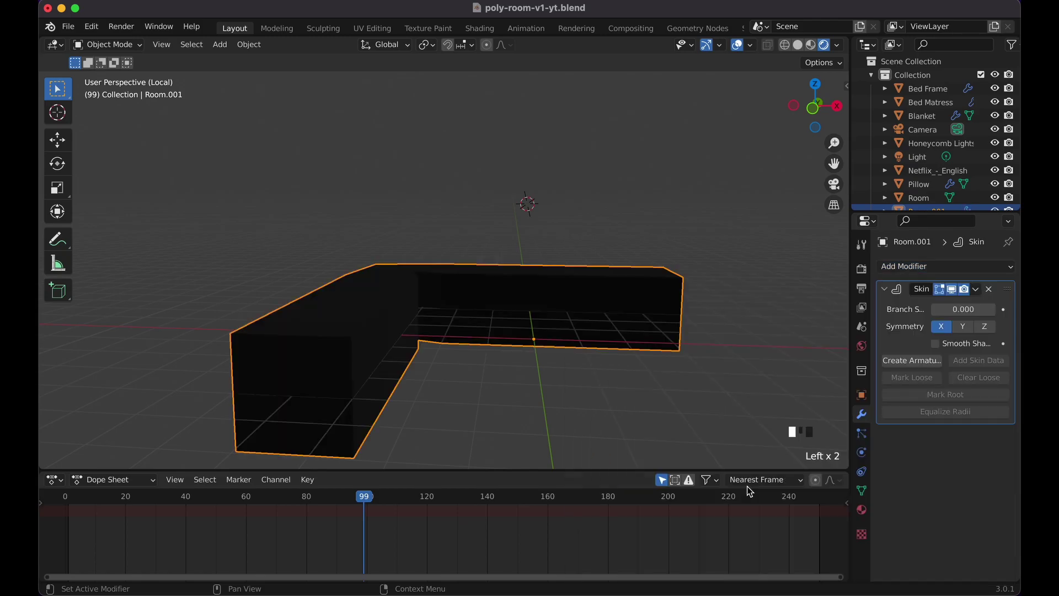
pyautogui.hscroll(6, 625, 336)
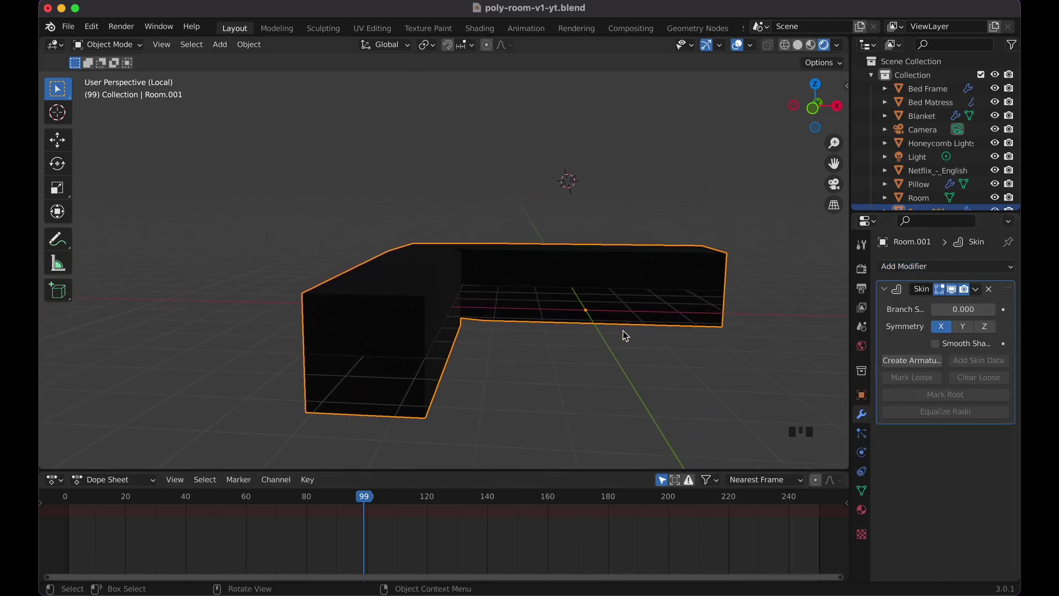
pyautogui.hotkey('shift', 'z')
pyautogui.hscroll(4, 625, 335)
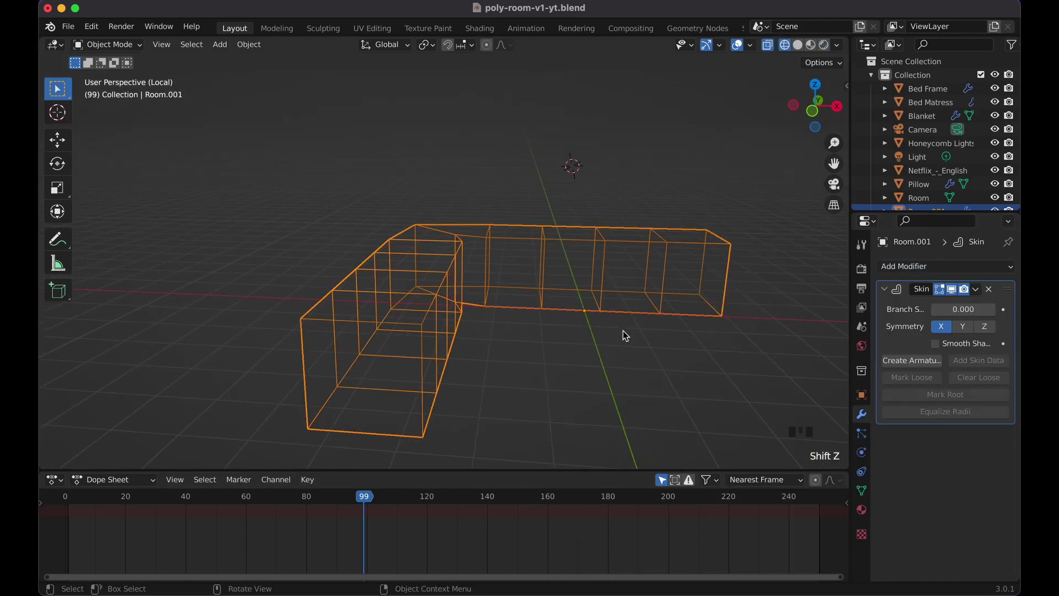
pyautogui.press('Tab')
pyautogui.hscroll(2, 623, 330)
pyautogui.hscroll(1, 623, 331)
pyautogui.hscroll(3, 472, 287)
pyautogui.press('a')
pyautogui.hscroll(3, 628, 312)
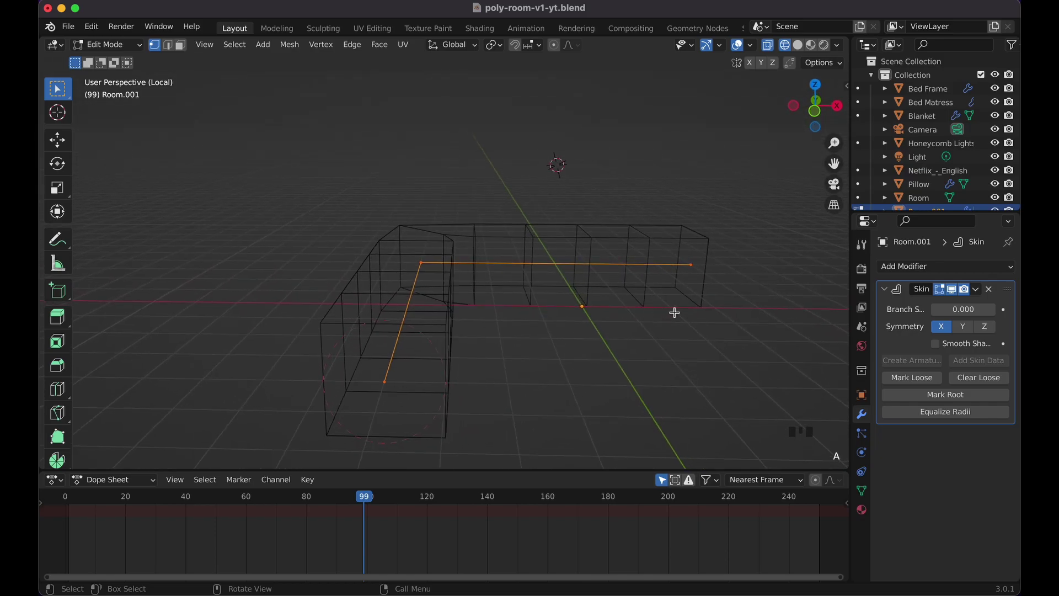
pyautogui.press('s')
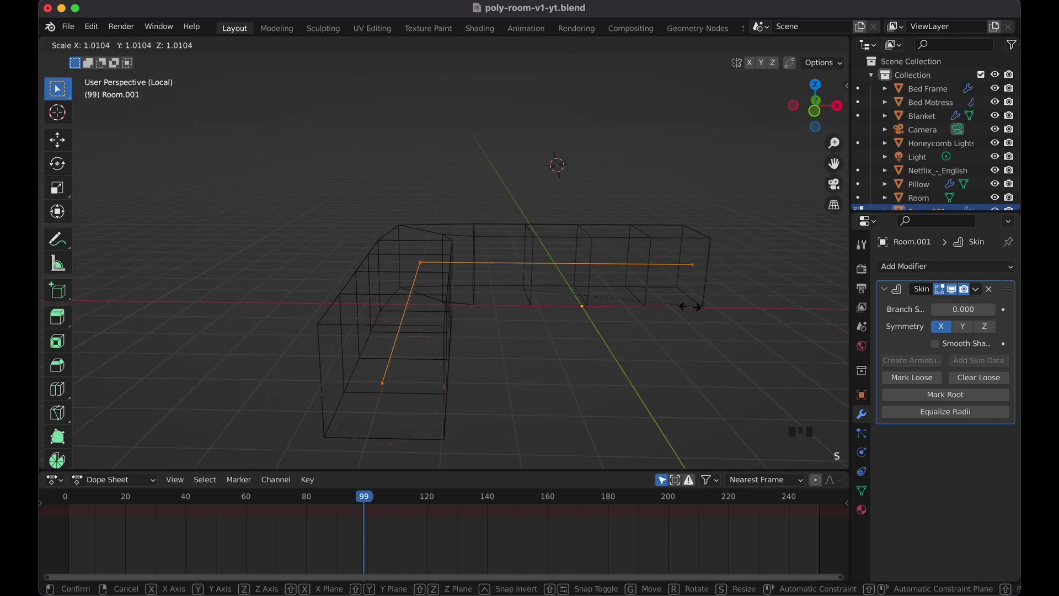
pyautogui.click(732, 276)
pyautogui.press('Tab')
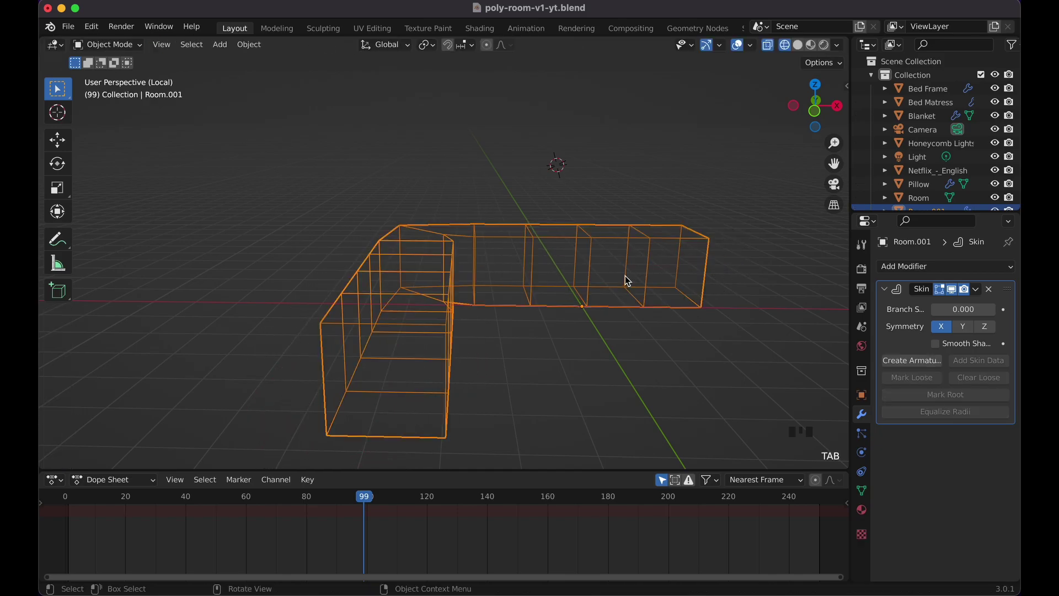
# - Apply the scale of the L-shaped skinned edge object and return the viewport to rendered shading
pyautogui.press('n')
pyautogui.click(842, 147)
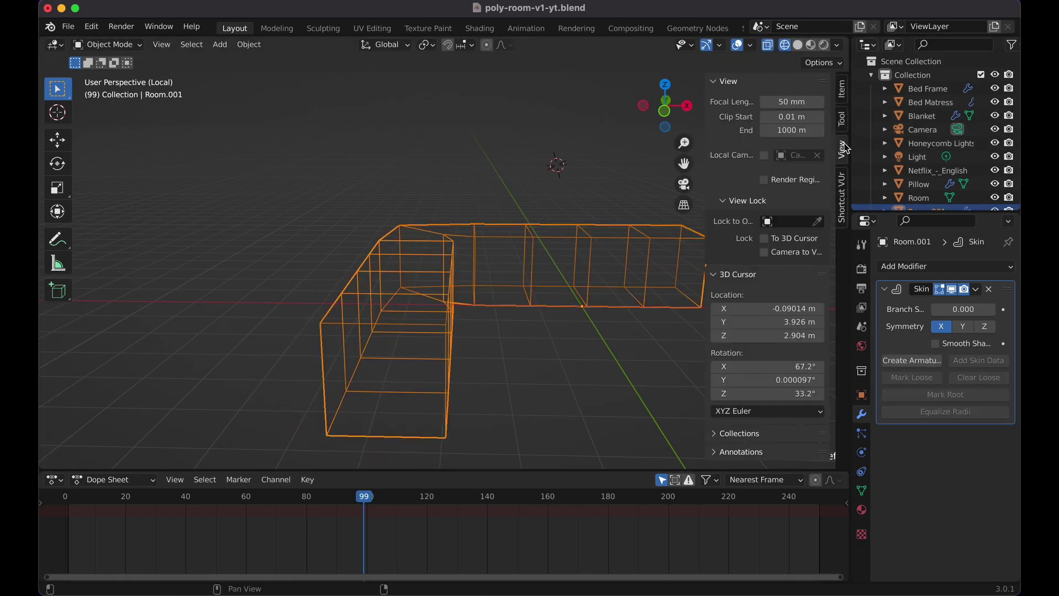
pyautogui.click(843, 89)
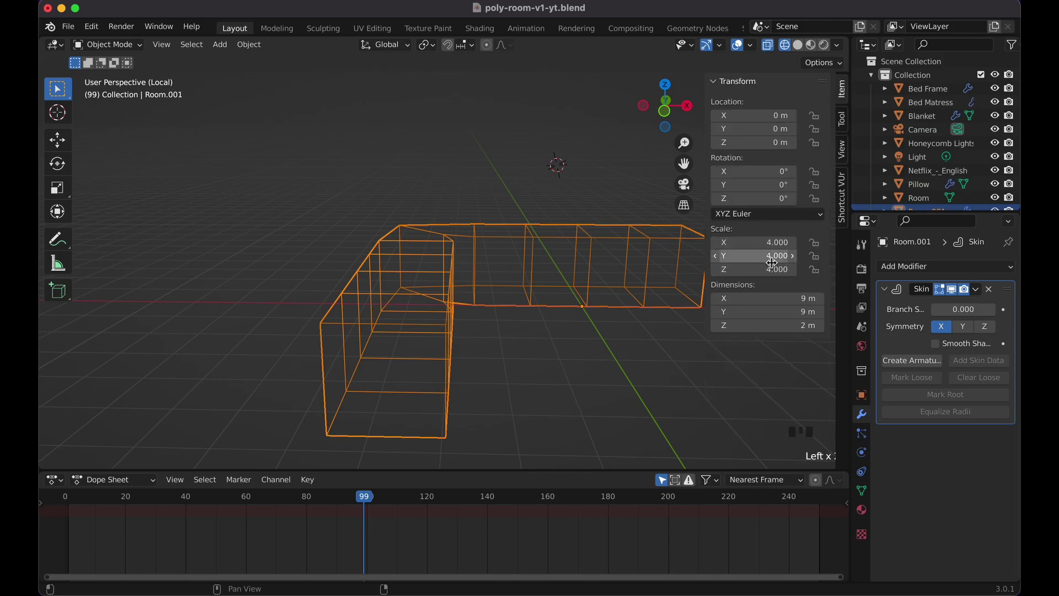
pyautogui.hotkey('ctrl', 'a')
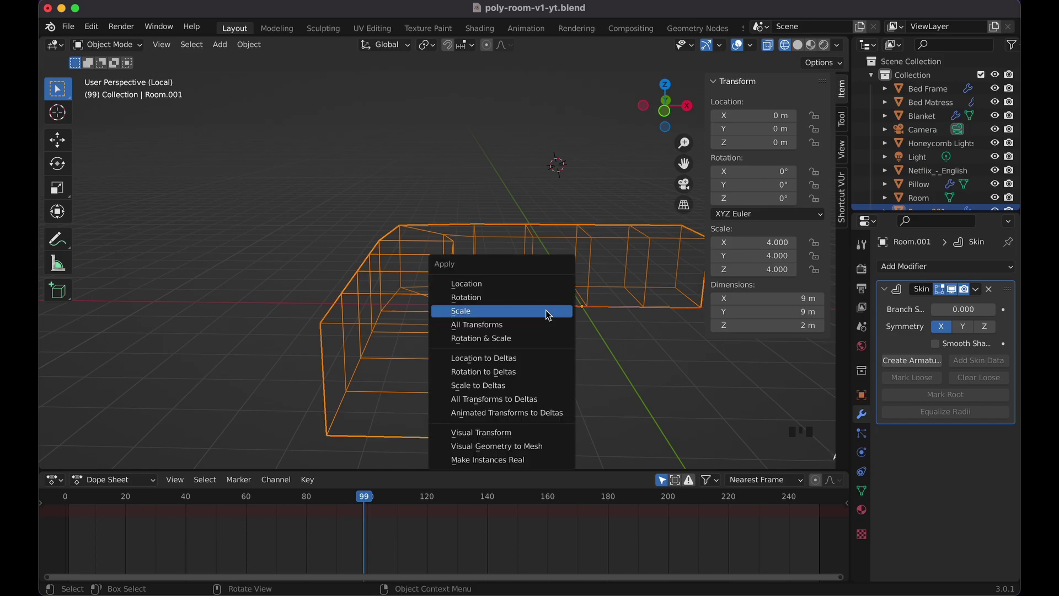
pyautogui.click(545, 309)
pyautogui.scroll(6, 558, 310)
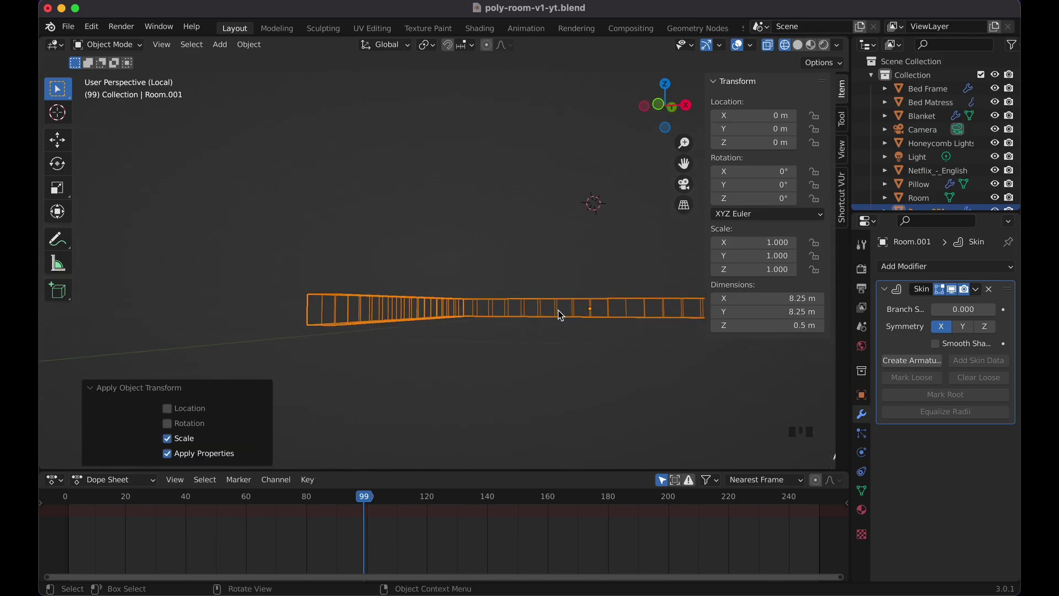
pyautogui.hotkey('shift', 'z')
pyautogui.hscroll(-5, 558, 310)
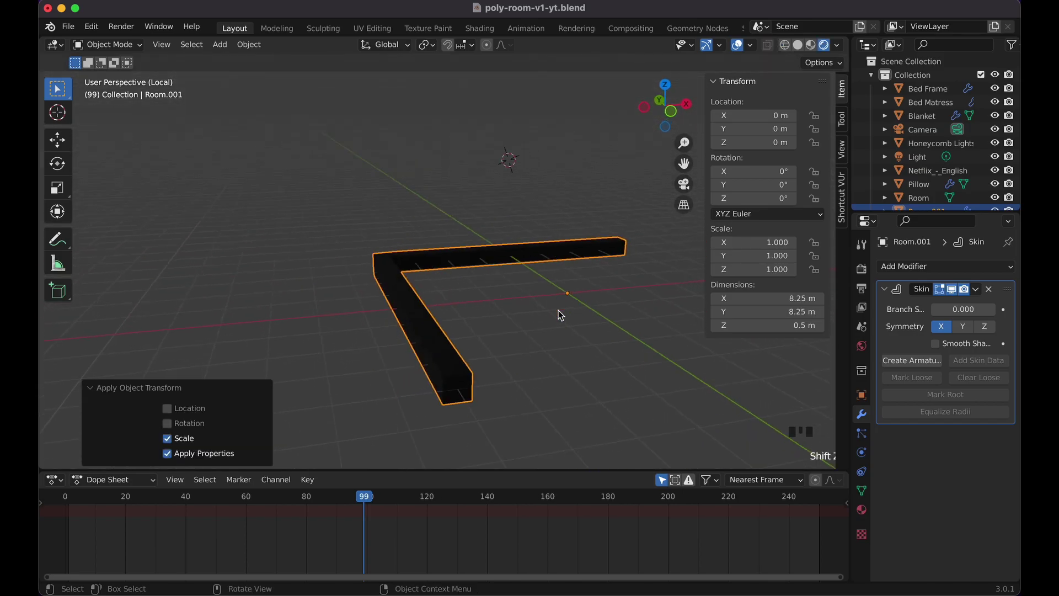
# - Check the skinned strip against the whole room, isolate it again and hide the sidebar
pyautogui.press('/')
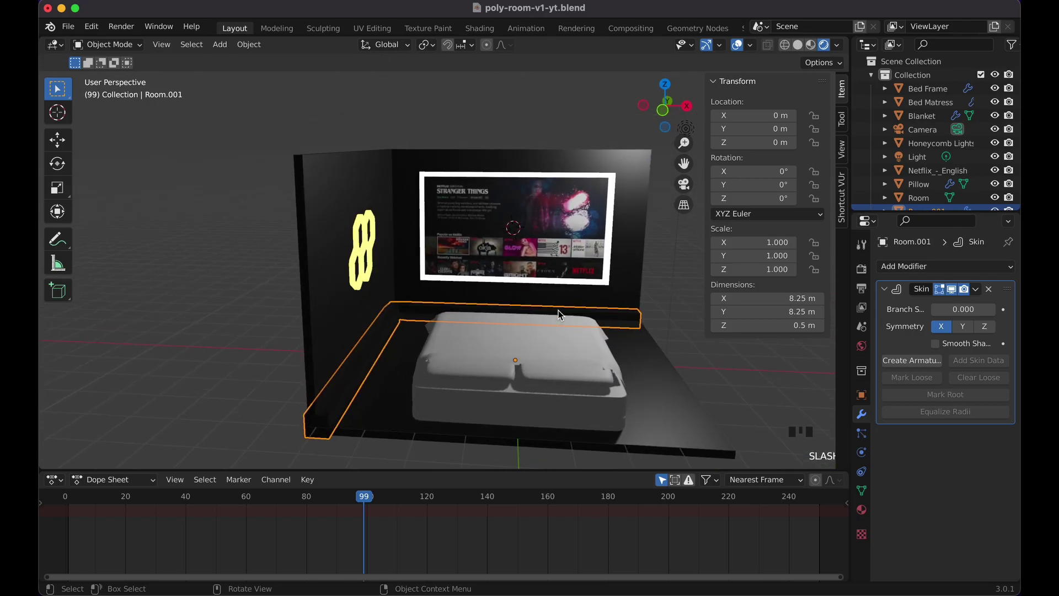
pyautogui.press('/')
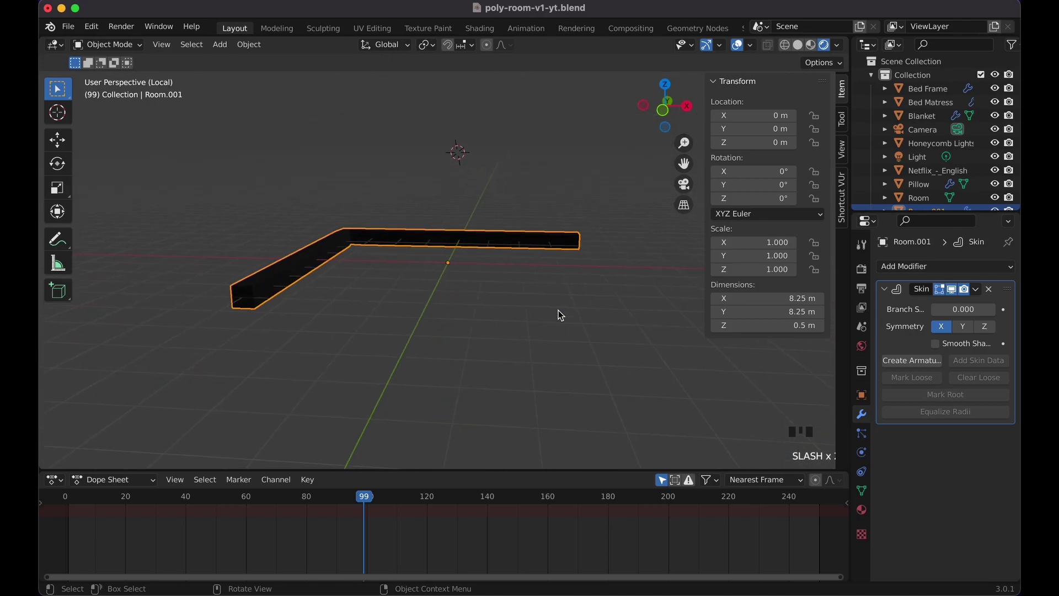
pyautogui.hscroll(-3, 558, 310)
pyautogui.press('n')
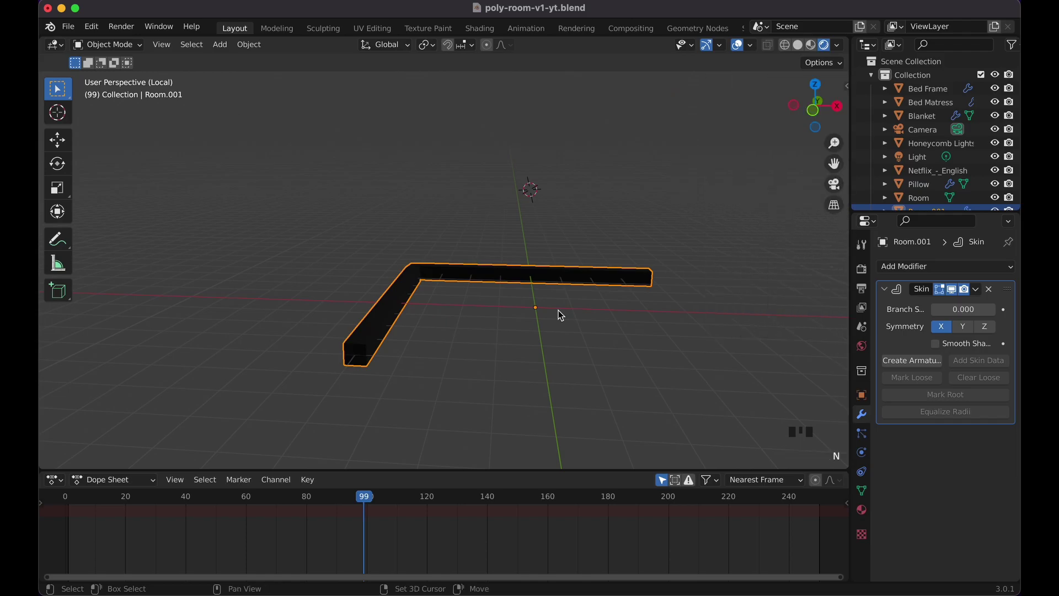
# - In Edit Mode, select all of the strip's vertices and shrink their skin radius to make a thin strip
pyautogui.hscroll(-5, 558, 310)
pyautogui.hscroll(-3, 558, 311)
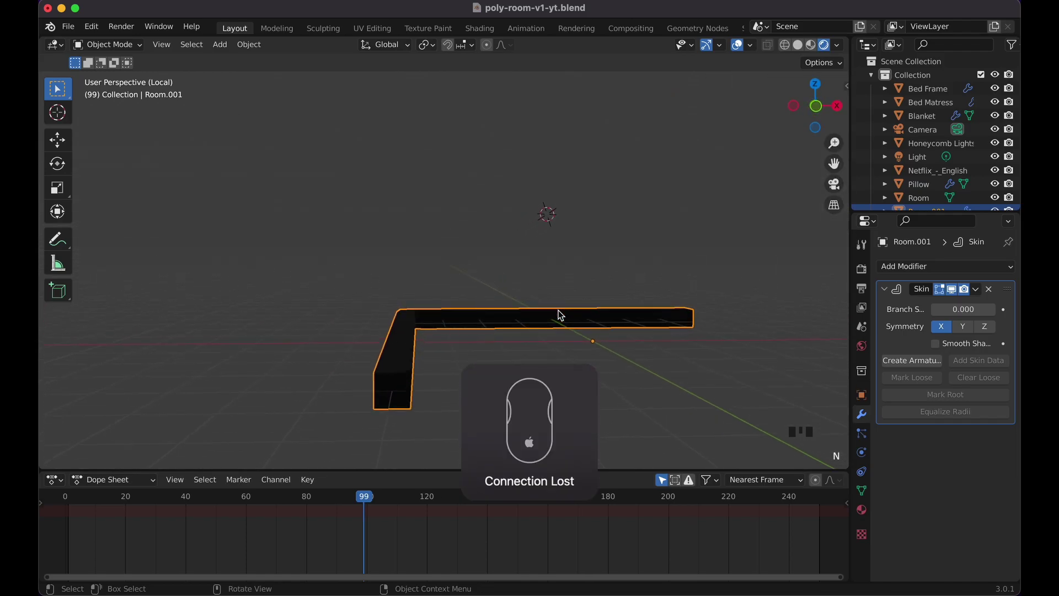
pyautogui.hscroll(-3, 560, 314)
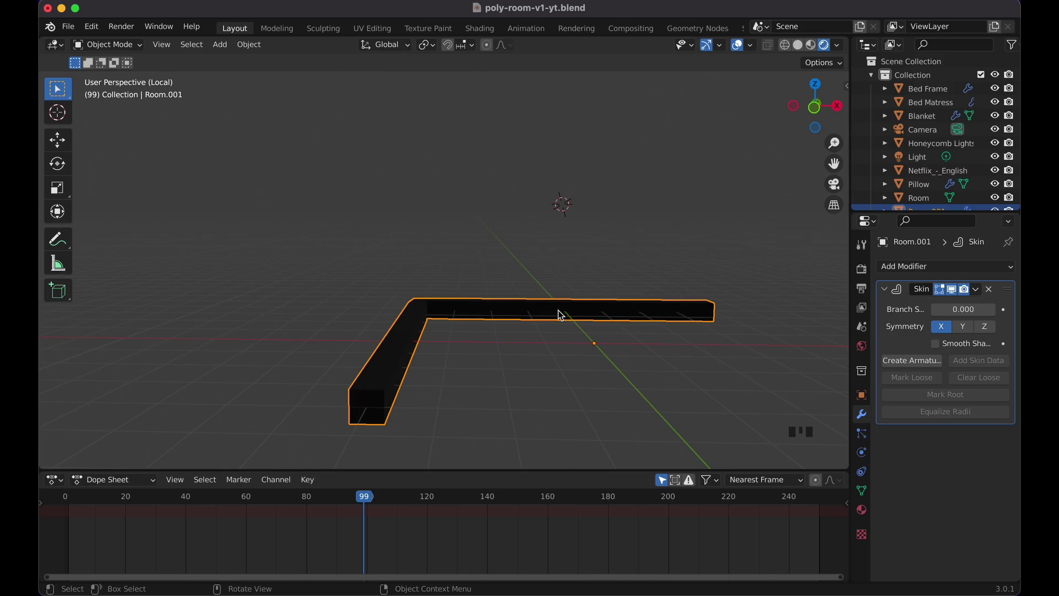
pyautogui.press('Tab')
pyautogui.press('super')
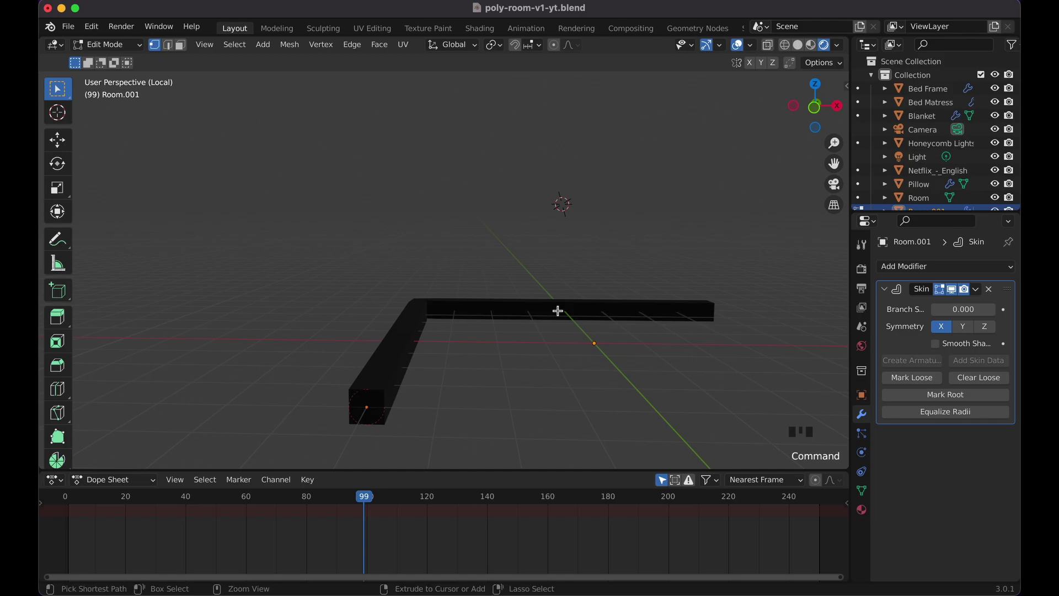
pyautogui.press('super+a')
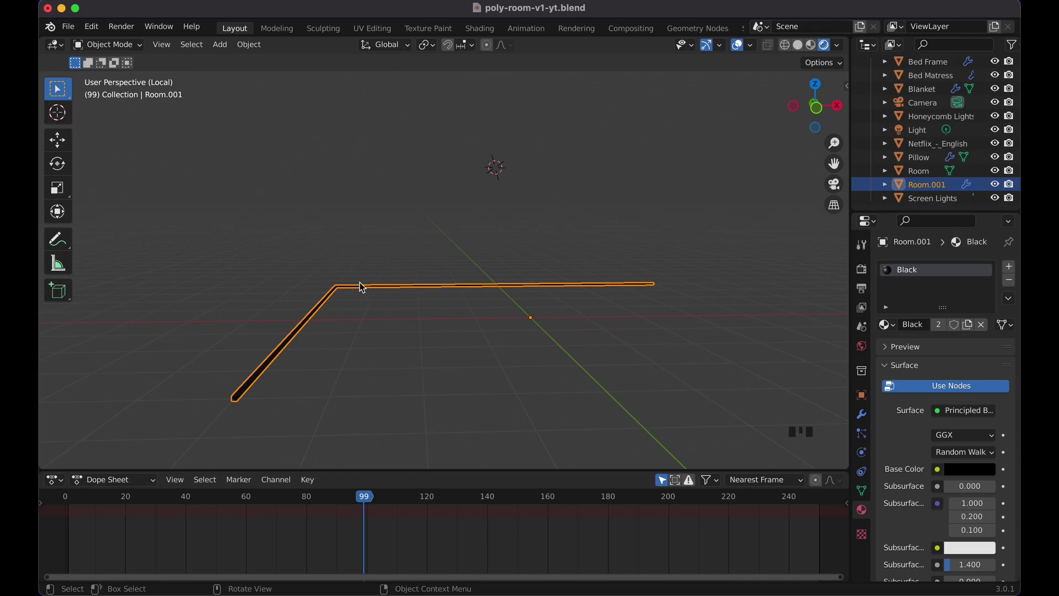
# - Leave local view and replace the strip's Black material with a new material named "Blue Lights"
pyautogui.press('/')
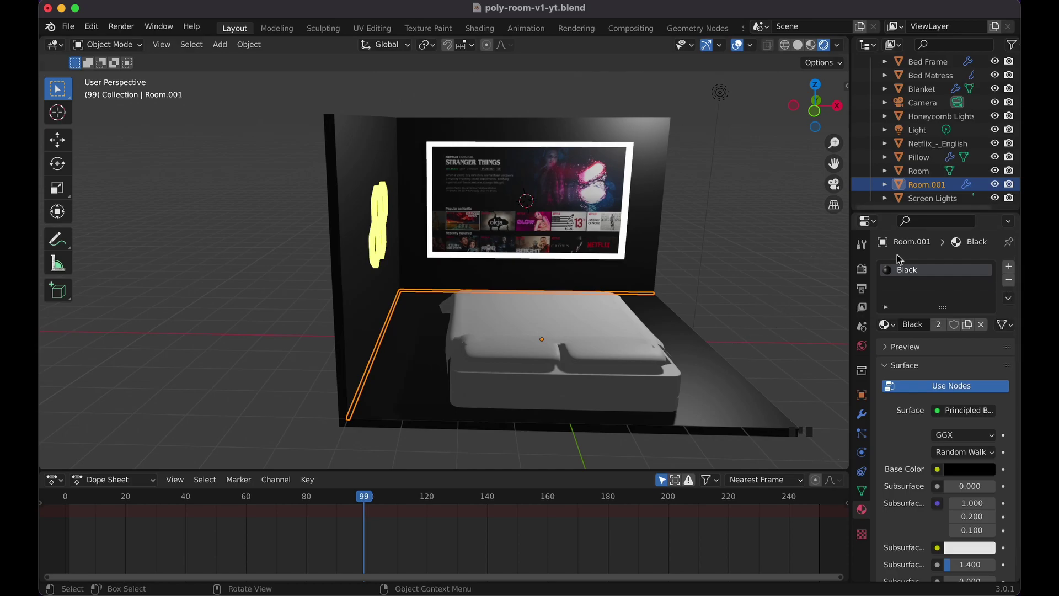
pyautogui.click(1011, 282)
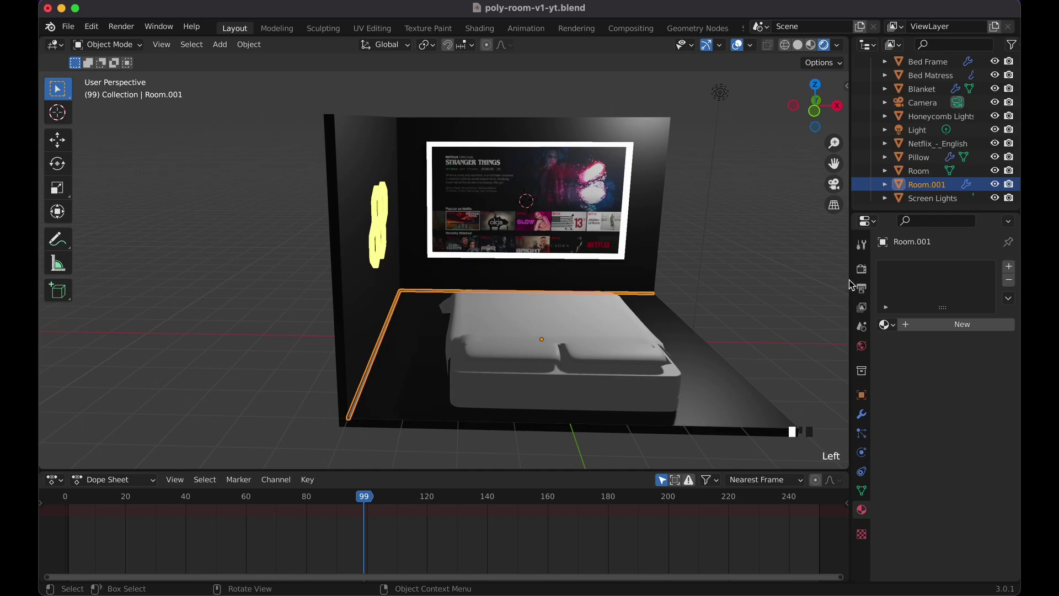
pyautogui.click(958, 324)
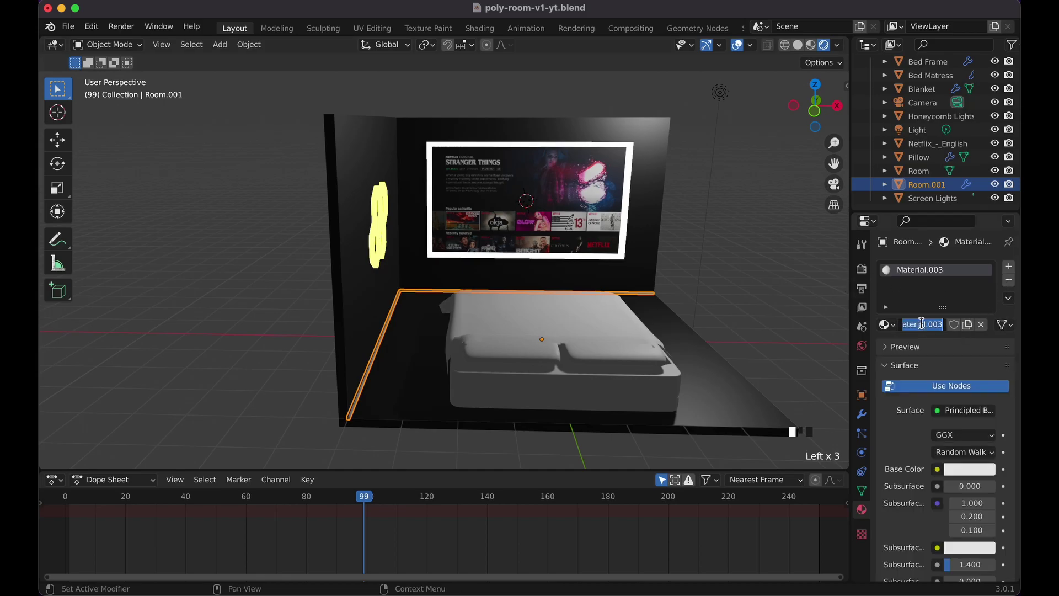
pyautogui.write('BlueLight')
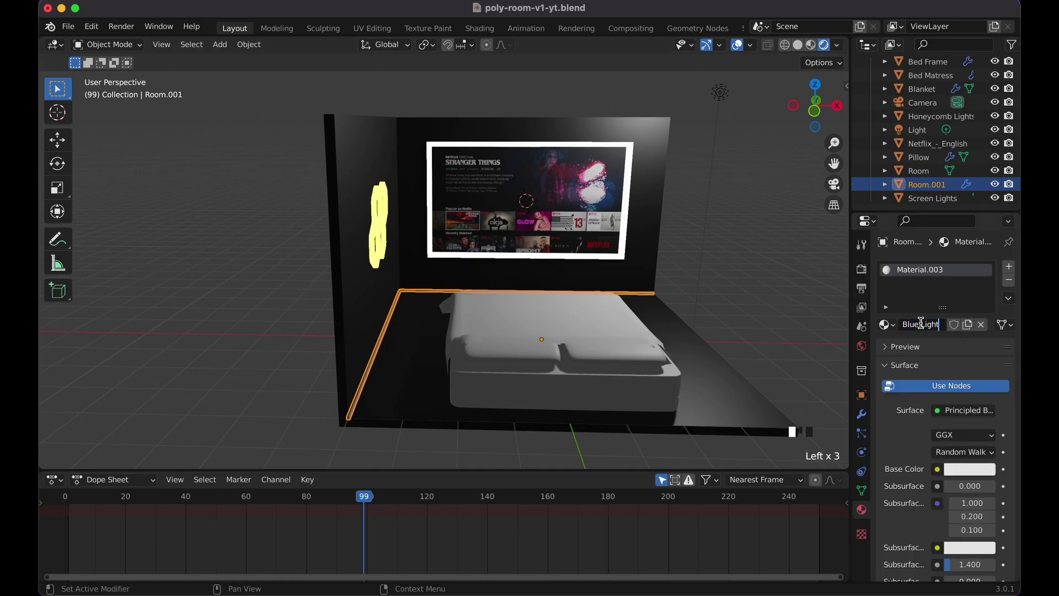
pyautogui.press('Return')
# - Change the Blue Lights material's surface to Emission with cyan colour 00F6FF and strength 15, and deselect the strip
pyautogui.click(975, 468)
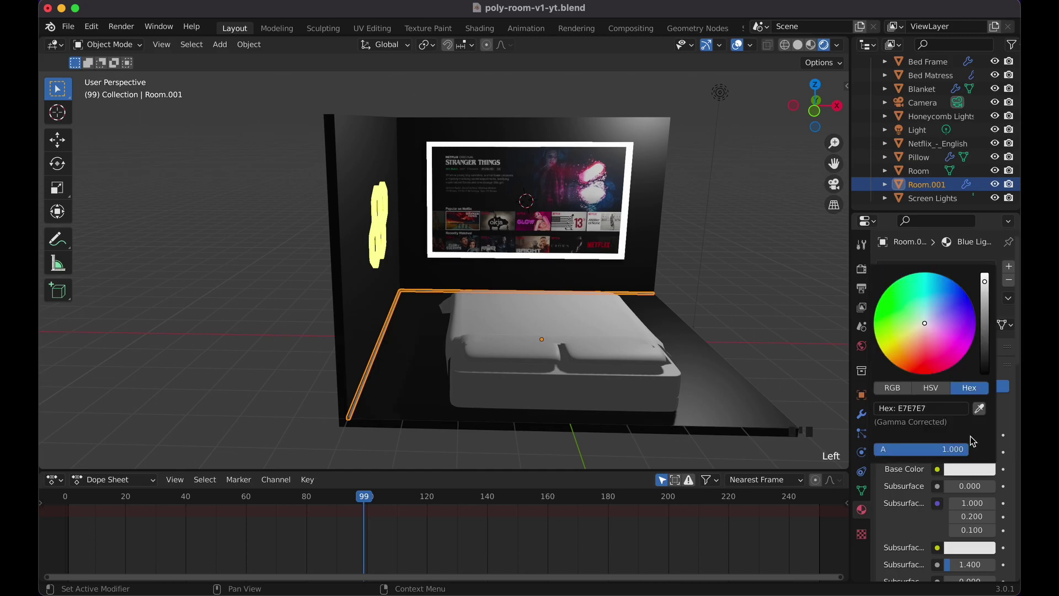
pyautogui.moveTo(939, 289); pyautogui.dragTo(932, 272)
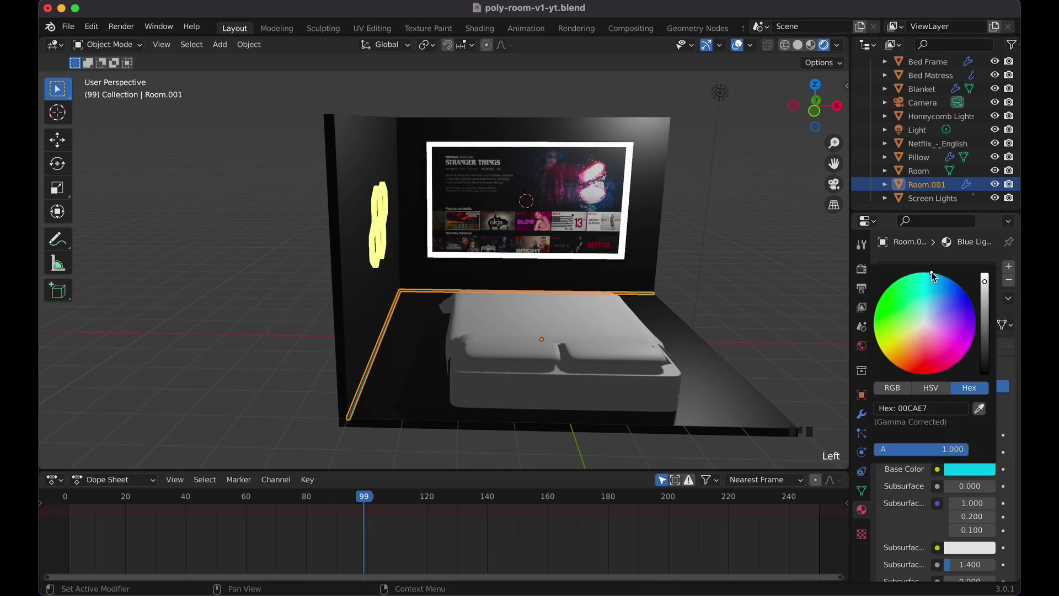
pyautogui.click(964, 410)
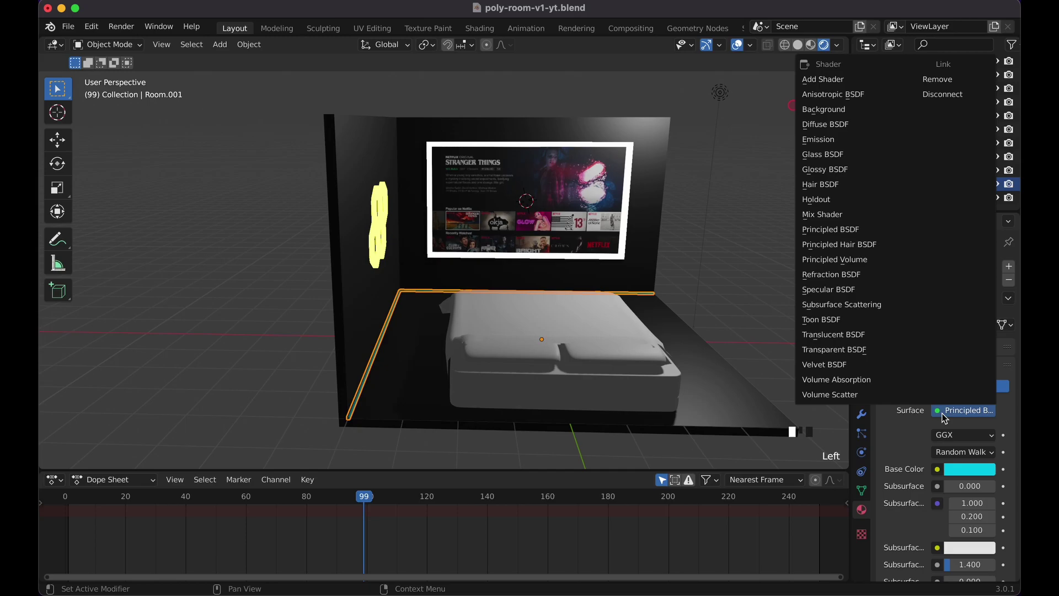
pyautogui.click(828, 140)
pyautogui.click(966, 435)
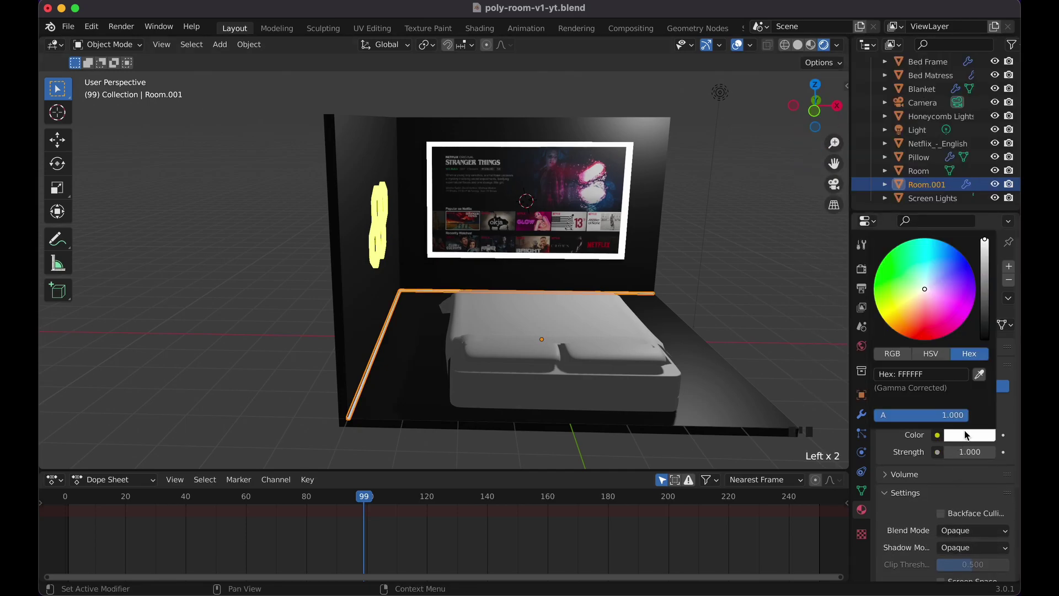
pyautogui.moveTo(950, 262); pyautogui.dragTo(928, 237)
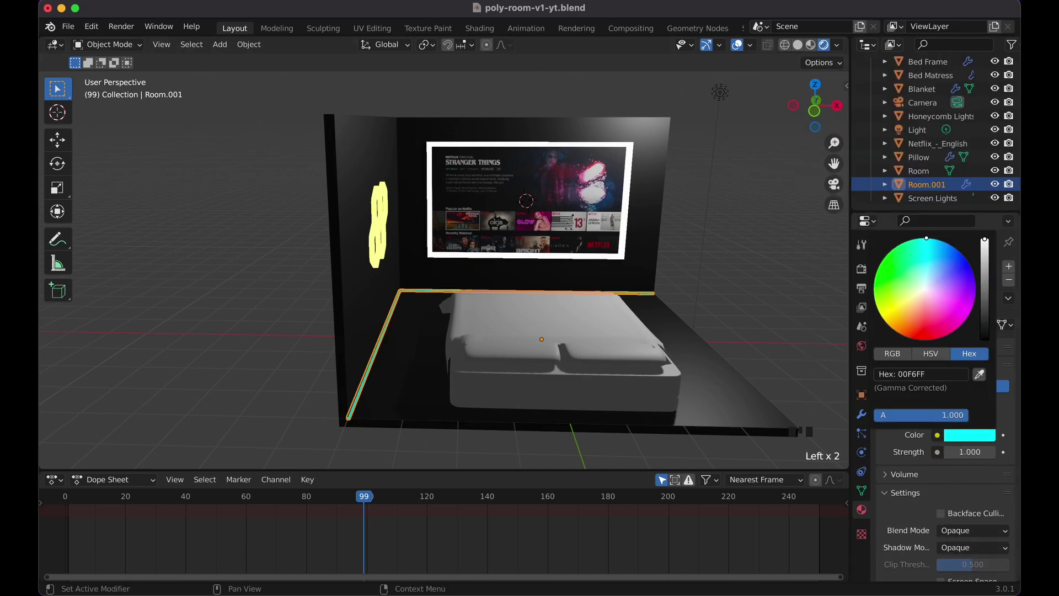
pyautogui.click(971, 451)
pyautogui.write('15')
pyautogui.press('Return')
pyautogui.click(786, 364)
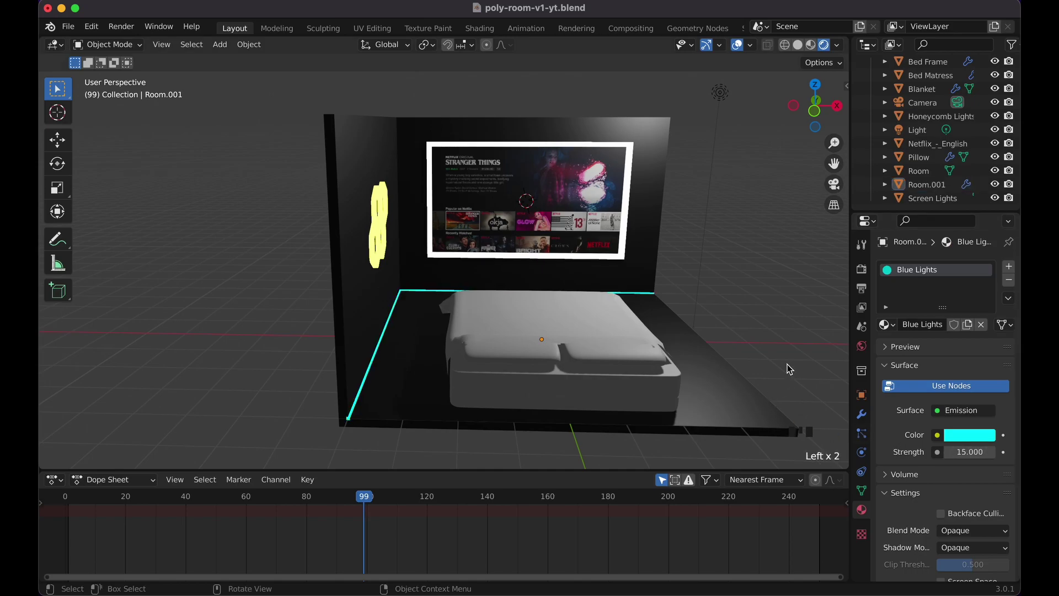
# - Inspect the glowing floor strip from several angles and save the file
pyautogui.hscroll(5, 786, 364)
pyautogui.hscroll(10, 786, 364)
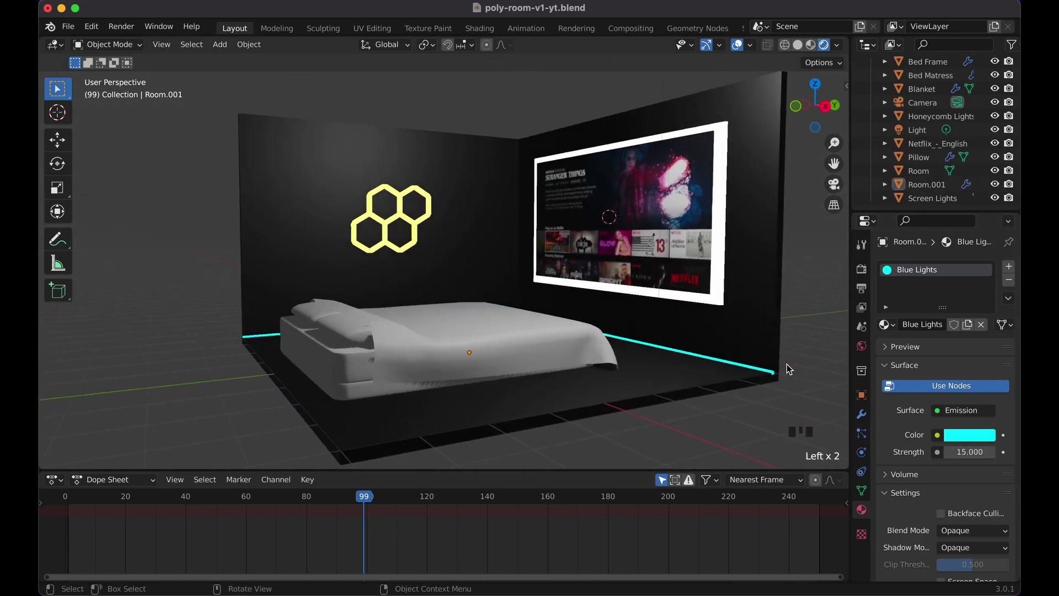
pyautogui.hscroll(10, 786, 364)
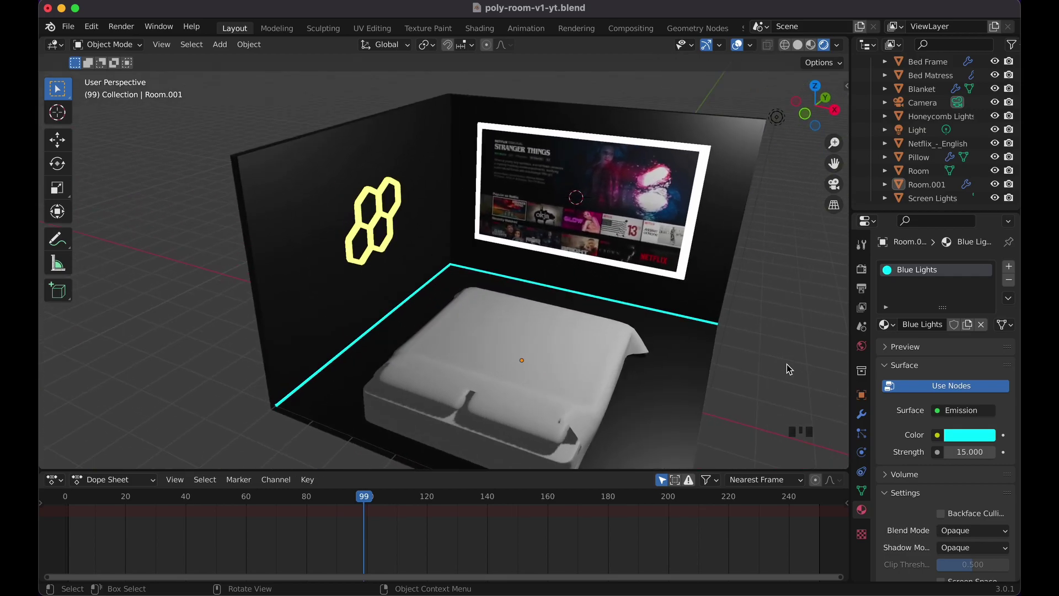
pyautogui.scroll(-3, 529, 287)
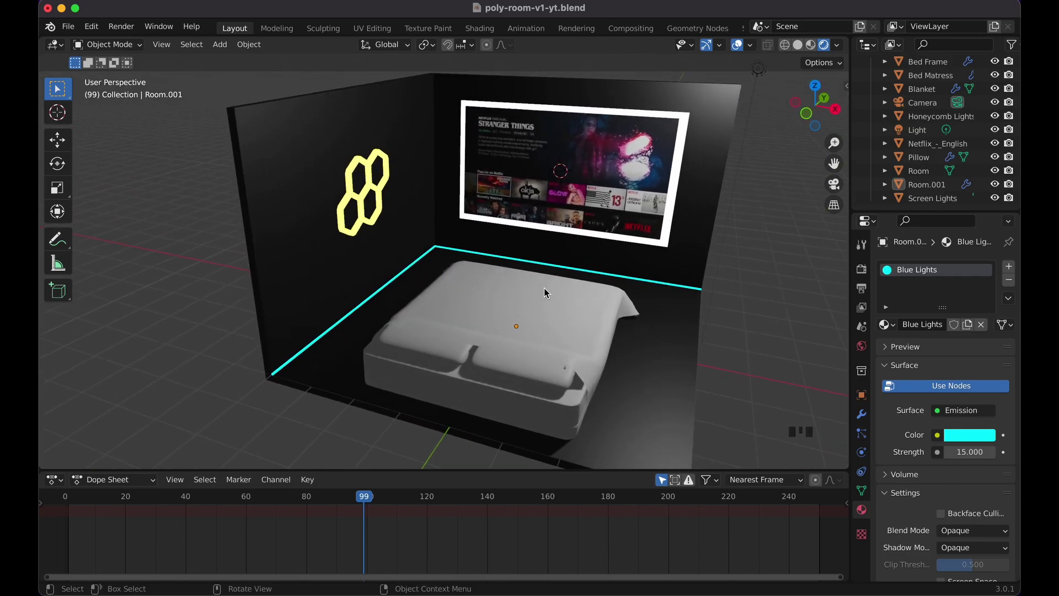
pyautogui.press('super+s')
pyautogui.scroll(-2, 598, 279)
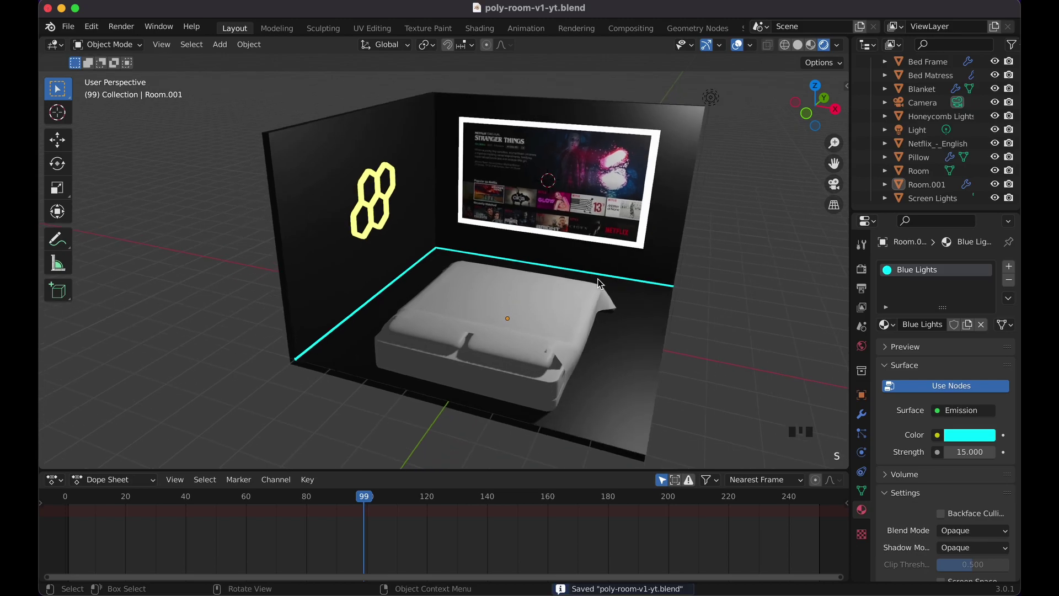
# - Select the Bed Frame and give it a new material named "Wood"
pyautogui.hscroll(10, 600, 282)
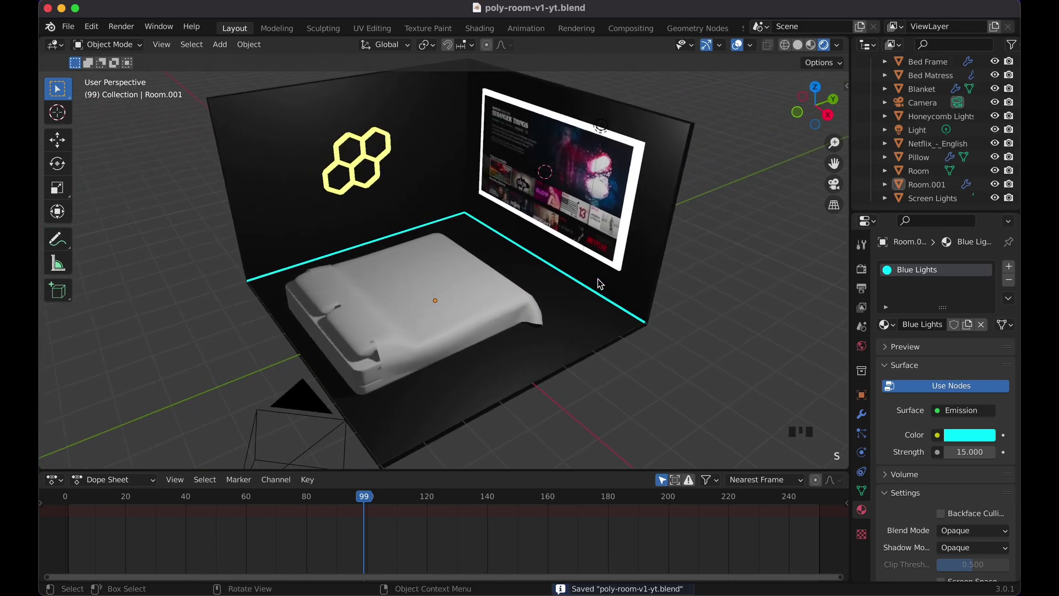
pyautogui.hscroll(-5, 600, 282)
pyautogui.click(494, 353)
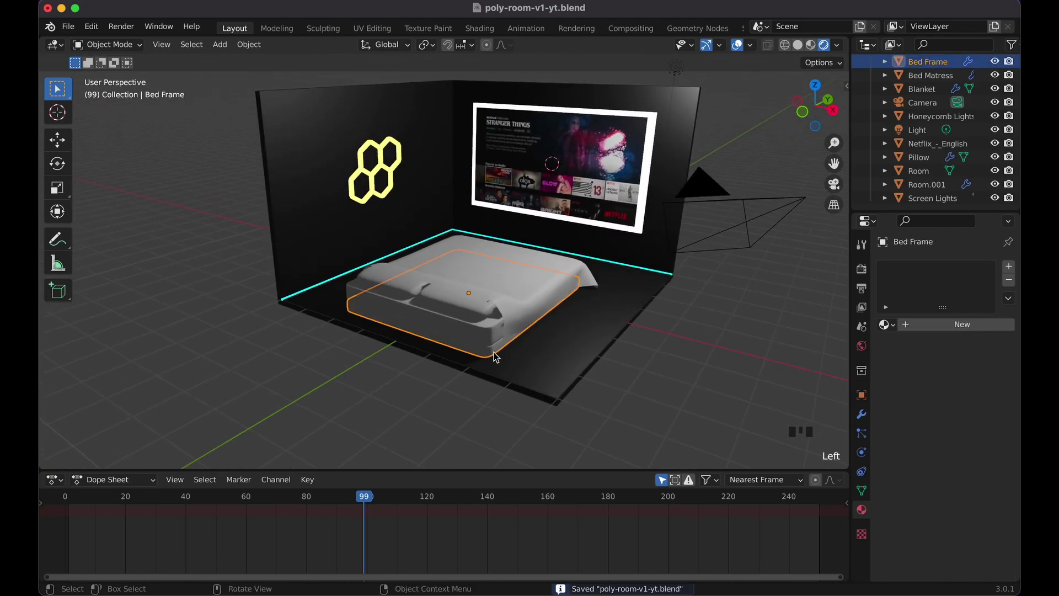
pyautogui.click(917, 325)
pyautogui.write('Wood')
pyautogui.press('Return')
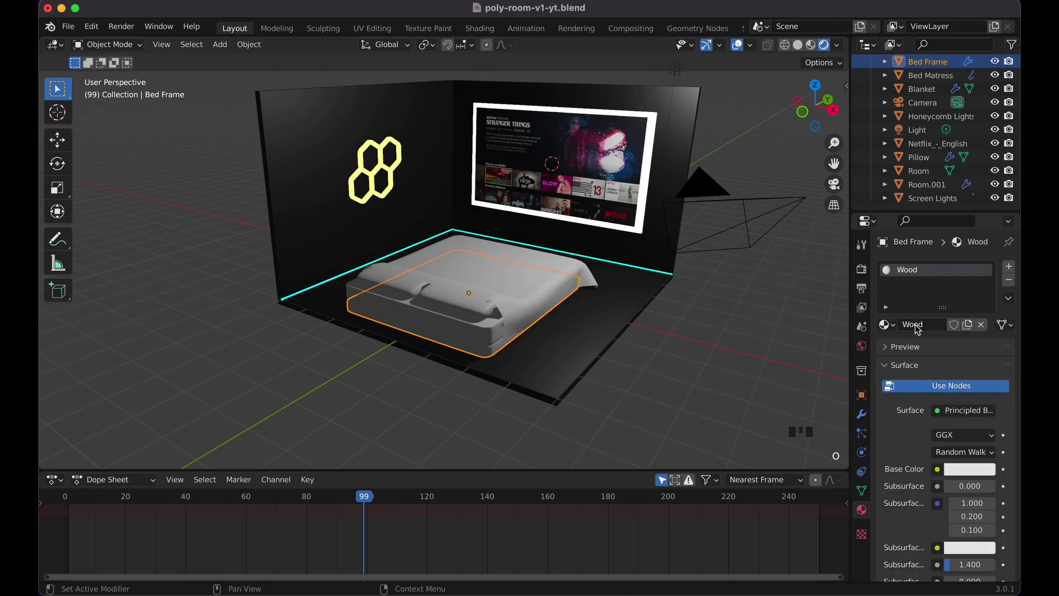
# - Set the Wood material's base colour to dark brown, hex 714918
pyautogui.click(967, 474)
pyautogui.moveTo(909, 356); pyautogui.dragTo(904, 354)
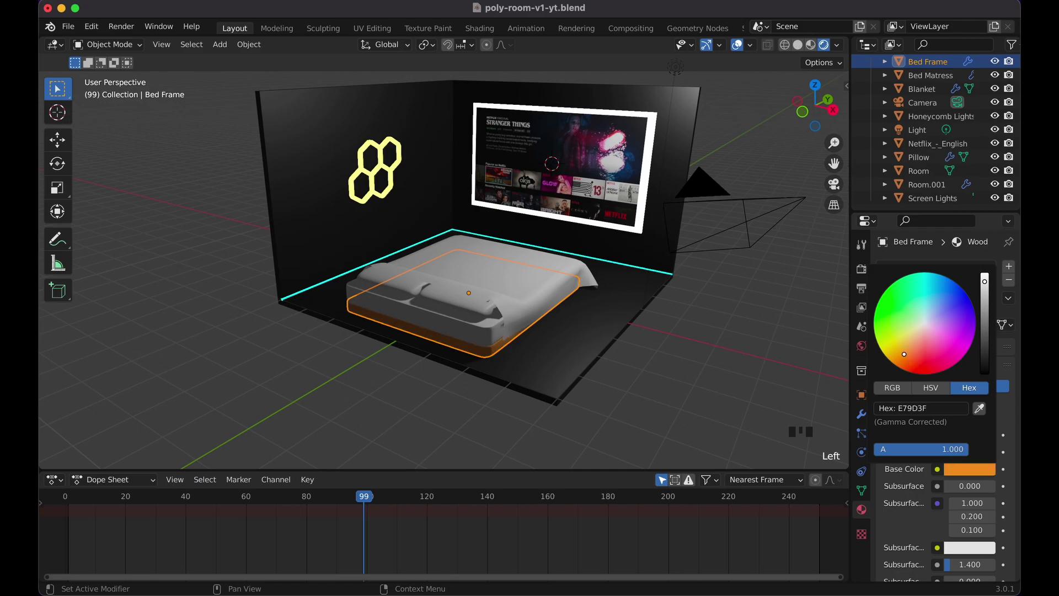
pyautogui.click(985, 324)
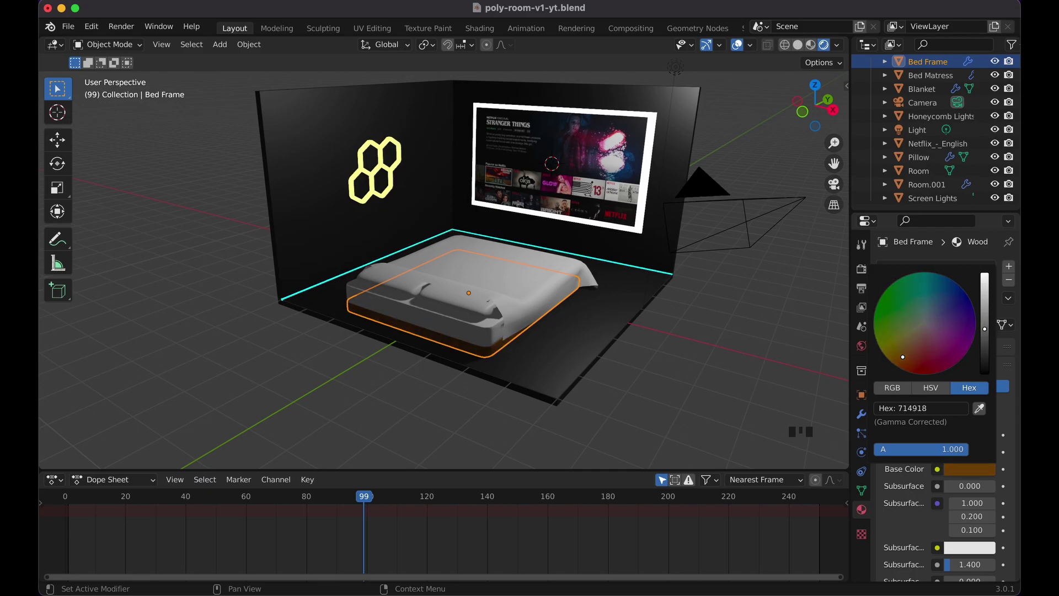
# - Darken the Wood material's base colour to a deeper brown and deselect the bed frame
pyautogui.moveTo(984, 332); pyautogui.dragTo(984, 347)
pyautogui.click(675, 326)
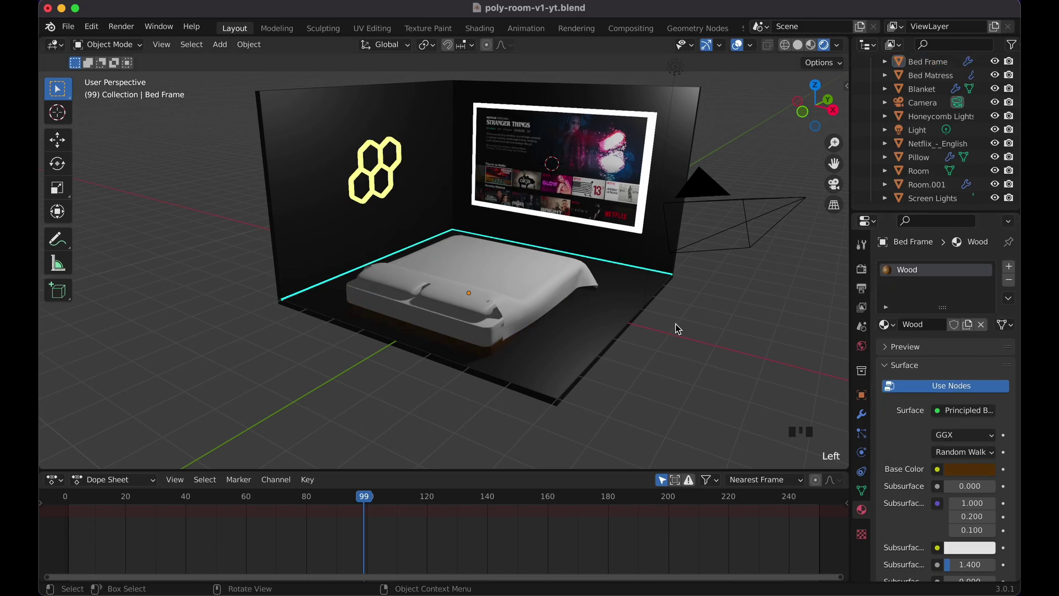
pyautogui.moveTo(674, 326); pyautogui.dragTo(675, 325, button='middle')
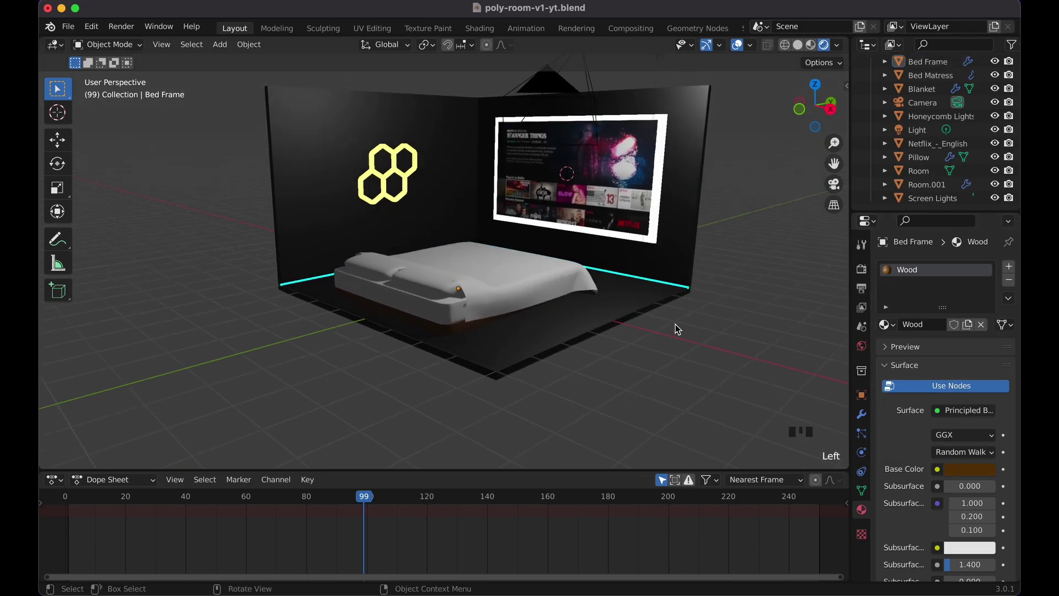
# - Give the blanket a new material named "Blanket" with a dark blue base colour, hex 040978
pyautogui.click(453, 304)
pyautogui.moveTo(452, 302); pyautogui.dragTo(497, 302, button='middle')
pyautogui.click(497, 303)
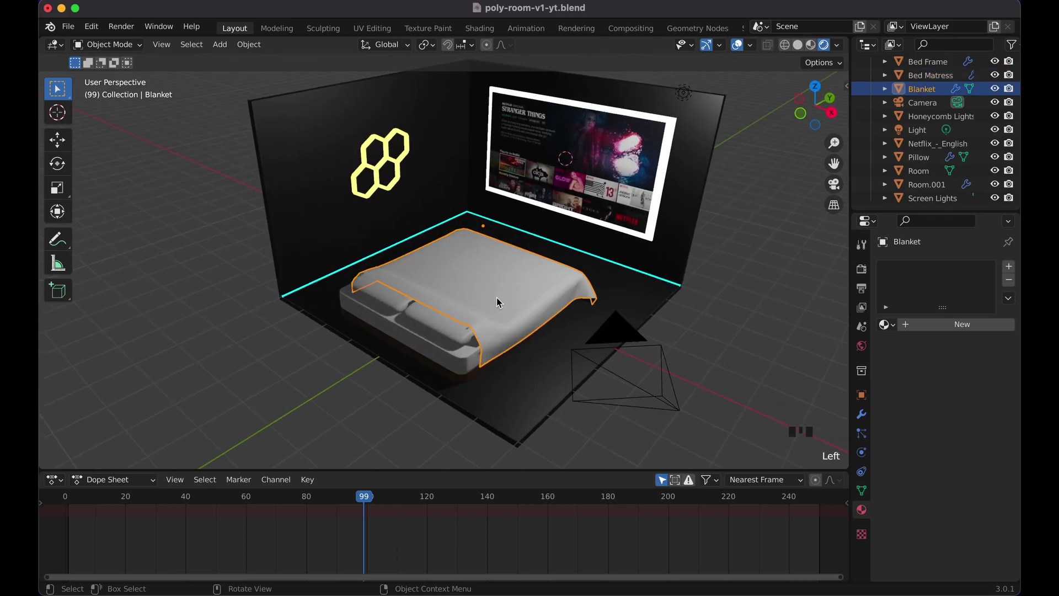
pyautogui.click(940, 325)
pyautogui.write('Bl')
pyautogui.press('Return')
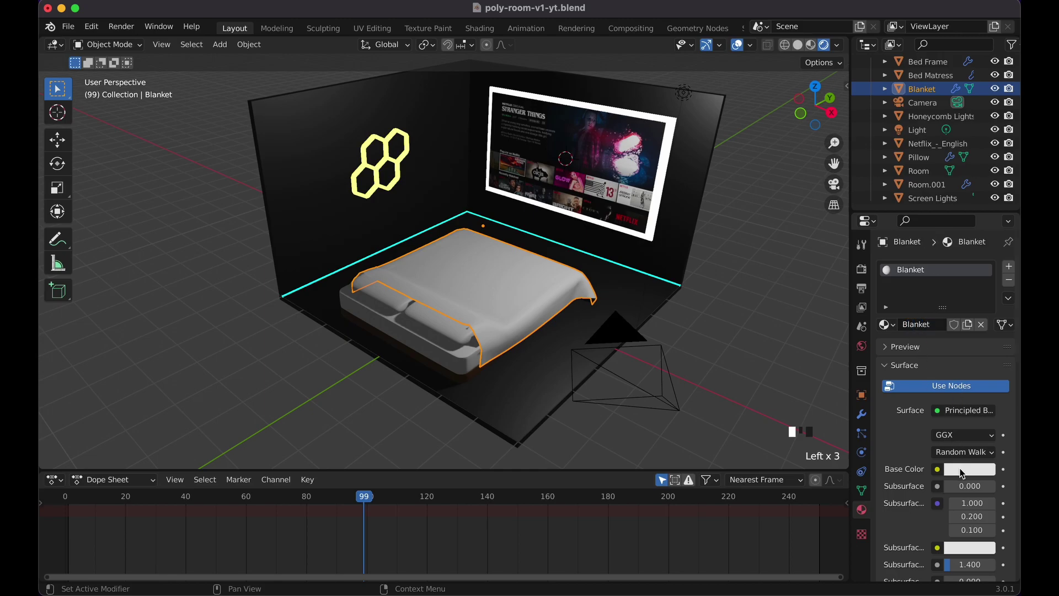
pyautogui.click(965, 470)
pyautogui.moveTo(950, 280); pyautogui.dragTo(984, 323)
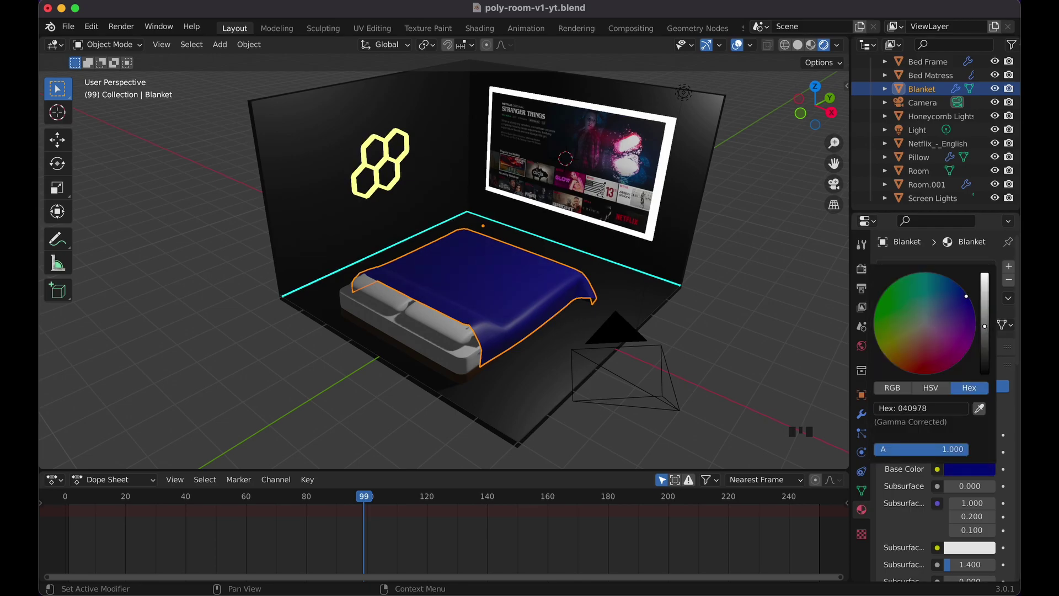
# - Give the pillows a new material named "White" with a pure white base colour, hex FFFFFF
pyautogui.click(451, 342)
pyautogui.scroll(-5, 453, 340)
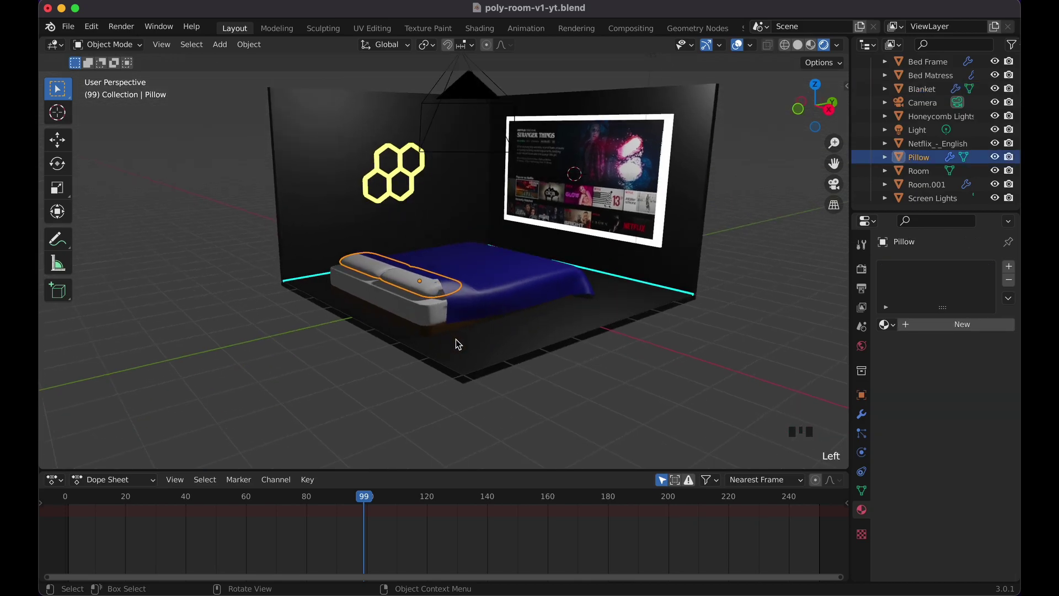
pyautogui.click(952, 324)
pyautogui.doubleClick(922, 324)
pyautogui.write('White')
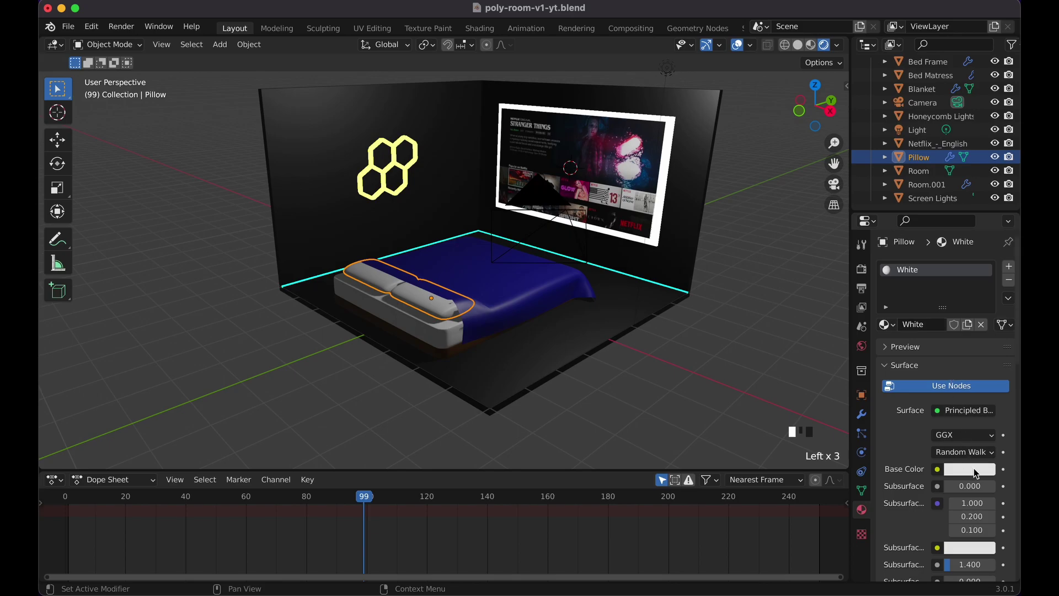
pyautogui.click(975, 471)
pyautogui.moveTo(984, 281); pyautogui.dragTo(984, 272)
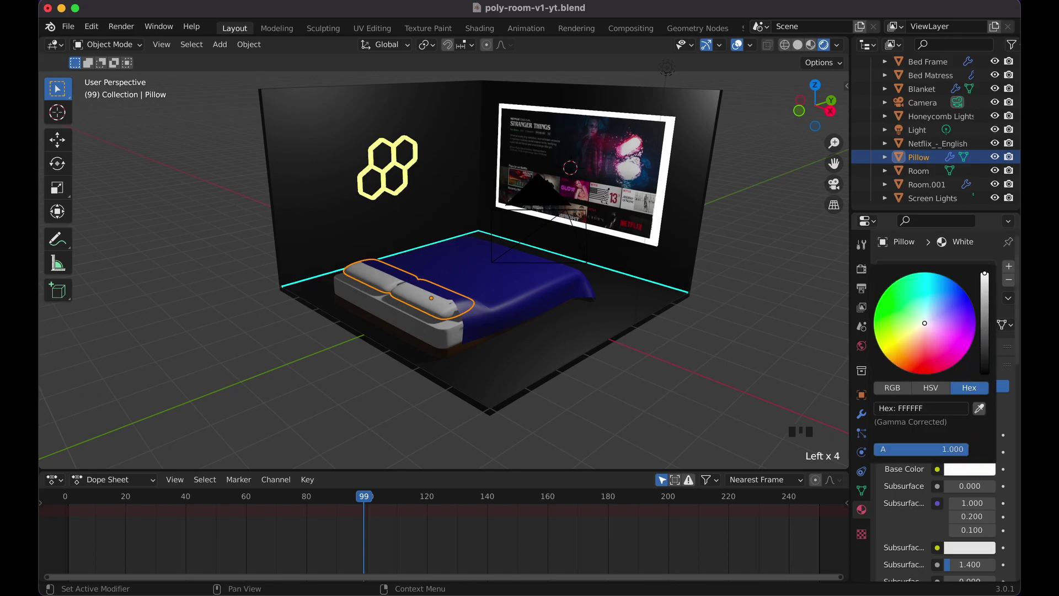
# - Raise the White material's roughness to 0.918 and deselect the pillows
pyautogui.scroll(-6, 915, 498)
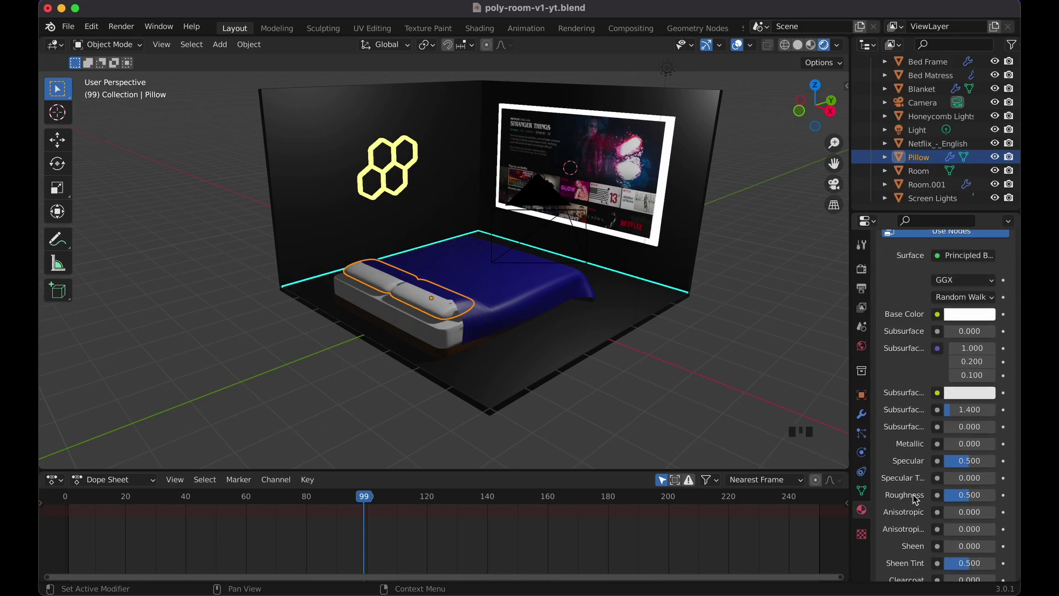
pyautogui.moveTo(969, 494); pyautogui.dragTo(974, 495)
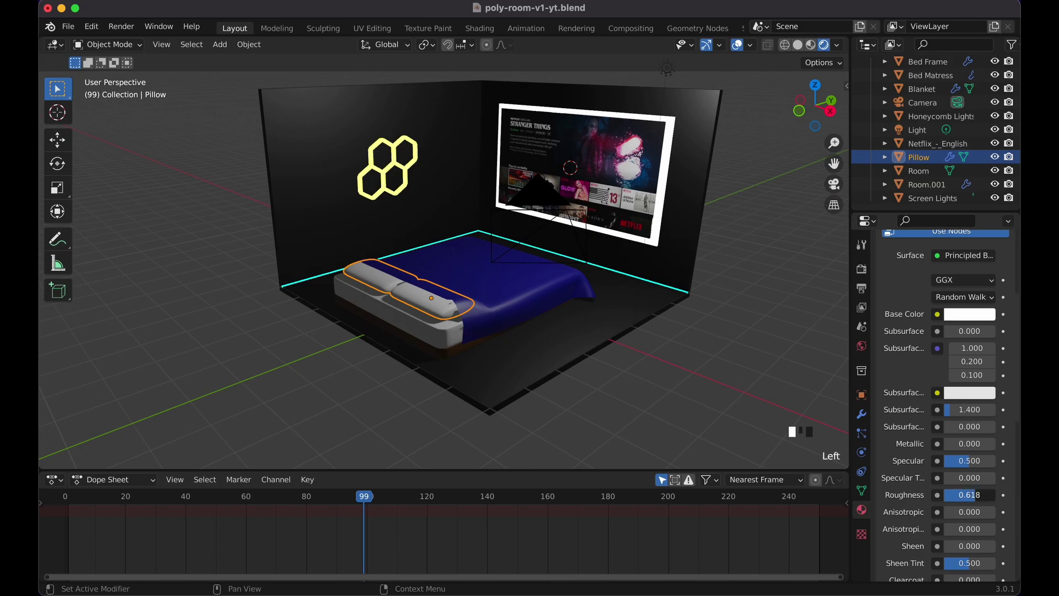
pyautogui.moveTo(607, 303); pyautogui.dragTo(661, 317, button='middle')
pyautogui.click(664, 316)
pyautogui.hscroll(-10, 663, 316)
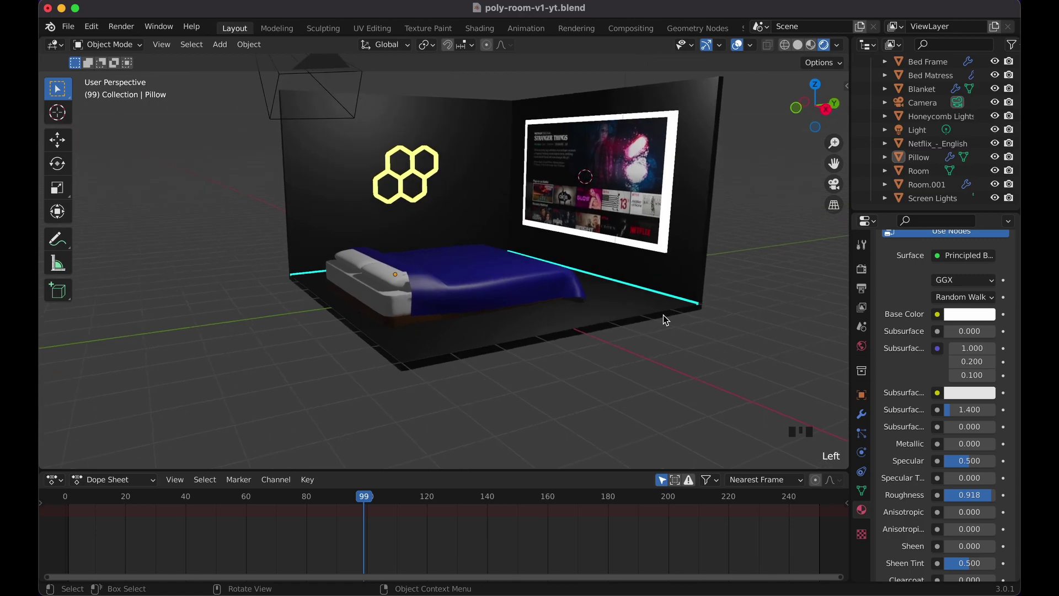
# - Rewind the animation to frame 1 and extrude the blanket's entire mesh by about 0.06 m to give it thickness
pyautogui.click(452, 300)
pyautogui.hscroll(-3, 452, 300)
pyautogui.hotkey('shift', 'Left')
pyautogui.scroll(10, 524, 240)
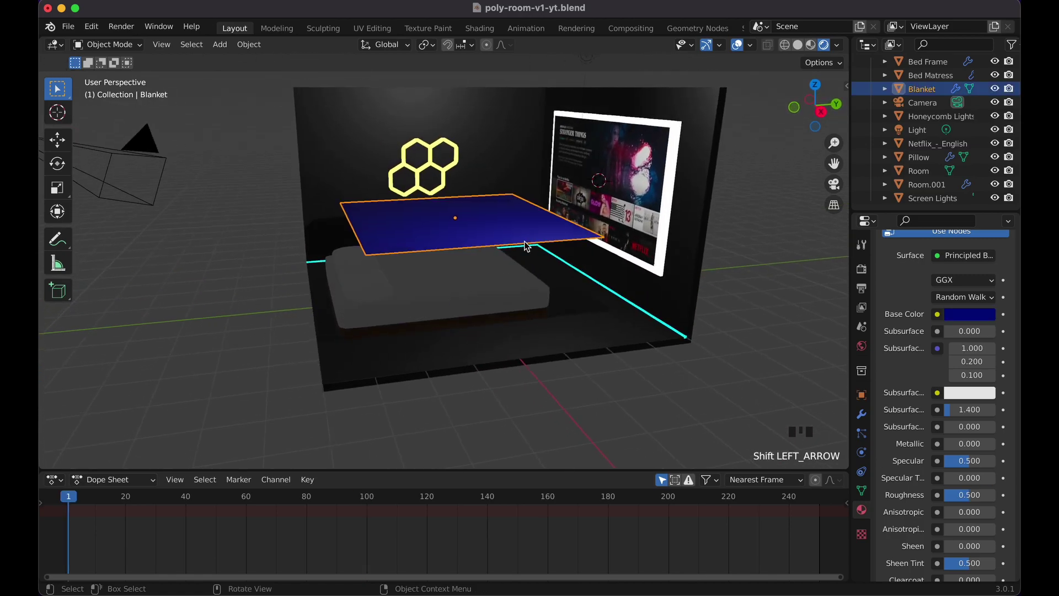
pyautogui.scroll(5, 523, 240)
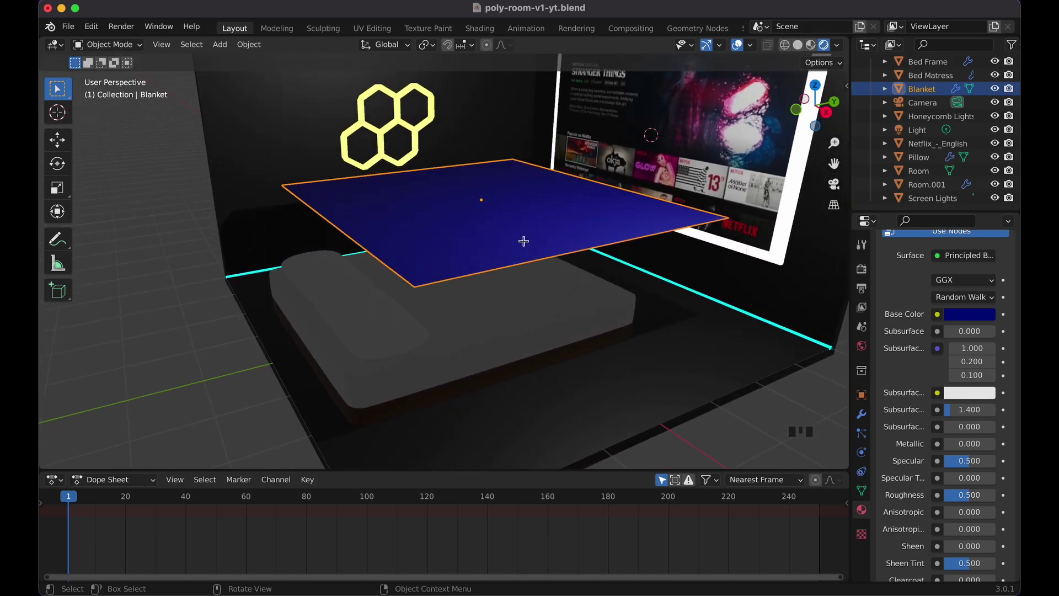
pyautogui.press('Tab')
pyautogui.press('a')
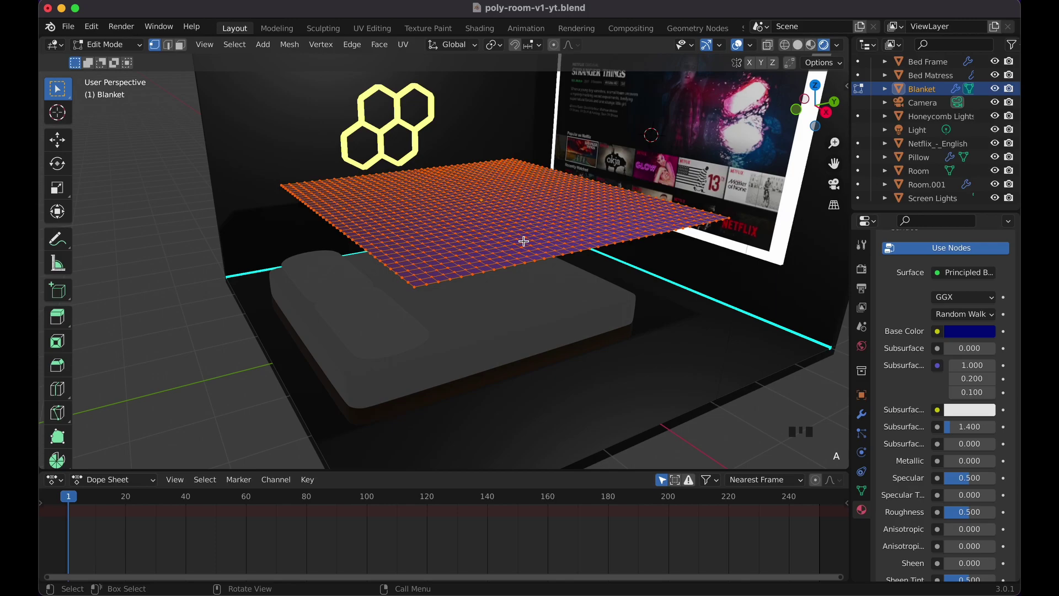
pyautogui.scroll(3, 524, 240)
pyautogui.press('e')
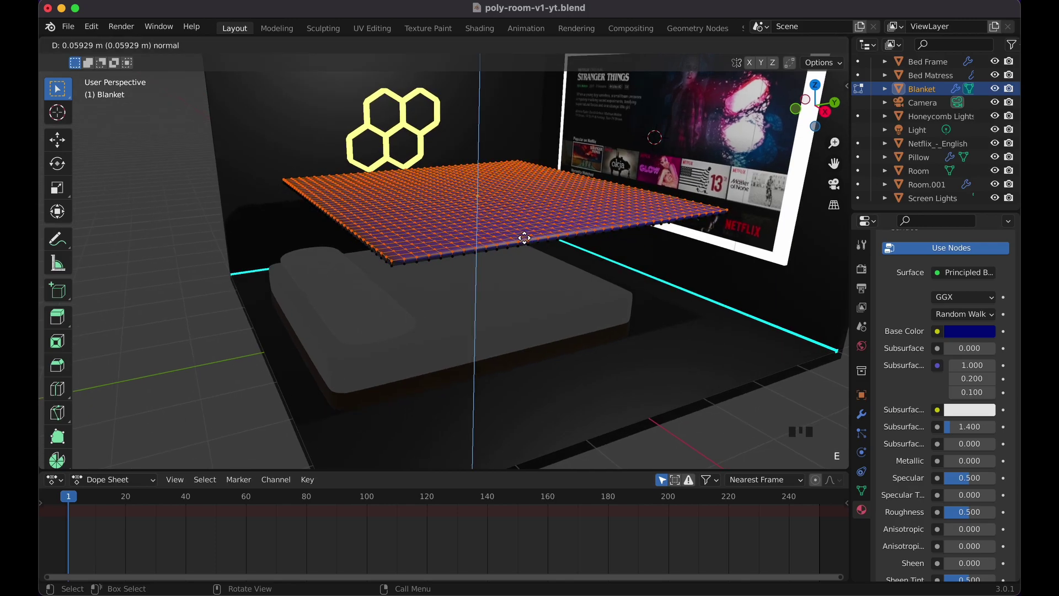
pyautogui.click(524, 237)
pyautogui.press('Tab')
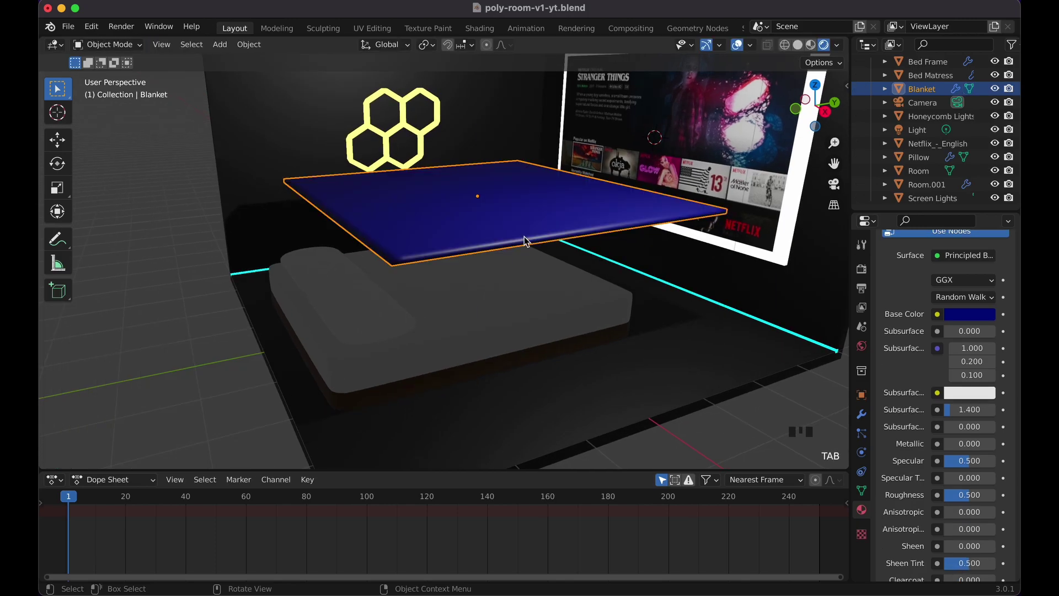
# - Play the cloth simulation to drape the thickened blanket over the bed, and set the Blanket material's roughness to 0.709
pyautogui.press('space')
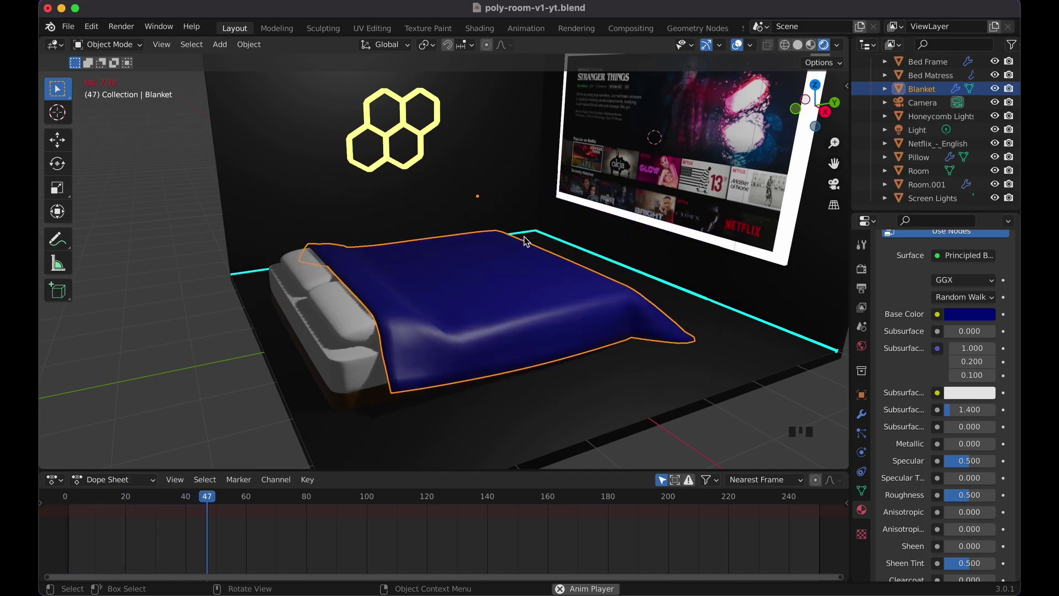
pyautogui.press('space')
pyautogui.scroll(-2, 969, 441)
pyautogui.moveTo(969, 448); pyautogui.dragTo(981, 448)
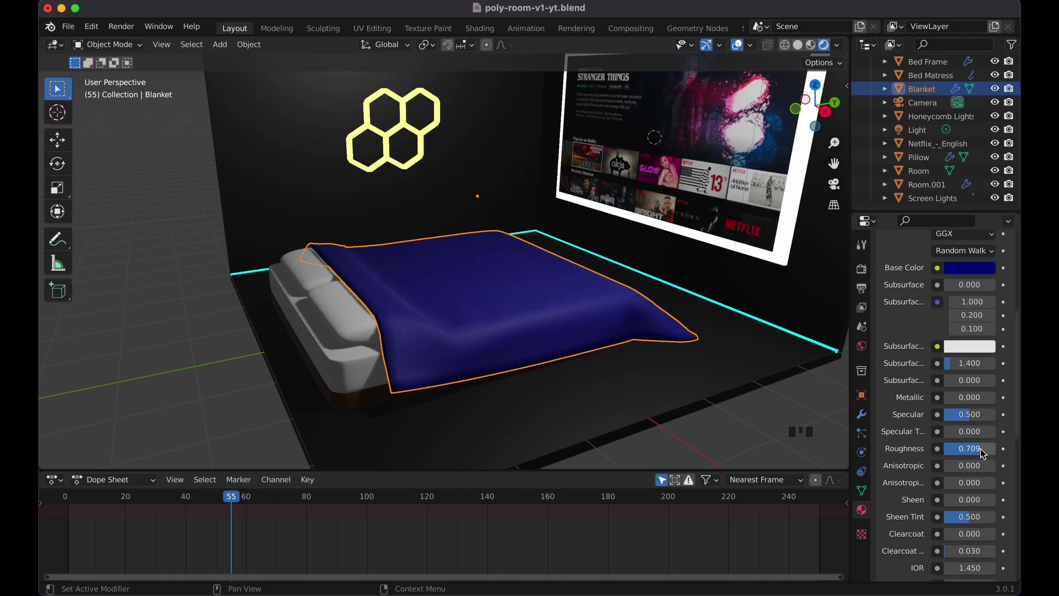
pyautogui.hscroll(-10, 687, 342)
pyautogui.press('space')
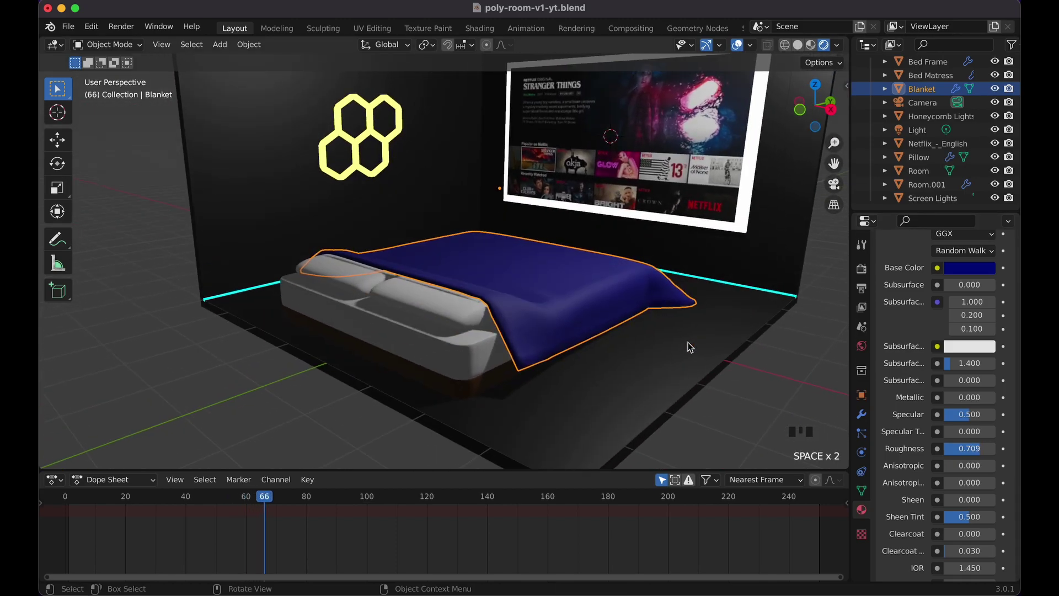
# - Rewind the animation to frame 0 and subdivide the blanket's entire mesh with one cut
pyautogui.hotkey('shift', 'Left')
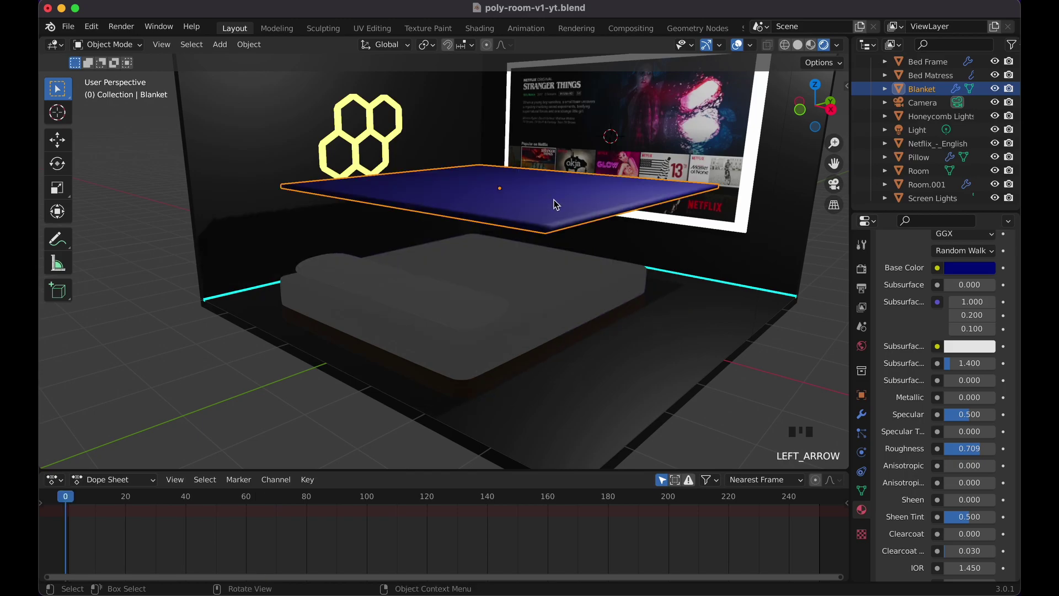
pyautogui.rightClick(549, 193)
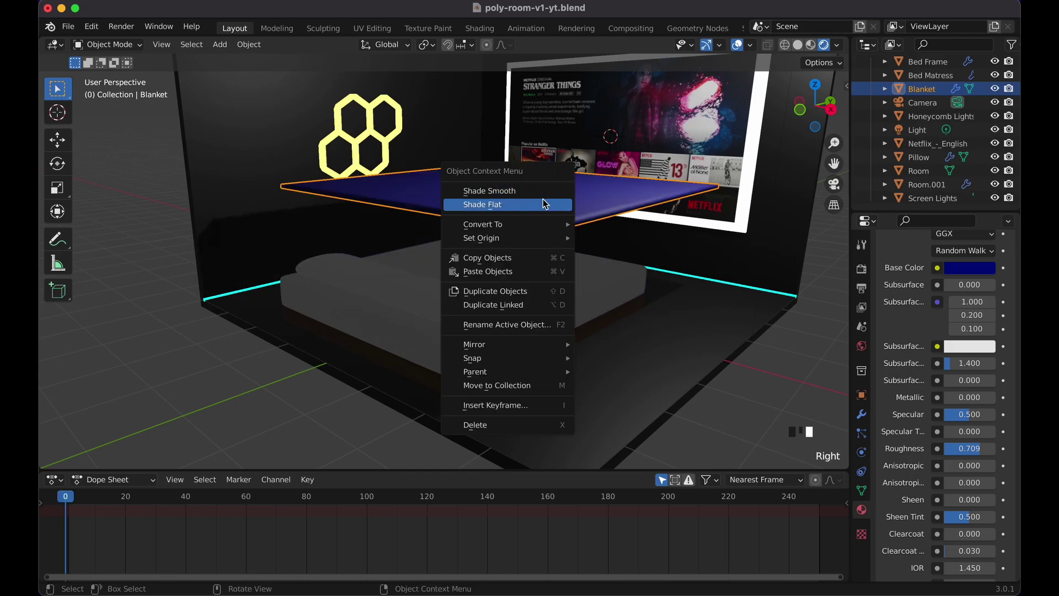
pyautogui.click(544, 205)
pyautogui.click(643, 183)
pyautogui.click(581, 202)
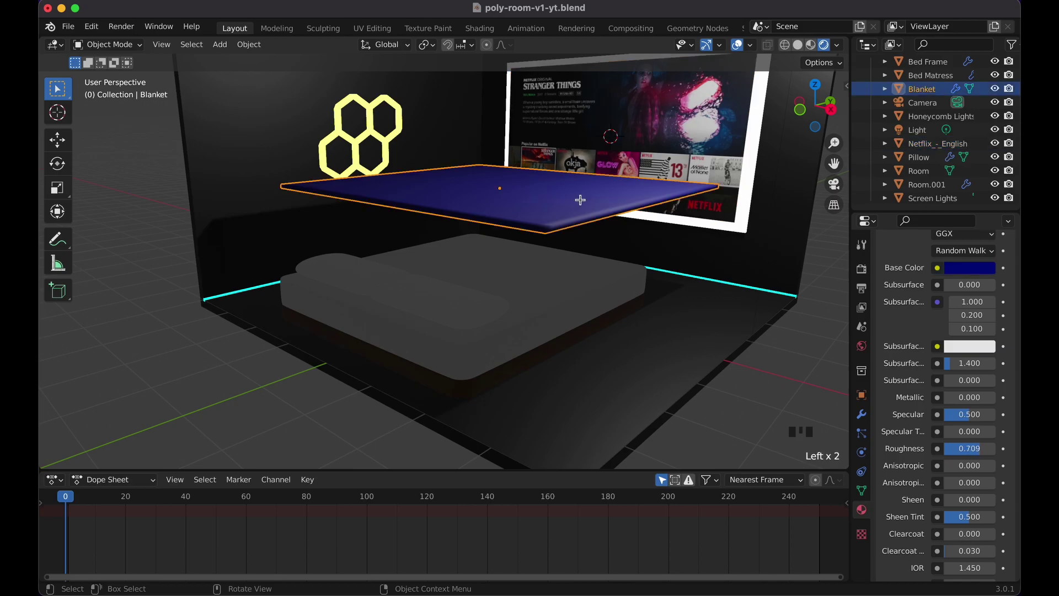
pyautogui.press('Tab')
pyautogui.rightClick(583, 204)
pyautogui.click(583, 203)
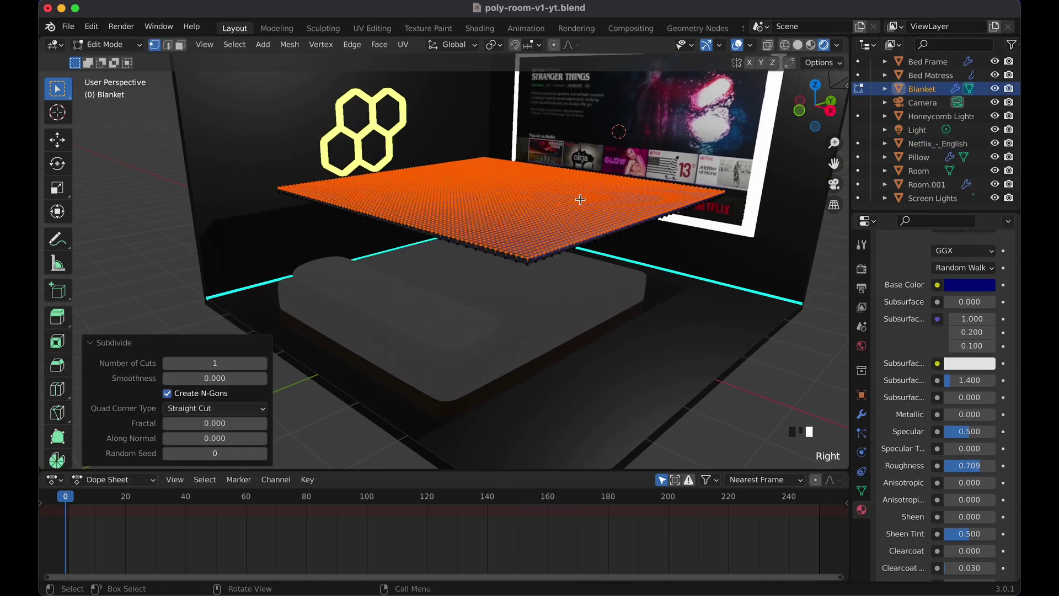
pyautogui.scroll(-10, 579, 200)
pyautogui.press('Tab')
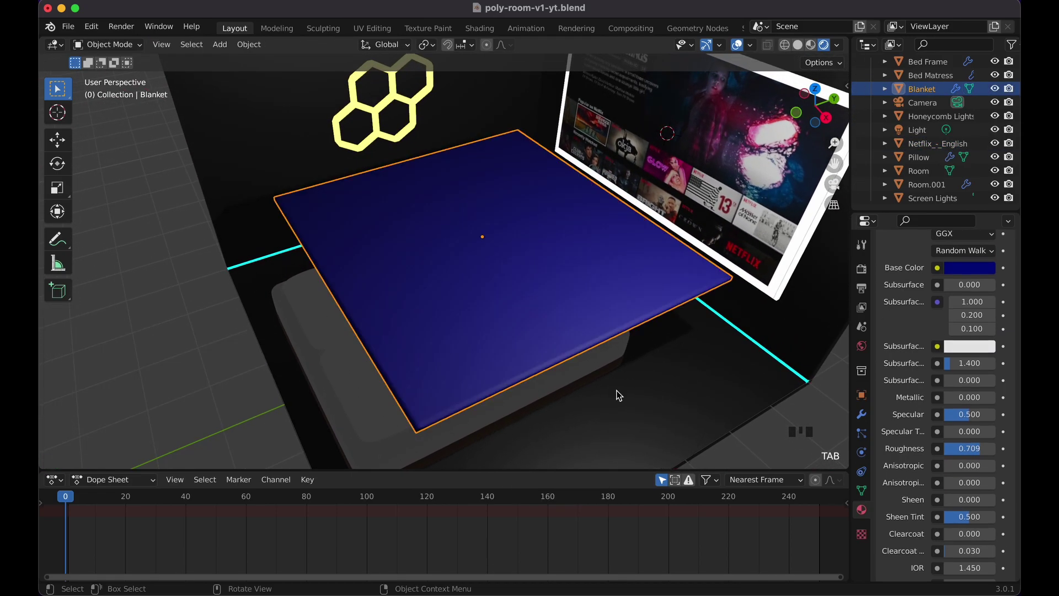
# - Play the cloth simulation to about frame 66 and examine how the subdivided blanket drapes from several angles
pyautogui.press('space')
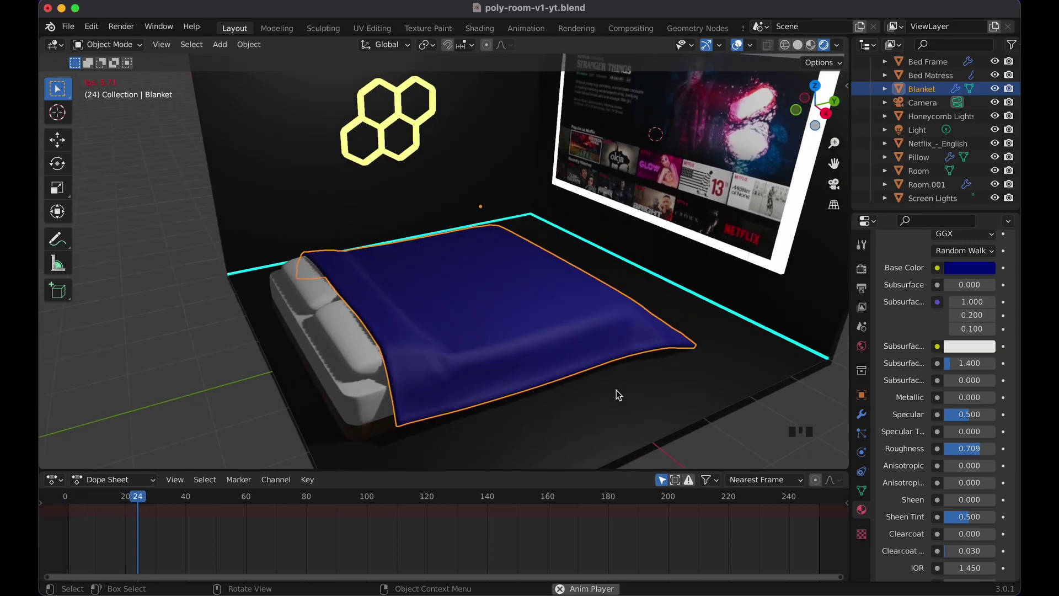
pyautogui.press('space')
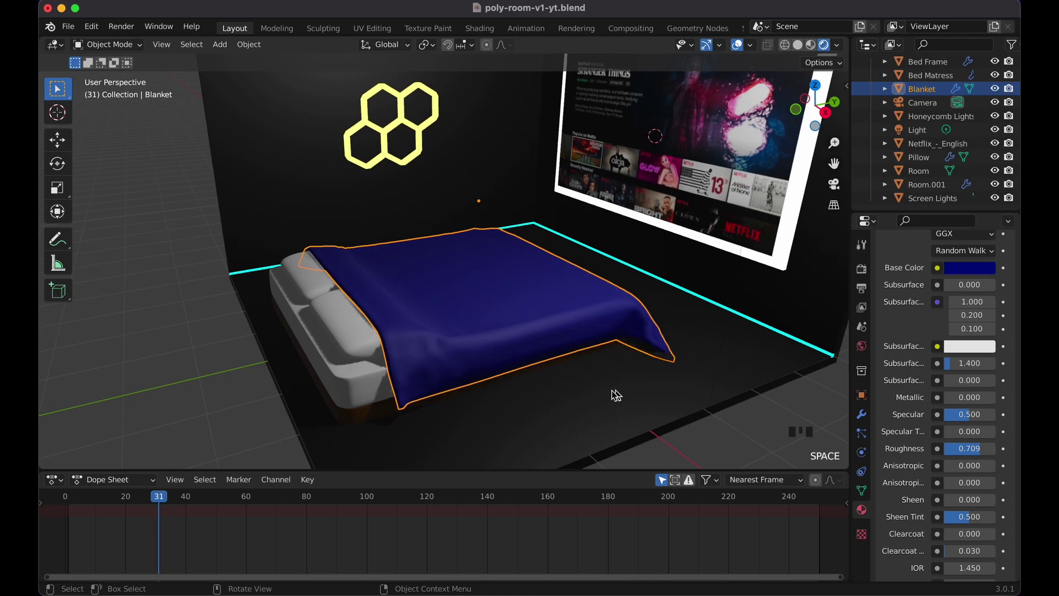
pyautogui.moveTo(444, 394); pyautogui.dragTo(443, 393, button='middle')
pyautogui.press('space')
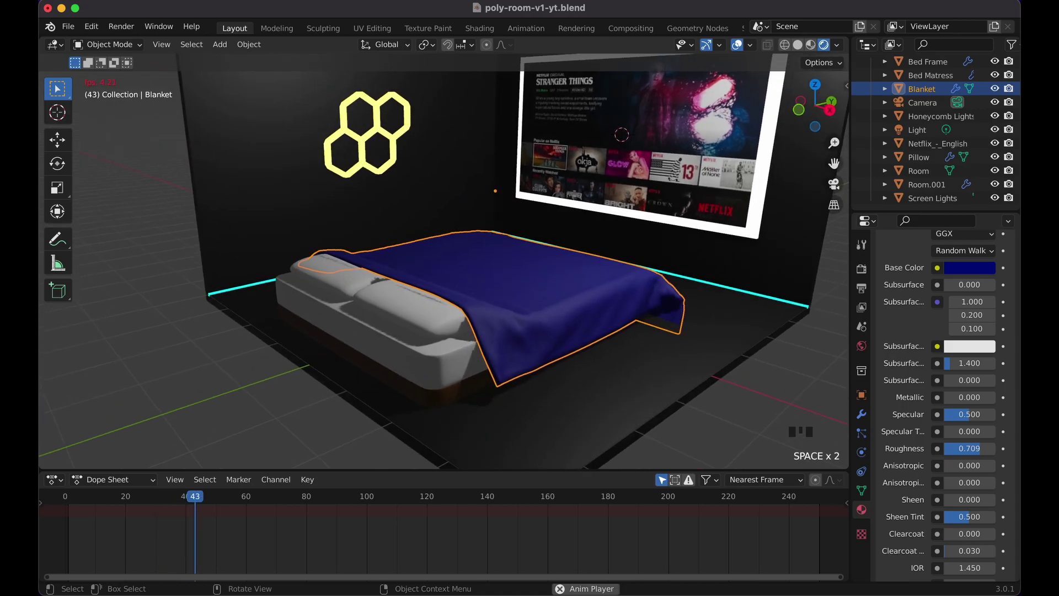
pyautogui.moveTo(525, 368); pyautogui.dragTo(527, 374, button='middle')
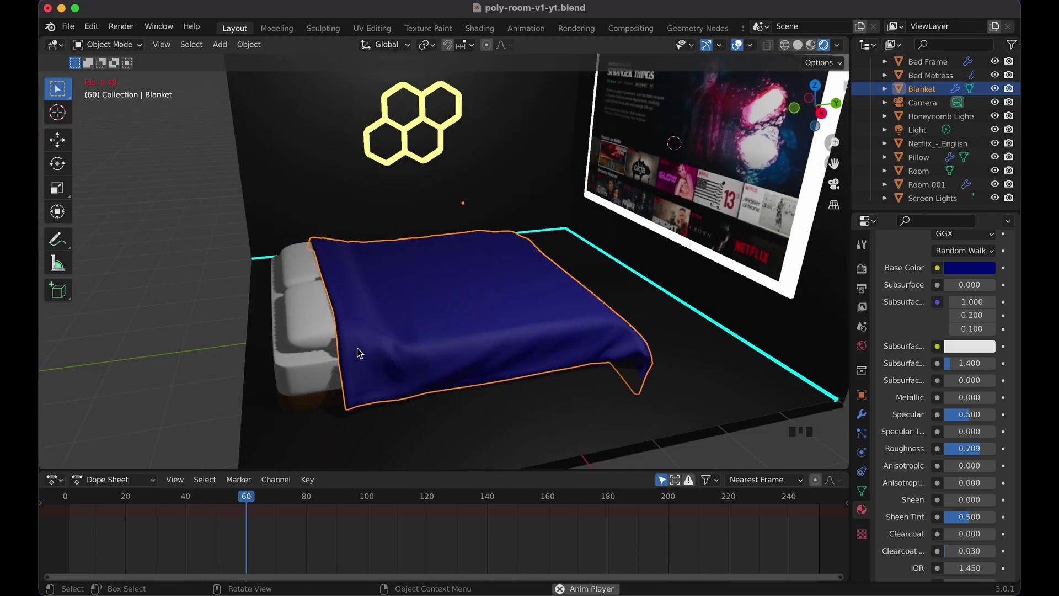
pyautogui.press('space')
# - Set the bed mattress's soft body and cloth collision friction to 75
pyautogui.click(310, 373)
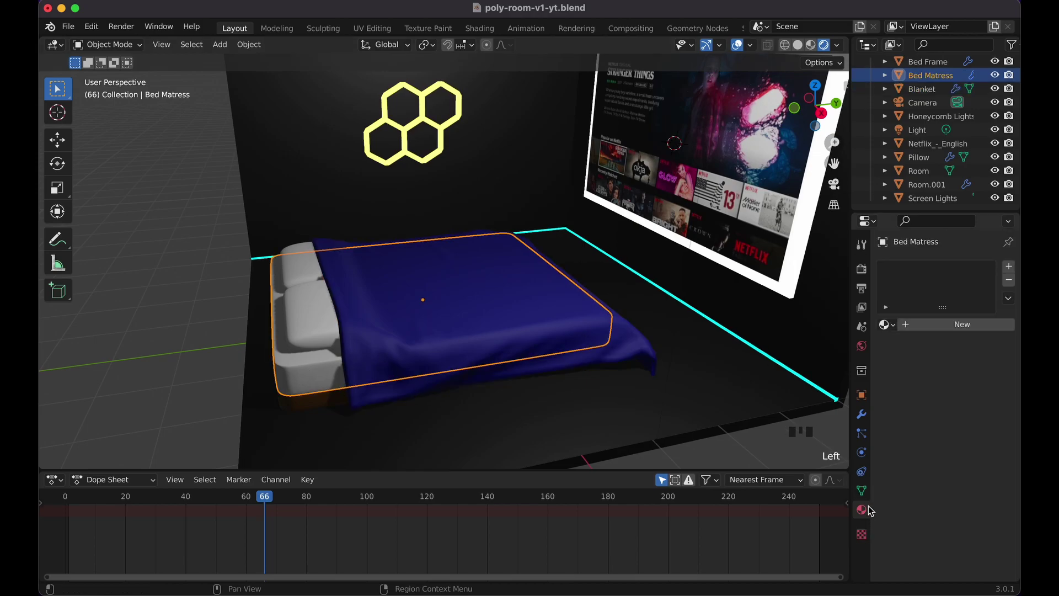
pyautogui.click(862, 453)
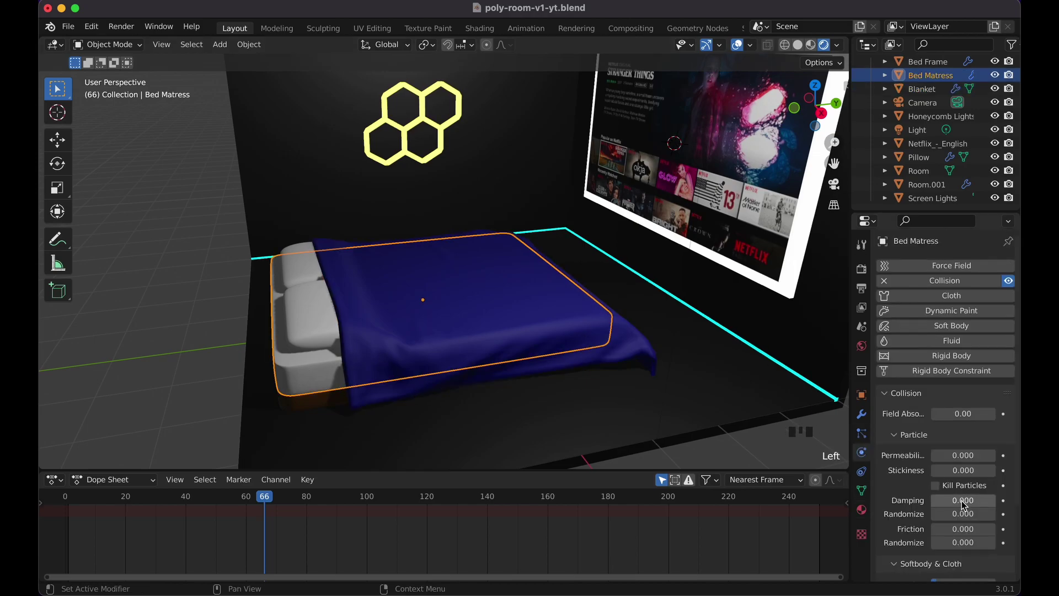
pyautogui.scroll(-4, 963, 505)
pyautogui.doubleClick(956, 537)
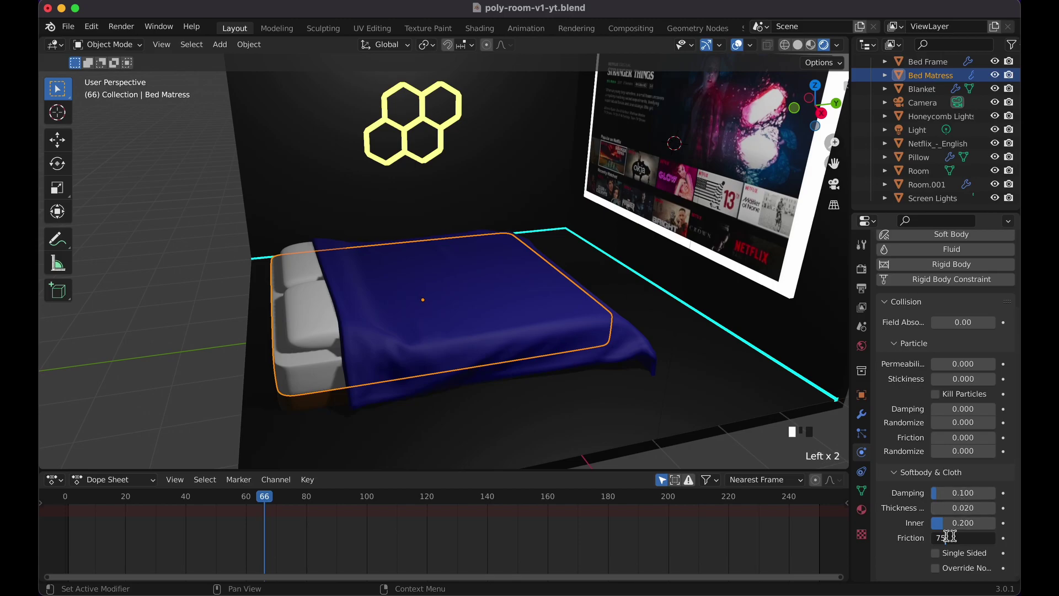
pyautogui.press('Return')
# - Set the pillows' soft body and cloth collision friction to 75 and save the file
pyautogui.click(289, 328)
pyautogui.click(969, 537)
pyautogui.write('75')
pyautogui.press('Return')
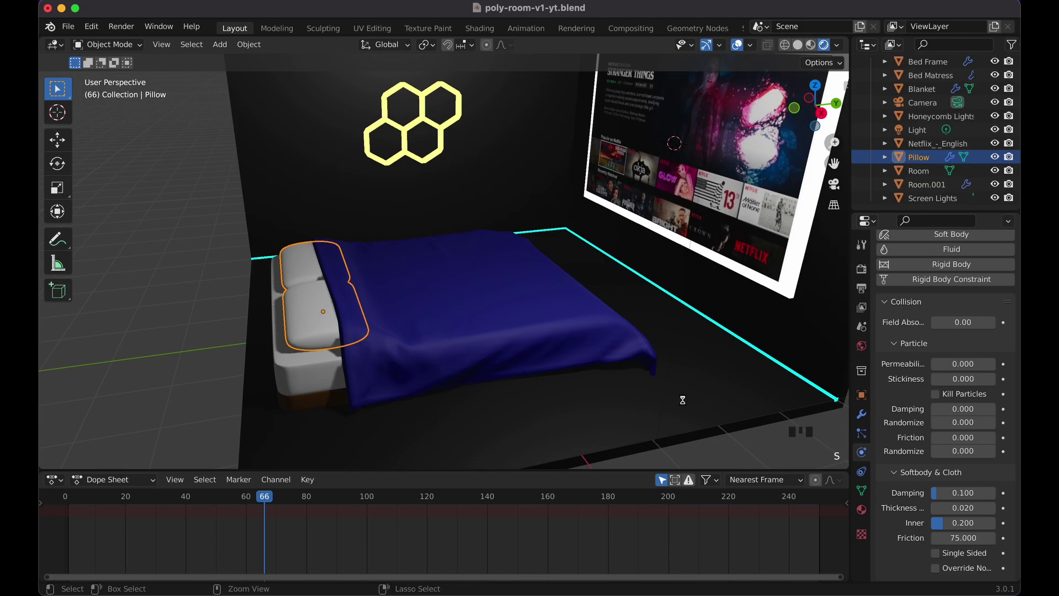
pyautogui.press('super+s')
# - Rewind the animation and replay the blanket's cloth simulation, stopping at frame 27 with nothing selected
pyautogui.moveTo(682, 399); pyautogui.dragTo(710, 387, button='middle')
pyautogui.hotkey('shift', 'Left')
pyautogui.press('space')
pyautogui.click(709, 387)
pyautogui.press('space')
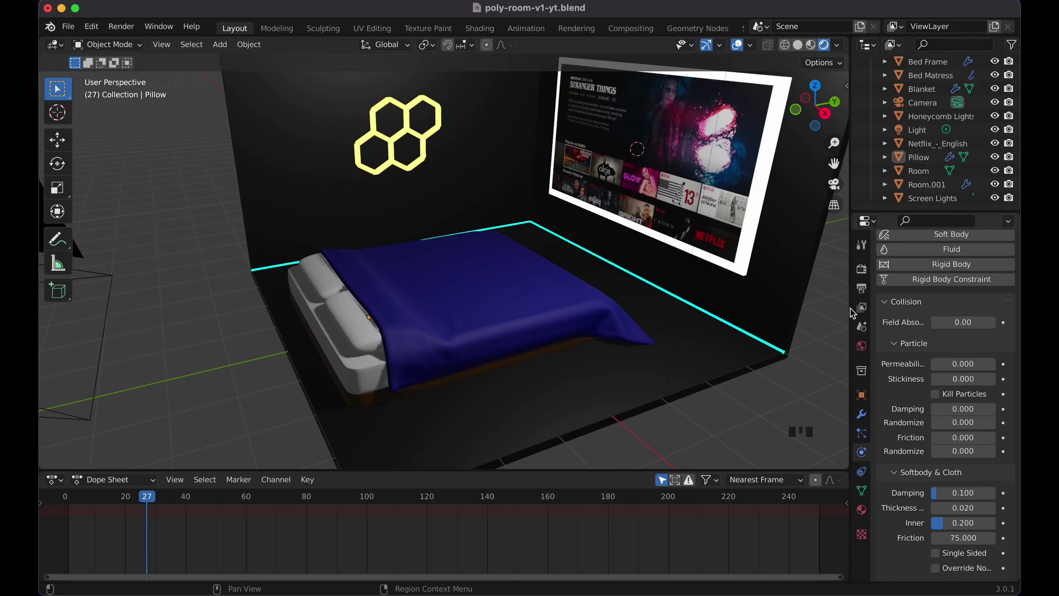
# - Look through the scene camera and change its lens type to Orthographic
pyautogui.press('KP_0')
pyautogui.scroll(-4, 726, 332)
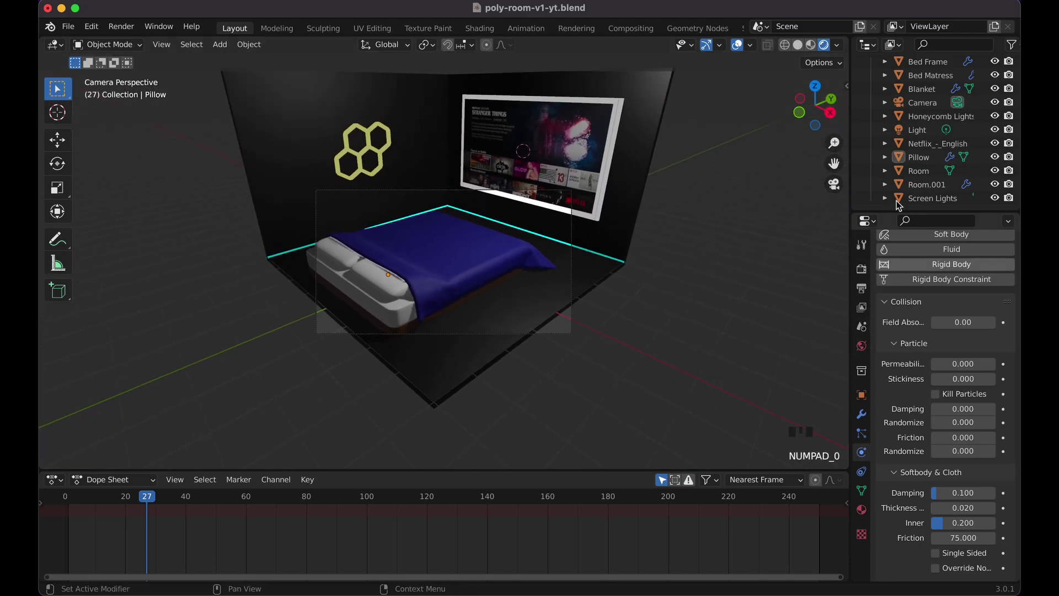
pyautogui.click(930, 103)
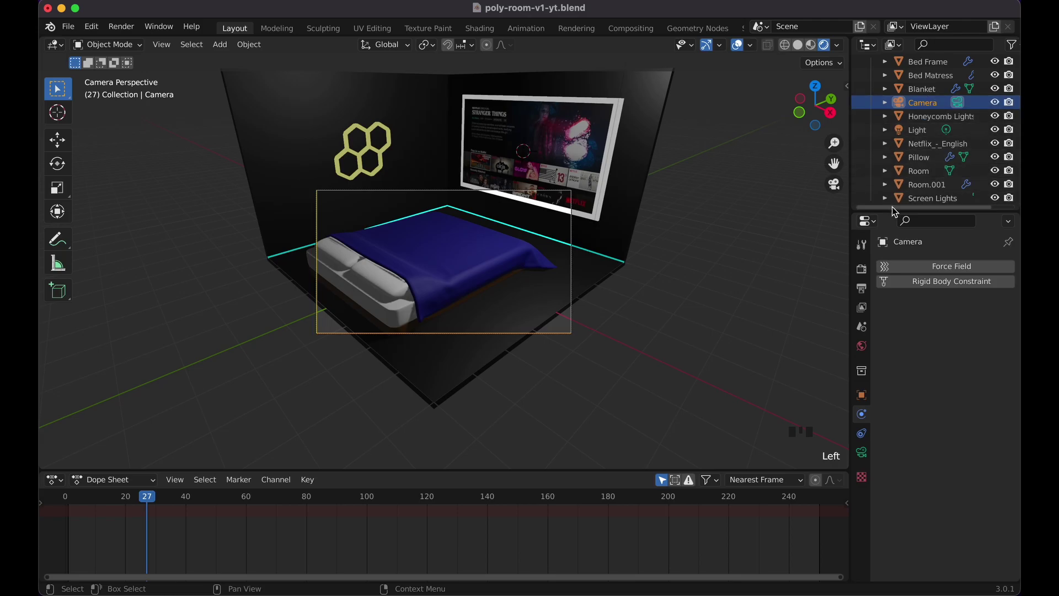
pyautogui.click(862, 454)
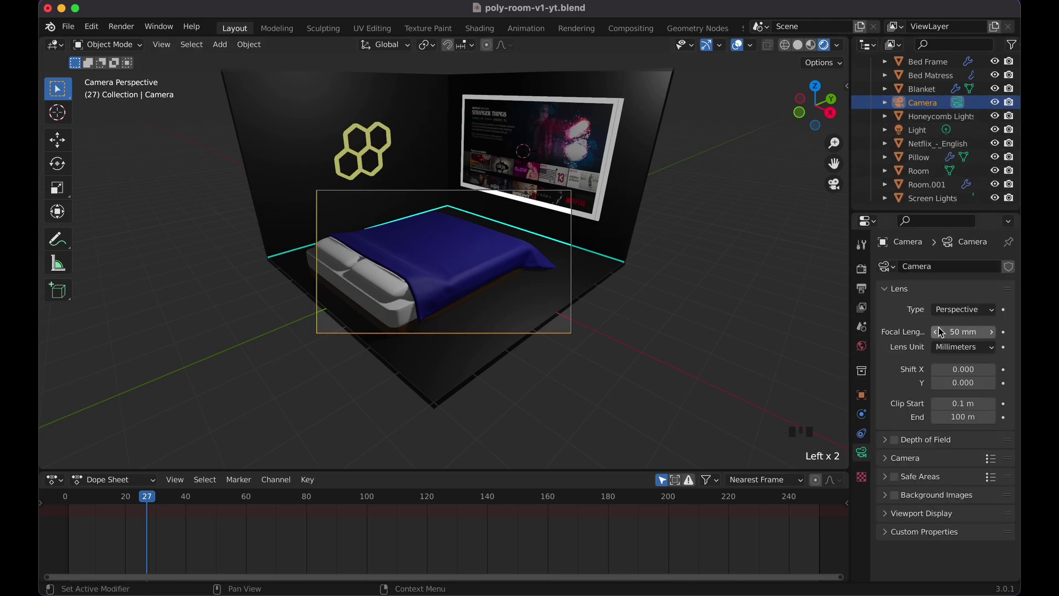
pyautogui.moveTo(962, 316); pyautogui.dragTo(962, 332)
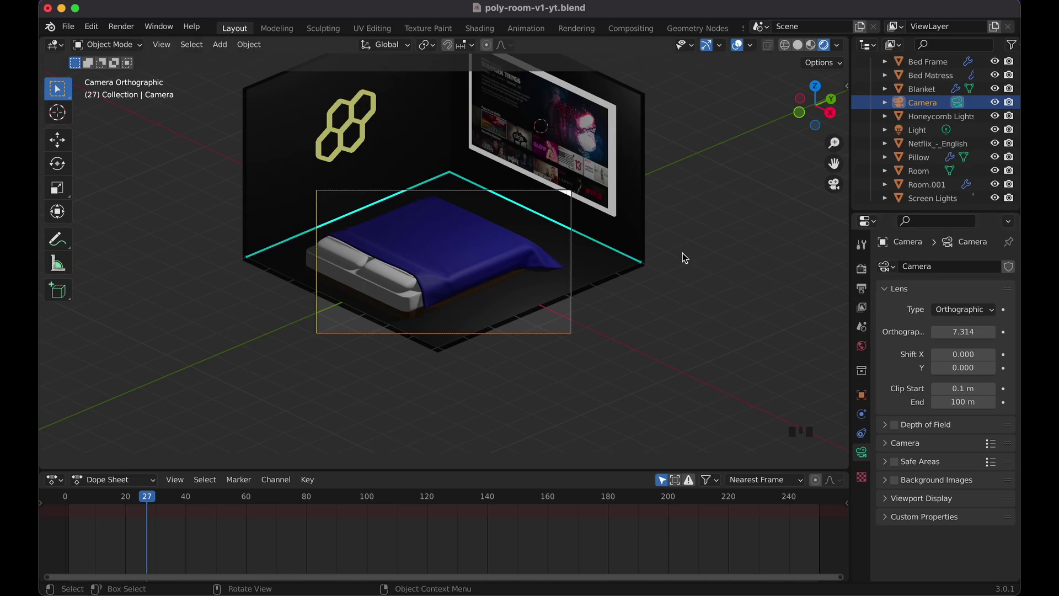
# - Set the camera's orthographic scale to about 20.3 and its vertical shift to 0.120 so the whole room is framed
pyautogui.moveTo(963, 331)
pyautogui.mouseDown()
pyautogui.moveTo(1020, 331)
pyautogui.moveTo(976, 331)
pyautogui.mouseUp()
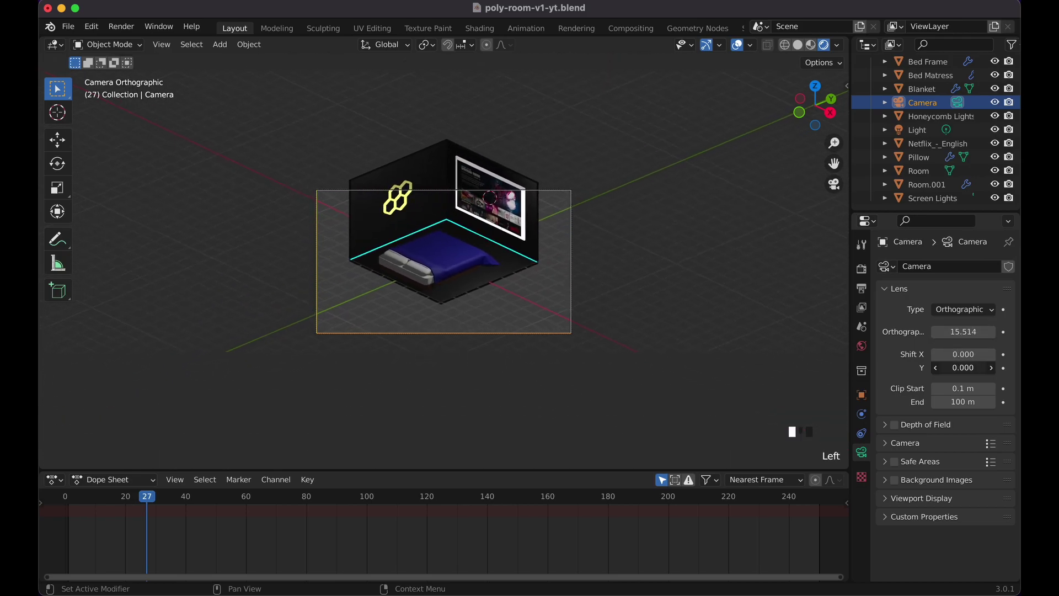
pyautogui.moveTo(963, 368); pyautogui.dragTo(985, 368)
pyautogui.moveTo(962, 331)
pyautogui.mouseDown()
pyautogui.moveTo(987, 331)
pyautogui.moveTo(978, 331)
pyautogui.mouseUp()
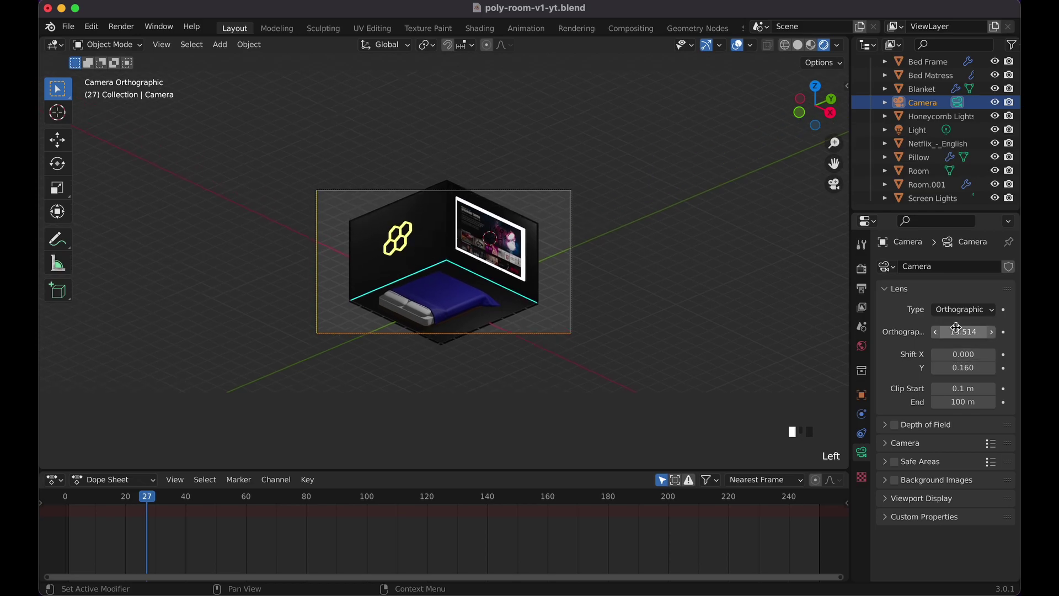
pyautogui.moveTo(962, 367); pyautogui.dragTo(954, 367)
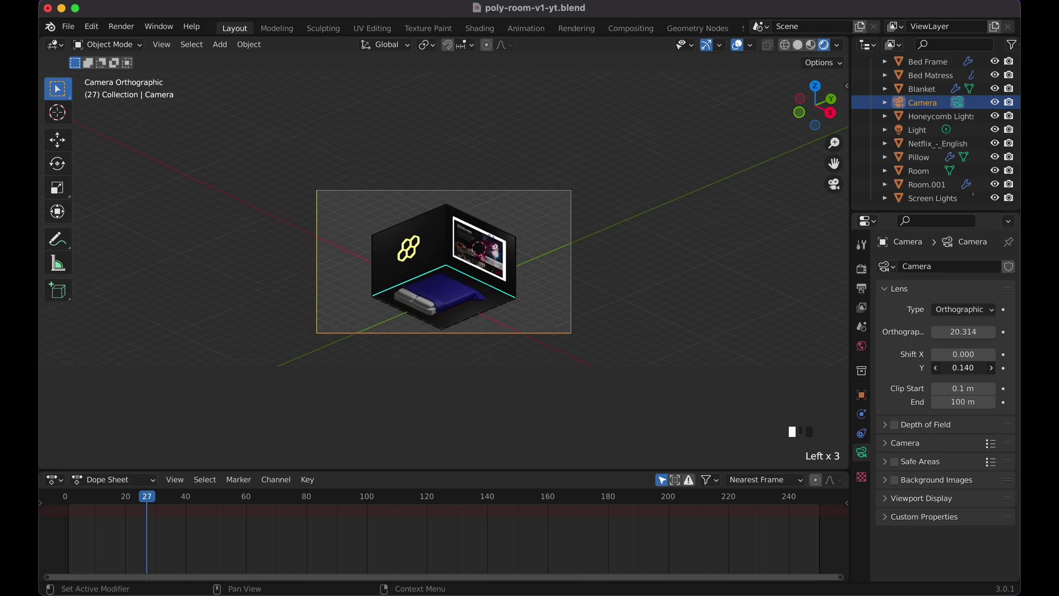
pyautogui.click(936, 368)
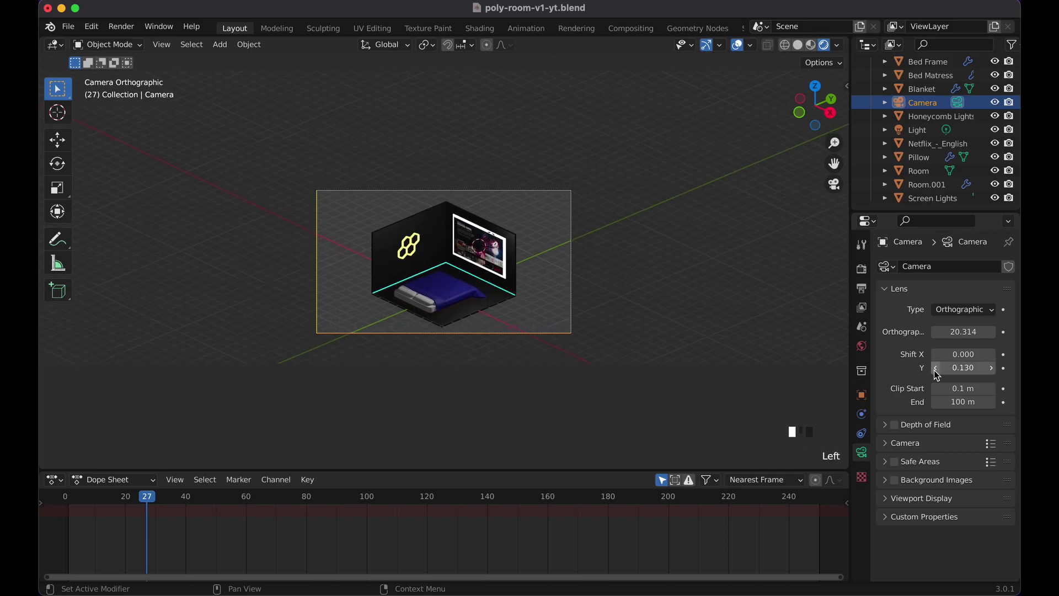
pyautogui.click(935, 368)
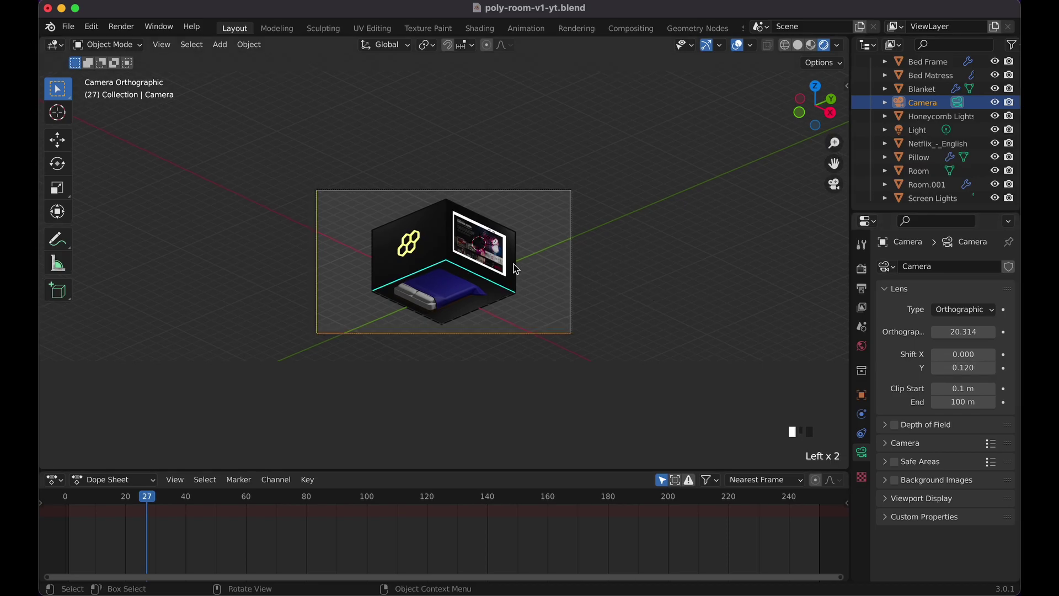
pyautogui.click(617, 288)
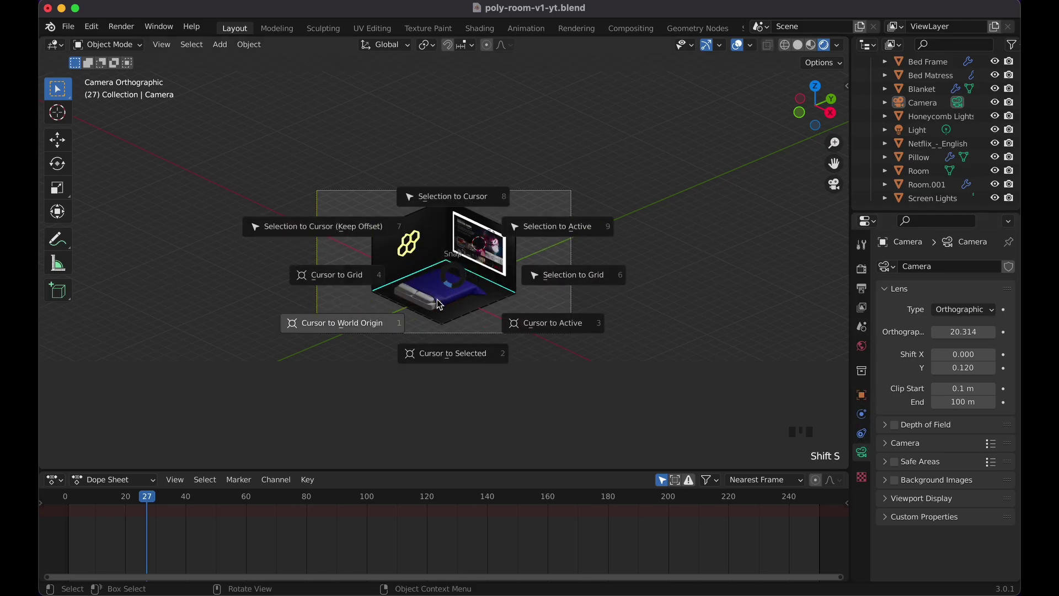
# - Add an area light at the world origin and raise it about 5.87 m along Z above the bed
pyautogui.click(381, 319)
pyautogui.hotkey('shift', 'a')
pyautogui.moveTo(472, 295)
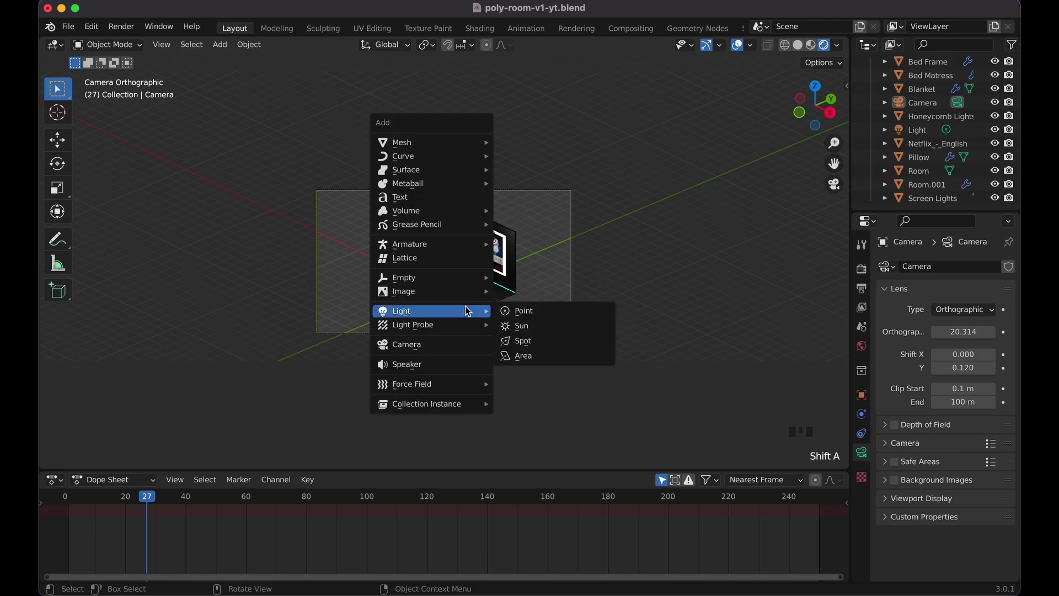
pyautogui.click(519, 354)
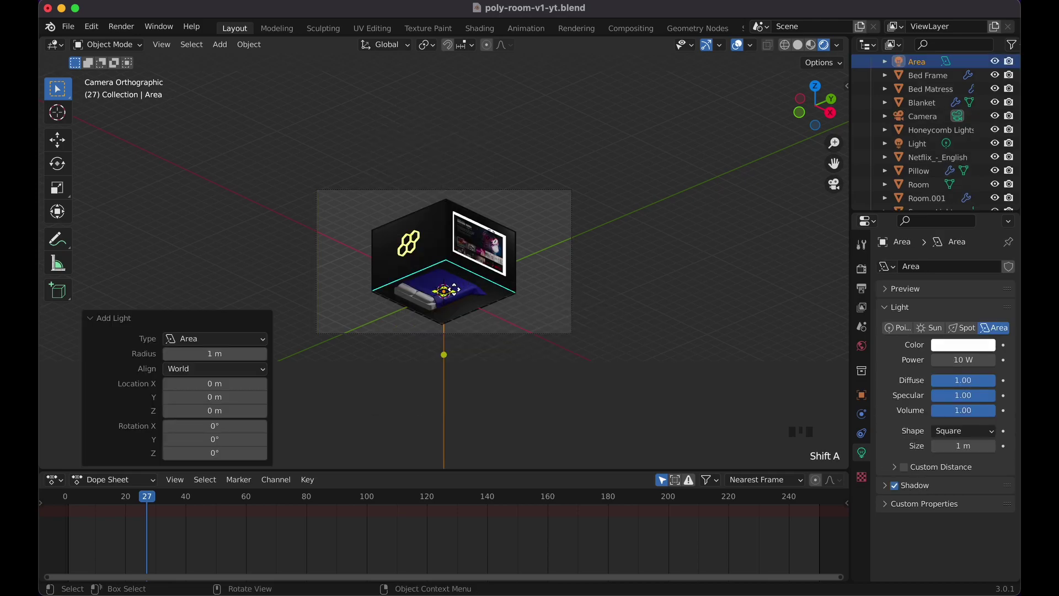
pyautogui.press('g')
pyautogui.press('z')
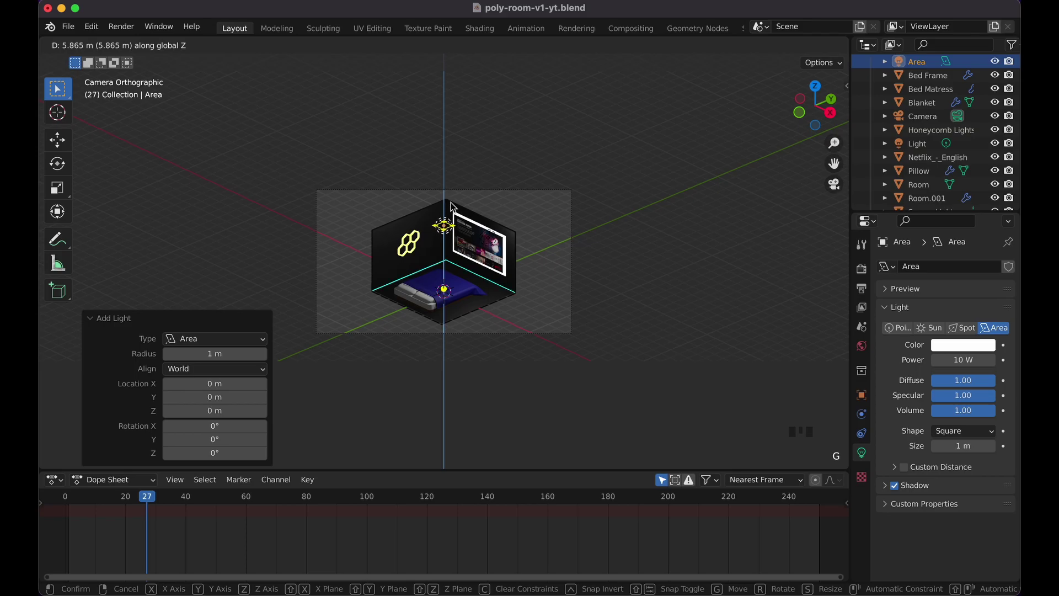
pyautogui.click(453, 207)
# - Set the area light's power to 1000 W
pyautogui.click(973, 360)
pyautogui.write('1000')
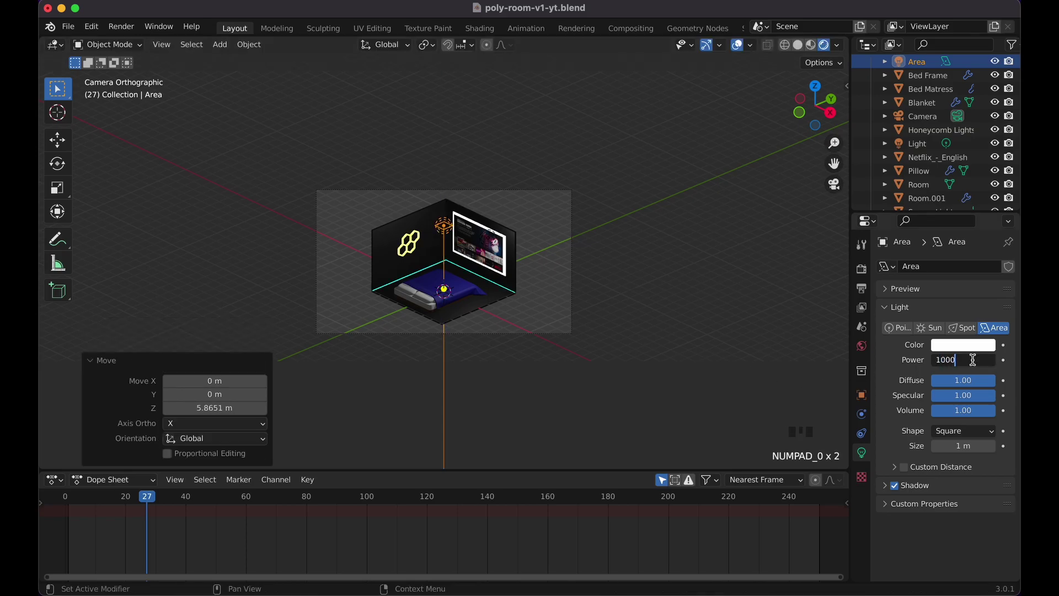
pyautogui.press('Return')
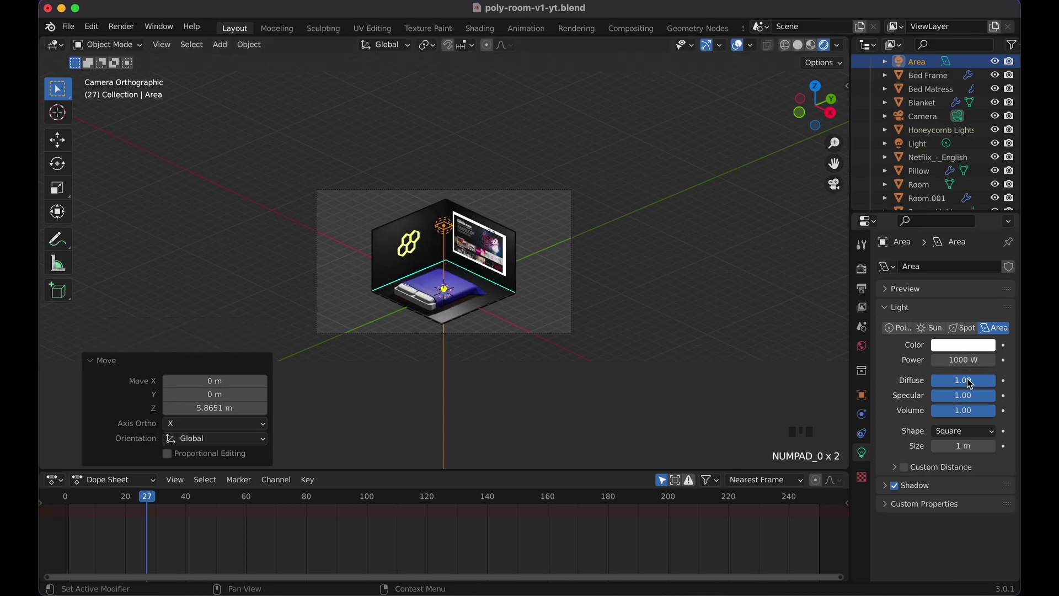
# - Set the area light's size to 5 m and its power to 500 W
pyautogui.click(965, 445)
pyautogui.write('5')
pyautogui.press('Return')
pyautogui.click(948, 360)
pyautogui.write('500')
pyautogui.press('Return')
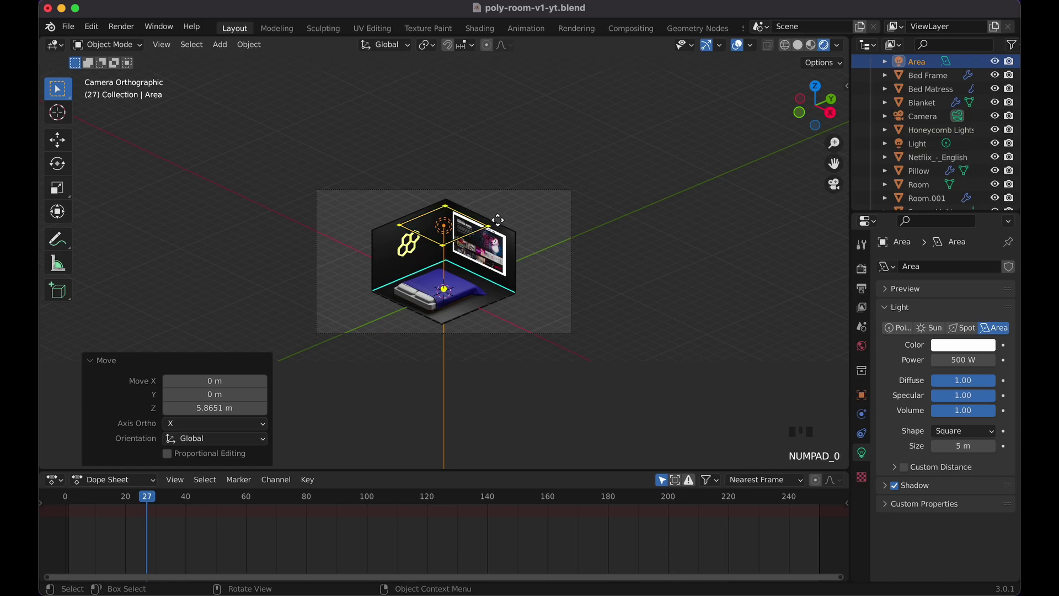
pyautogui.click(602, 180)
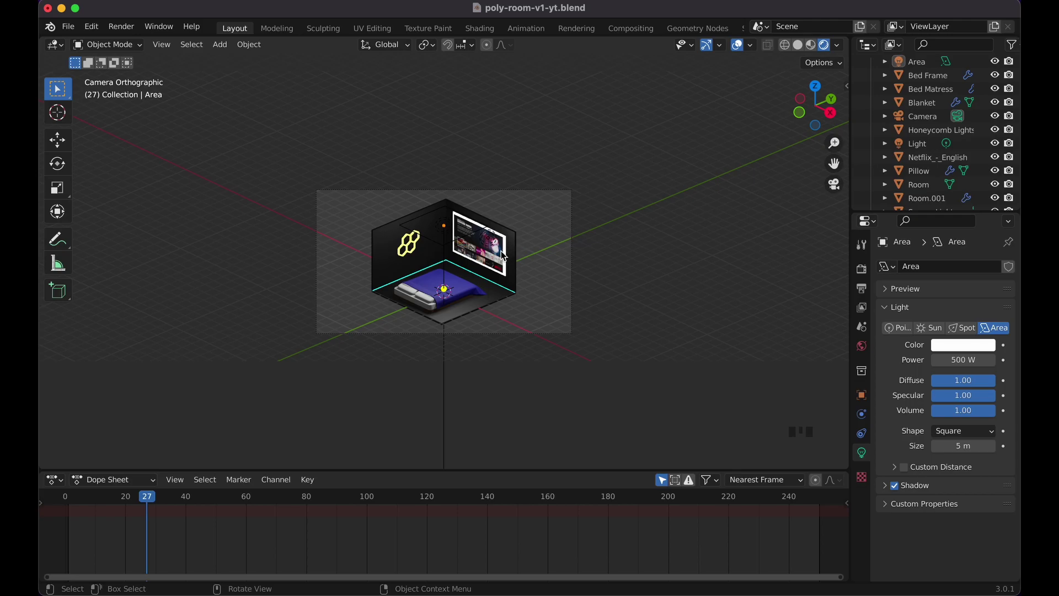
# - Return to frame 1 and scale the blanket by about 1.08 along the X axis
pyautogui.hotkey('shift', 'Left')
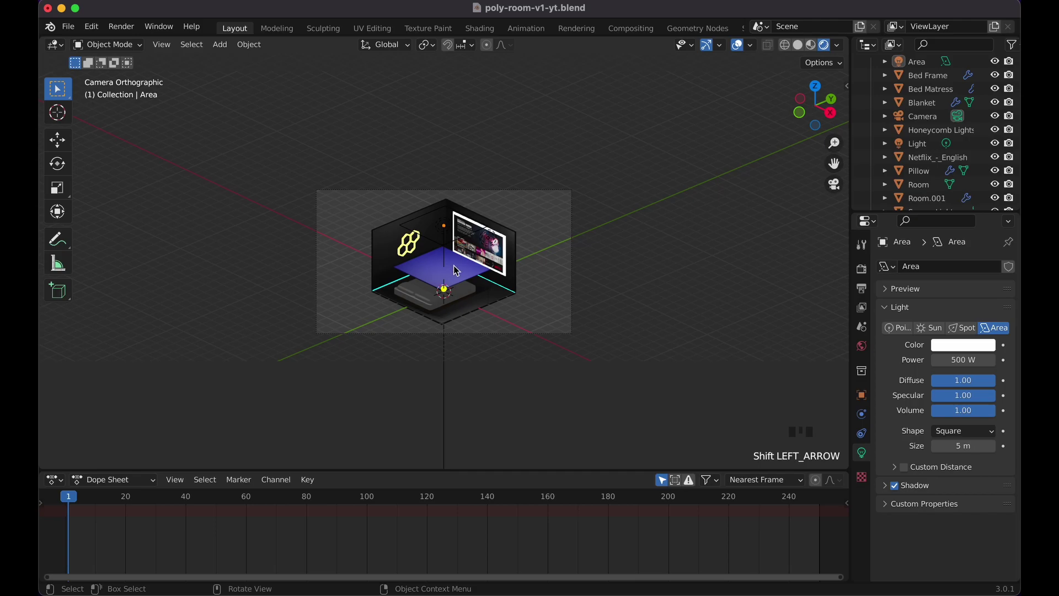
pyautogui.click(460, 276)
pyautogui.press('s')
pyautogui.press('x')
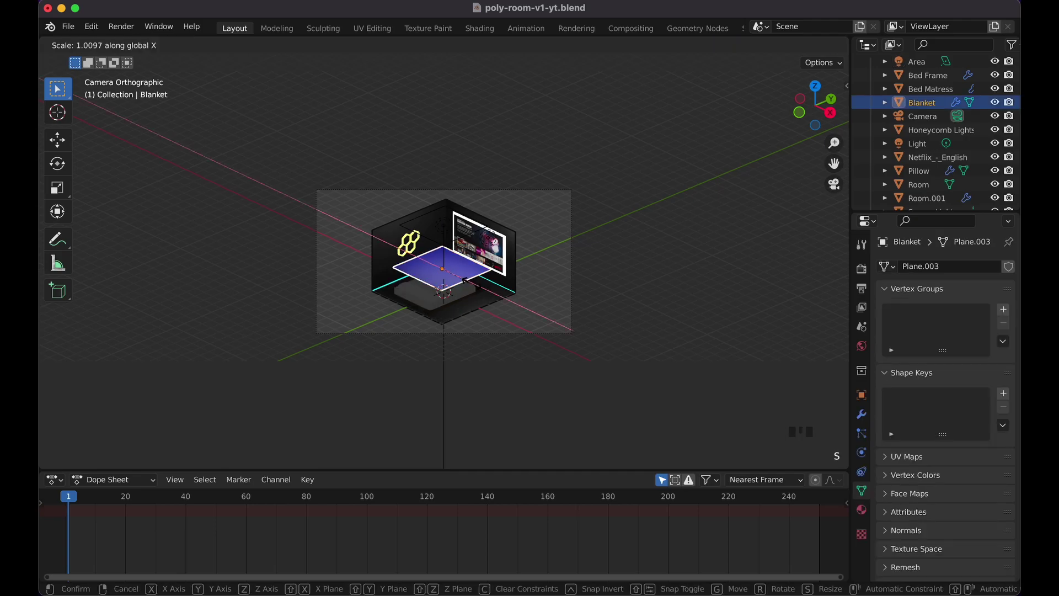
pyautogui.click(564, 289)
# - Play the blanket's cloth simulation to about frame 37 and save the file
pyautogui.press('space')
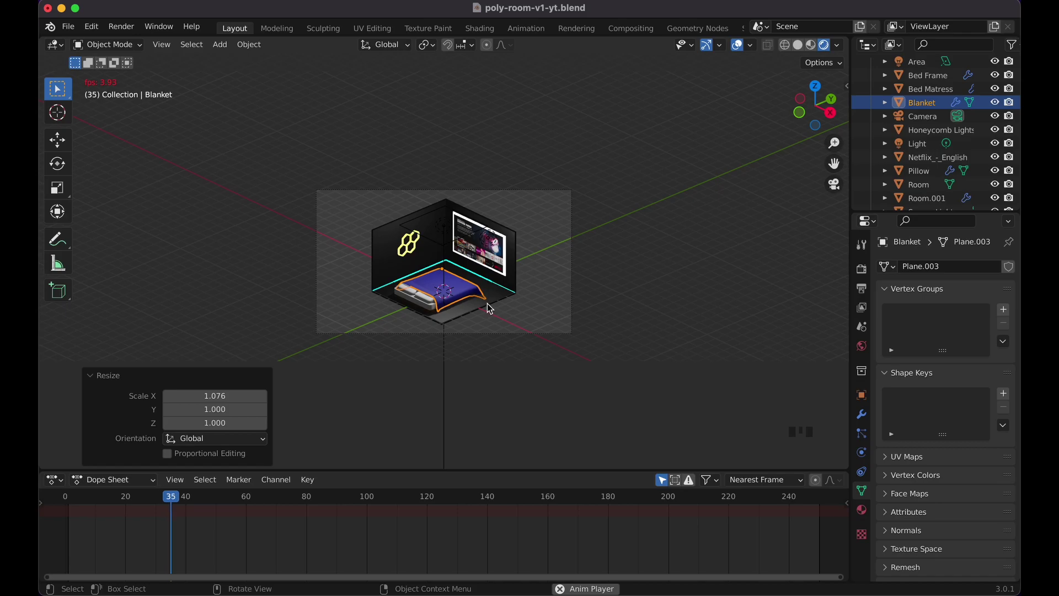
pyautogui.press('space')
pyautogui.press('cmd+s')
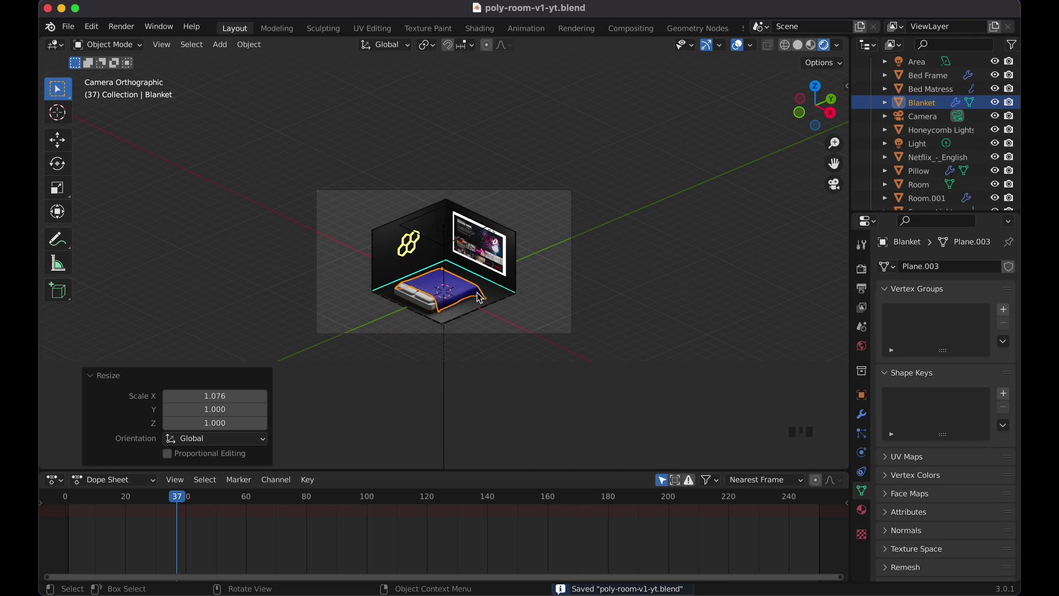
# - Add a plane at the world origin and enlarge it by about 3.68 and again by about 6.45 as surrounding ground
pyautogui.hotkey('shift', 'a')
pyautogui.moveTo(480, 297)
pyautogui.moveTo(483, 124)
pyautogui.click(523, 126)
pyautogui.press('s')
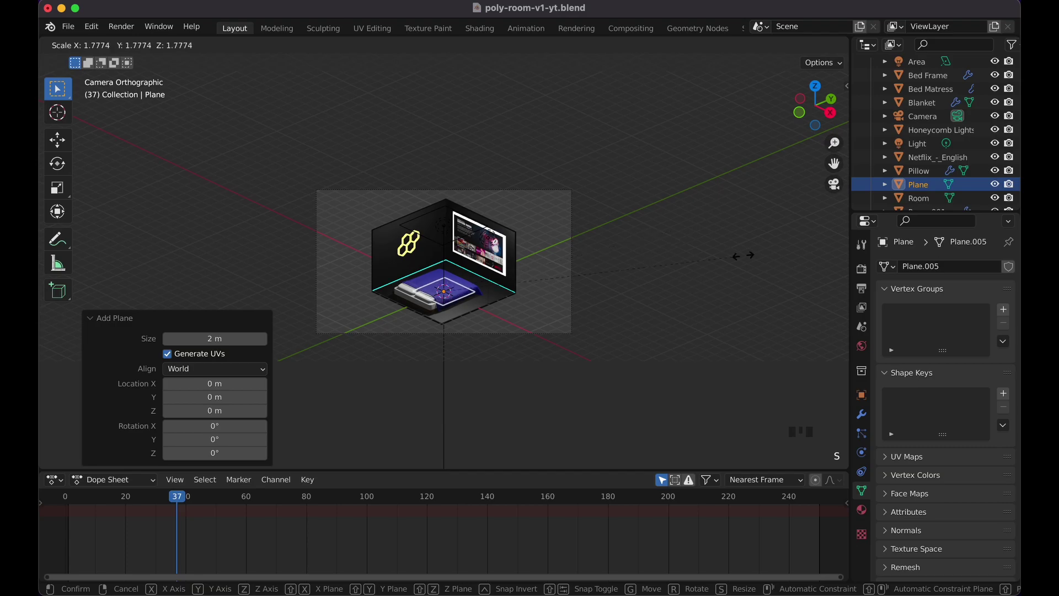
pyautogui.click(168, 260)
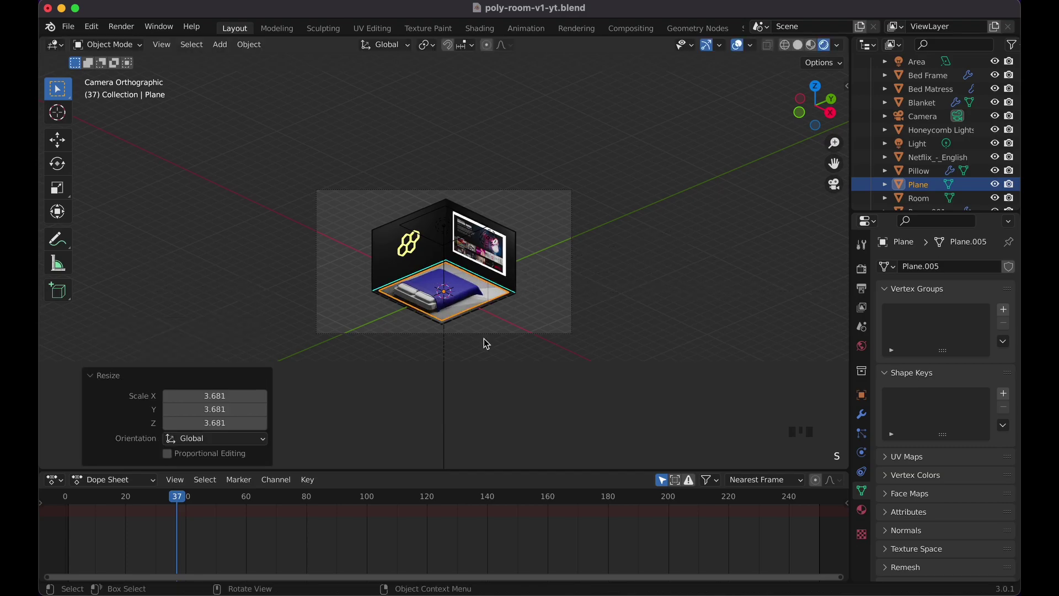
pyautogui.press('s')
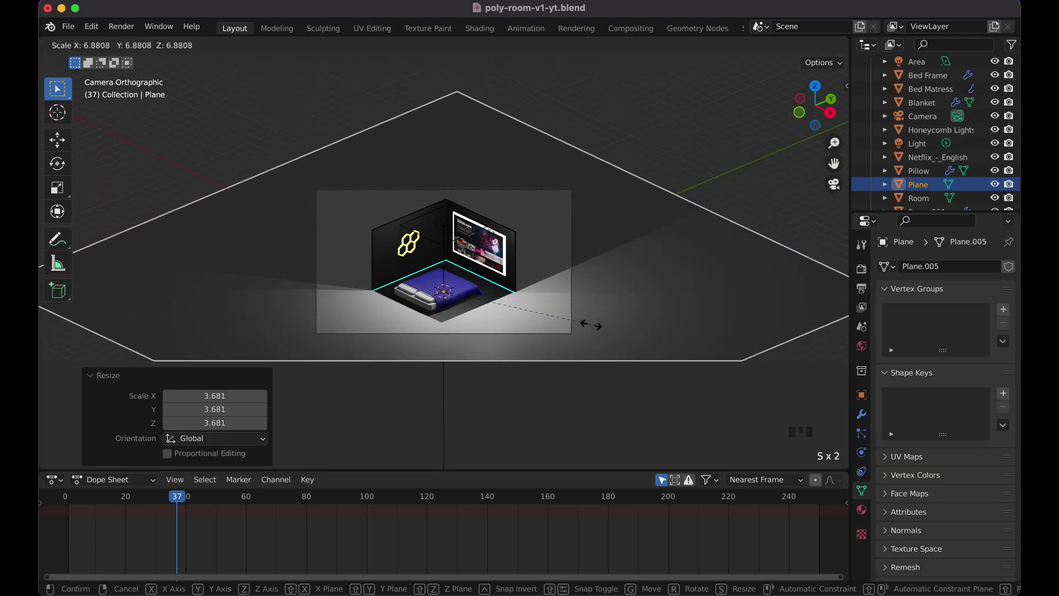
pyautogui.click(622, 326)
# - Lower the ground plane about 0.24 m along Z, beneath the room floor
pyautogui.press('g')
pyautogui.press('z')
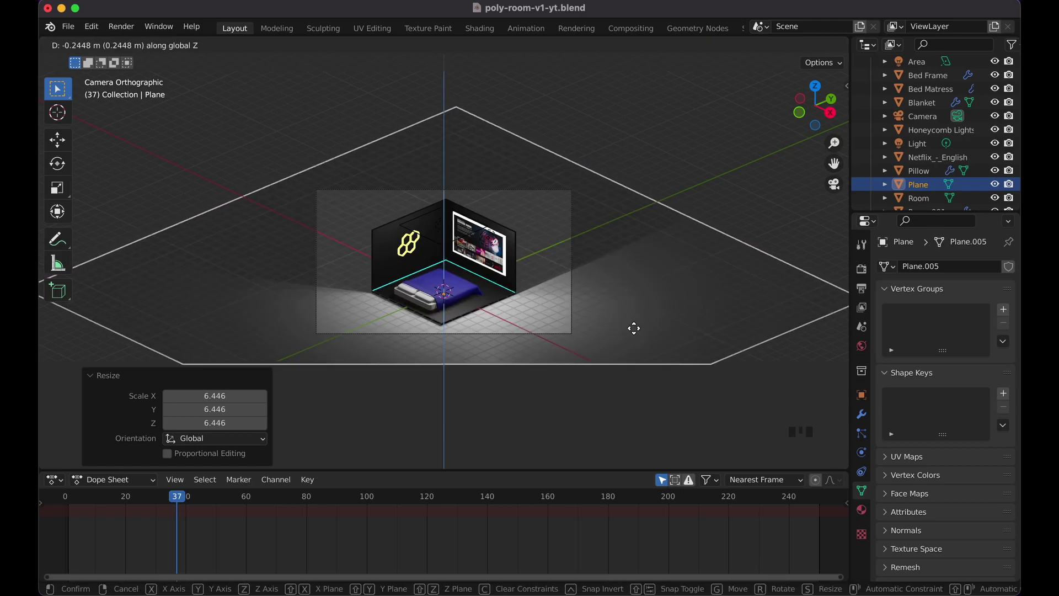
pyautogui.click(634, 328)
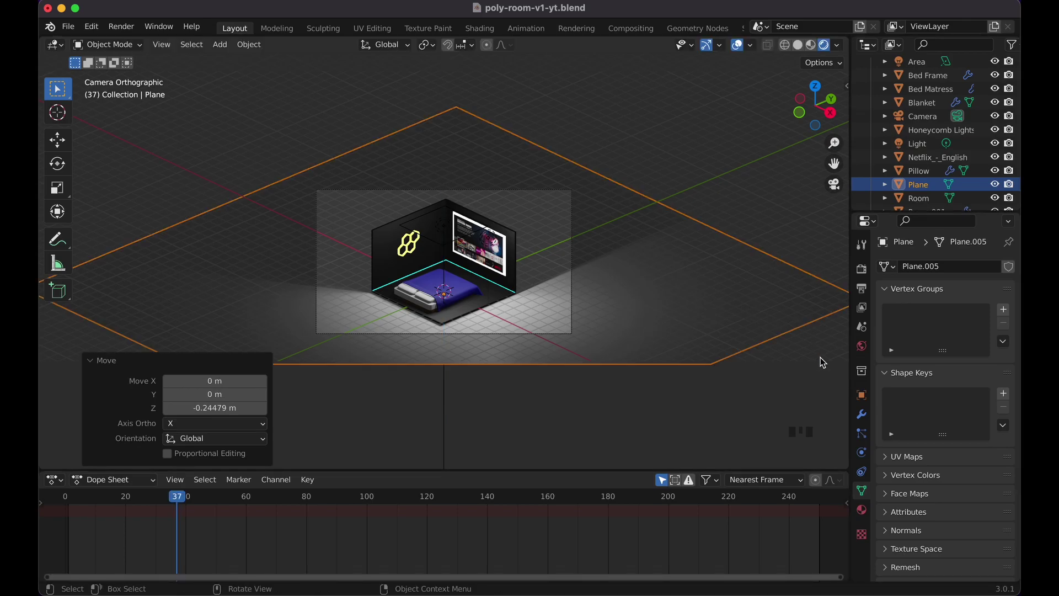
# - Assign the existing Black material to the ground plane and save the file
pyautogui.click(862, 509)
pyautogui.click(907, 325)
pyautogui.click(886, 324)
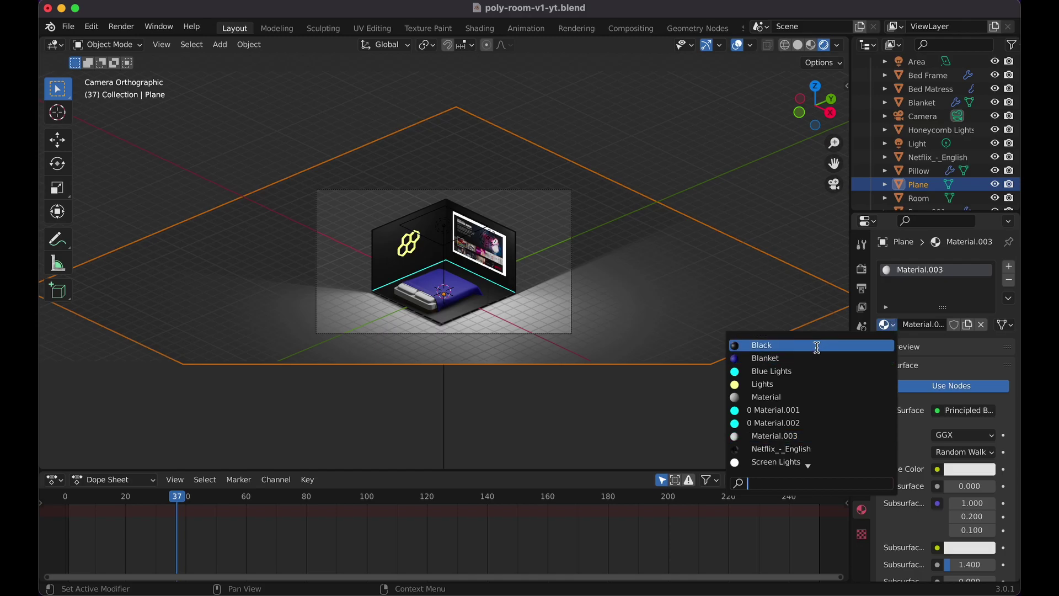
pyautogui.click(817, 346)
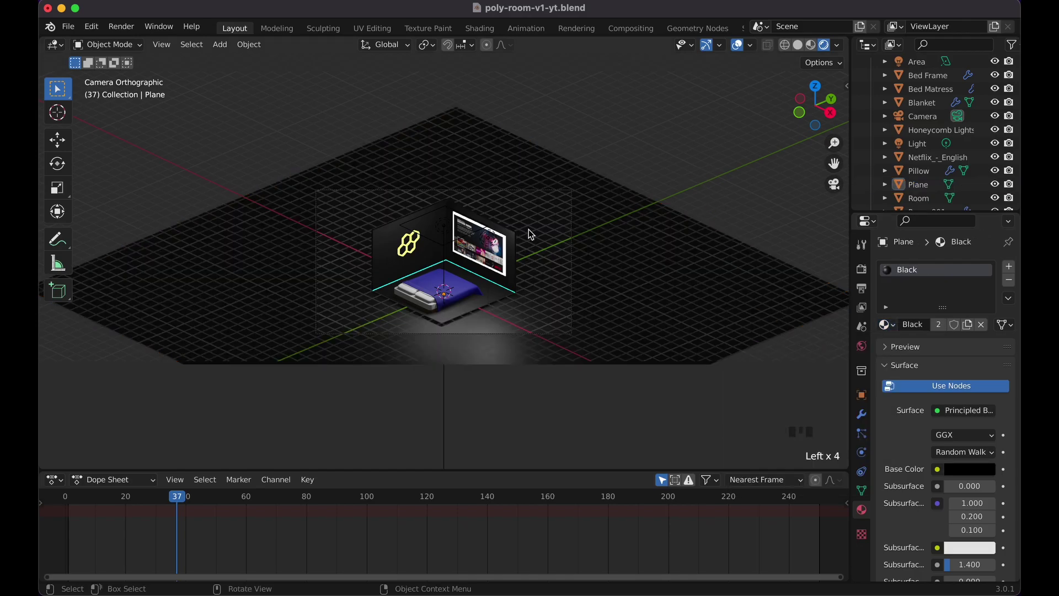
pyautogui.press('super+s')
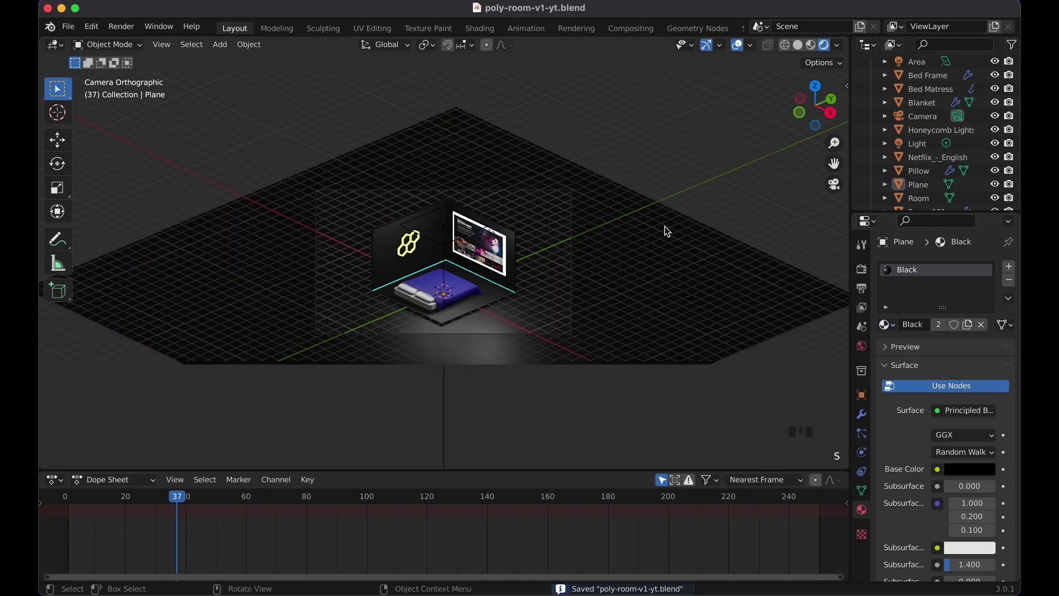
# - Set the render output's X resolution to 1080 px
pyautogui.click(861, 268)
pyautogui.click(862, 291)
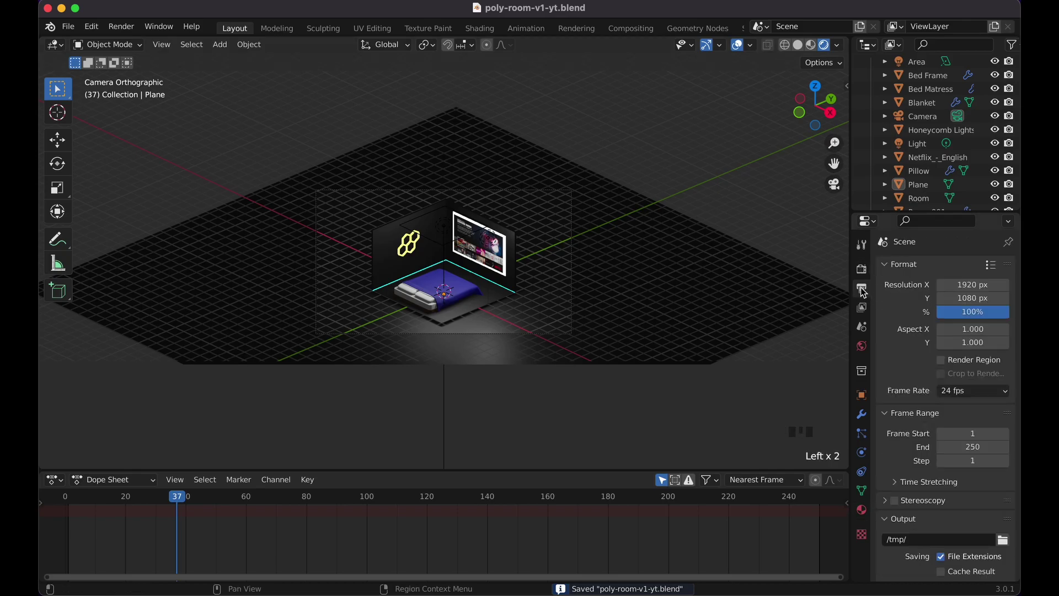
pyautogui.doubleClick(955, 285)
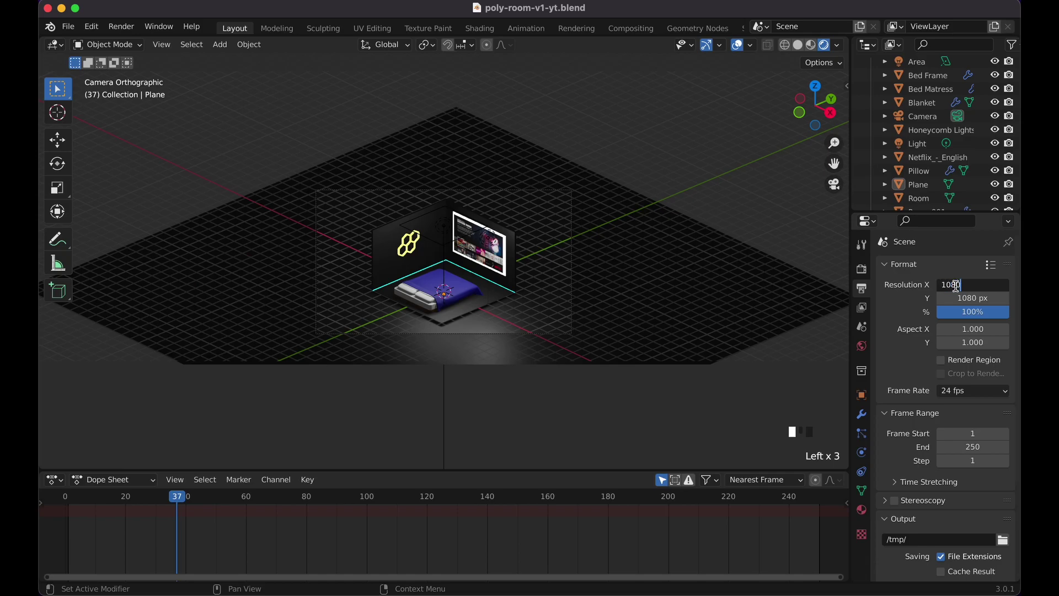
pyautogui.press('Return')
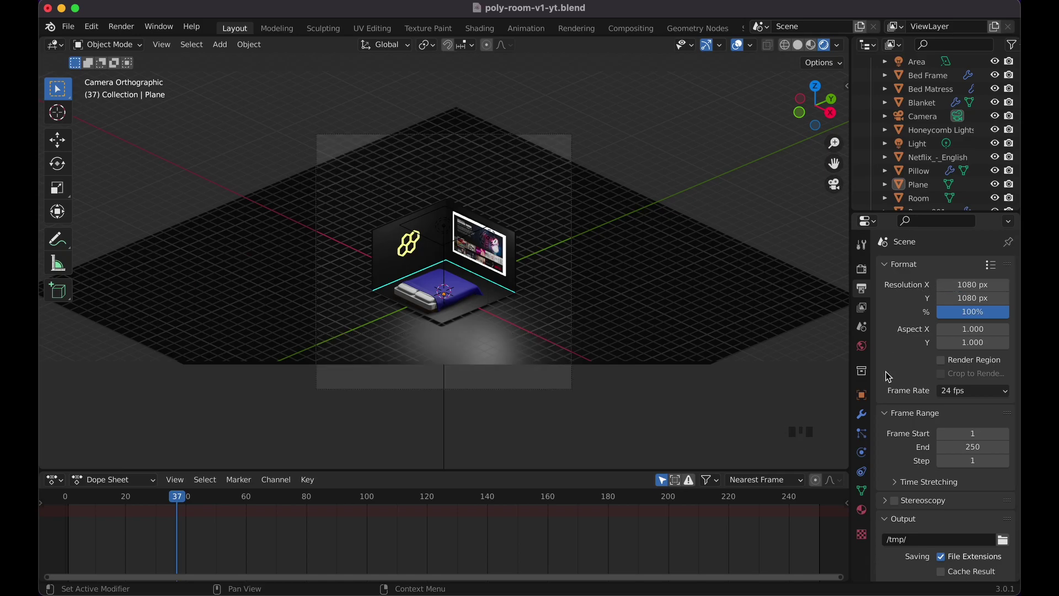
# - Restore the render output's X resolution to 1920 px
pyautogui.click(971, 285)
pyautogui.write('19')
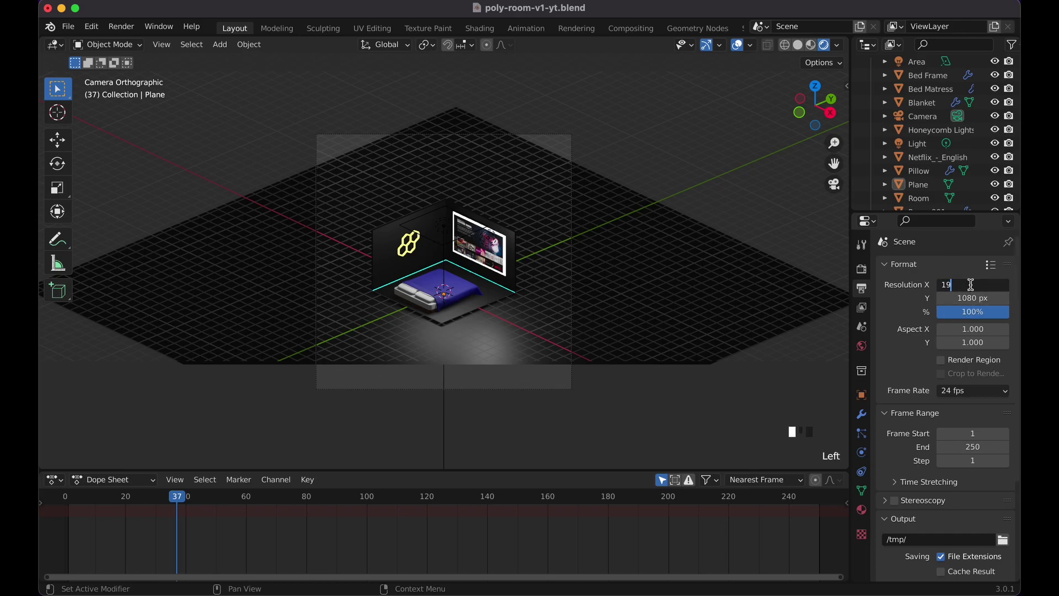
pyautogui.press('Return')
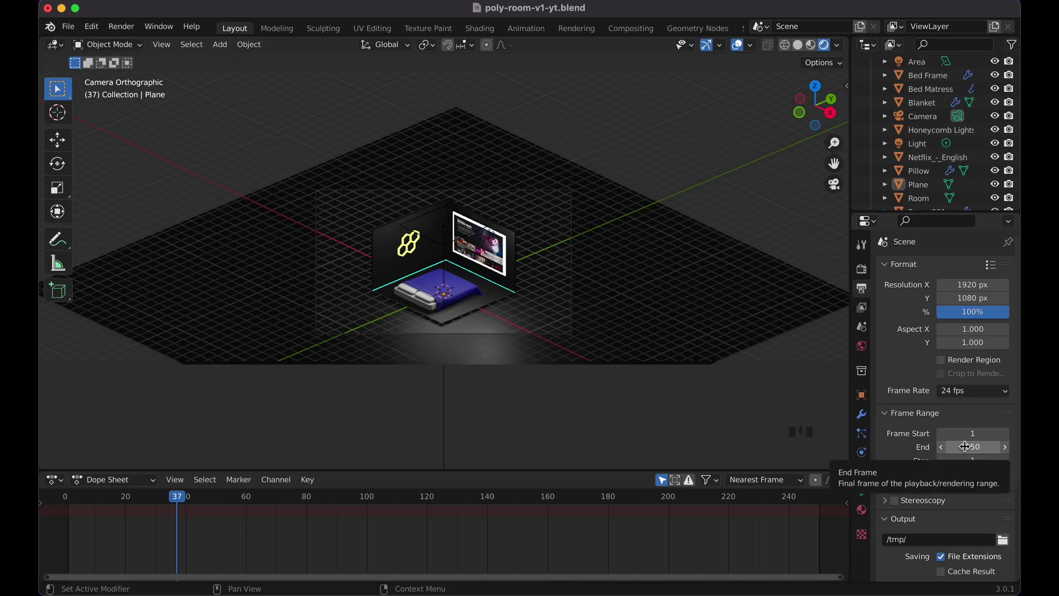
# - Move the timeline's current frame to 35 and set the output's end frame to 35
pyautogui.click(965, 447)
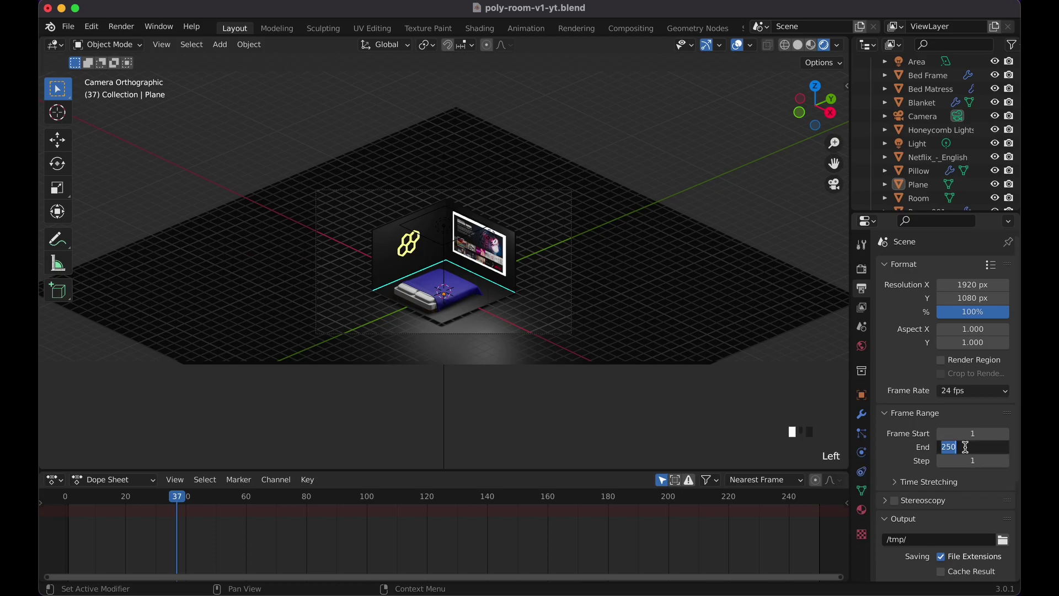
pyautogui.click(181, 500)
pyautogui.moveTo(179, 500); pyautogui.dragTo(174, 501)
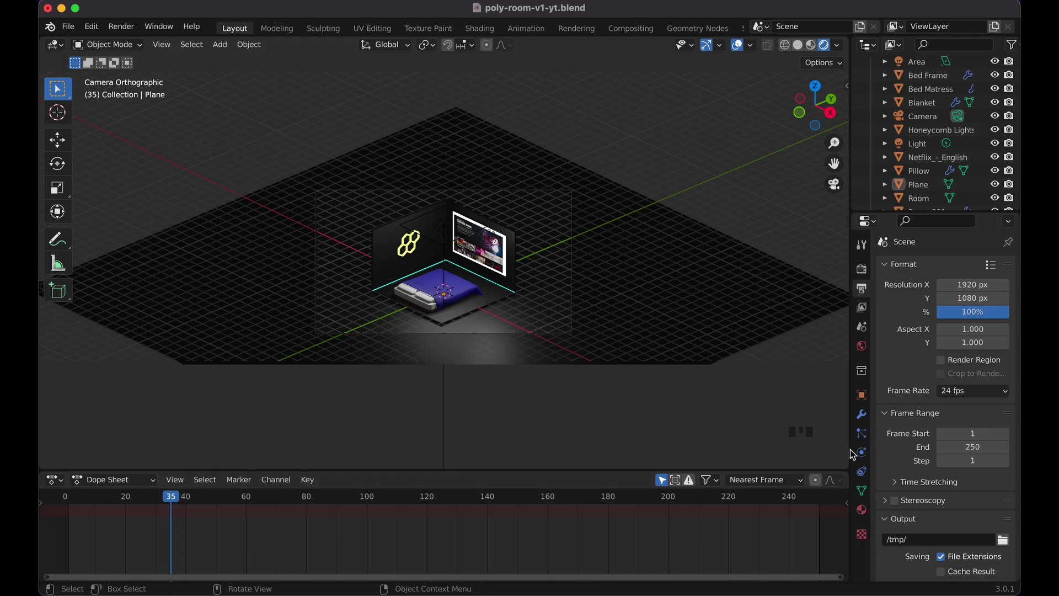
pyautogui.click(952, 445)
pyautogui.write('35')
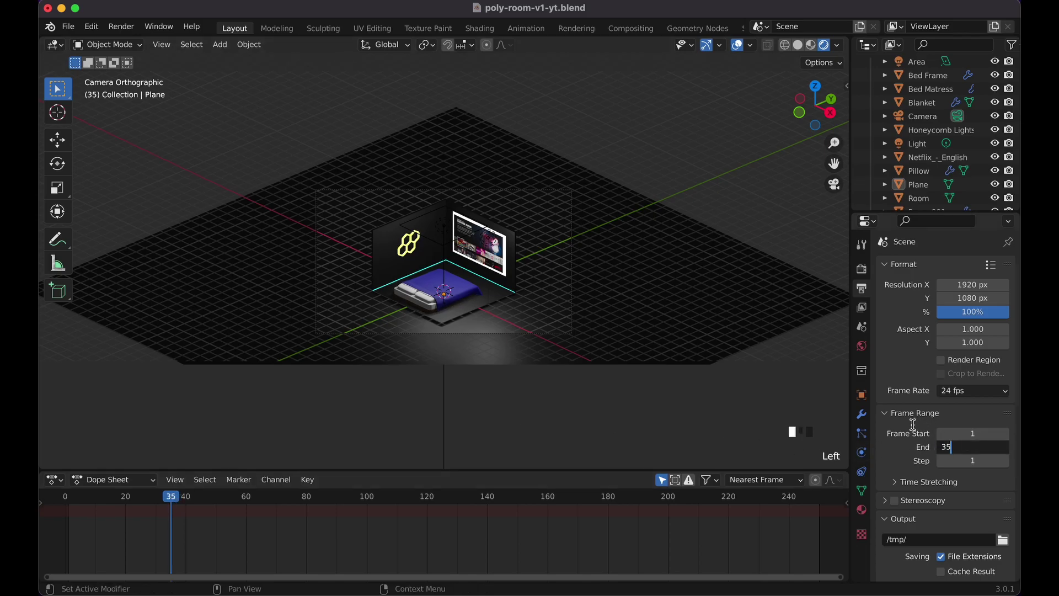
pyautogui.press('Return')
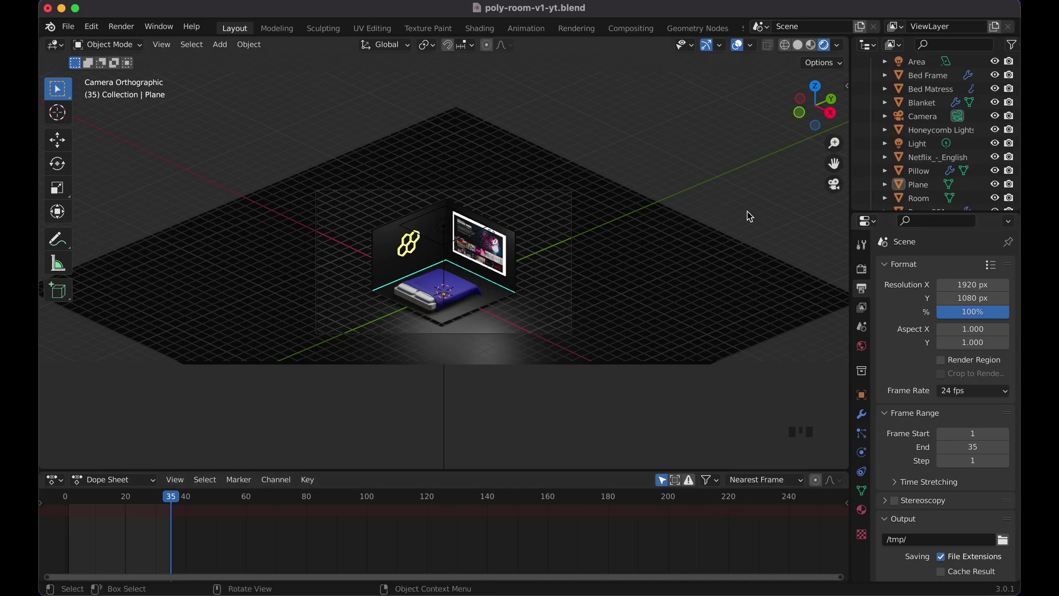
pyautogui.click(710, 157)
# - Switch the scene's render engine from Eevee to Cycles
pyautogui.click(861, 269)
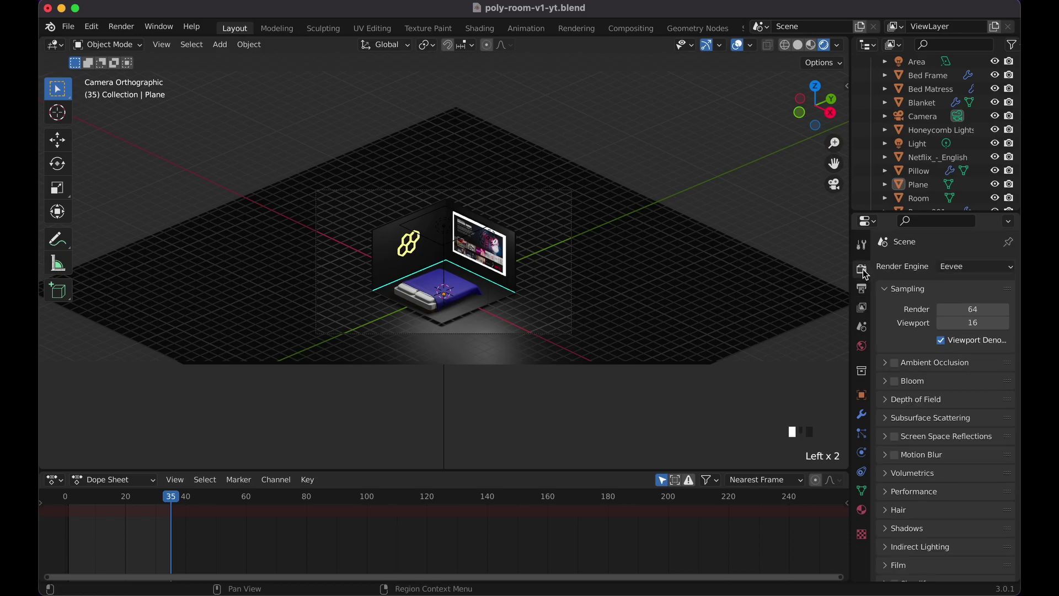
pyautogui.click(971, 266)
pyautogui.click(951, 308)
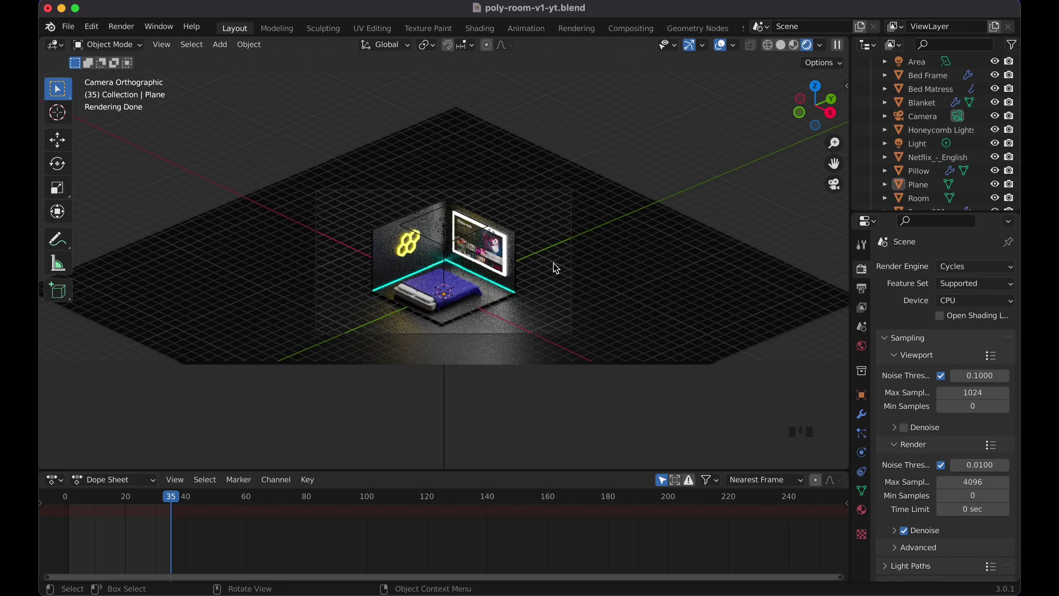
pyautogui.click(446, 225)
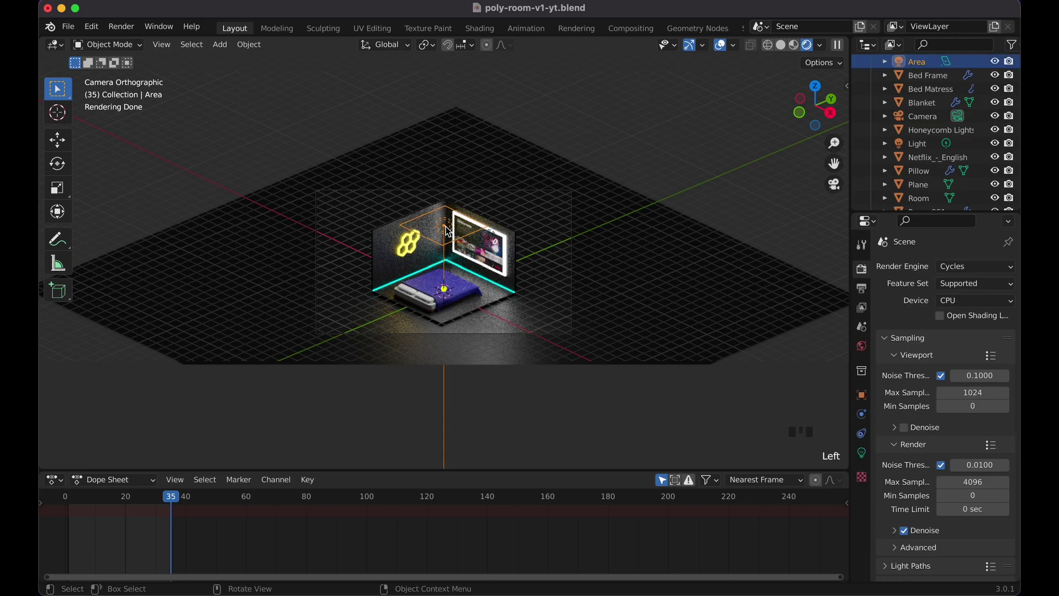
pyautogui.press('r')
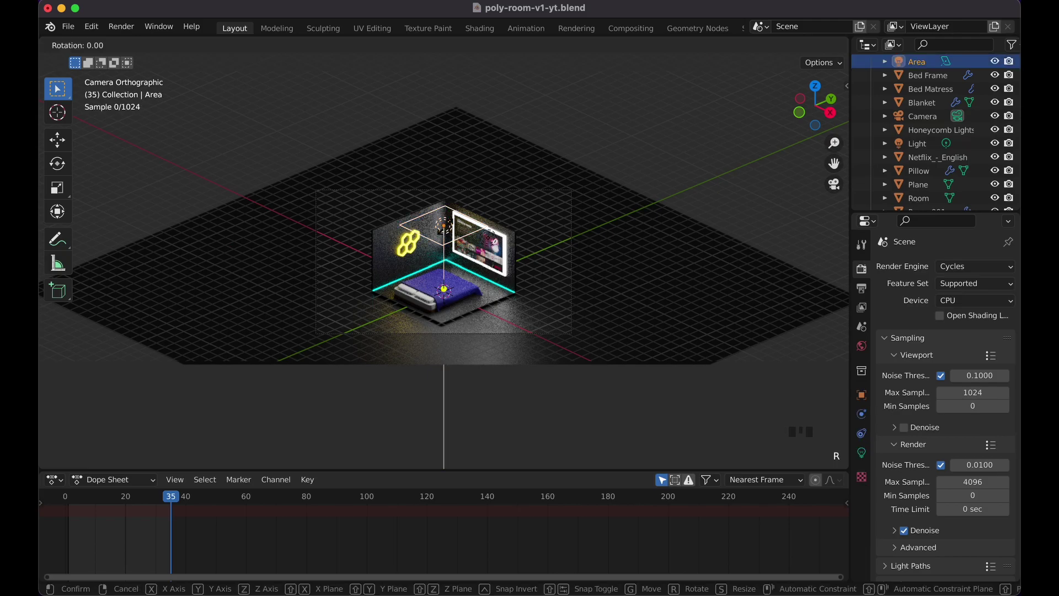
pyautogui.press('y')
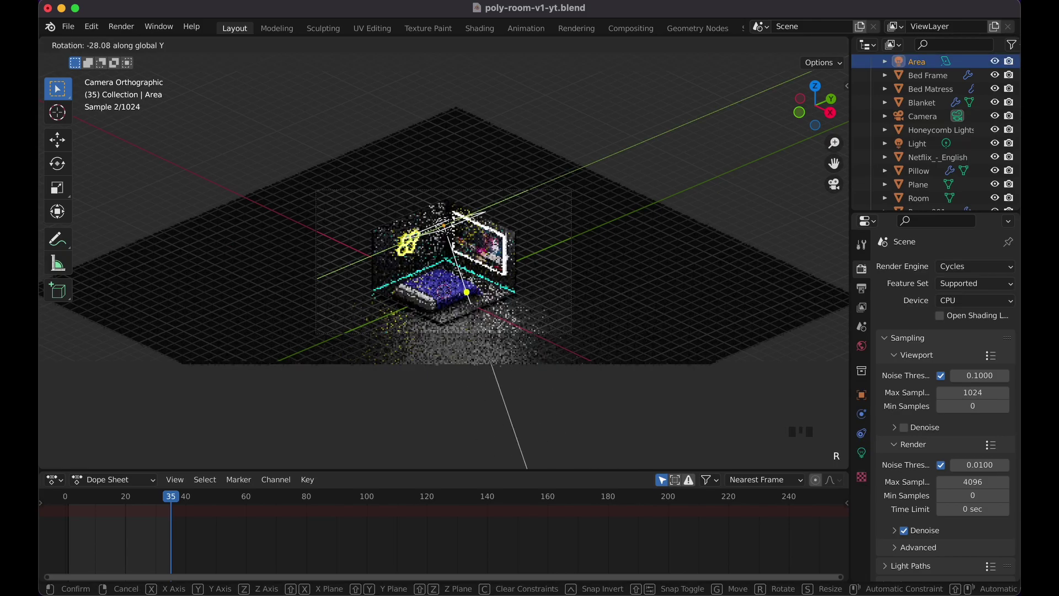
pyautogui.press('x')
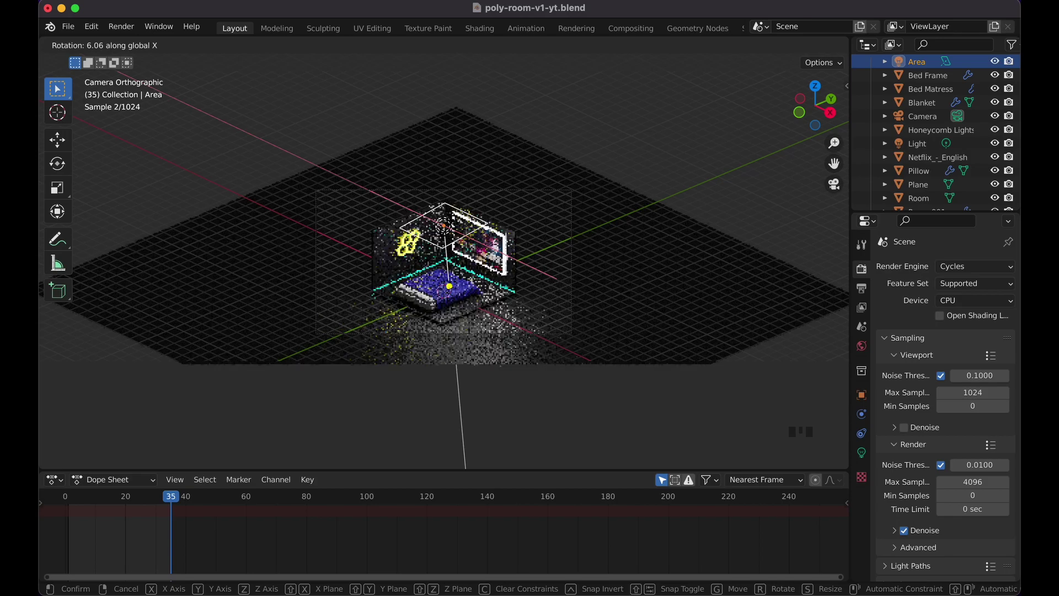
pyautogui.press('Escape')
pyautogui.click(692, 165)
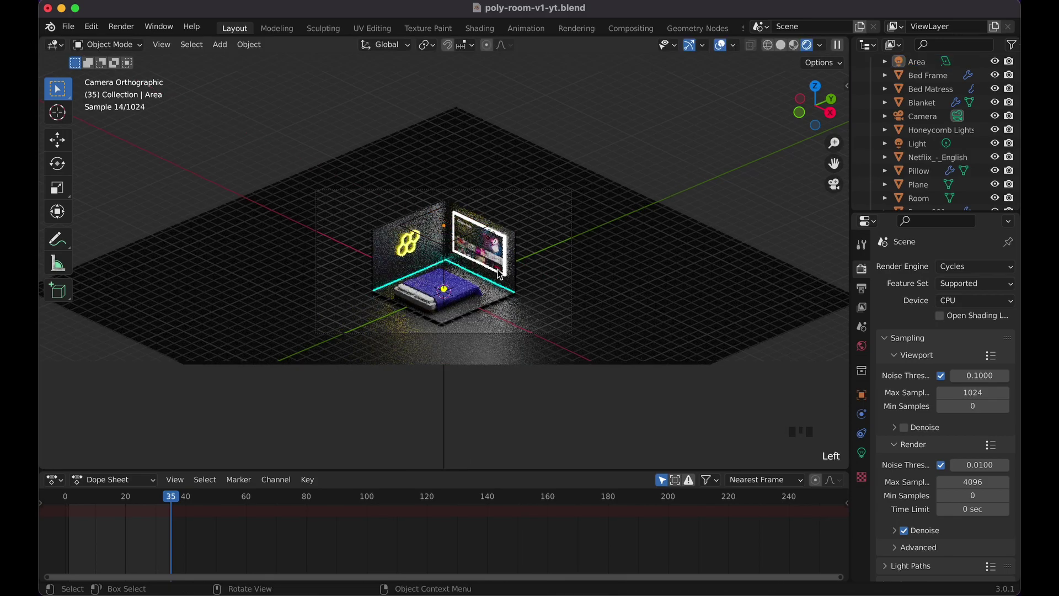
# - Set the power of the area light above the room to 300 W
pyautogui.click(521, 237)
pyautogui.click(859, 453)
pyautogui.click(966, 361)
pyautogui.write('300')
pyautogui.press('Return')
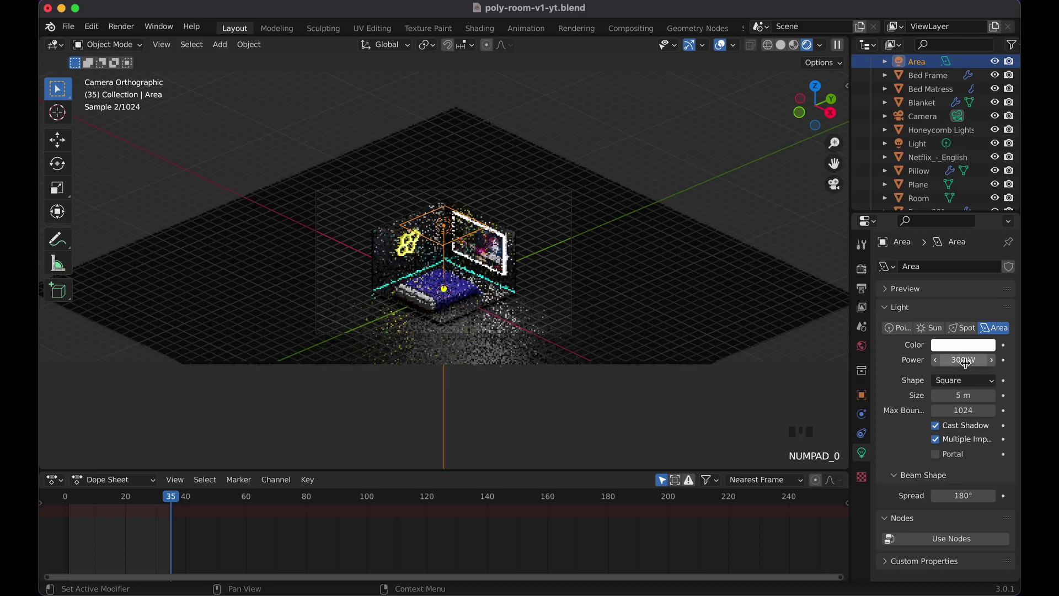
pyautogui.click(558, 253)
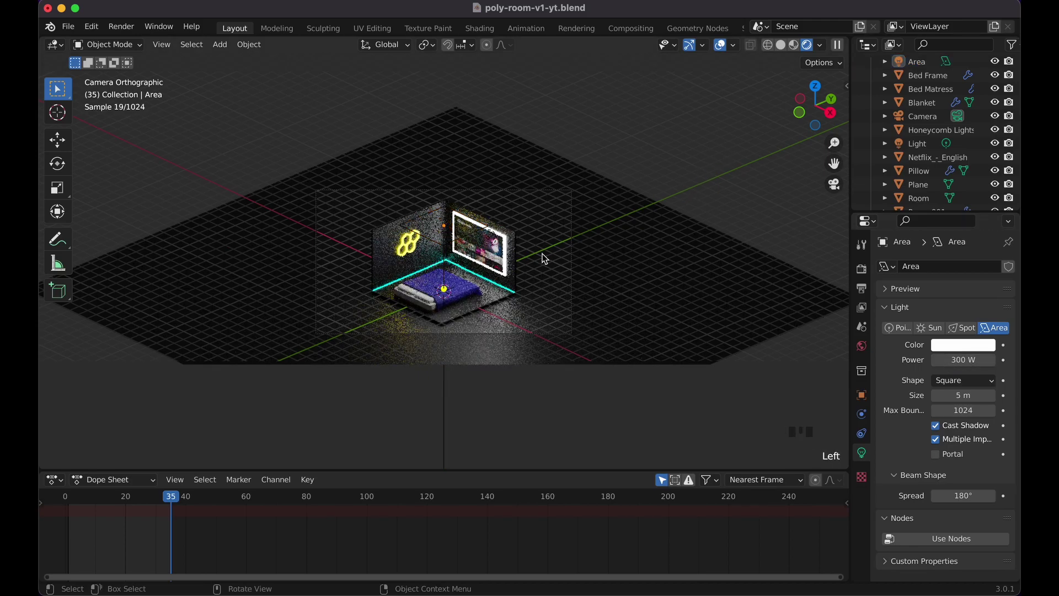
# - Set the emission strength of the Screen Lights material around the Netflix screen to 15
pyautogui.click(509, 277)
pyautogui.click(508, 277)
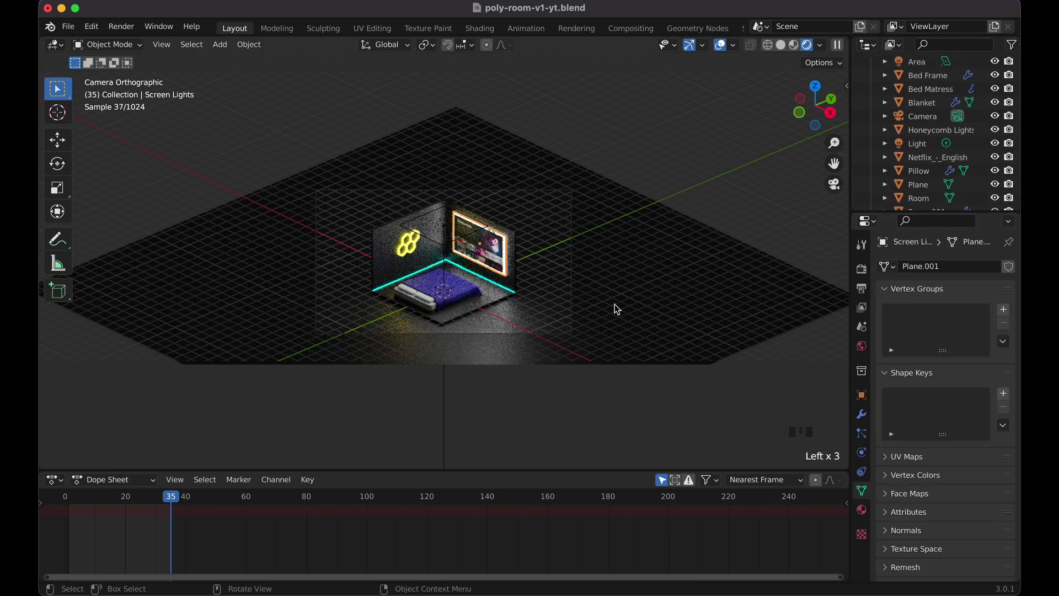
pyautogui.click(862, 509)
pyautogui.click(969, 427)
pyautogui.write('15')
pyautogui.press('Return')
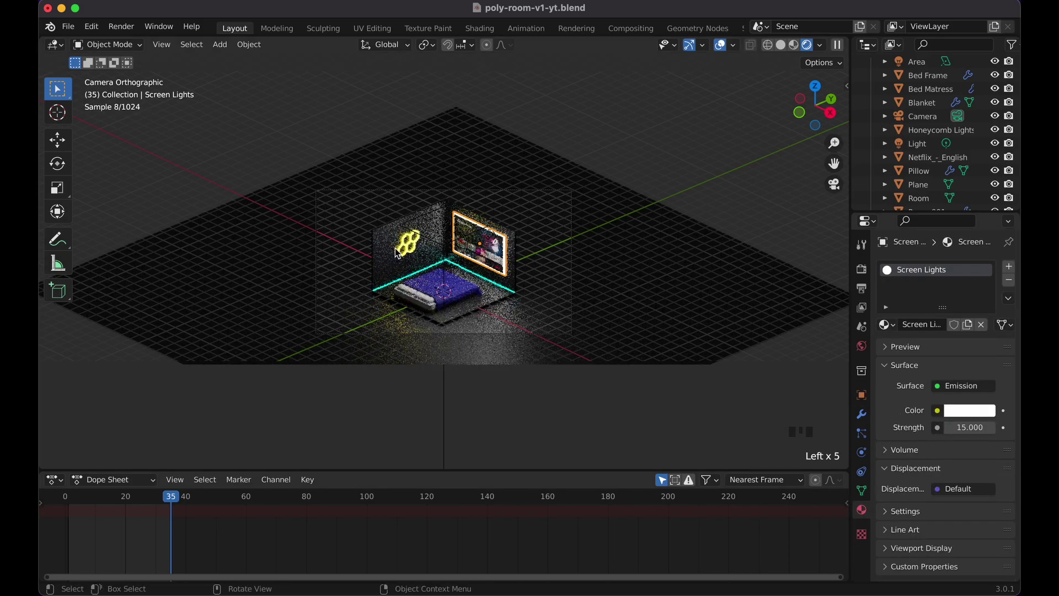
# - Set the emission strength of the honeycomb wall lights' material to 15
pyautogui.click(419, 256)
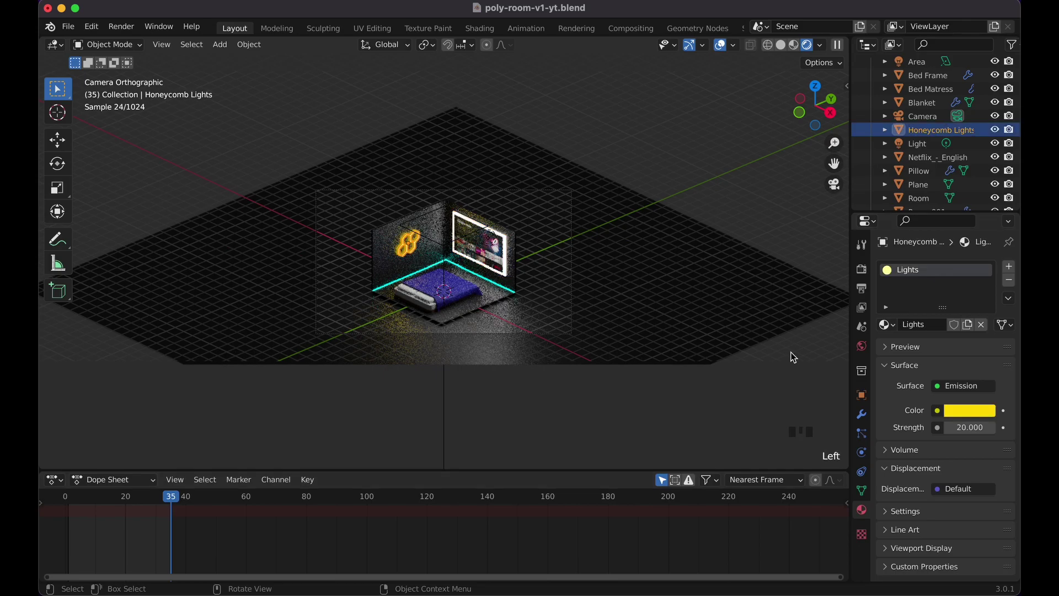
pyautogui.click(962, 427)
pyautogui.write('10')
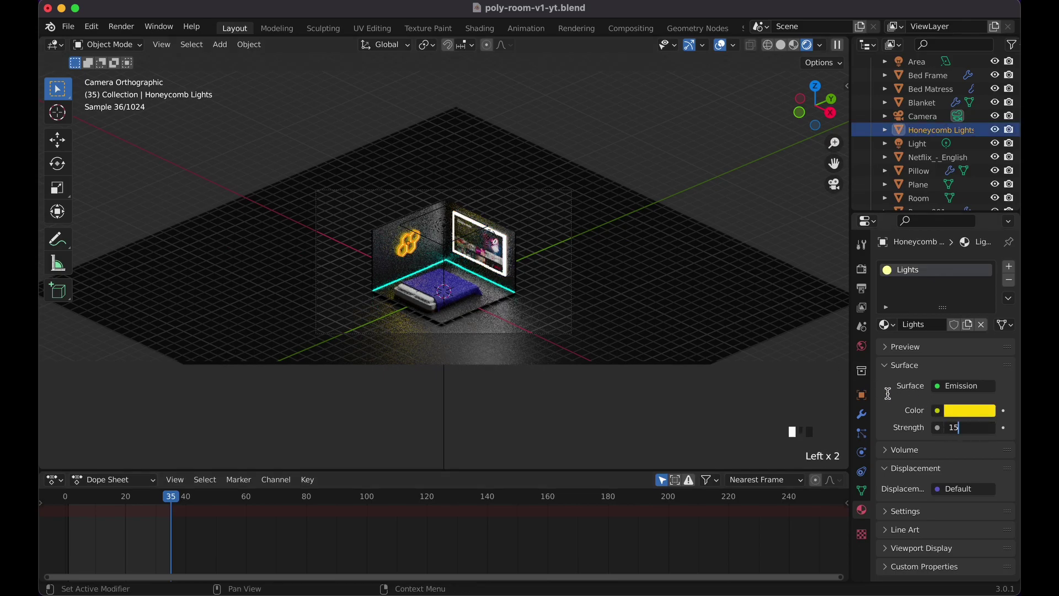
pyautogui.press('Return')
# - Set the emission strength of the Blue Lights material on the strip along the floor edges to 10
pyautogui.click(508, 294)
pyautogui.click(508, 294)
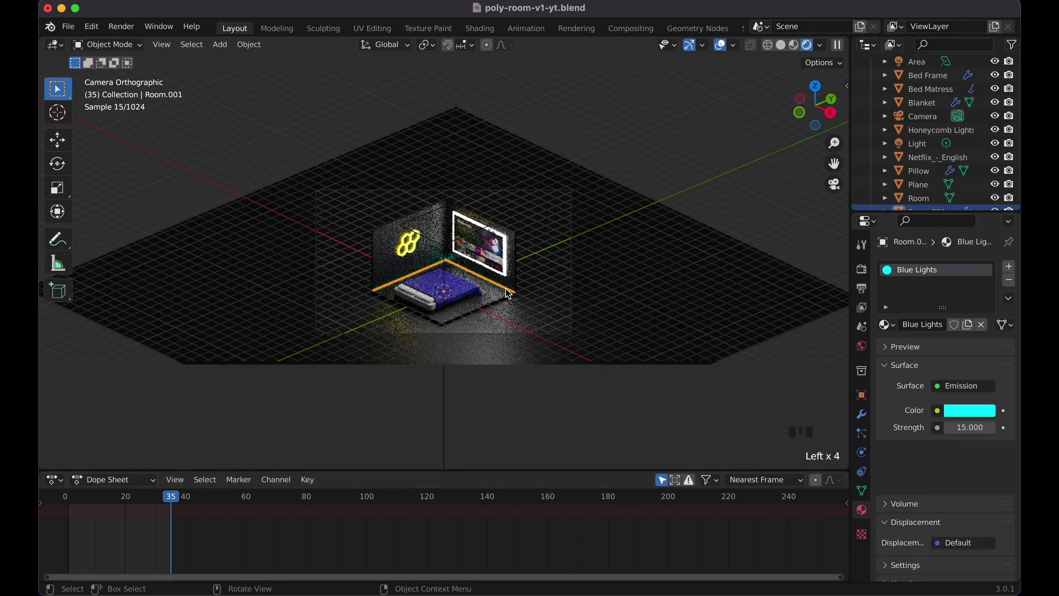
pyautogui.click(970, 428)
pyautogui.write('10')
pyautogui.press('Return')
# - Clear the light strip selection and render the current frame as a still image
pyautogui.click(704, 309)
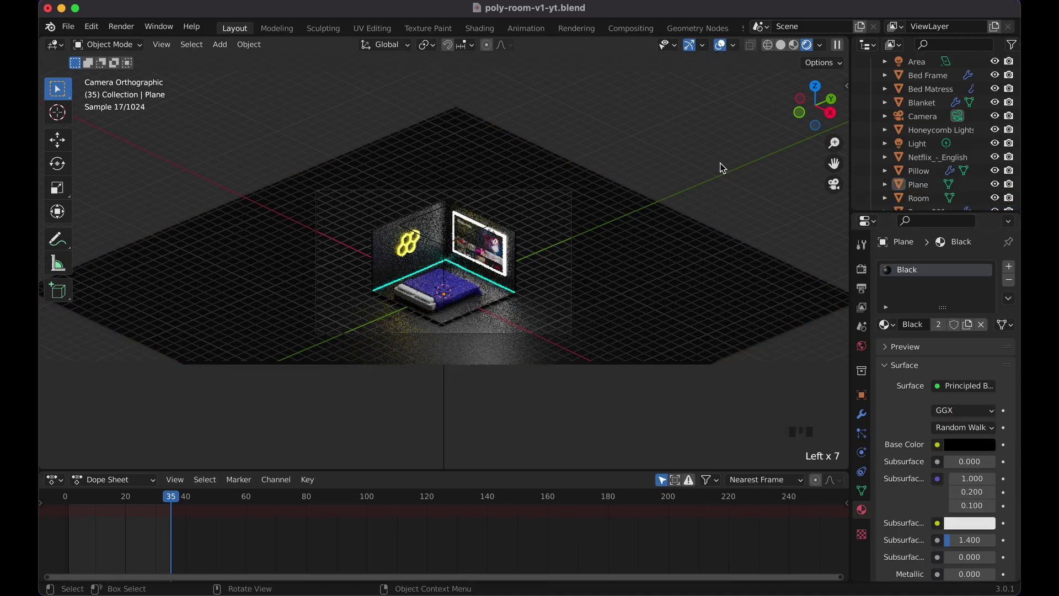
pyautogui.press('F12')
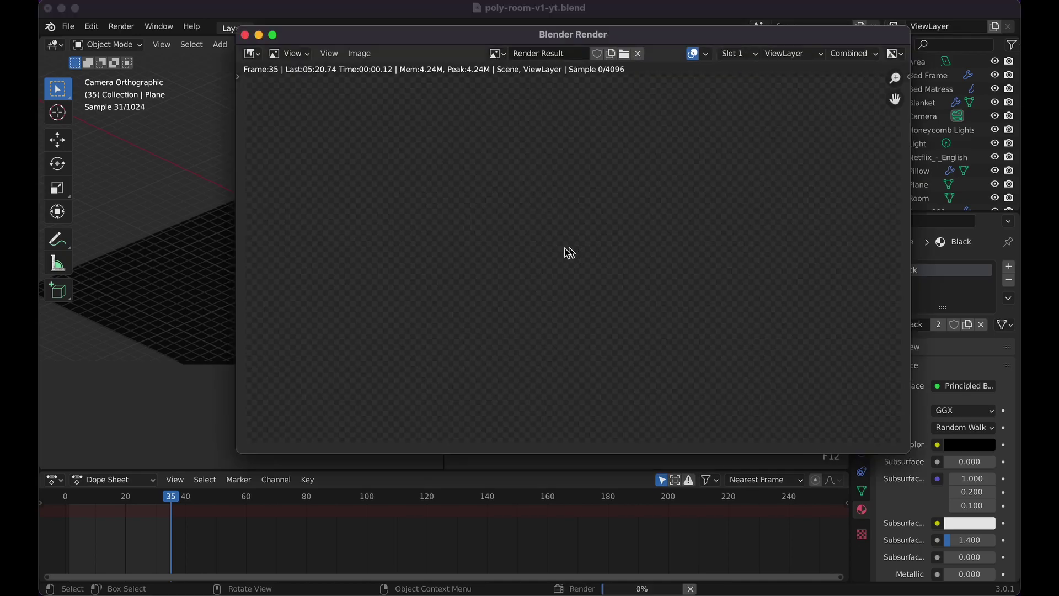